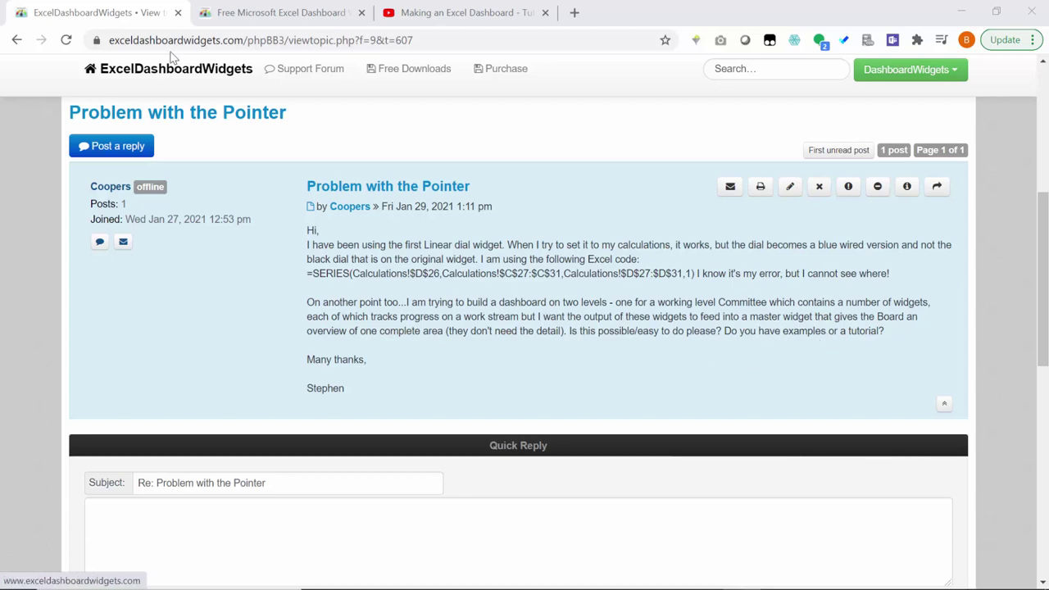
Step: Open the widgets site's home page in a new tab, visit its YouTube channel, then launch Excel
right_click(197, 69)
left_click(251, 80)
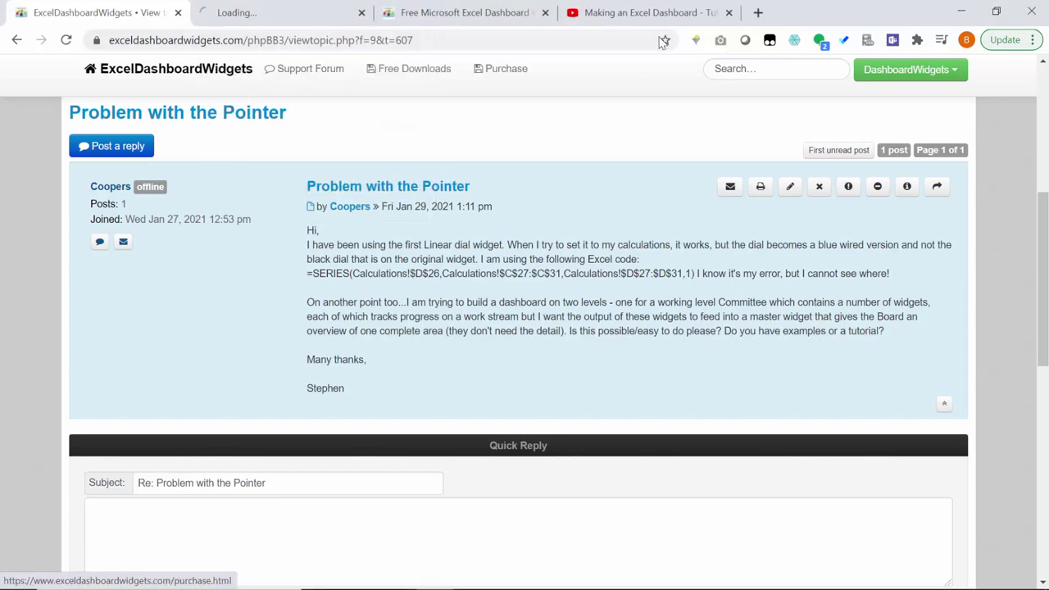
left_click(287, 18)
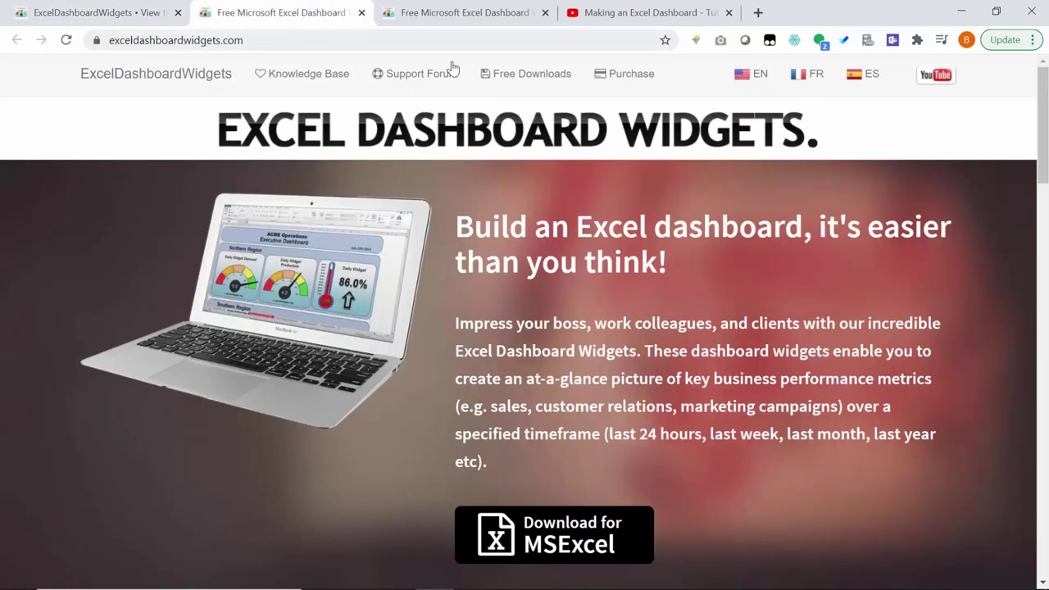
left_click(933, 82)
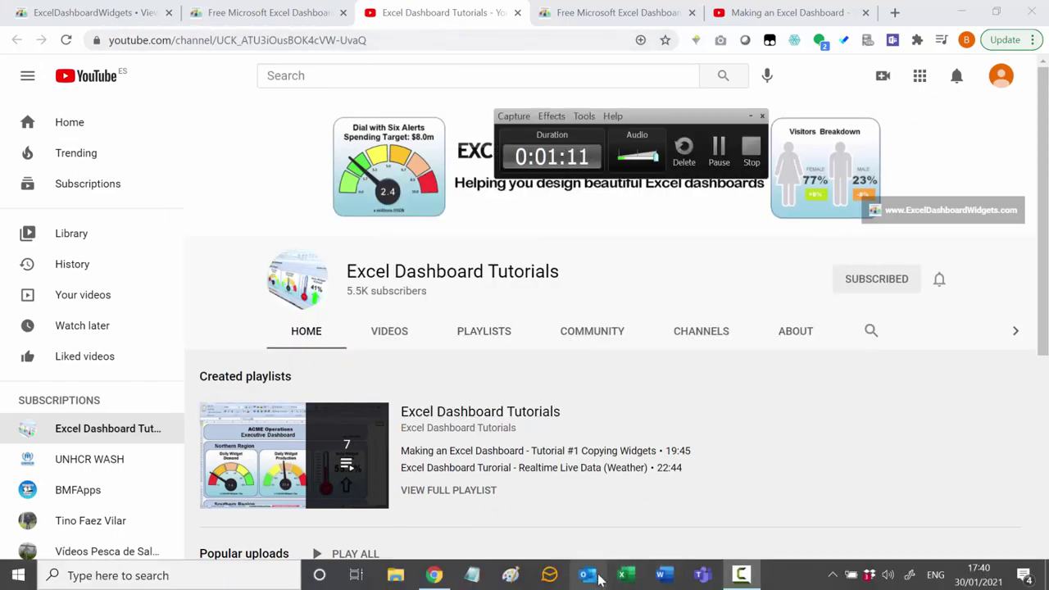
left_click(623, 577)
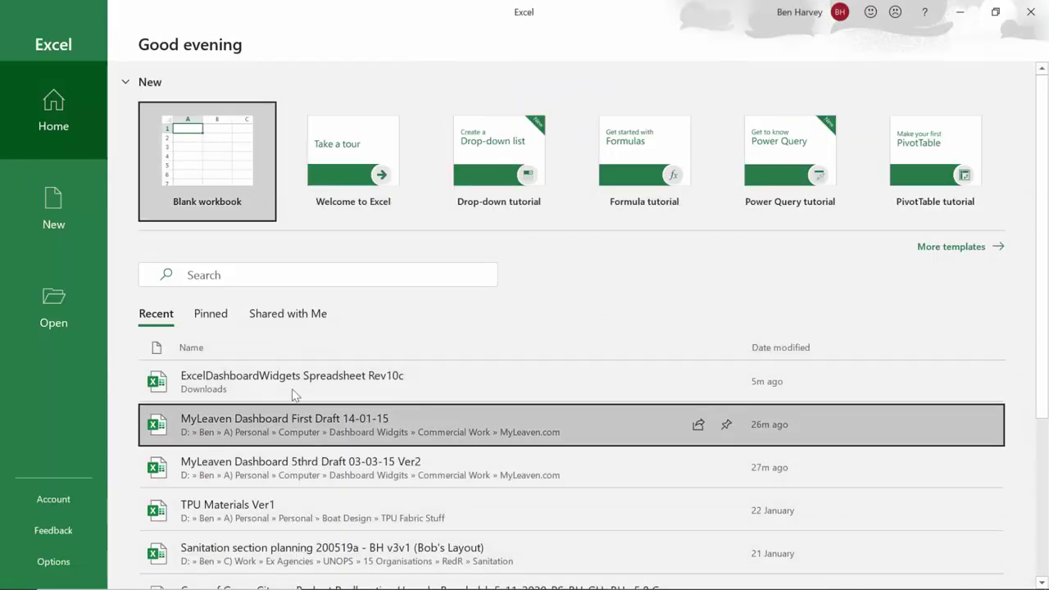
Step: Open the ExcelDashboardWidgets Spreadsheet Rev10c workbook from Recent and follow its YouTube link
left_click(384, 374)
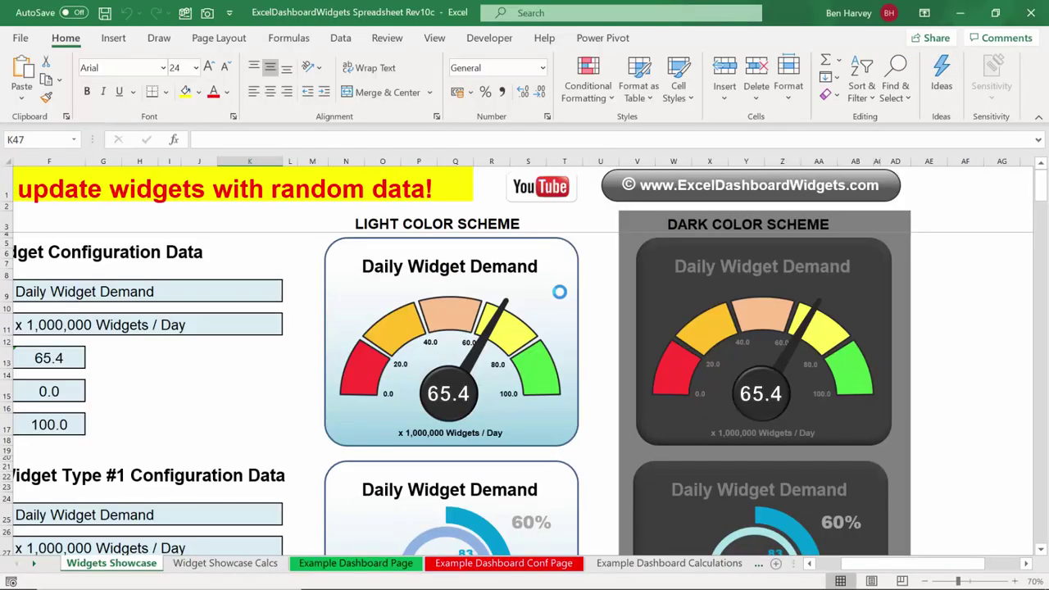
left_click(541, 189)
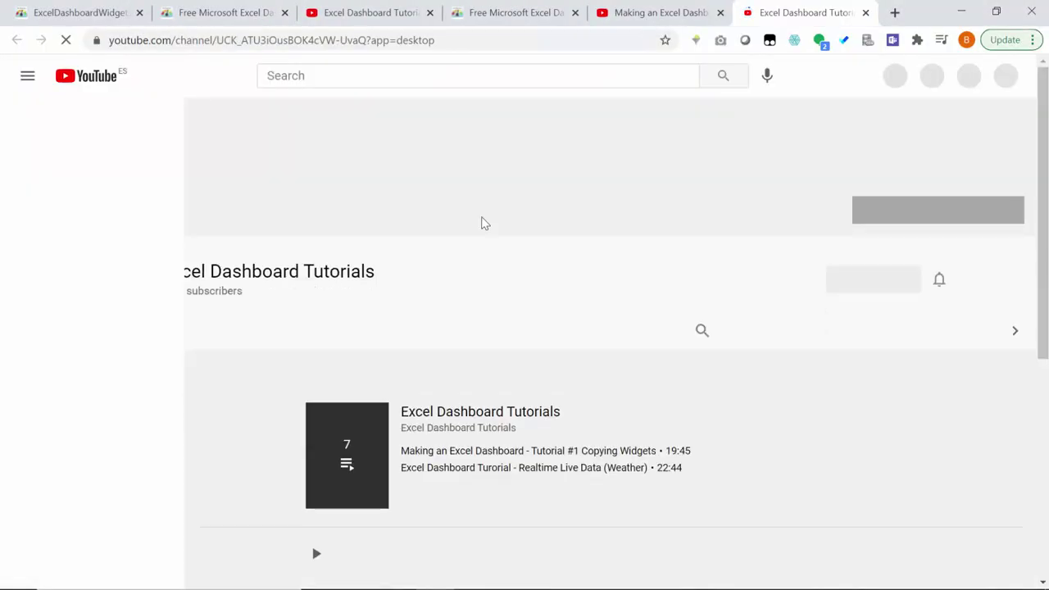
Step: Open and pause the 'Making an Excel Dashboard - Tutorial #1 Copying Widgets' video
scroll(496, 334, "down", 2)
scroll(320, 304, "down", 1)
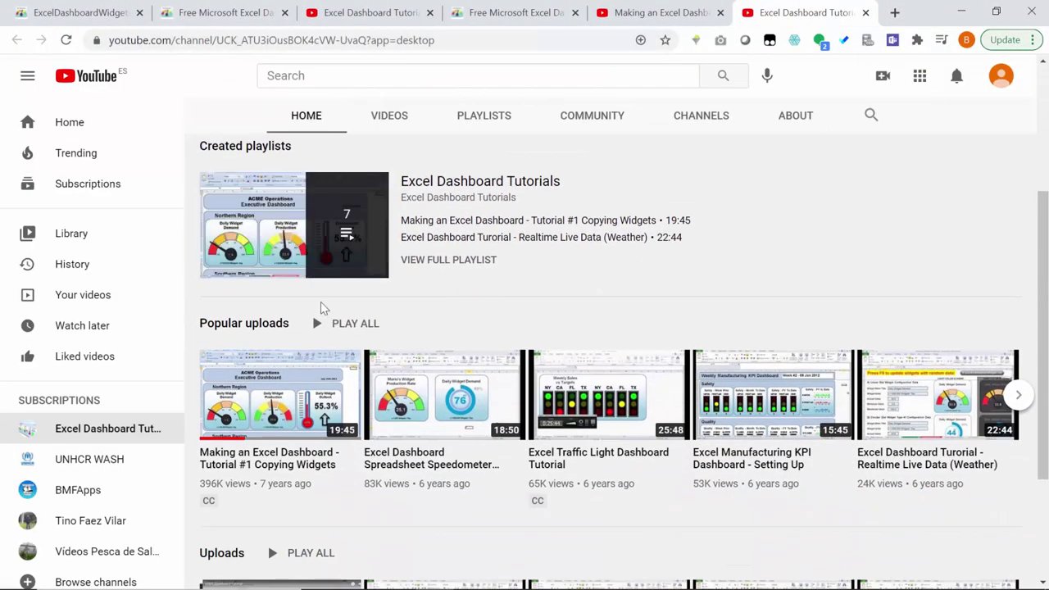
scroll(360, 227, "down", 1)
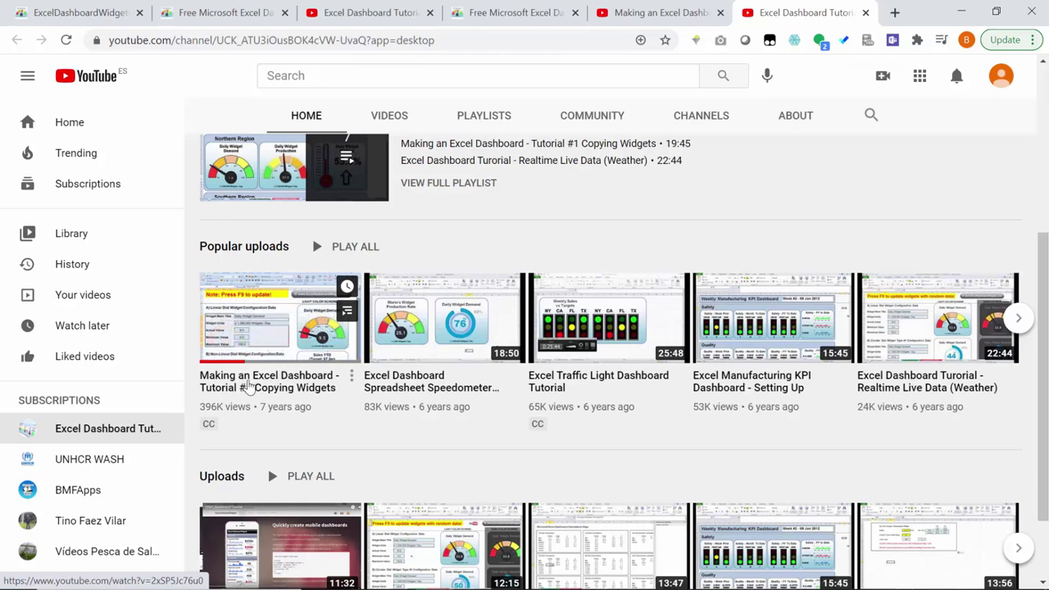
left_click(250, 385)
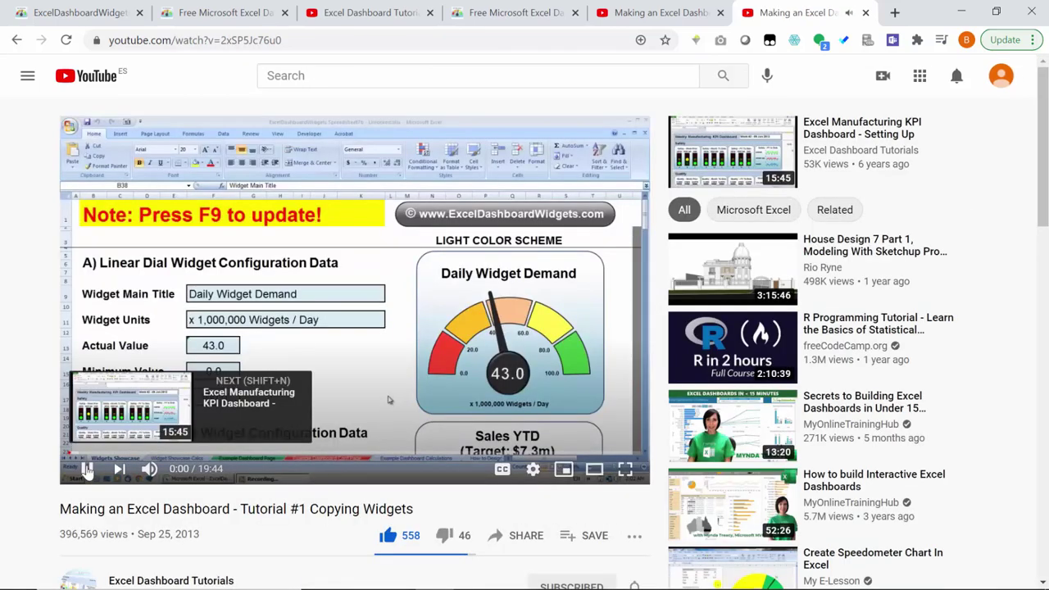
left_click(297, 362)
Step: Go back to the forum thread tab and switch to the Excel dashboard workbook
scroll(297, 362, "down", 1)
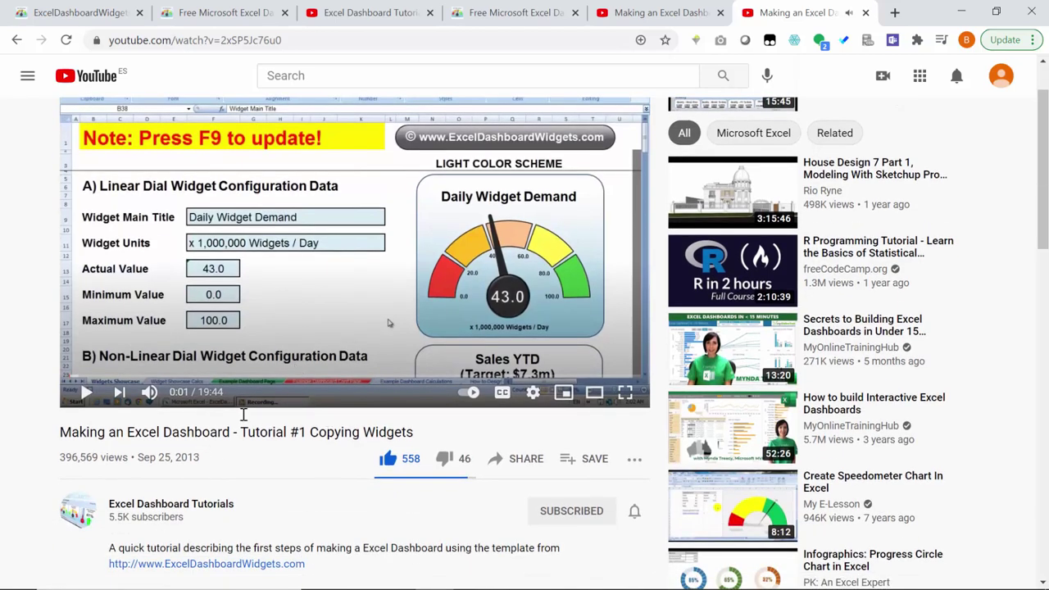
scroll(266, 404, "up", 1)
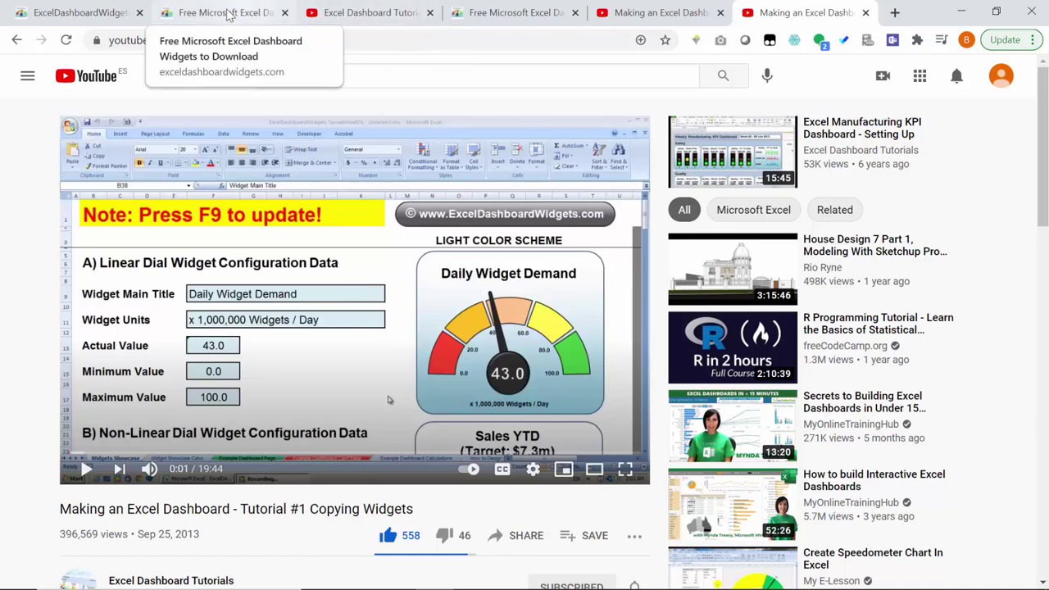
left_click(103, 15)
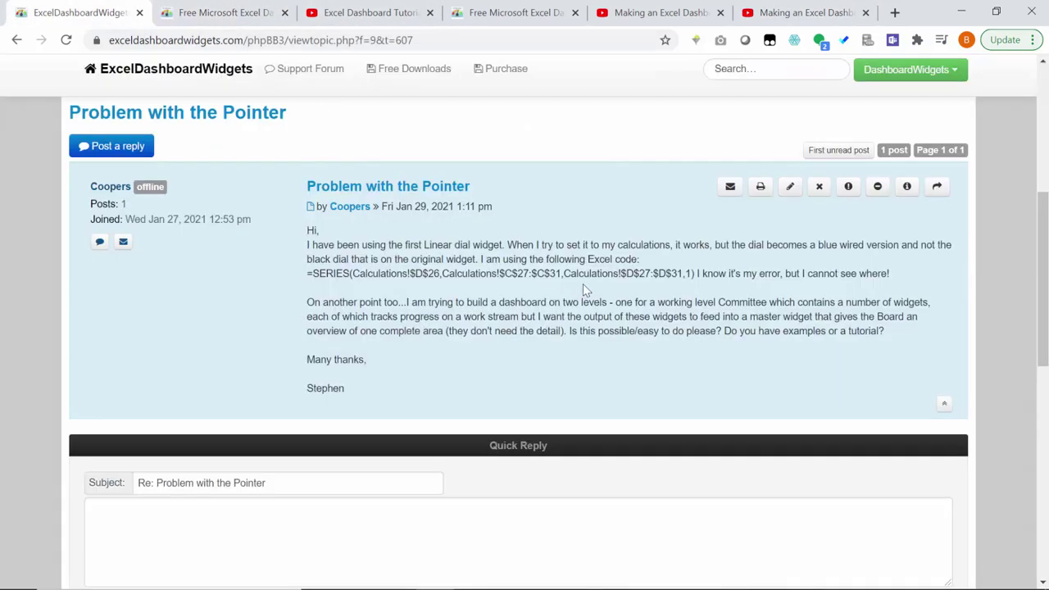
key("alt+Tab")
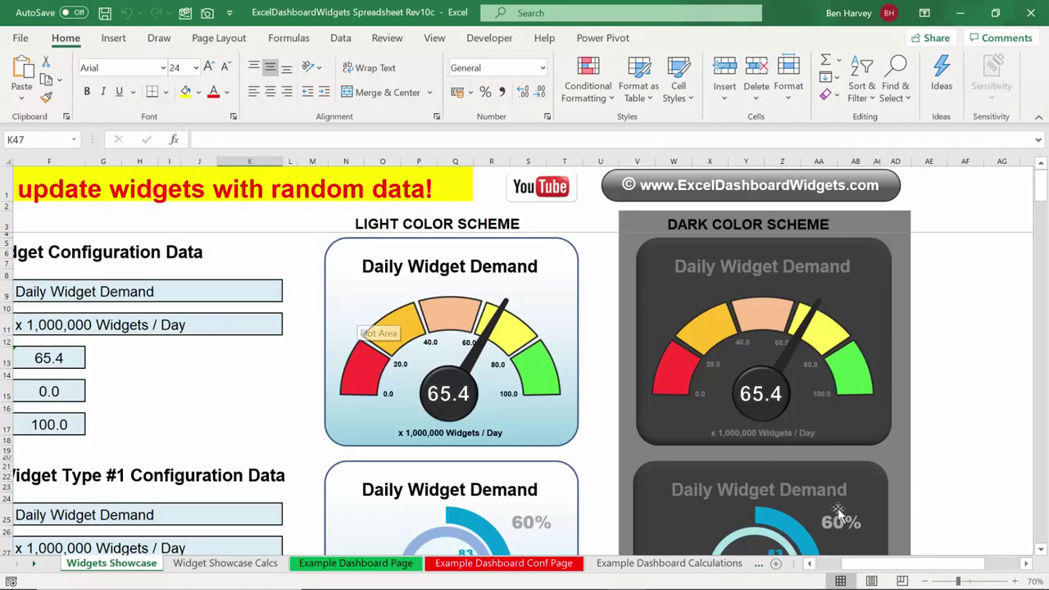
Step: Create blank workbook Book1, check the version under Account > About Excel, and return to Sheet1
left_click_drag(905, 566, 867, 571)
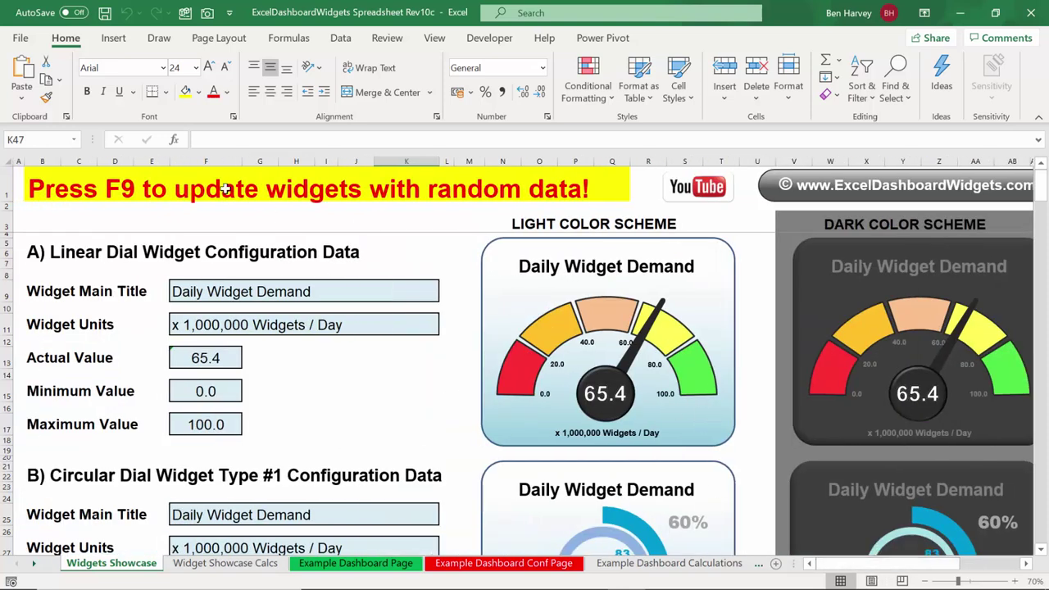
left_click(21, 38)
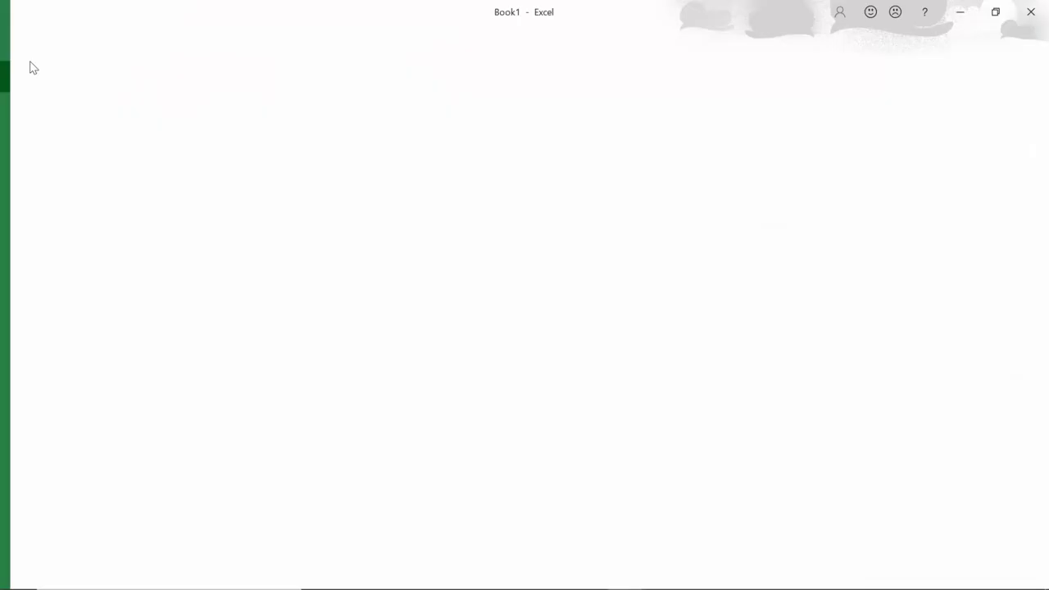
left_click(21, 37)
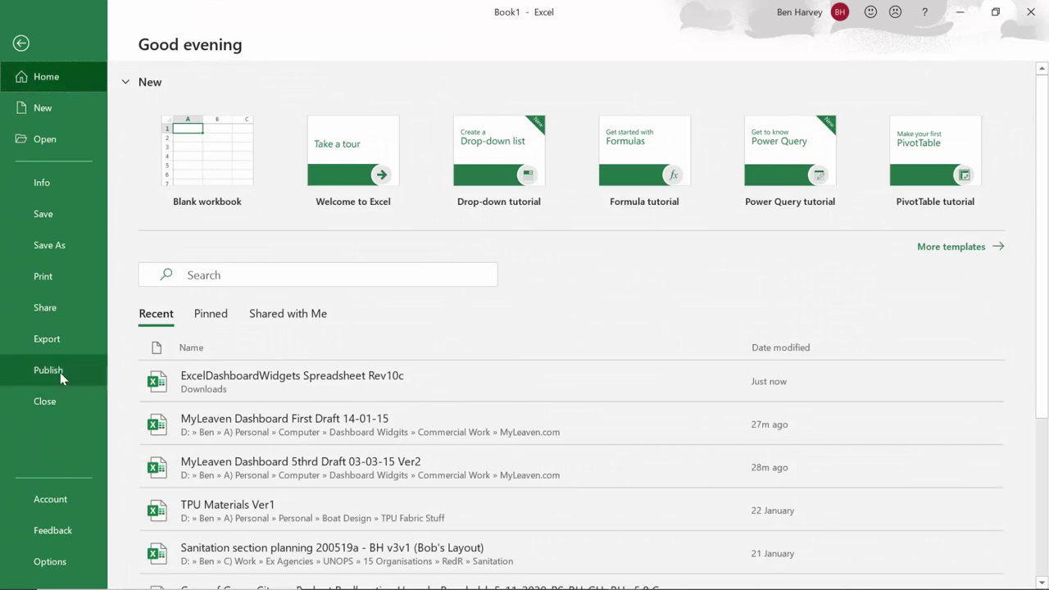
left_click(62, 497)
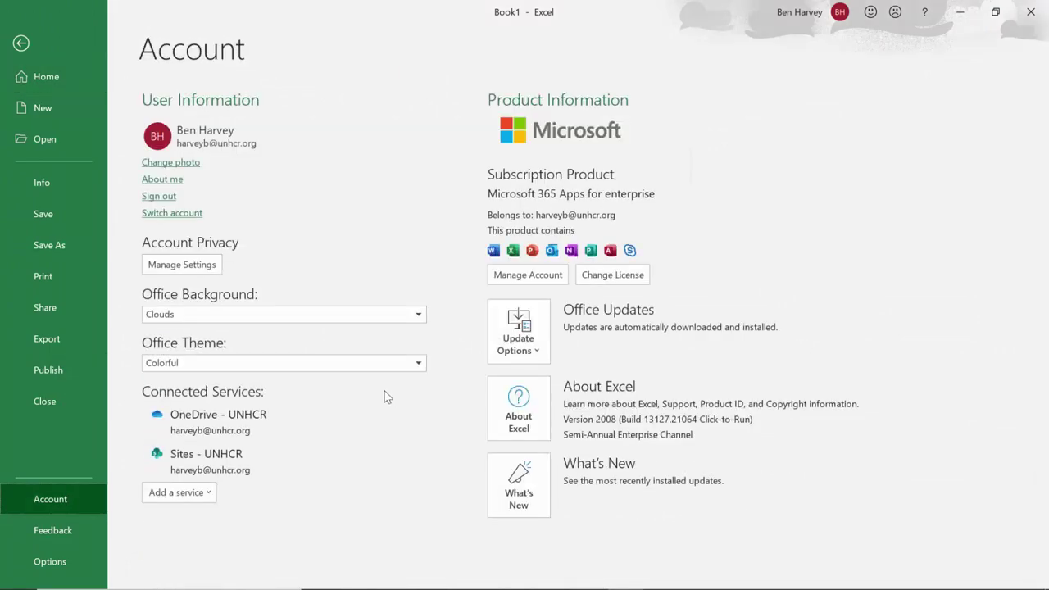
left_click(533, 422)
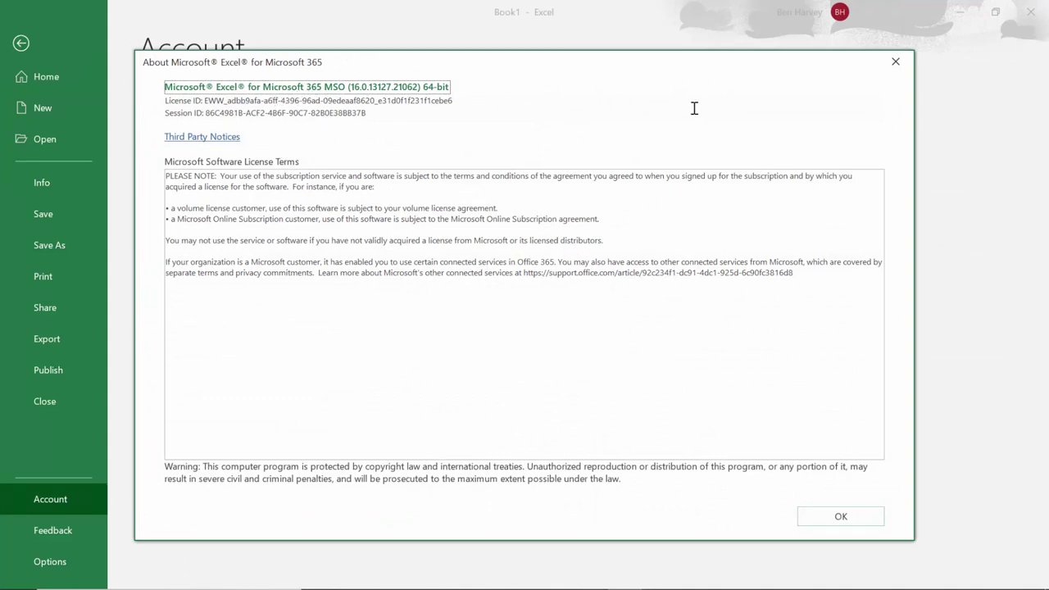
left_click(896, 62)
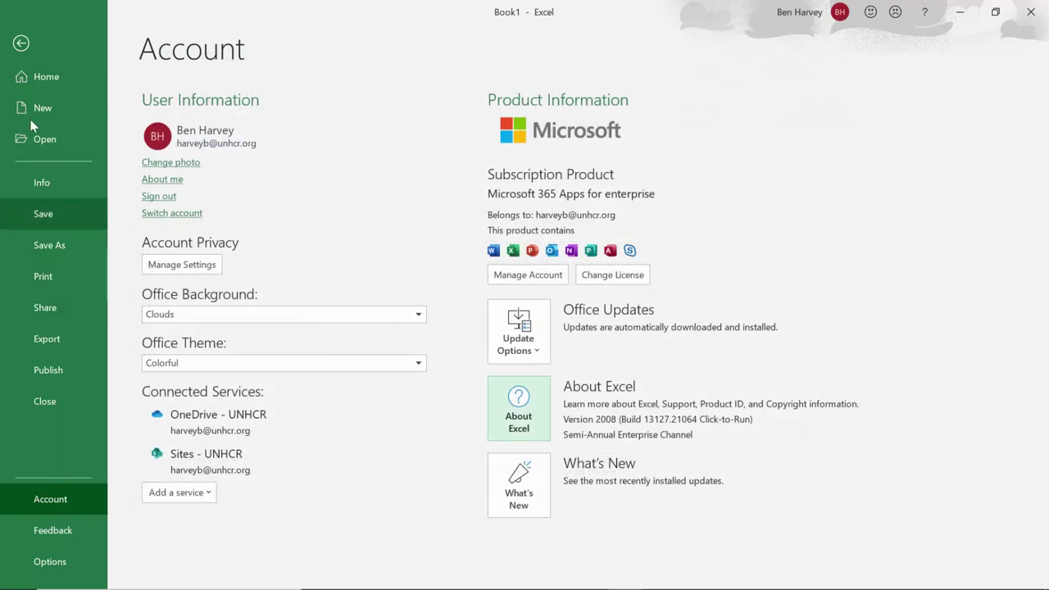
left_click(43, 76)
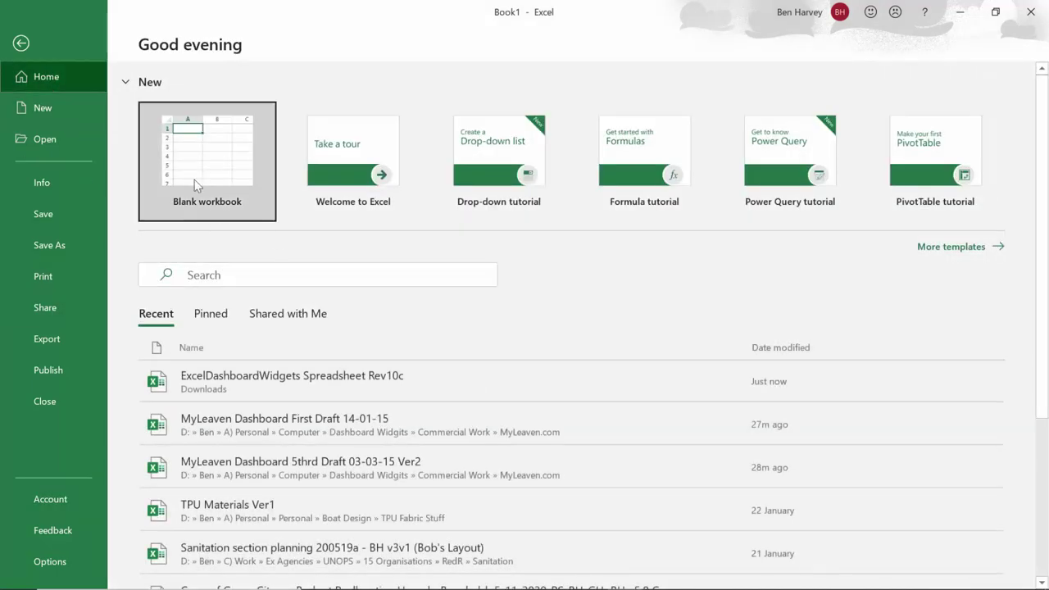
left_click(20, 43)
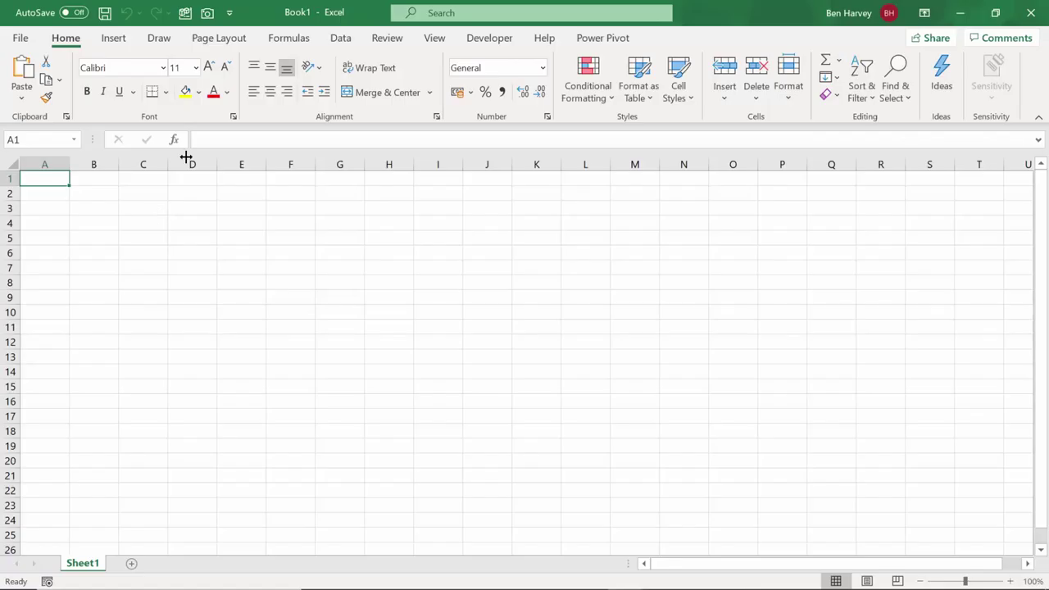
Step: Paste the light linear dial gauge into Book1 at B2, then delete that pasted copy
left_click(169, 223)
left_click(196, 264)
key("alt+Tab")
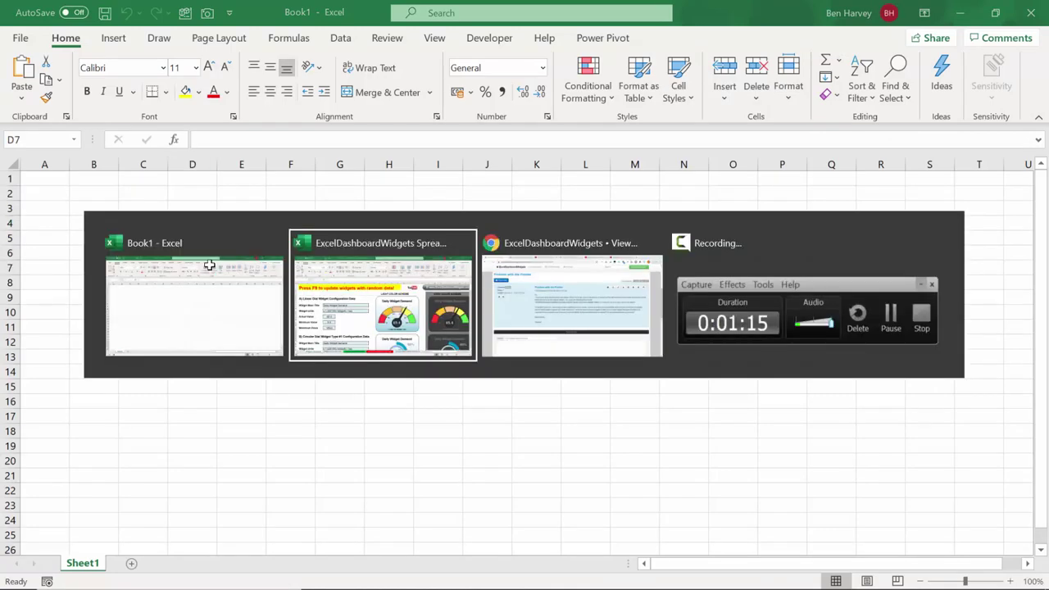
left_click(377, 310)
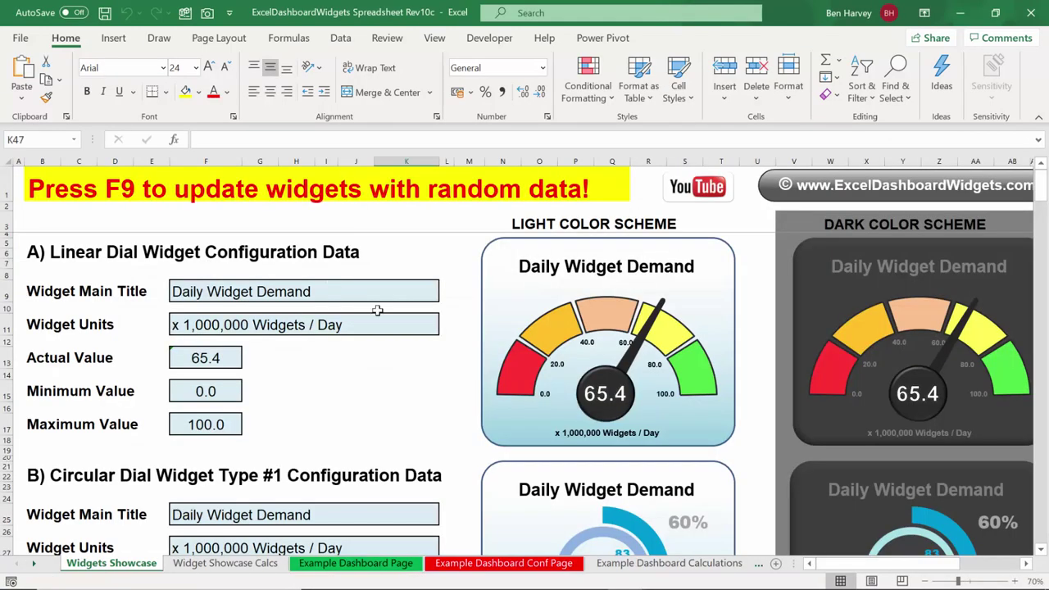
left_click(484, 283)
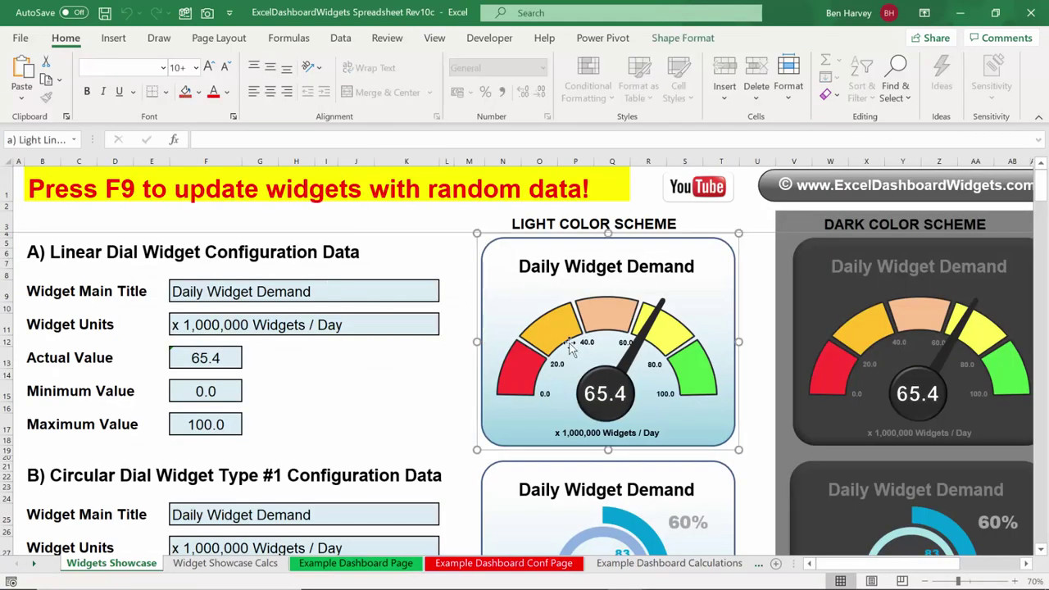
key("alt+Tab")
left_click(115, 192)
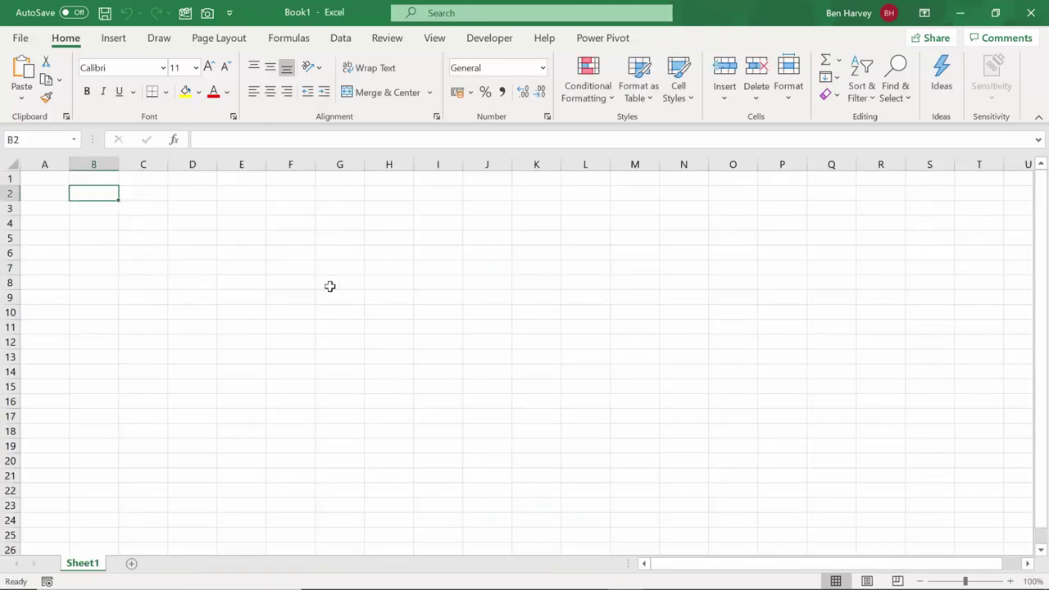
key("ctrl+v")
left_click(520, 295)
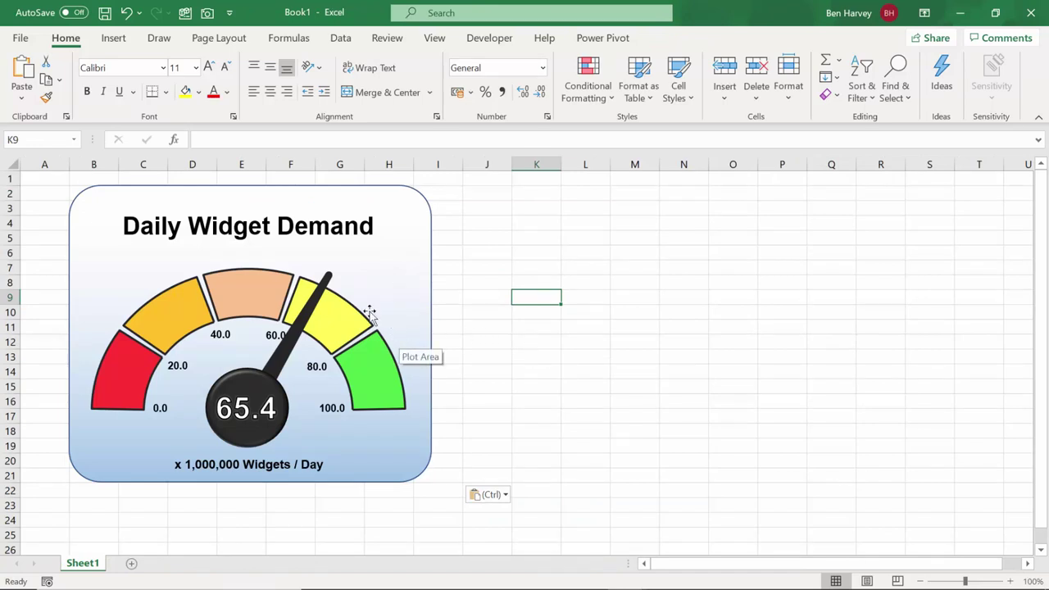
left_click(85, 193)
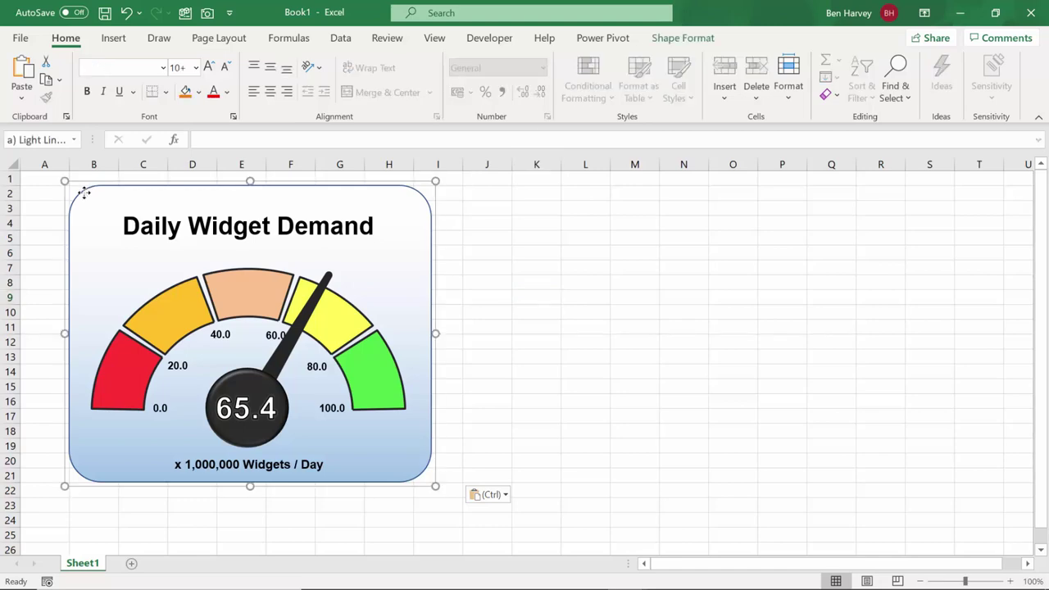
key("Delete")
Step: Paste the light Daily Widget Demand gauge at B2 again and undo the background-only result
key("alt+Tab")
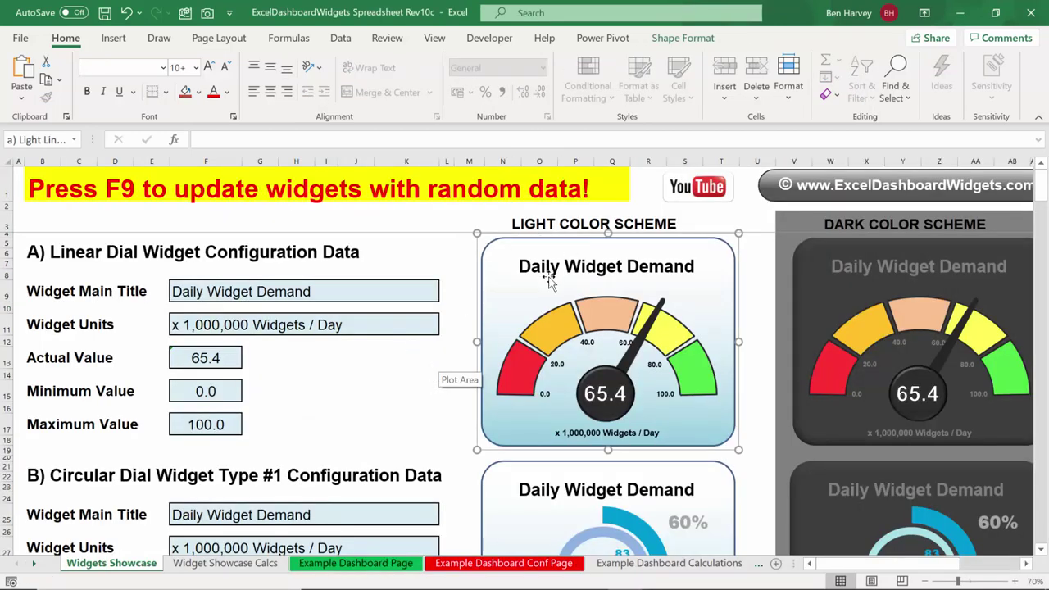
left_click(426, 376)
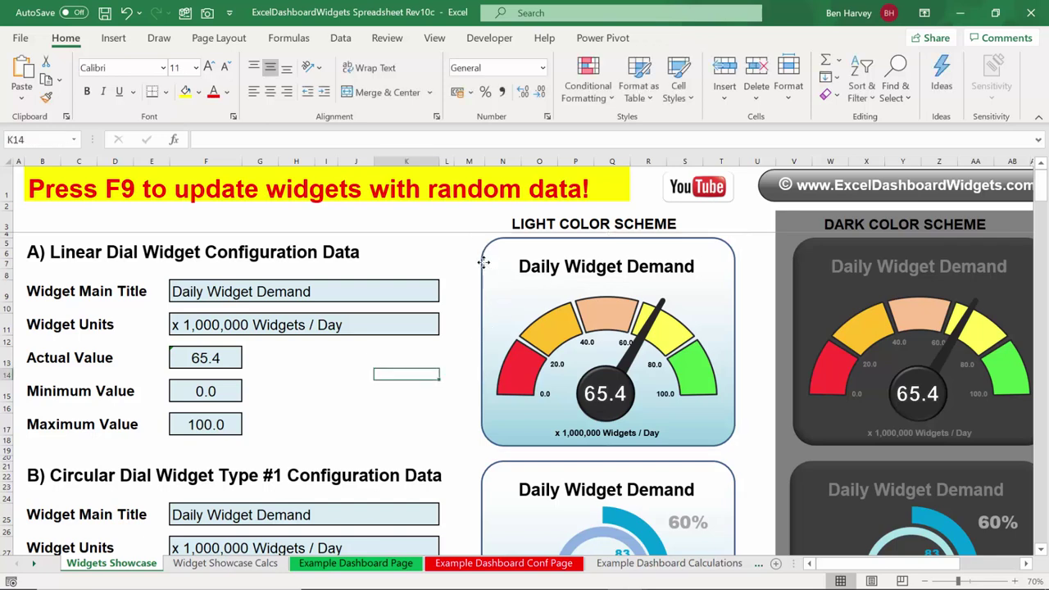
left_click(483, 261)
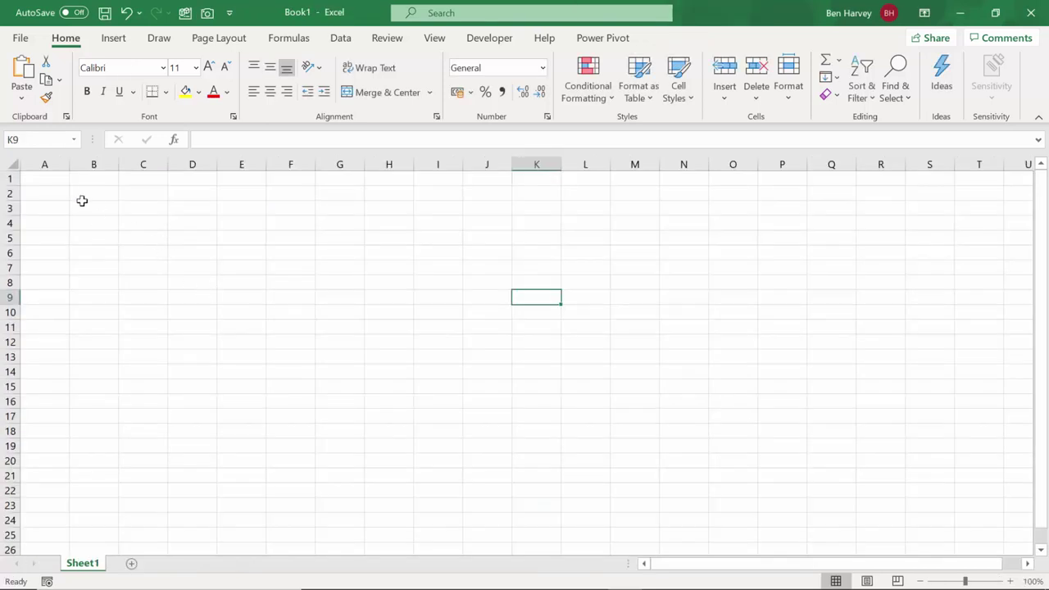
left_click(82, 200)
key("ctrl+v")
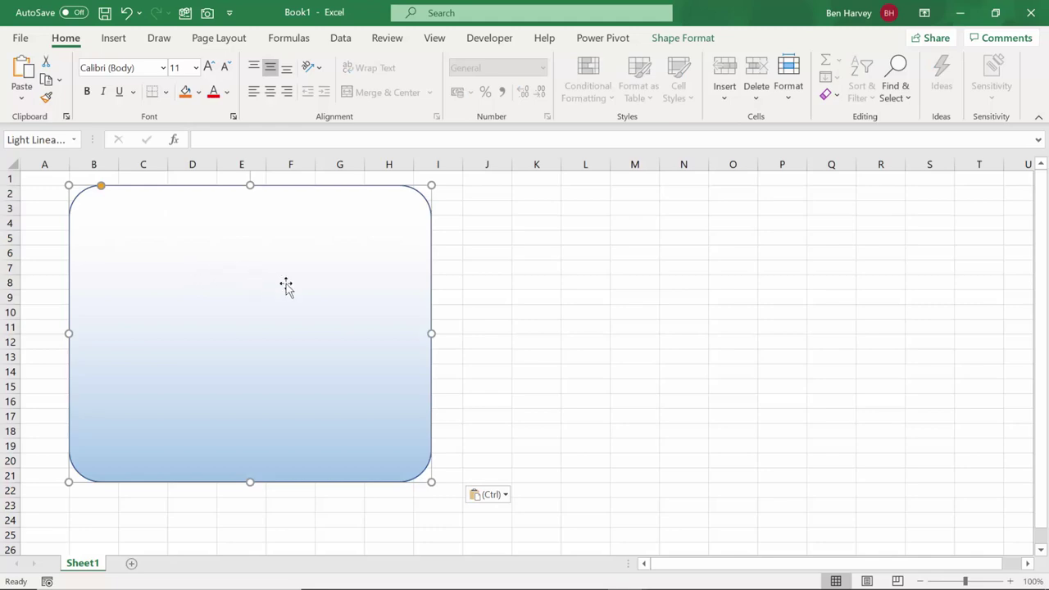
key("ctrl+z")
Step: Copy the whole light-scheme gauge group and paste it into Book1
key("alt+Tab")
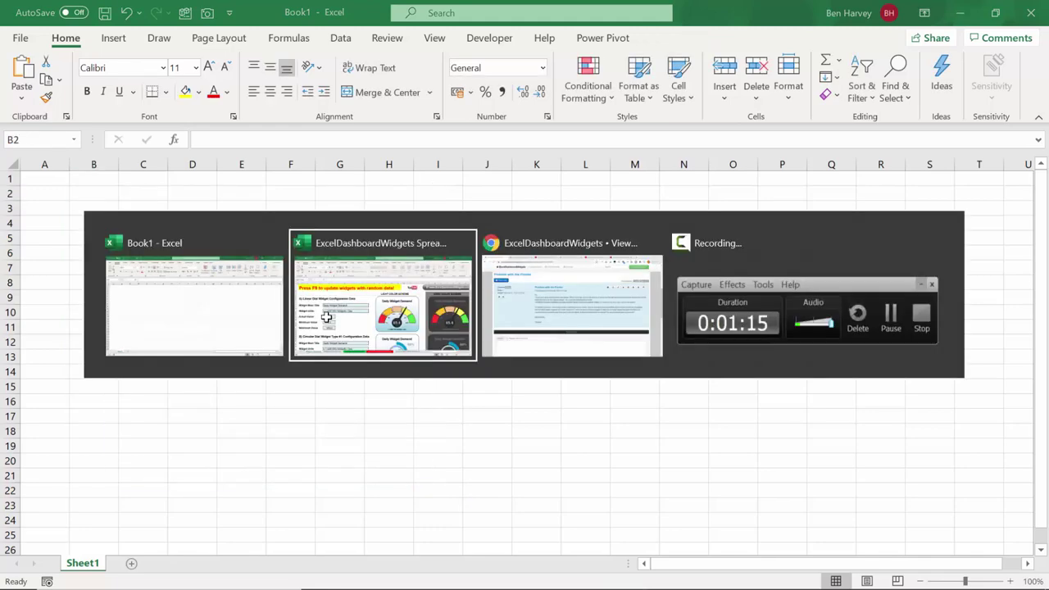
left_click(361, 376)
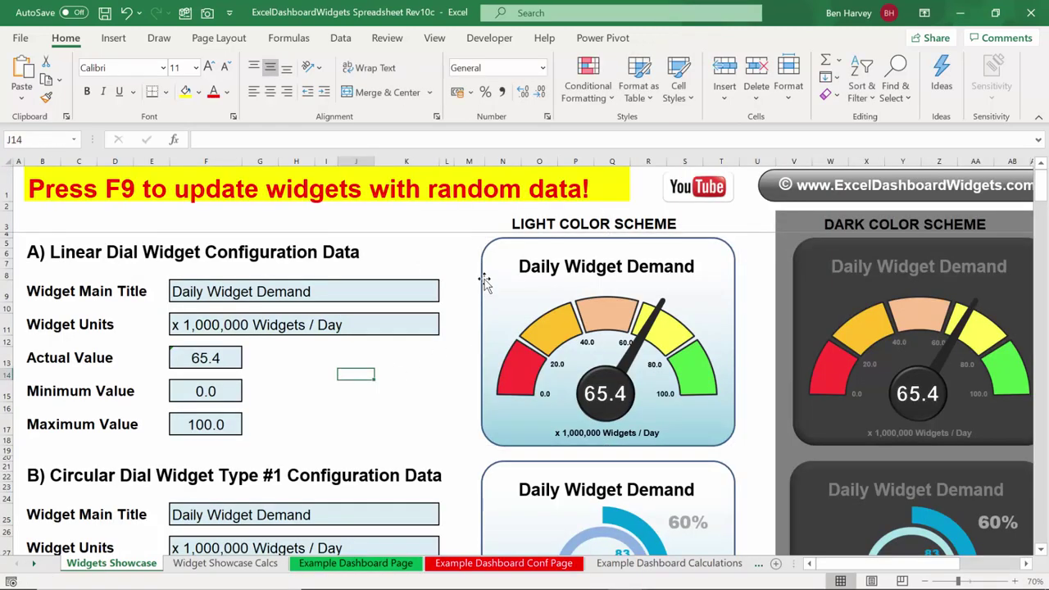
left_click(482, 271)
key("ctrl+c")
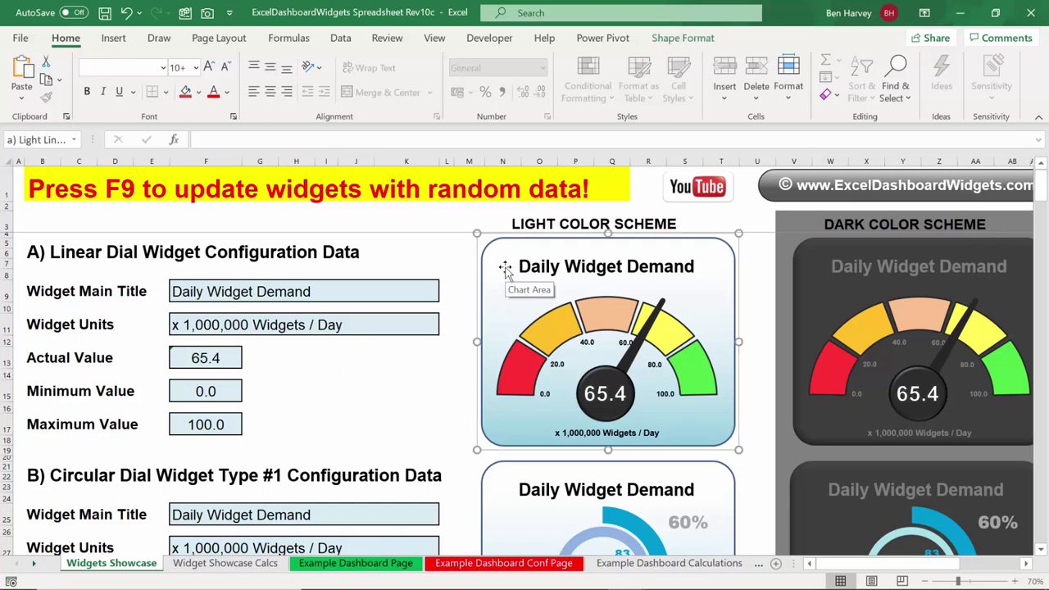
key("alt+Tab")
key("ctrl+v")
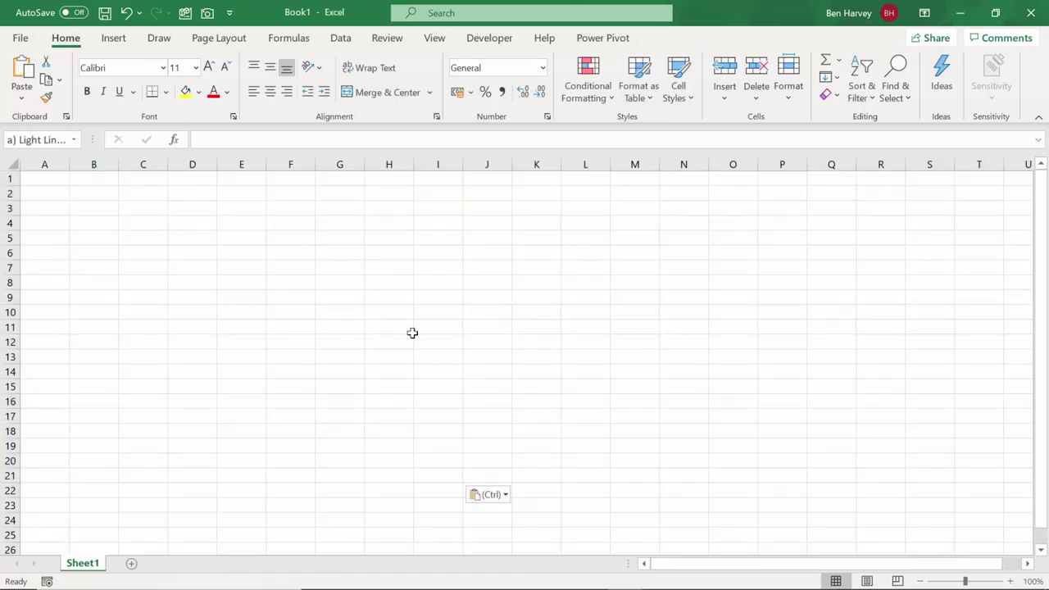
left_click(491, 214)
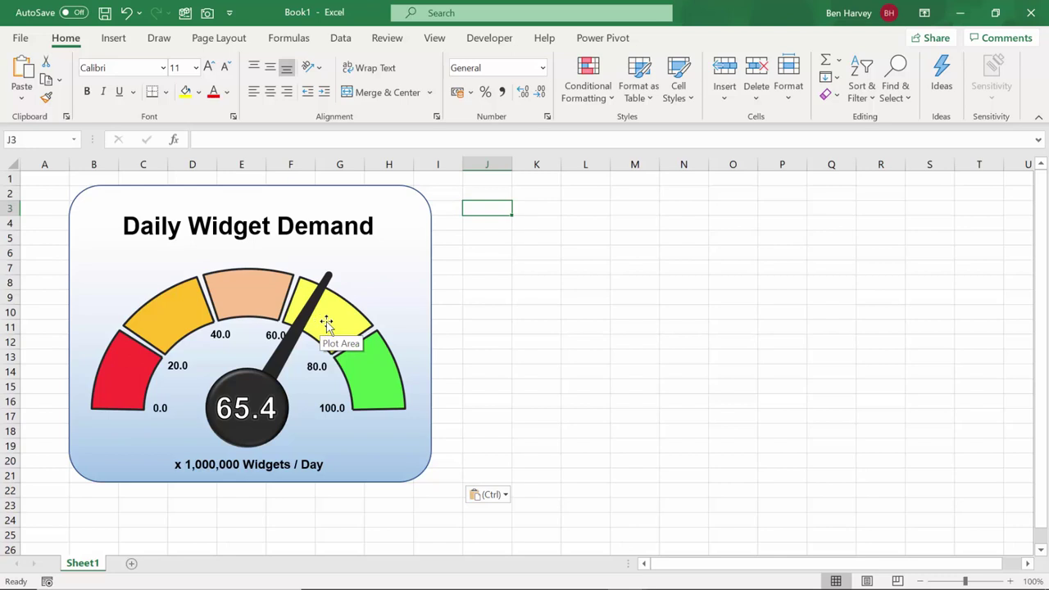
Step: Open the Selection Pane and ungroup the pasted gauge into separate shapes
left_click(429, 237)
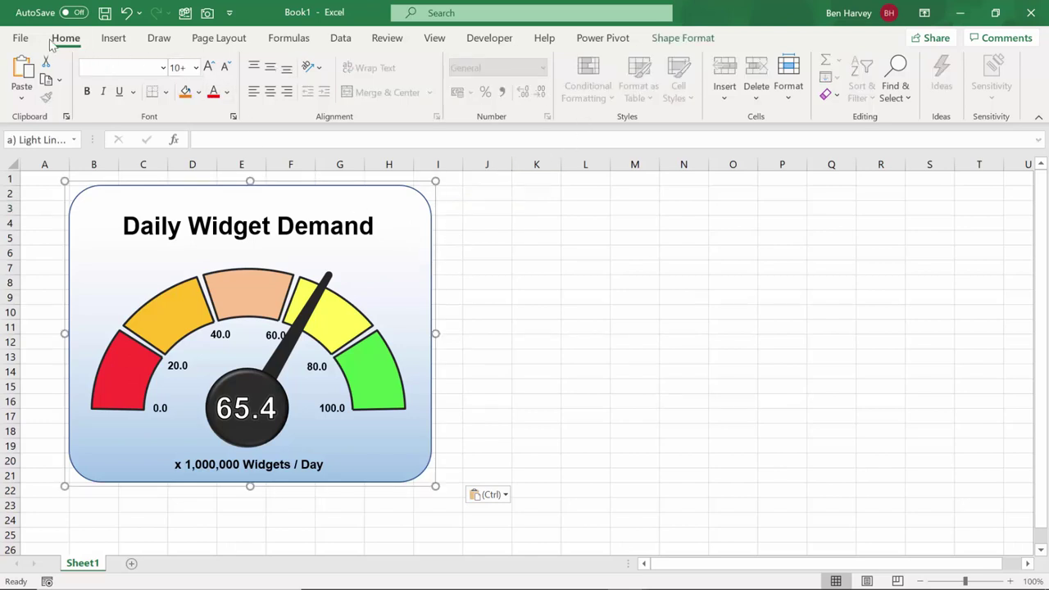
left_click(113, 38)
left_click(159, 39)
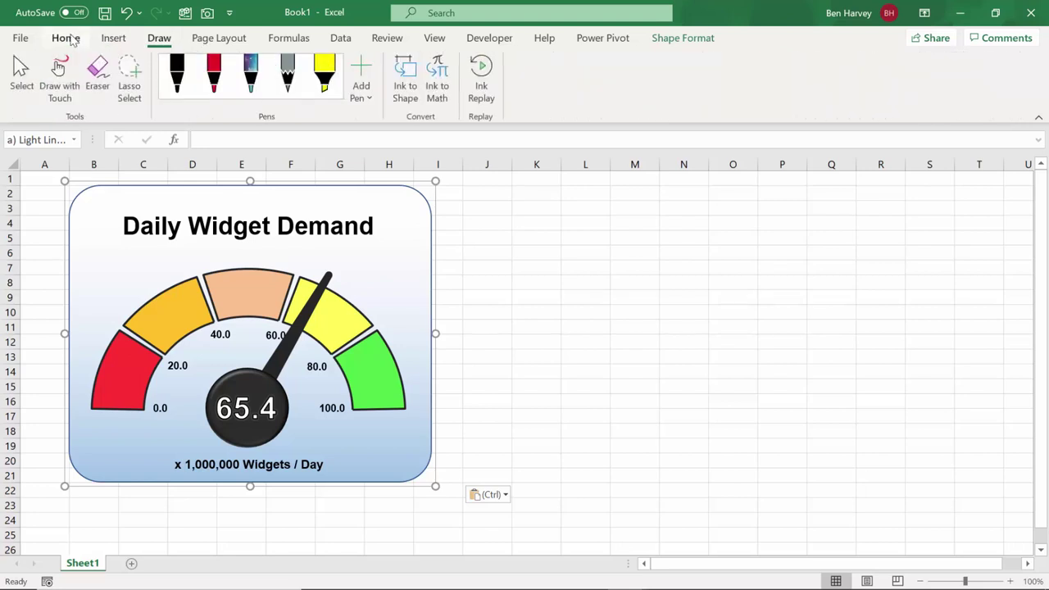
left_click(65, 39)
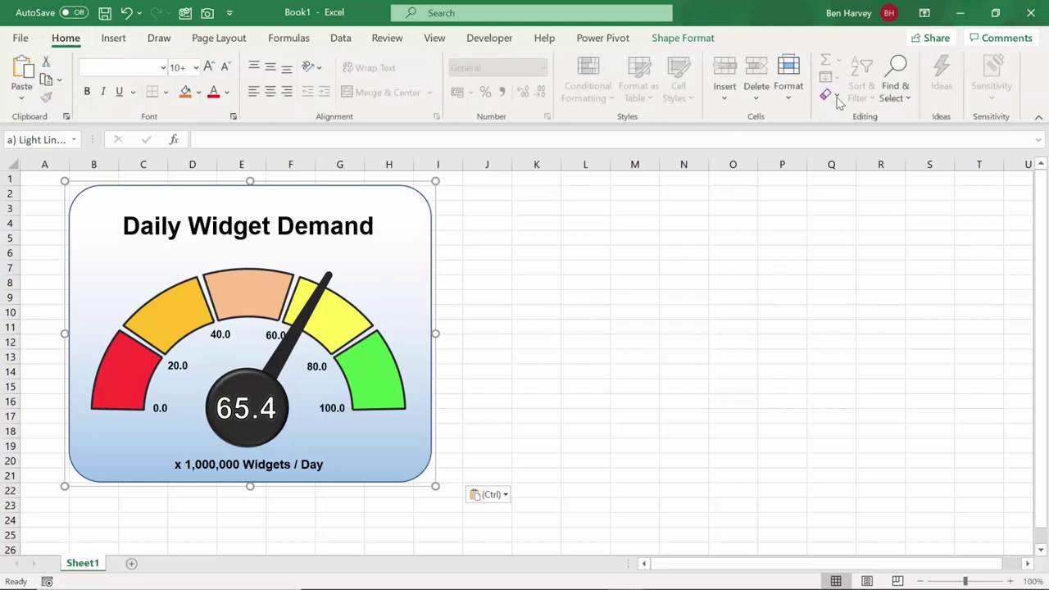
left_click(902, 95)
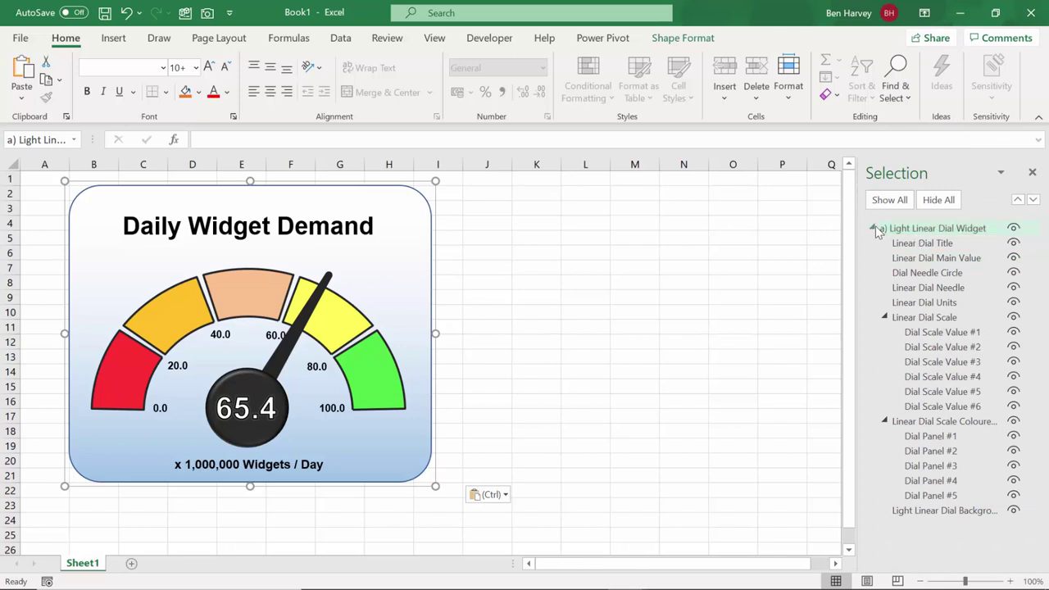
left_click(873, 230)
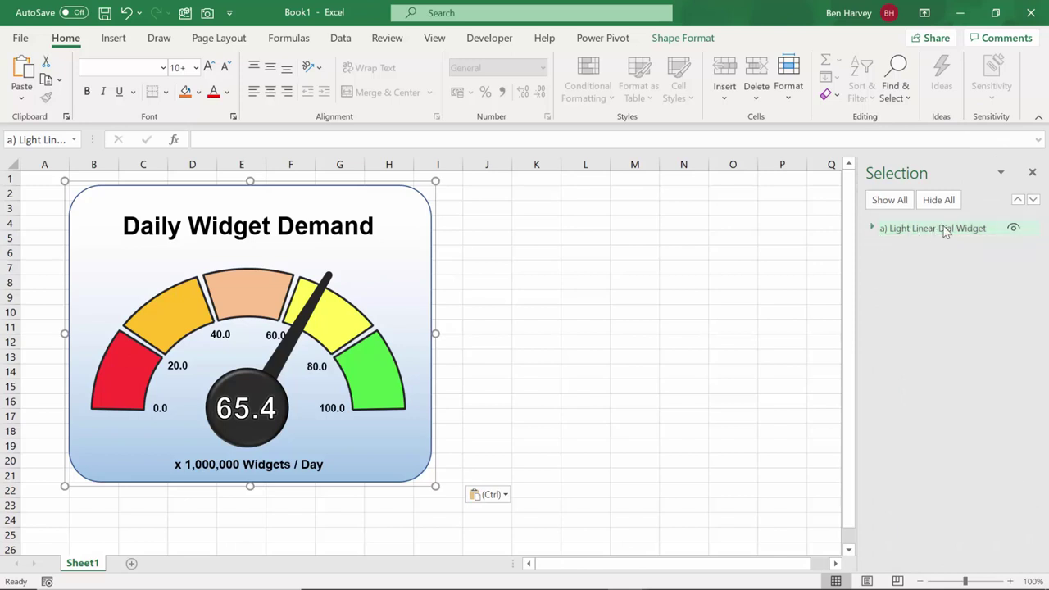
left_click(873, 229)
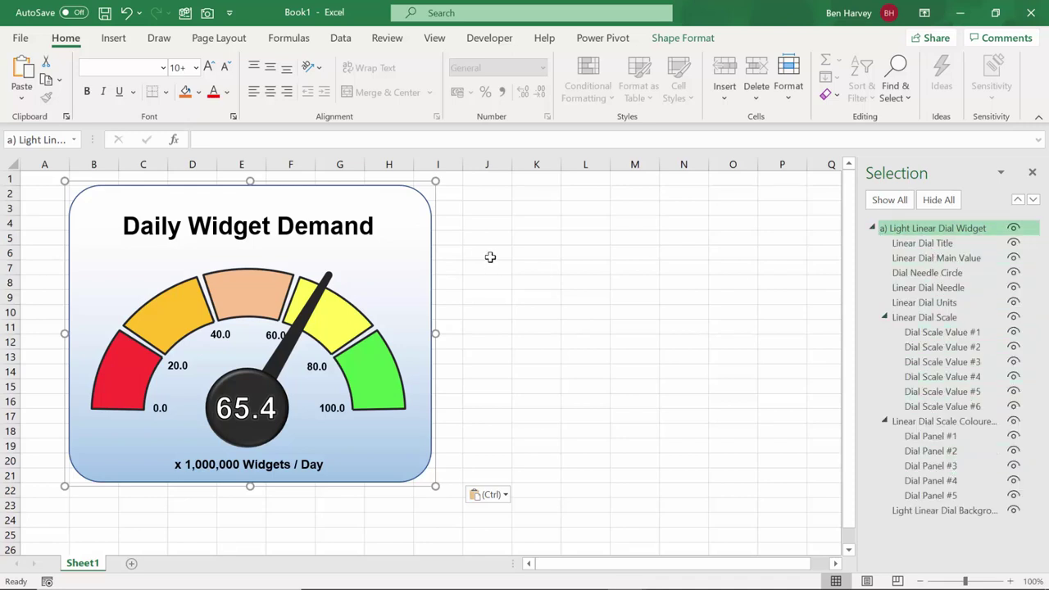
right_click(437, 240)
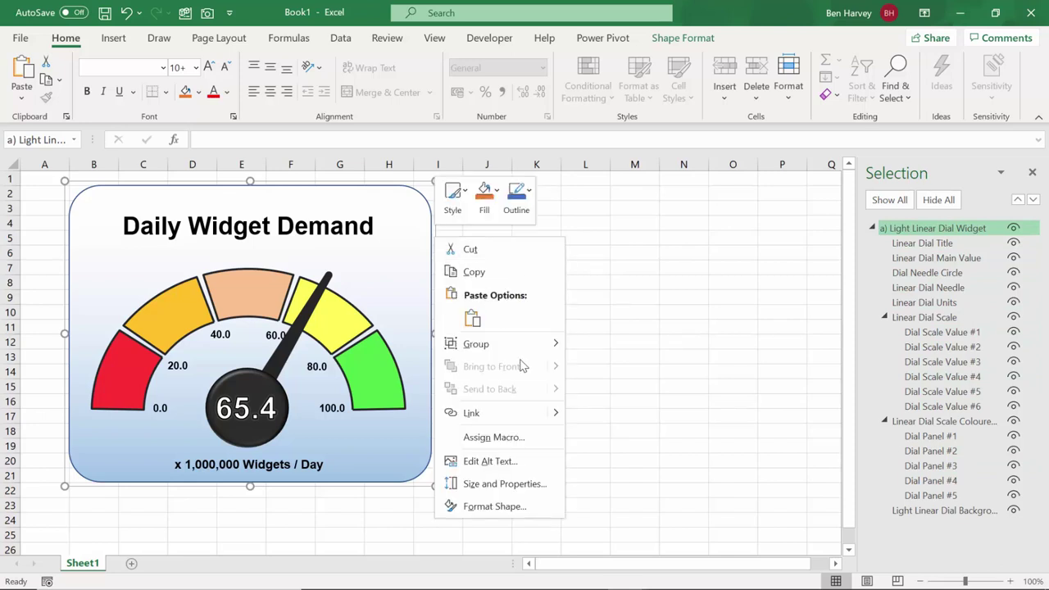
mouse_move(525, 345)
left_click(609, 388)
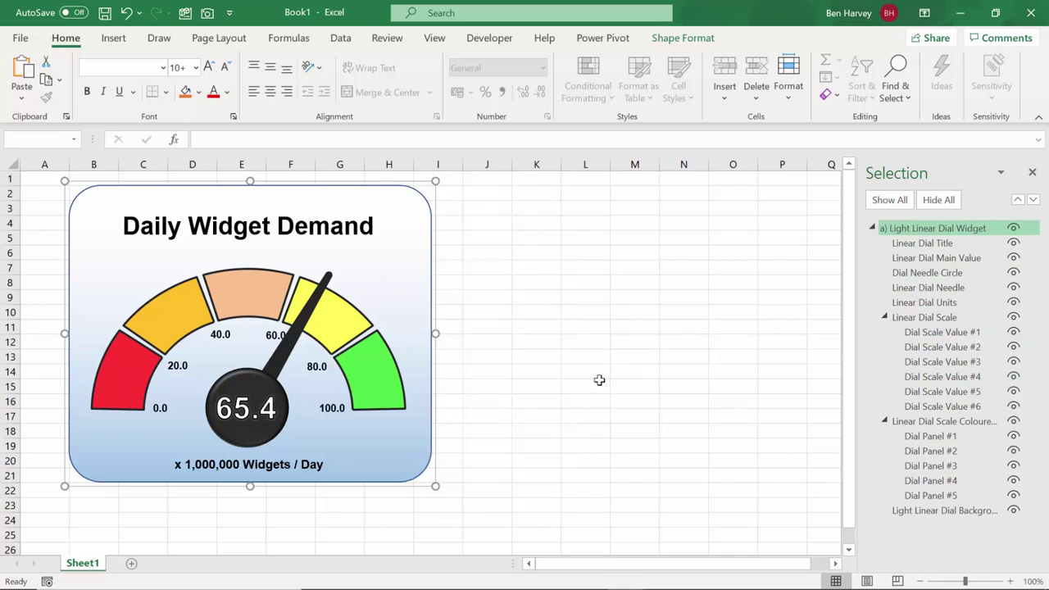
left_click(557, 368)
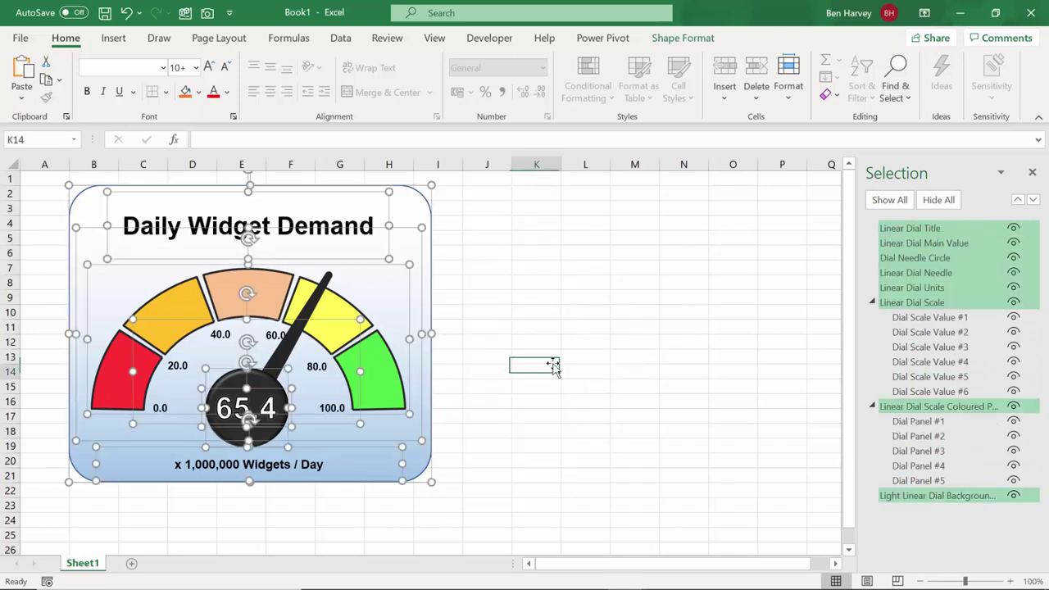
Step: Move the Daily Widget Demand title, 65.4 value and needle circle off the gauge to the right
left_click(368, 225)
left_click_drag(389, 213, 735, 205)
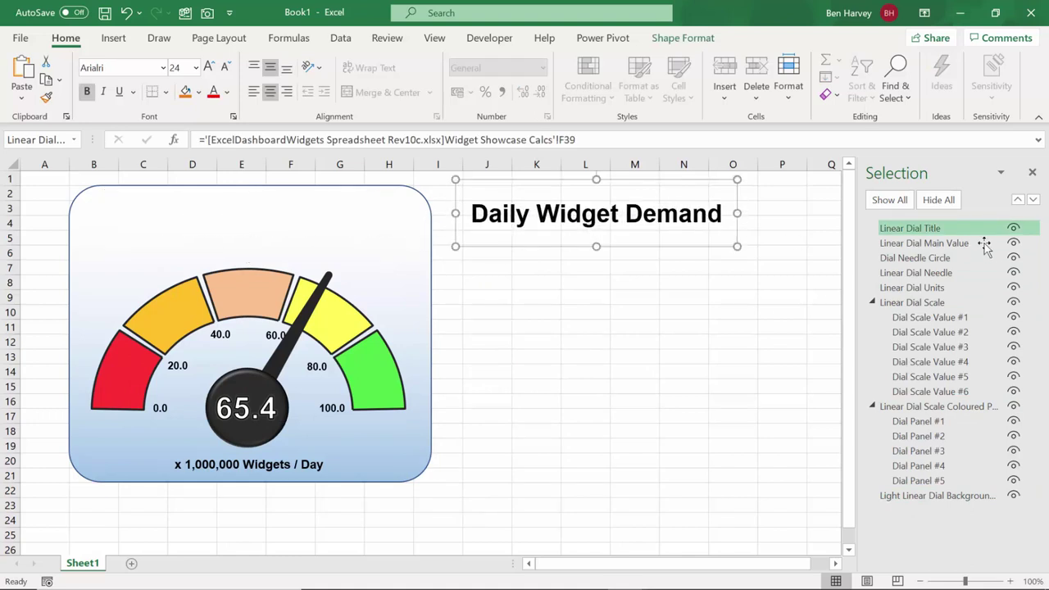
left_click(924, 243)
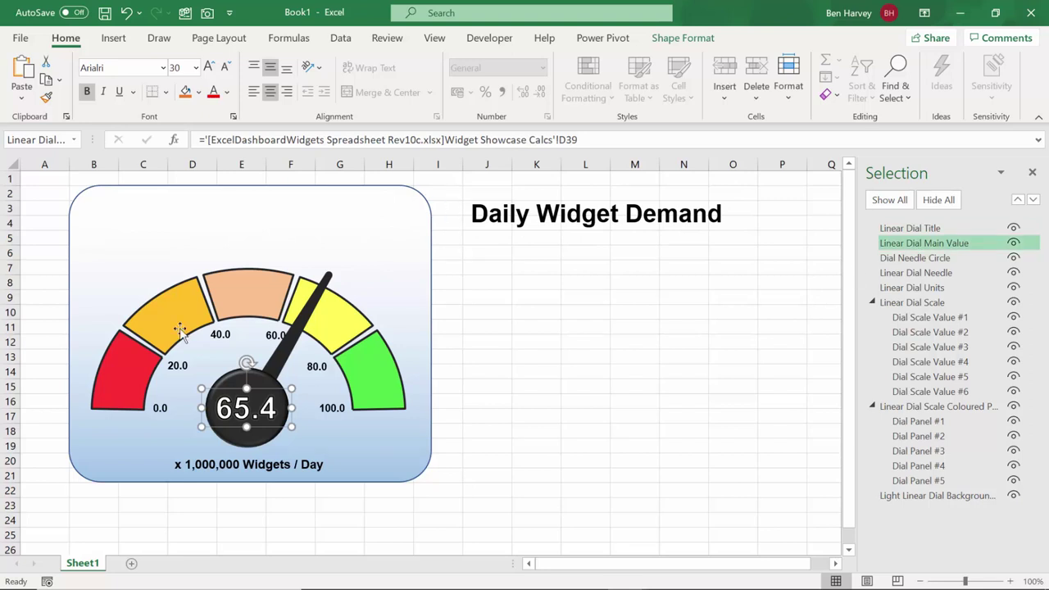
left_click_drag(261, 391, 656, 372)
left_click(919, 258)
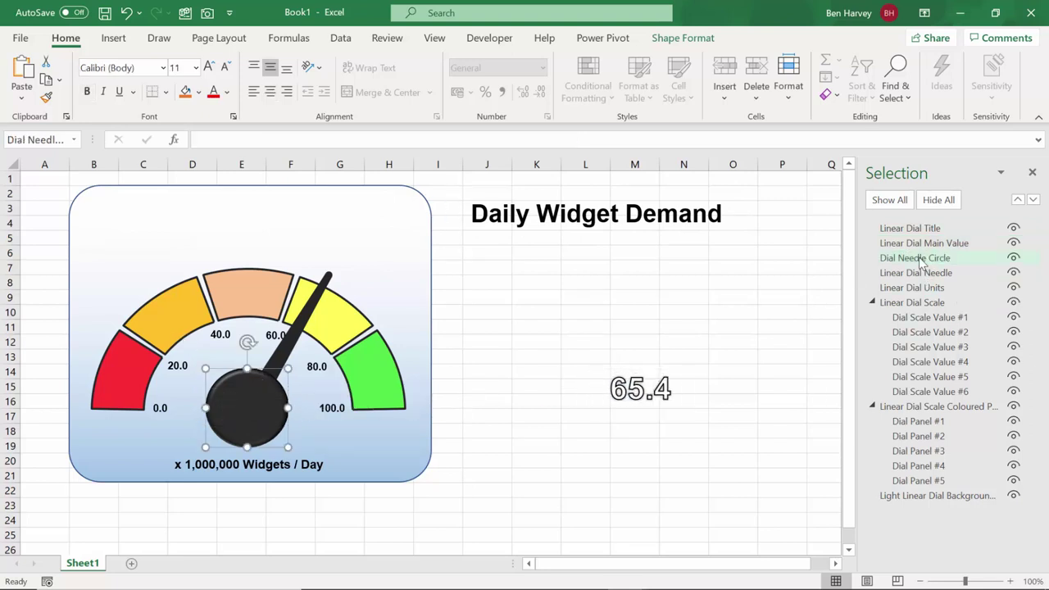
left_click(281, 386)
left_click(289, 401)
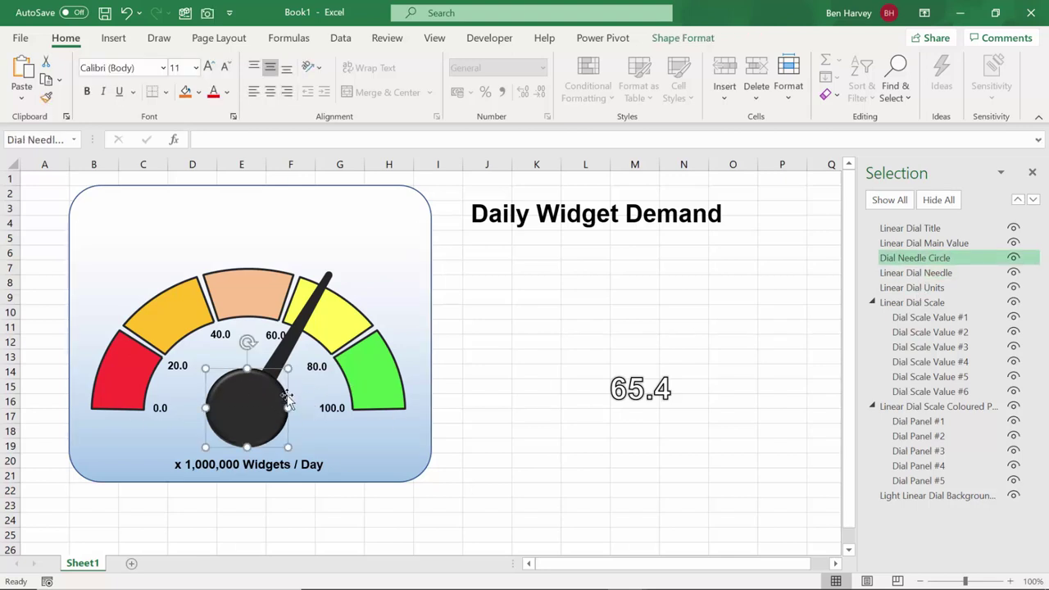
left_click_drag(293, 396, 608, 391)
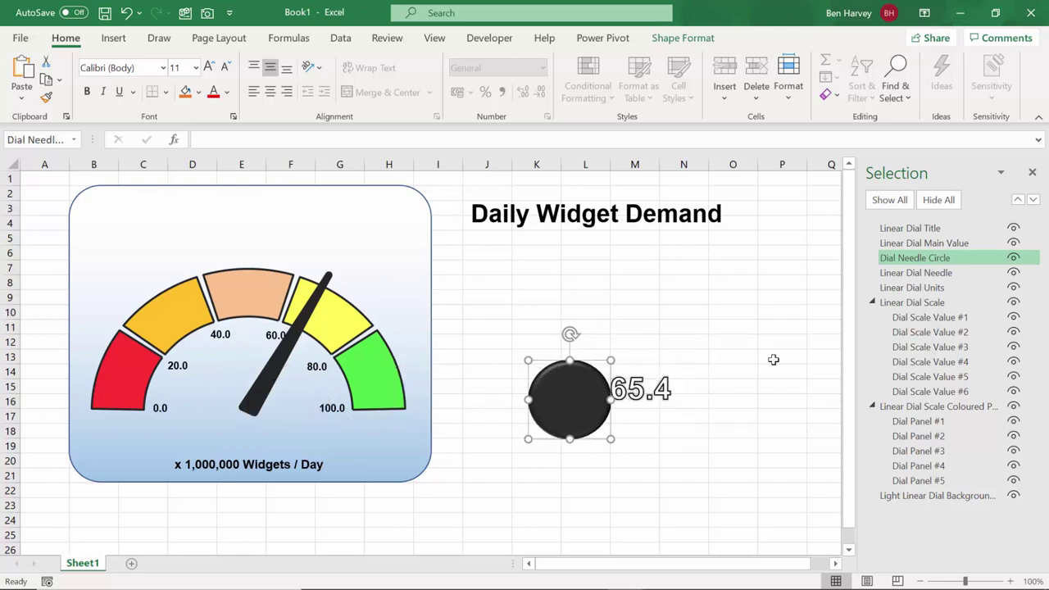
Step: Move the needle chart, 0.0–100.0 scale labels and coloured panels out to the right
left_click(915, 276)
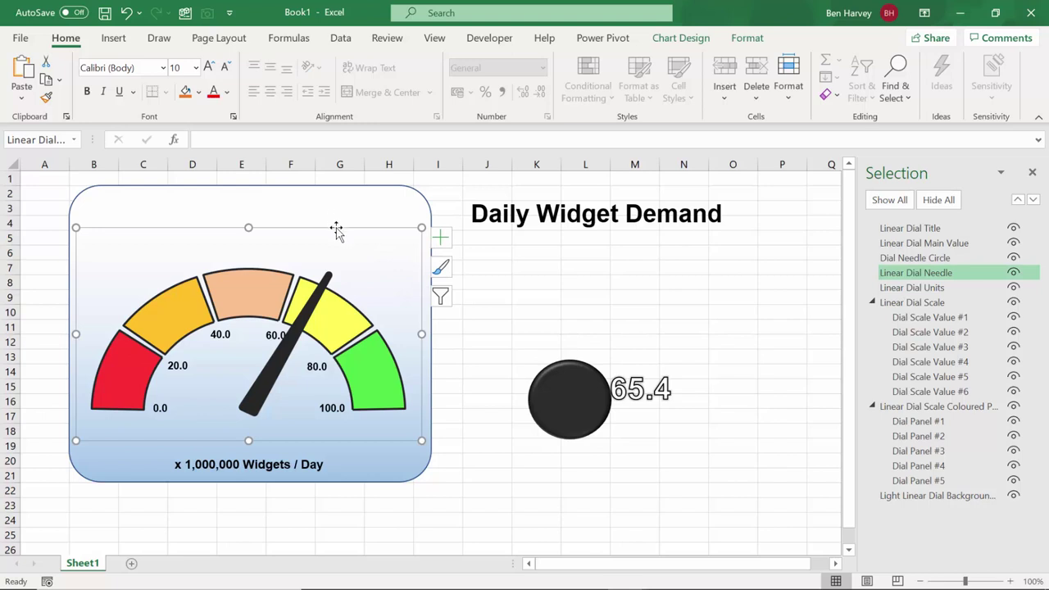
left_click_drag(335, 230, 782, 262)
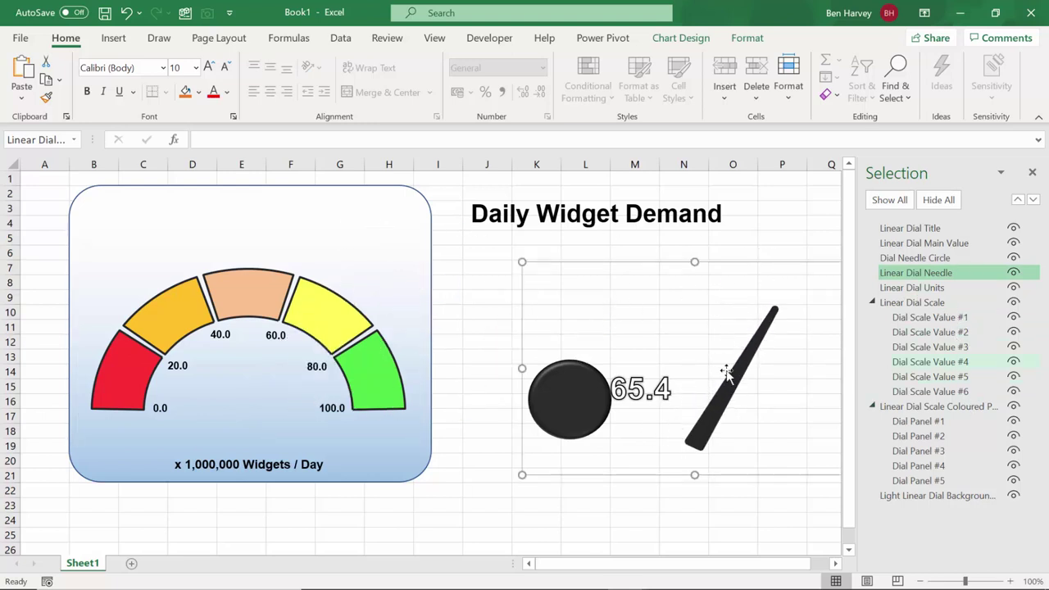
left_click(935, 303)
left_click_drag(326, 322, 624, 412)
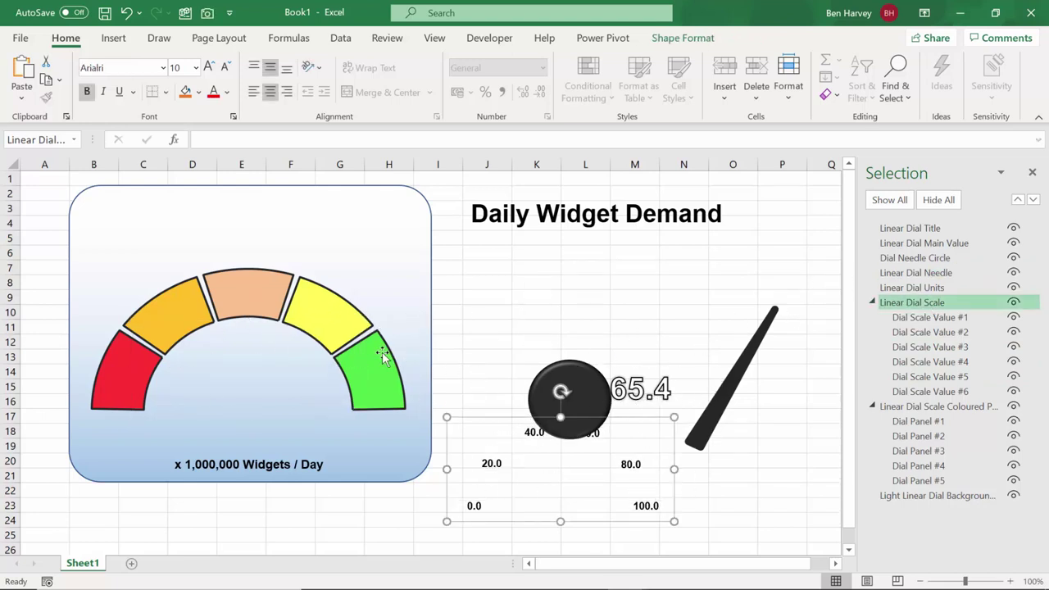
left_click(939, 406)
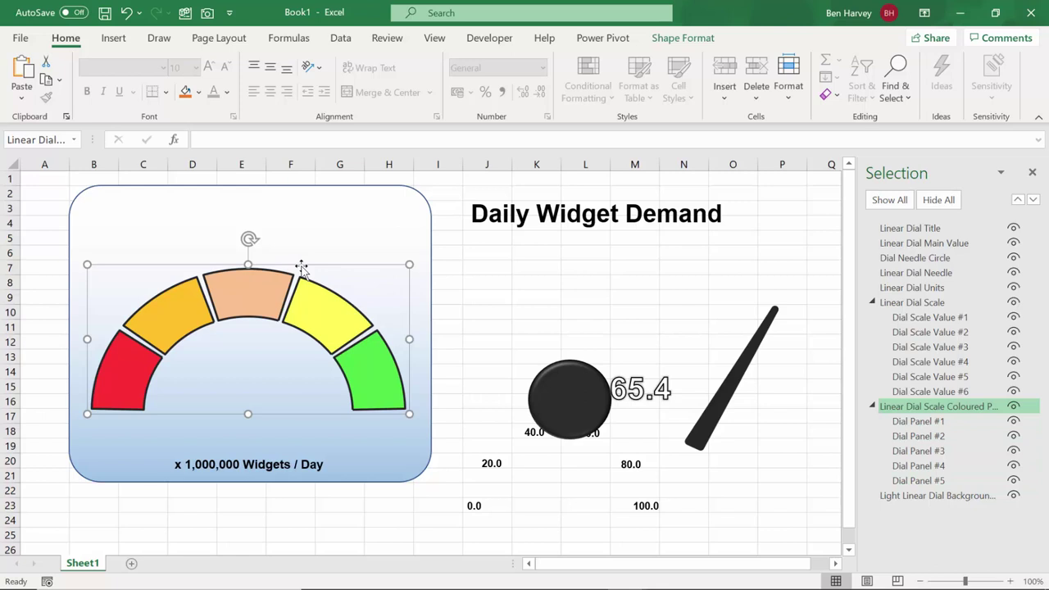
left_click_drag(302, 267, 673, 261)
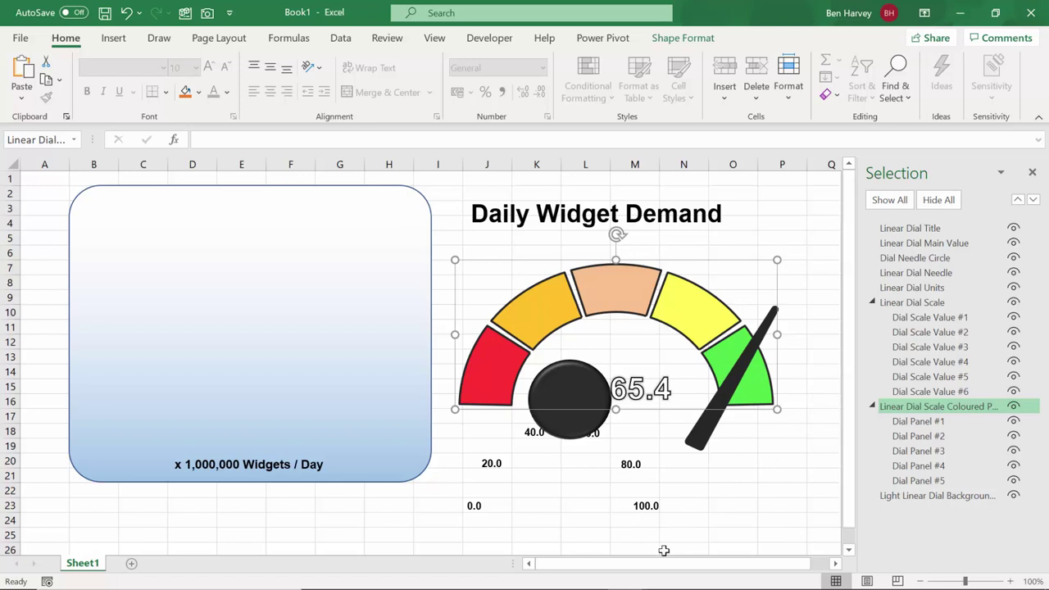
Step: Move the needle chart further right and slightly up
left_click(836, 564)
left_click(836, 564)
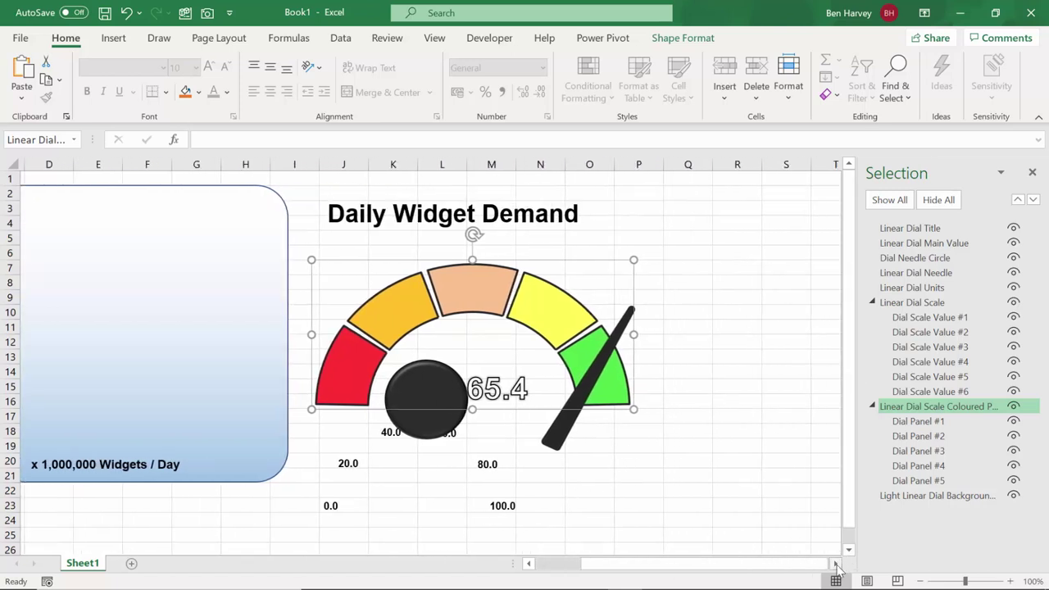
left_click(836, 564)
left_click(836, 564)
left_click(836, 564)
left_click(836, 564)
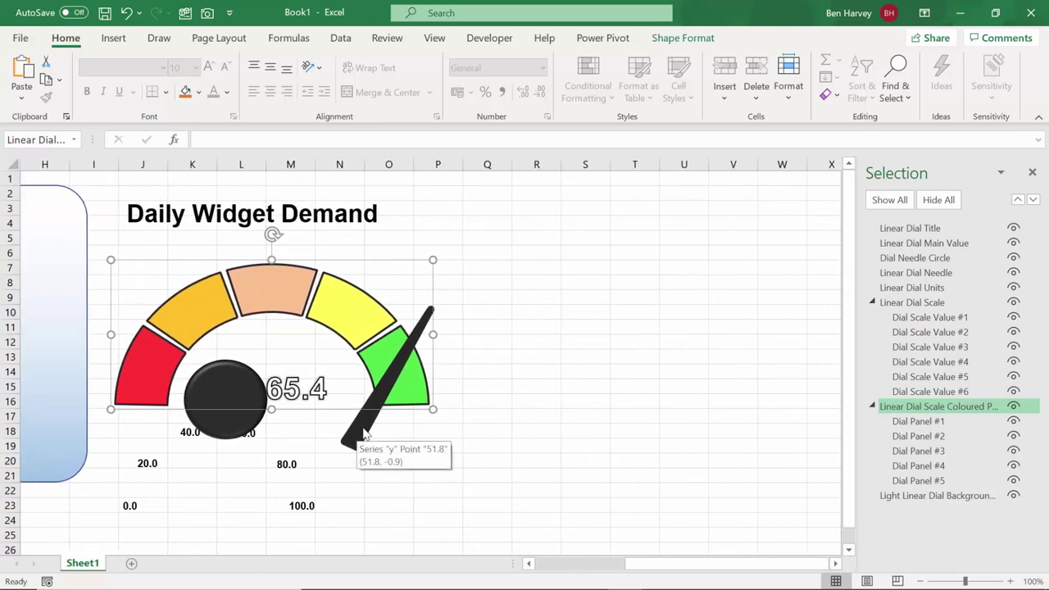
left_click(358, 434)
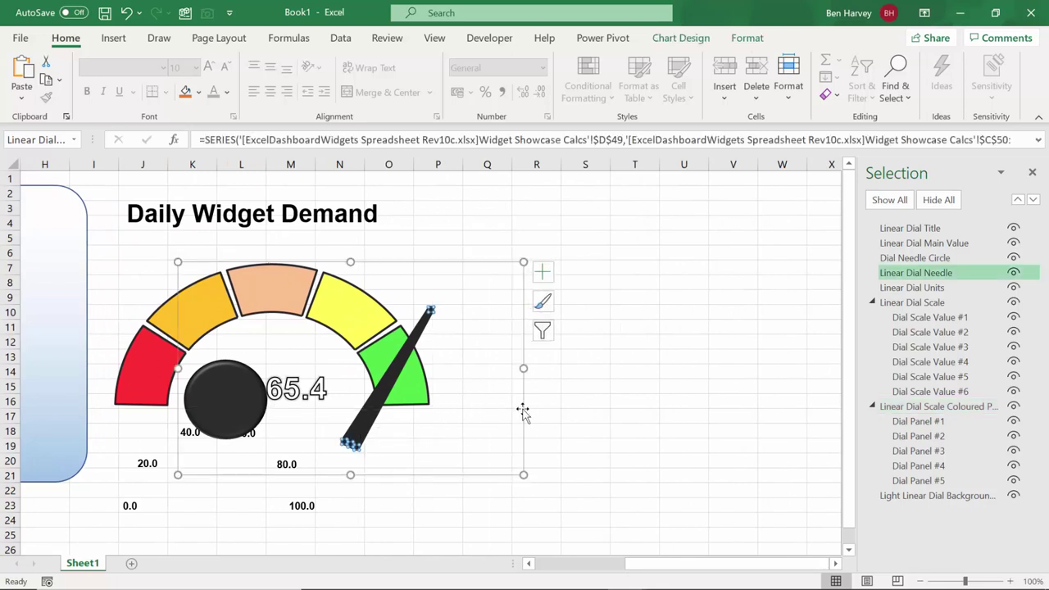
left_click_drag(523, 412, 752, 382)
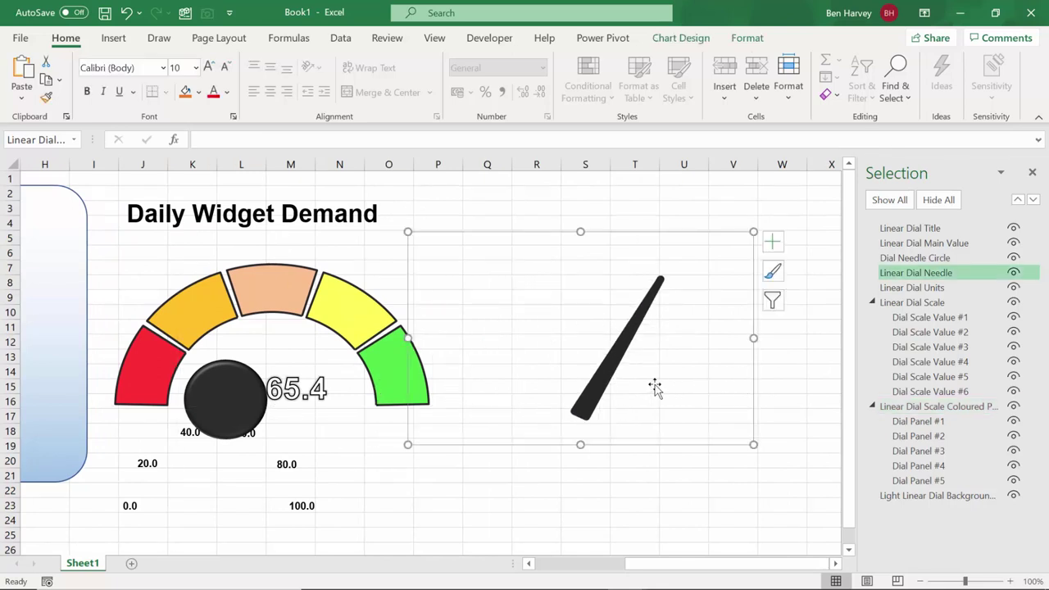
Step: Add primary horizontal (0.0–100.0) and vertical (-10.0–60.0) axes to the needle chart
left_click(689, 40)
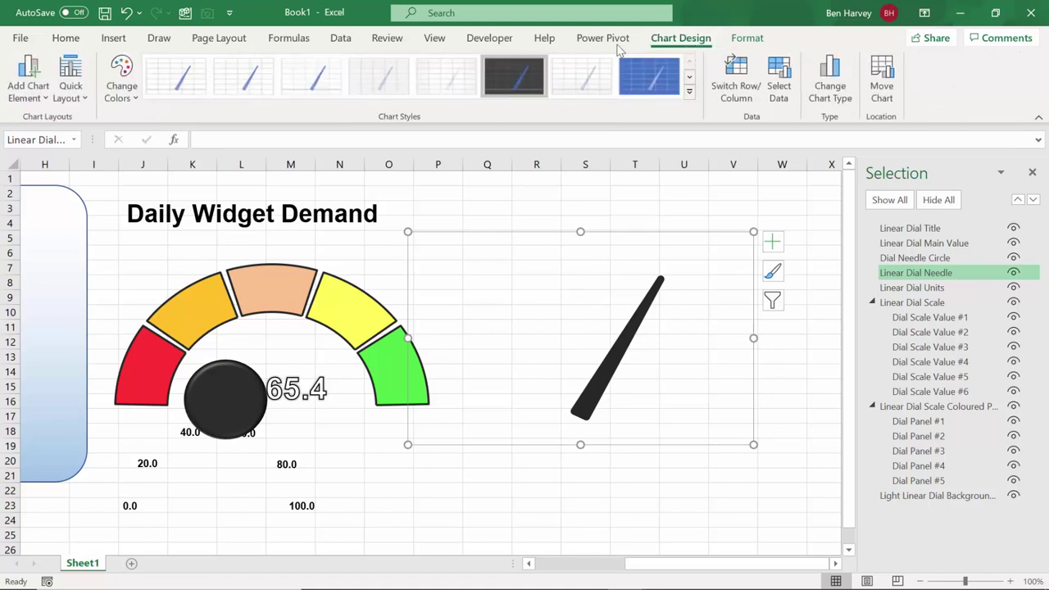
left_click(747, 38)
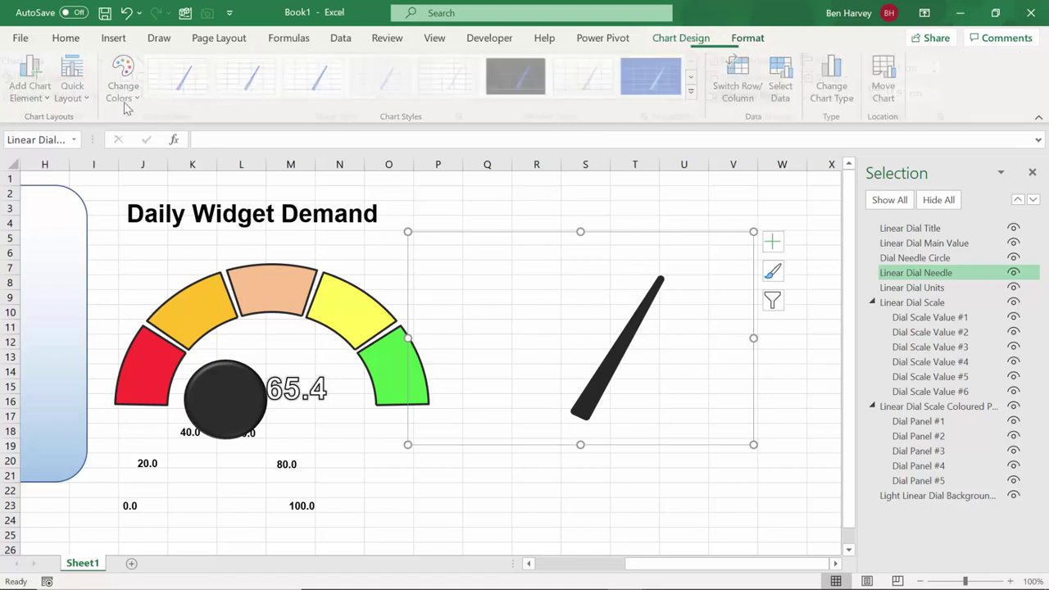
left_click(646, 322)
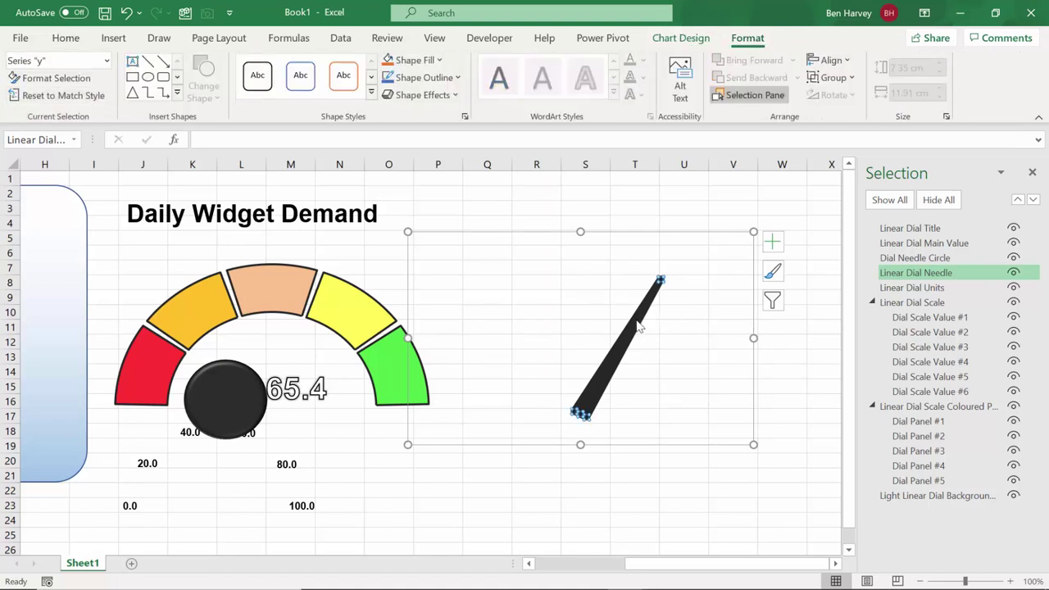
left_click(683, 38)
left_click(29, 86)
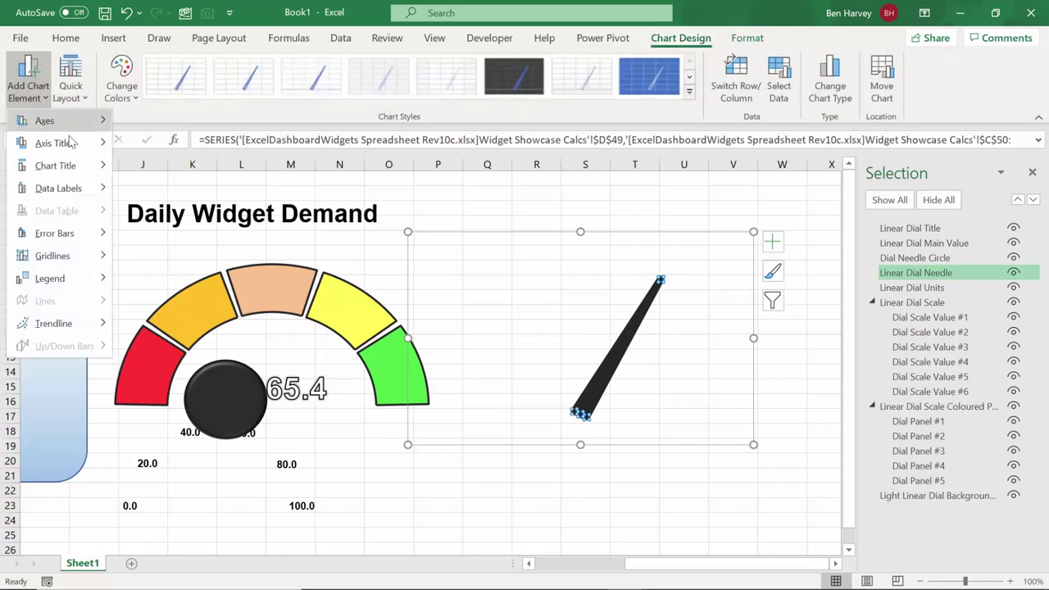
mouse_move(71, 143)
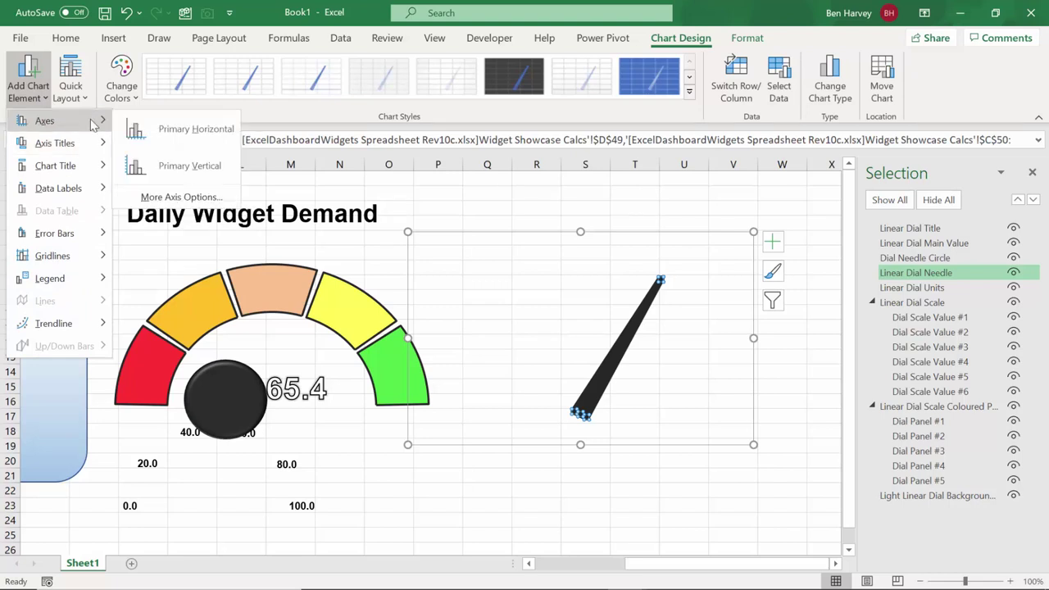
left_click(74, 123)
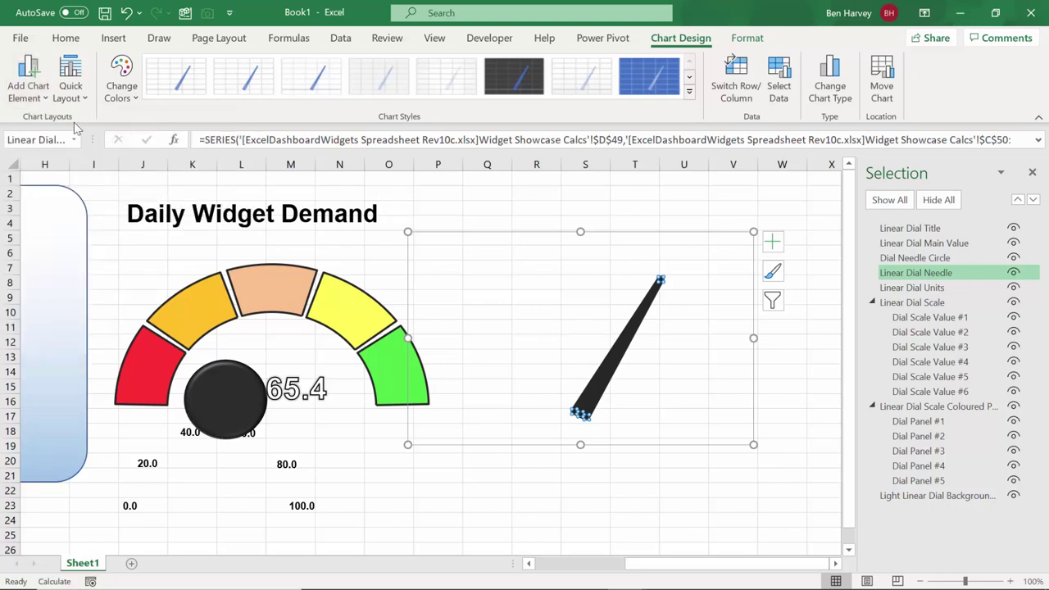
left_click(29, 86)
mouse_move(75, 127)
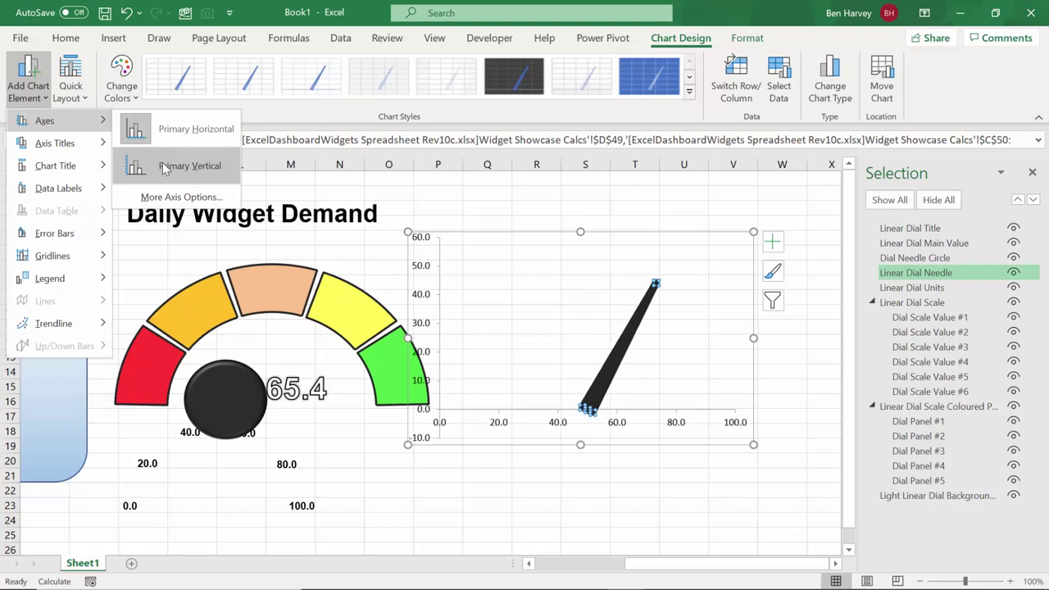
left_click(166, 167)
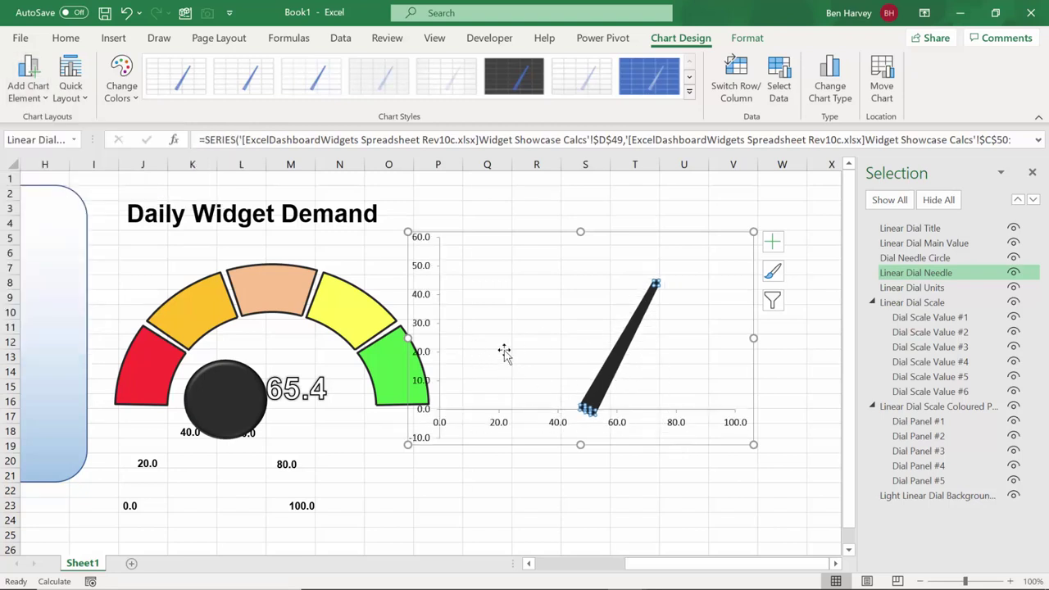
left_click(496, 484)
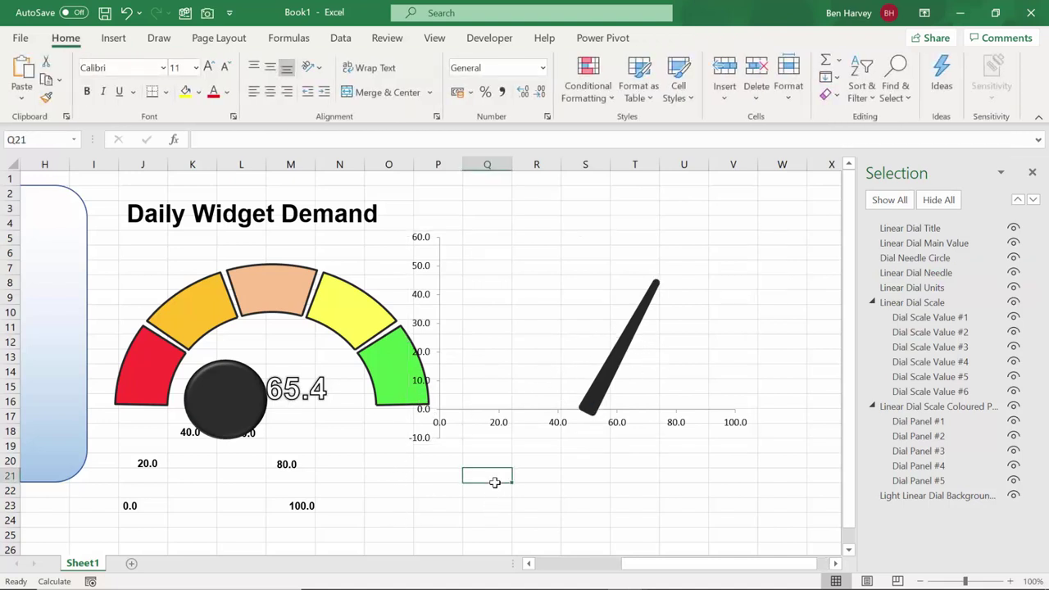
Step: Set the Linear Dial Actual Value in F13 of the widgets workbook to 40
key("alt+Tab")
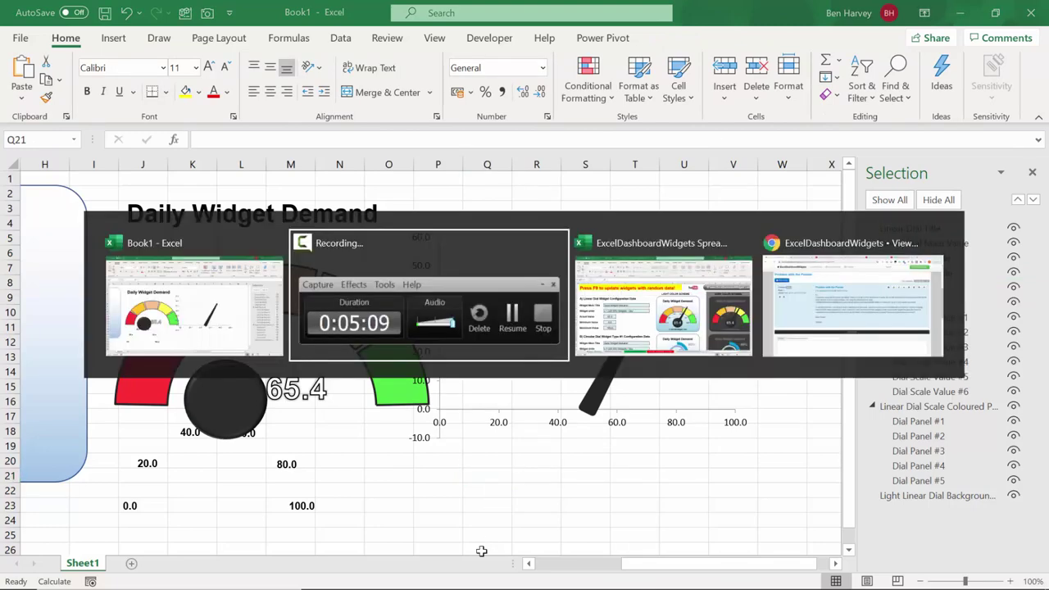
key("F9")
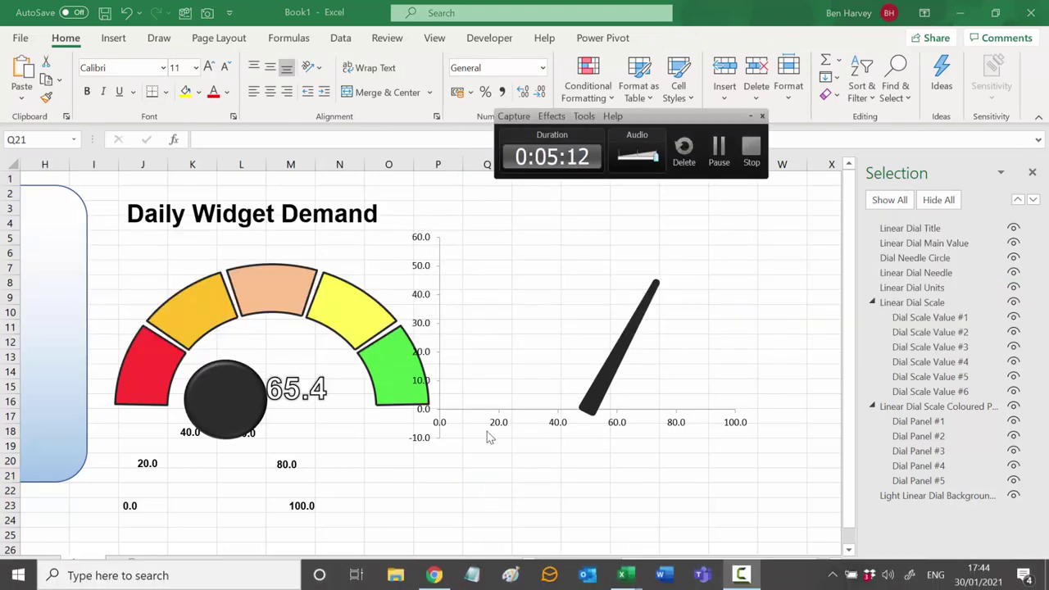
key("alt+Tab")
key("Tab")
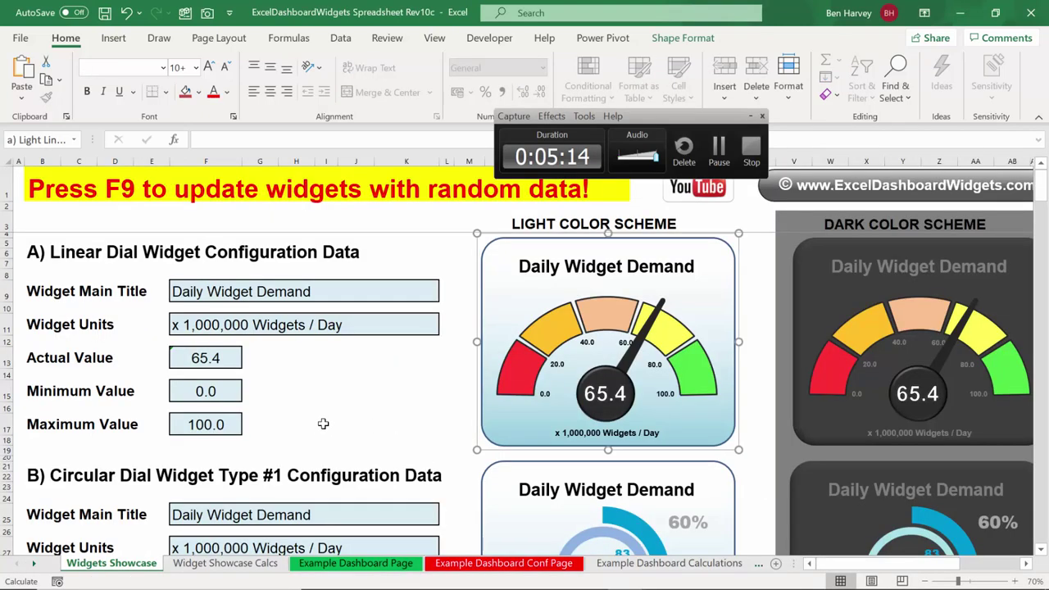
left_click(325, 422)
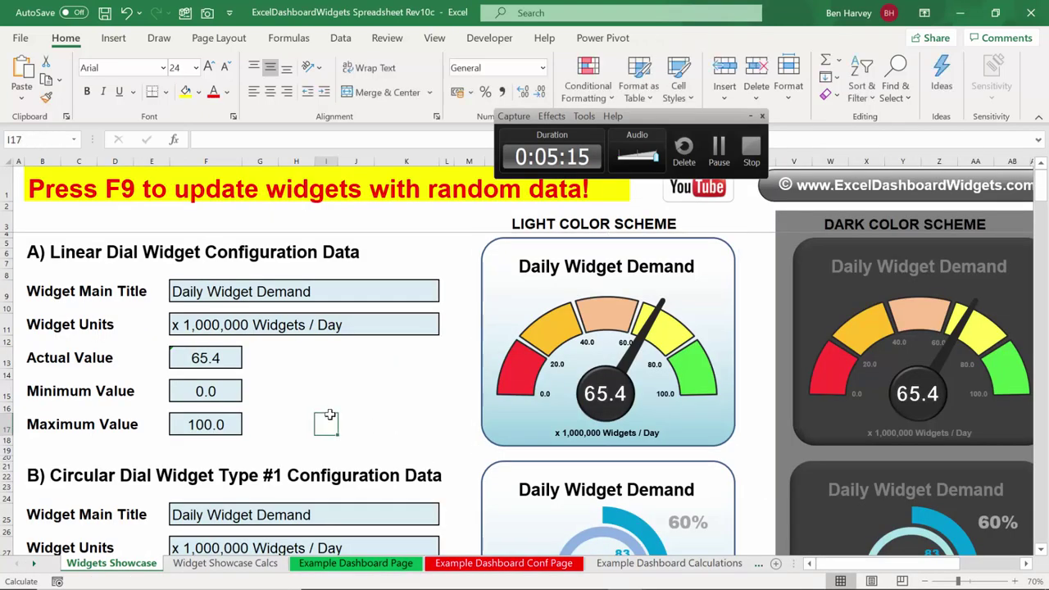
left_click(220, 359)
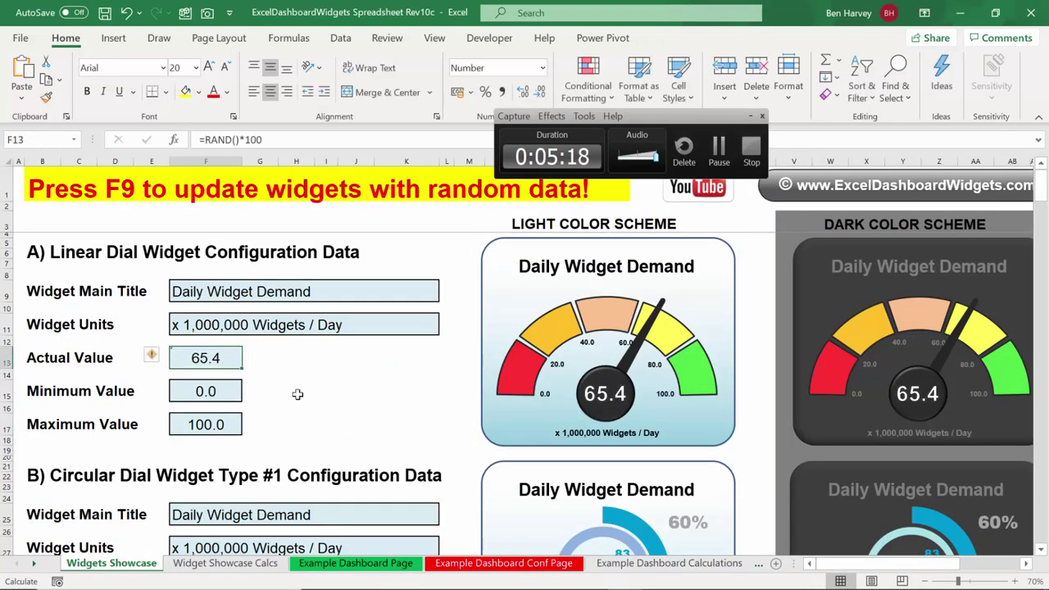
type("40")
key("Return")
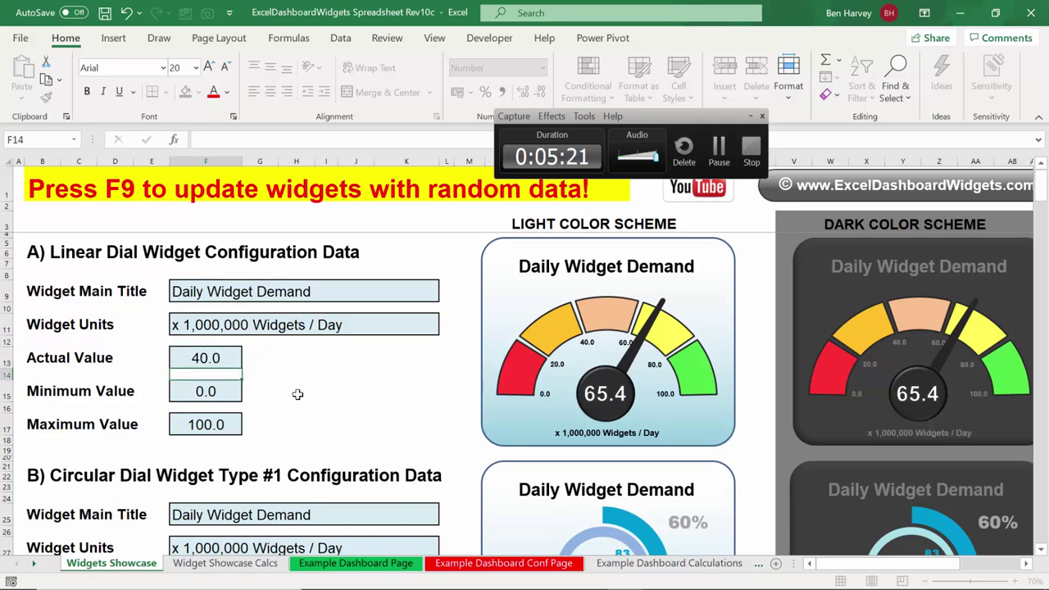
Step: Return to Book1 to see the separated needle chart's new position
key("alt+Tab")
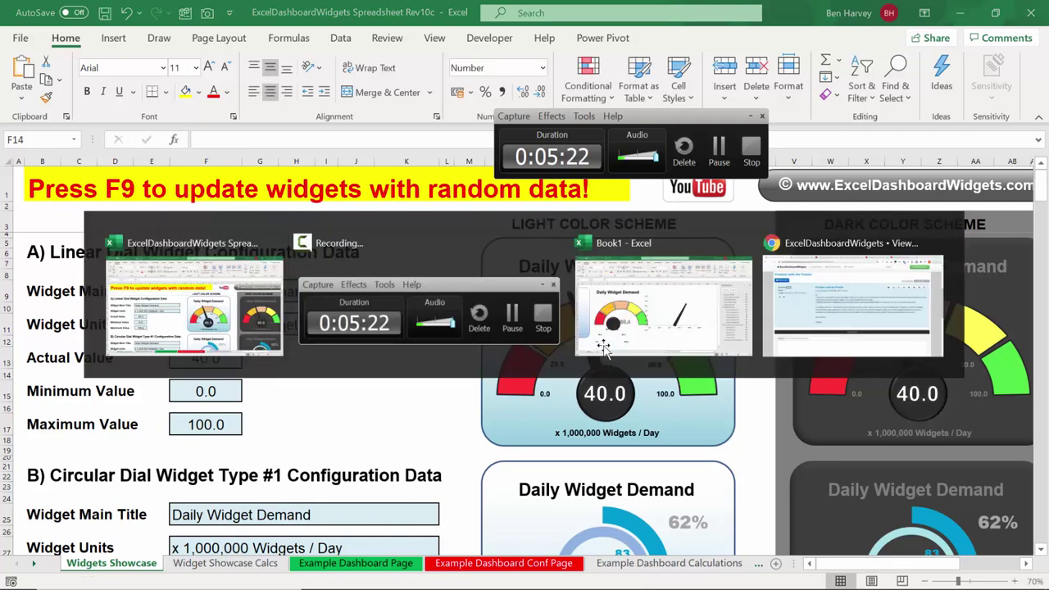
left_click(603, 348)
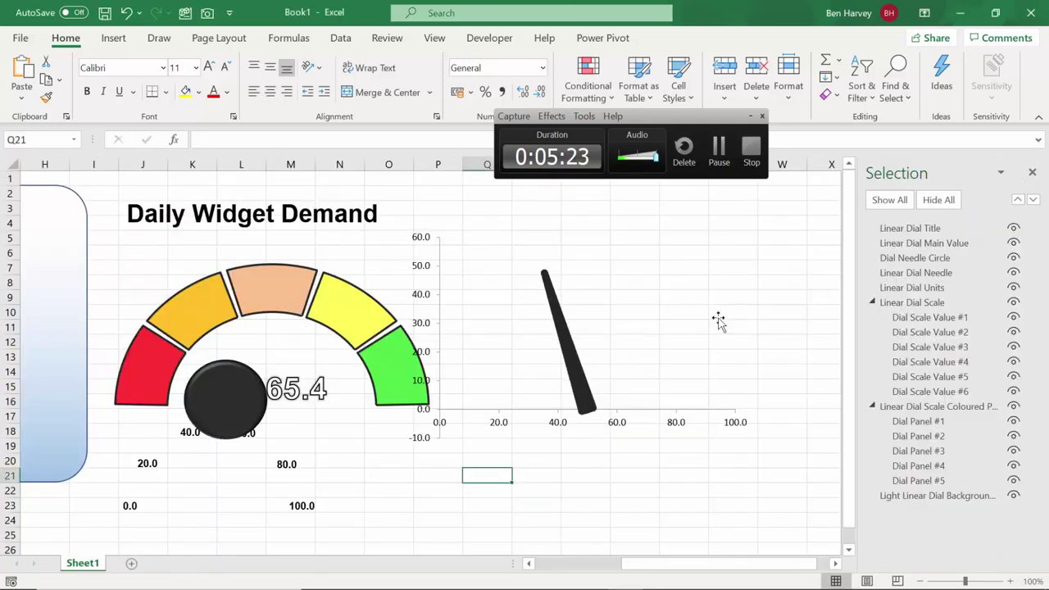
left_click(650, 474)
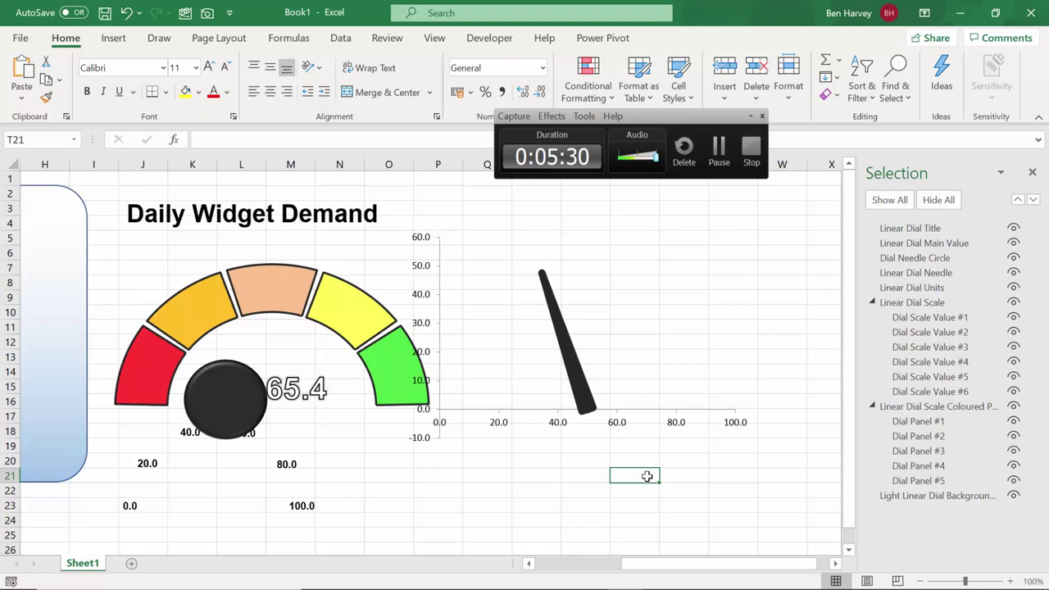
Step: Scroll through the widgets workbook's configuration sections C–H and back up to section A
key("alt+Tab")
scroll(631, 418, "down", 2)
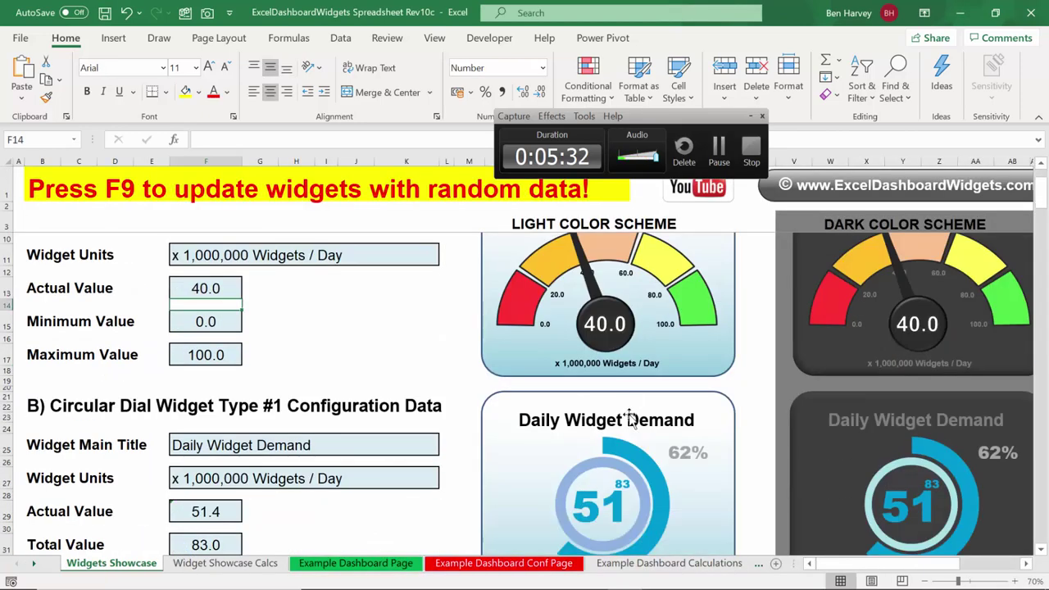
scroll(680, 386, "down", 7)
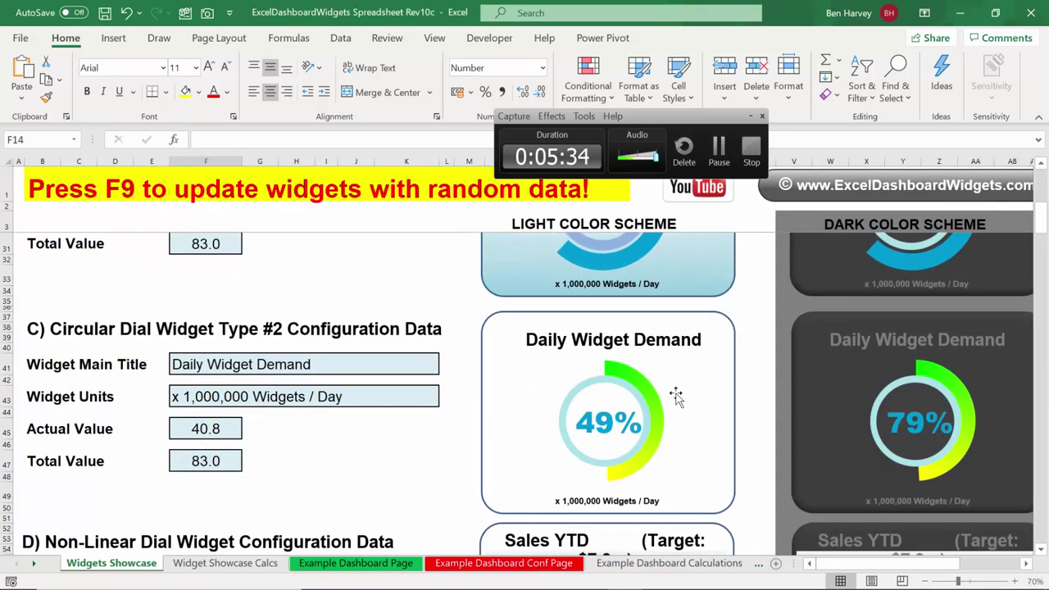
scroll(676, 396, "down", 6)
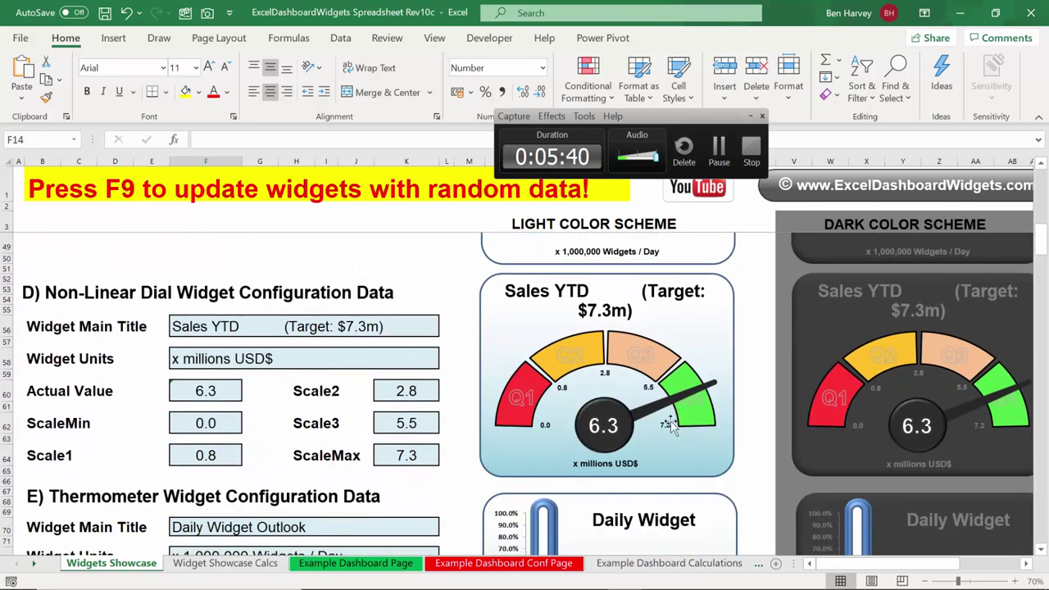
scroll(671, 422, "down", 1)
scroll(685, 420, "down", 3)
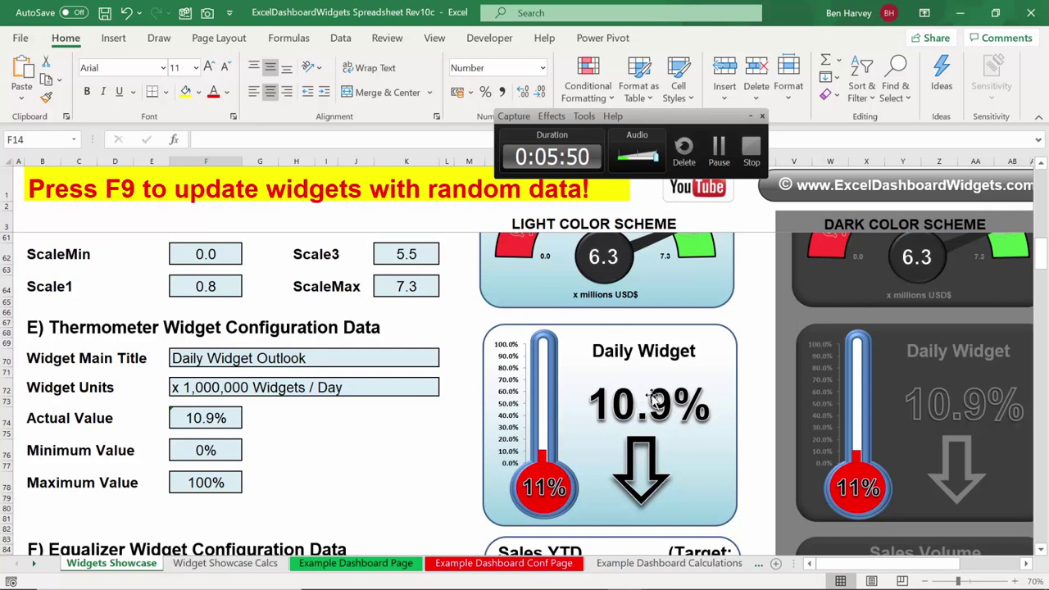
scroll(664, 396, "down", 6)
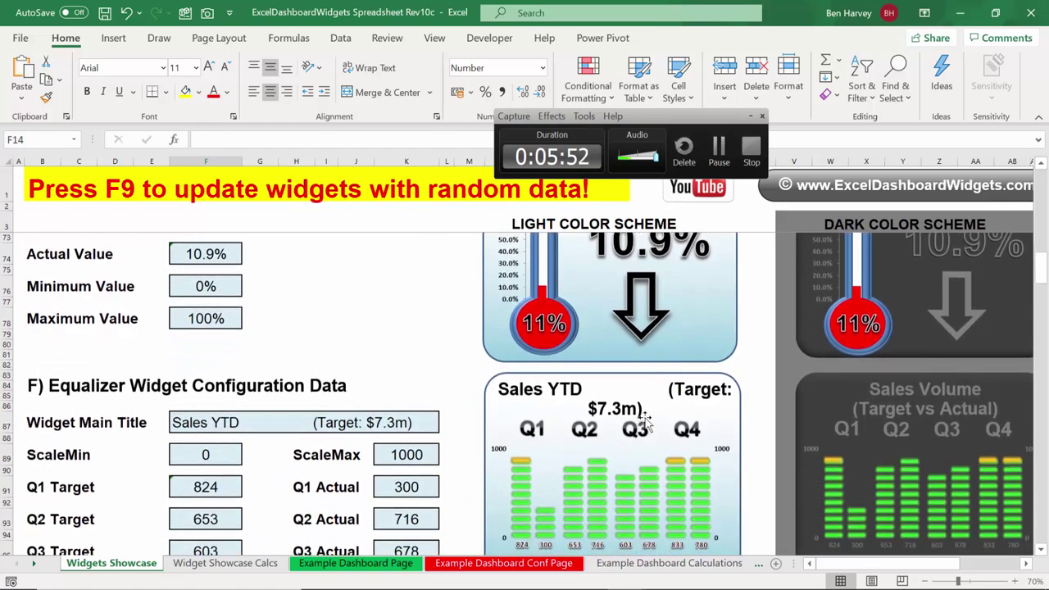
scroll(648, 423, "down", 7)
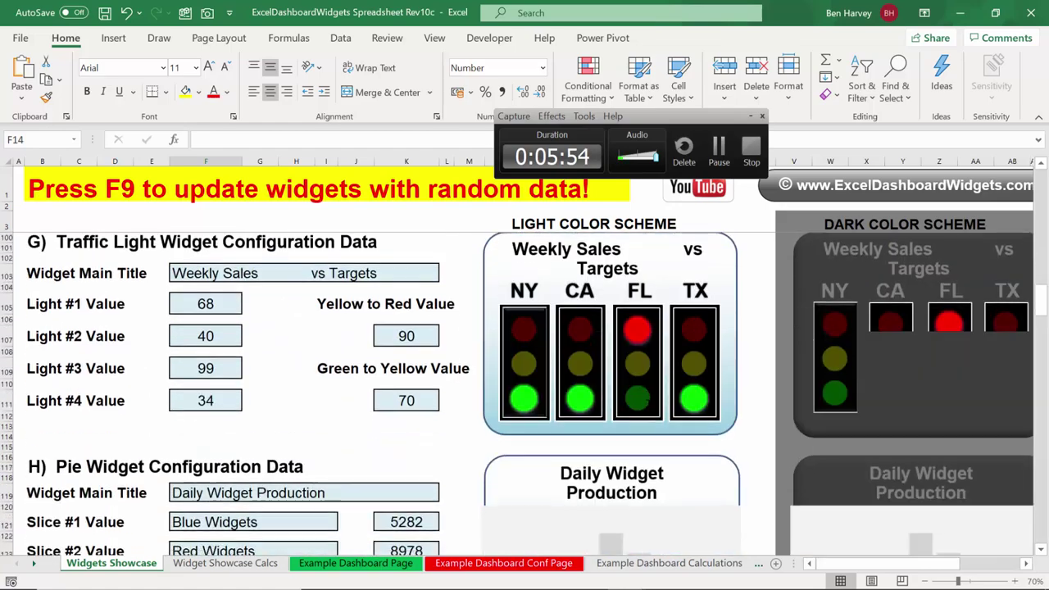
scroll(644, 393, "up", 4)
scroll(643, 384, "up", 20)
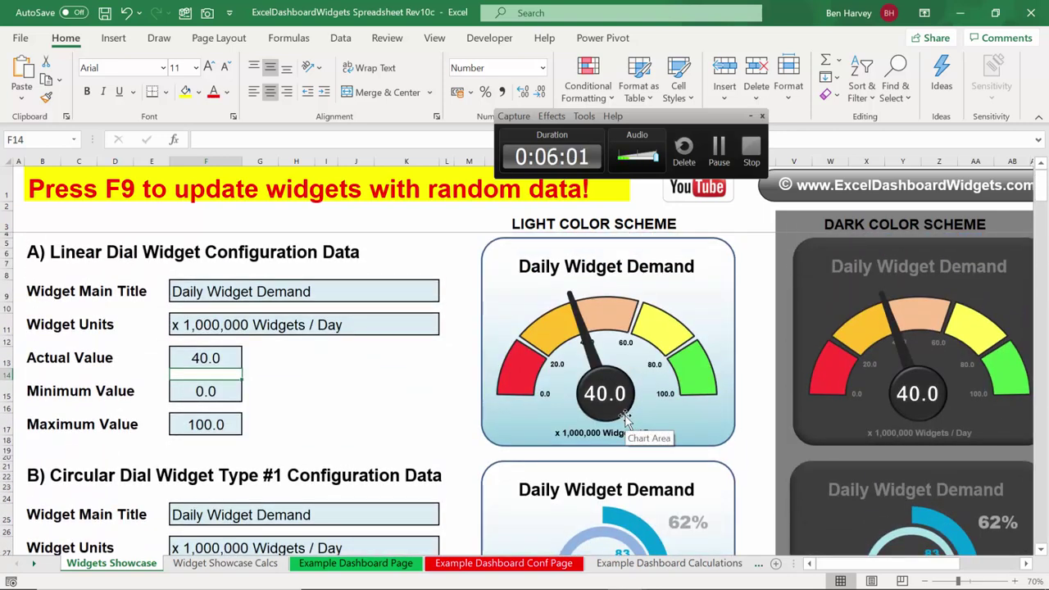
Step: Open and close the MyLeaven Dashboard 5thrd Draft workbooks from the Recent list
left_click(20, 38)
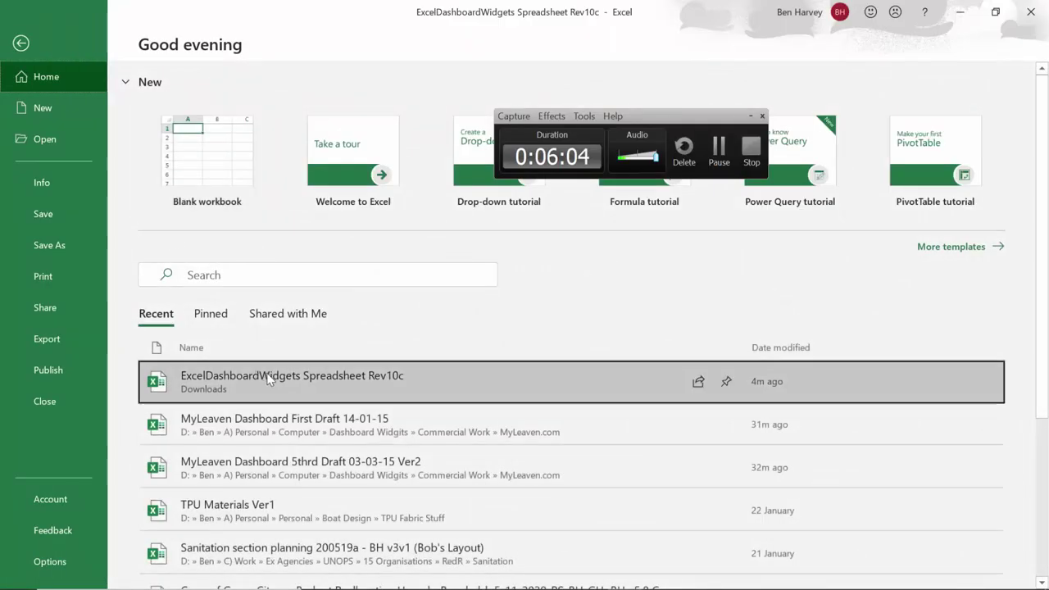
left_click(273, 466)
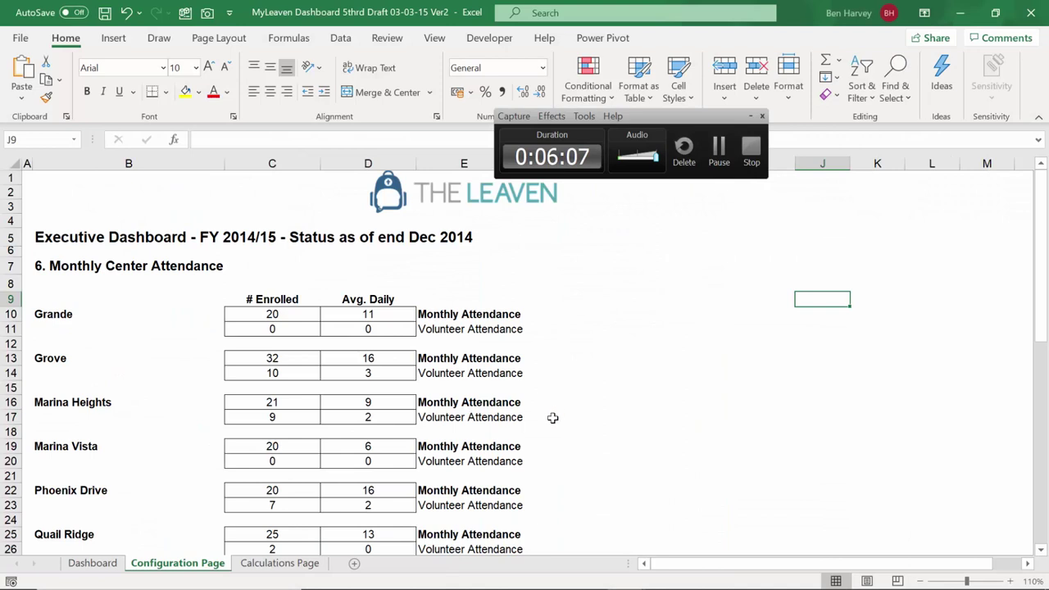
left_click(97, 564)
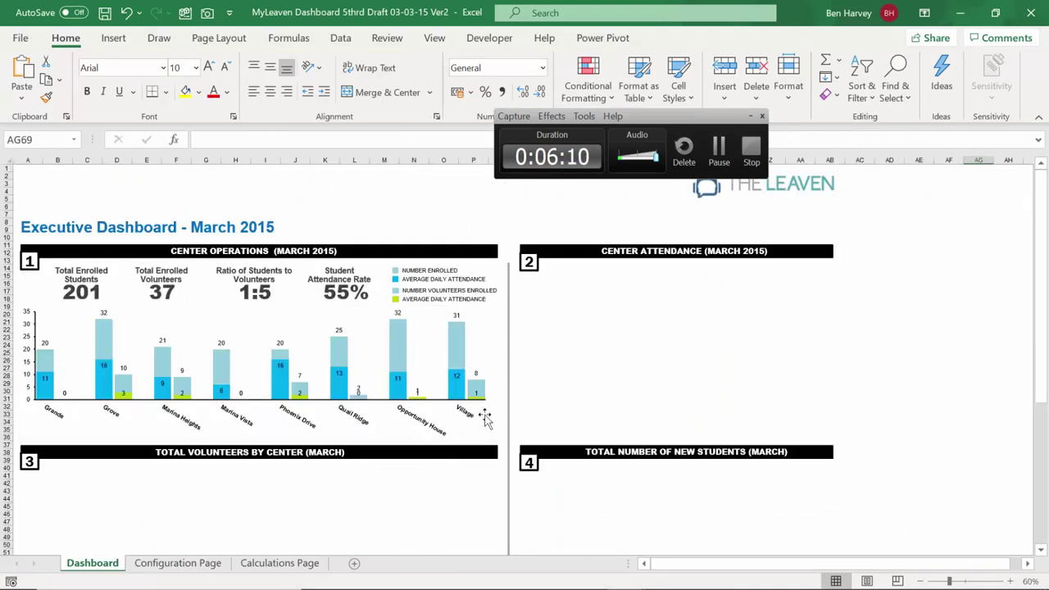
left_click(1031, 12)
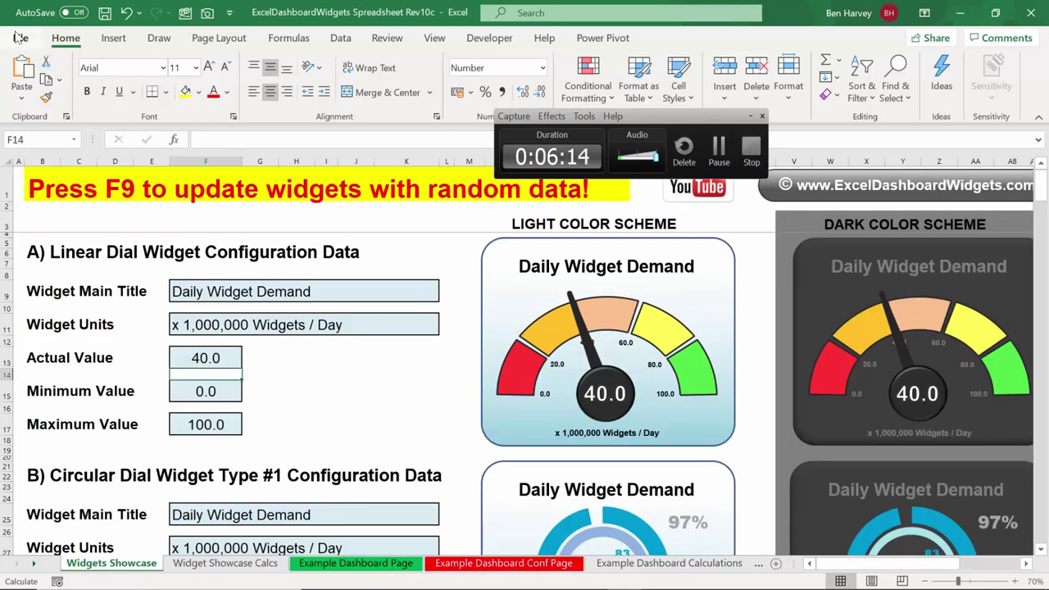
left_click(20, 39)
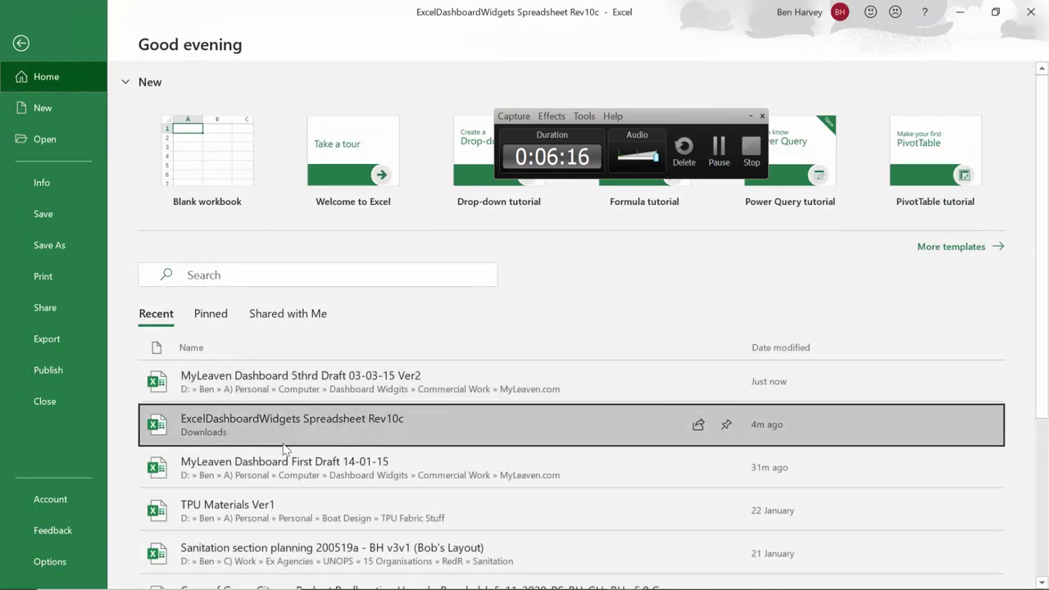
scroll(284, 449, "down", 1)
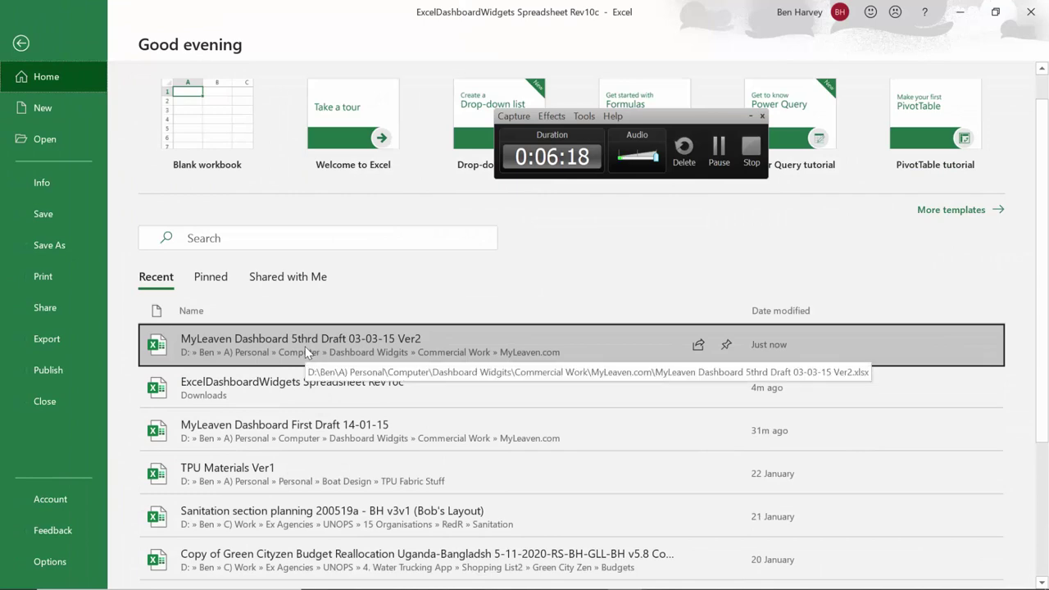
left_click(306, 352)
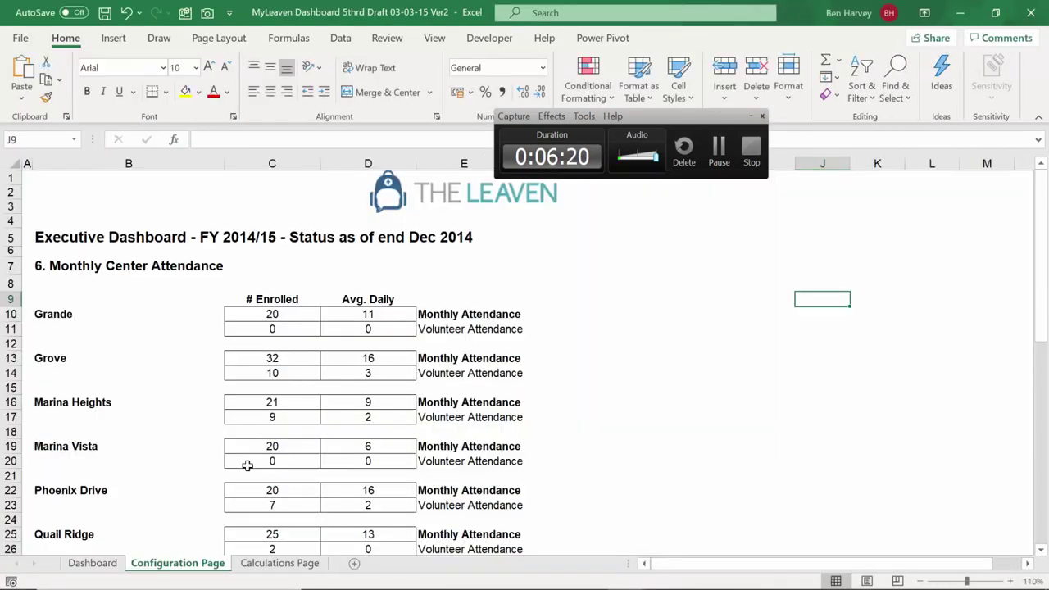
left_click(1031, 12)
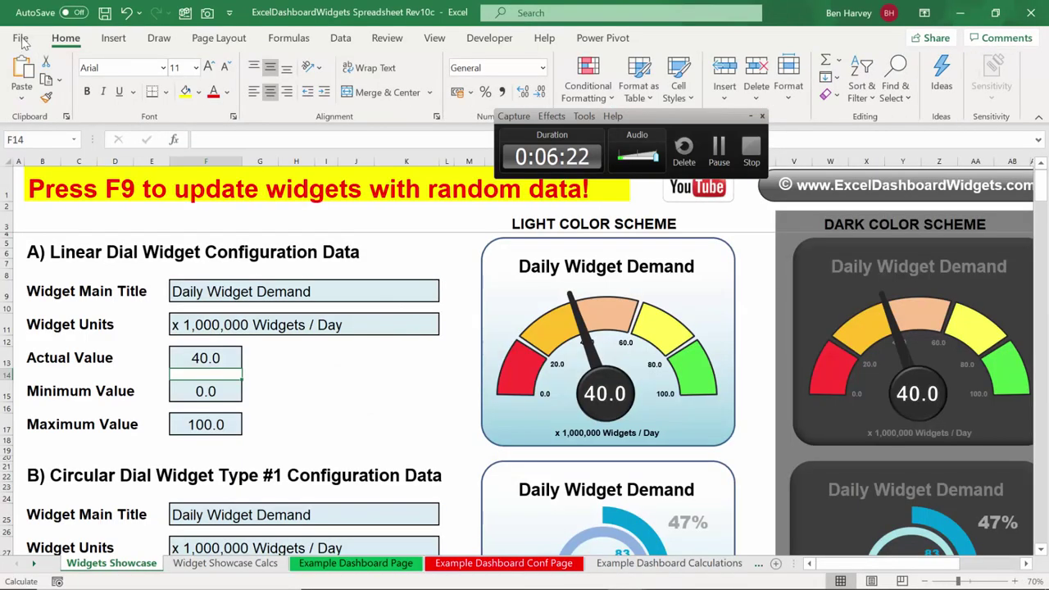
Step: Open MyLeaven Dashboard First Draft 14-01-15 from Recent and scroll its Dashboard sheet
left_click(20, 39)
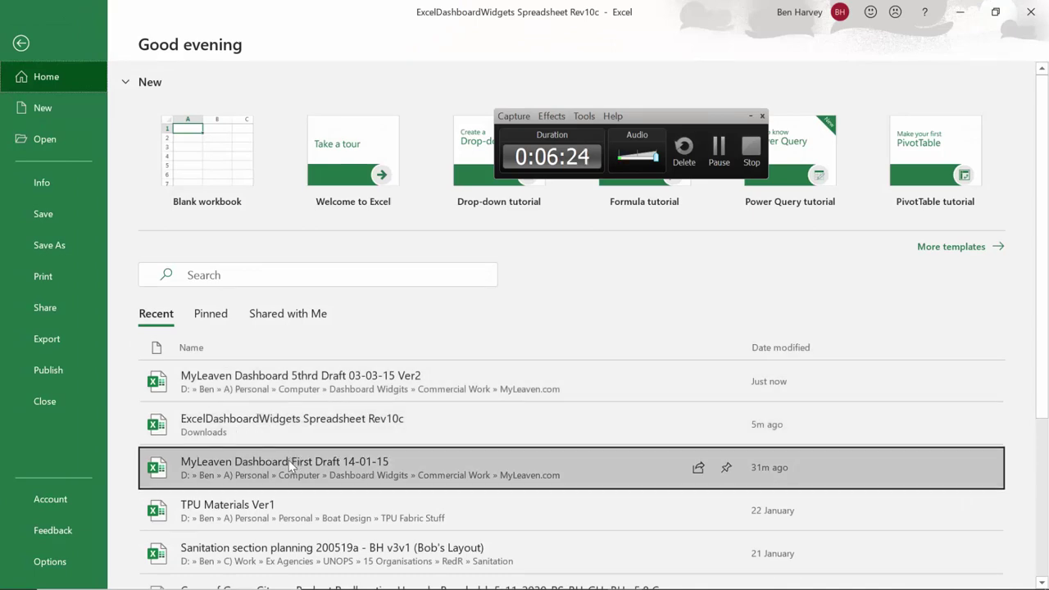
left_click(291, 465)
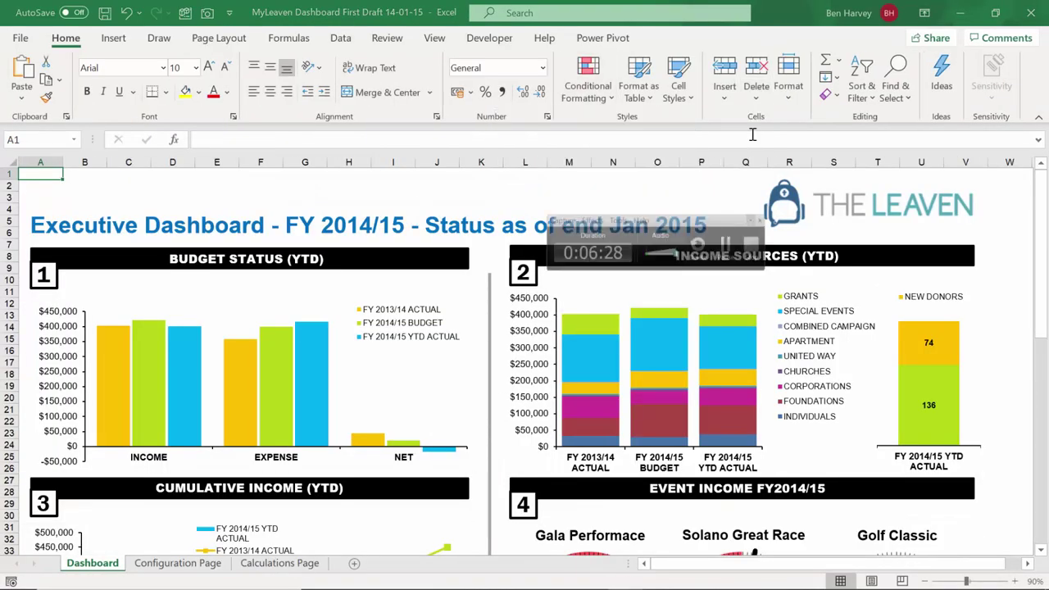
scroll(698, 341, "down", 8)
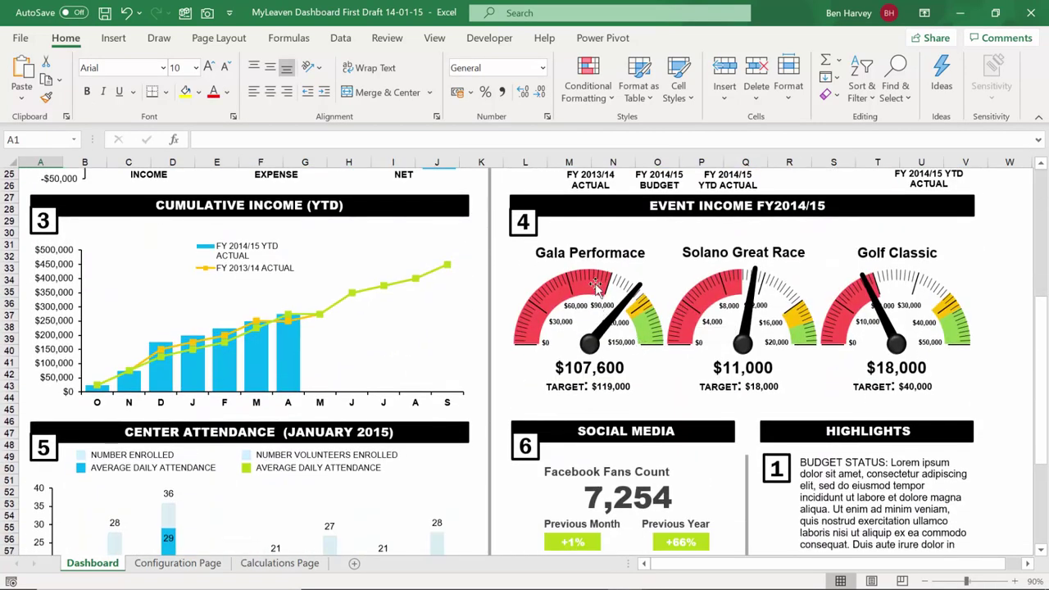
scroll(623, 316, "down", 5)
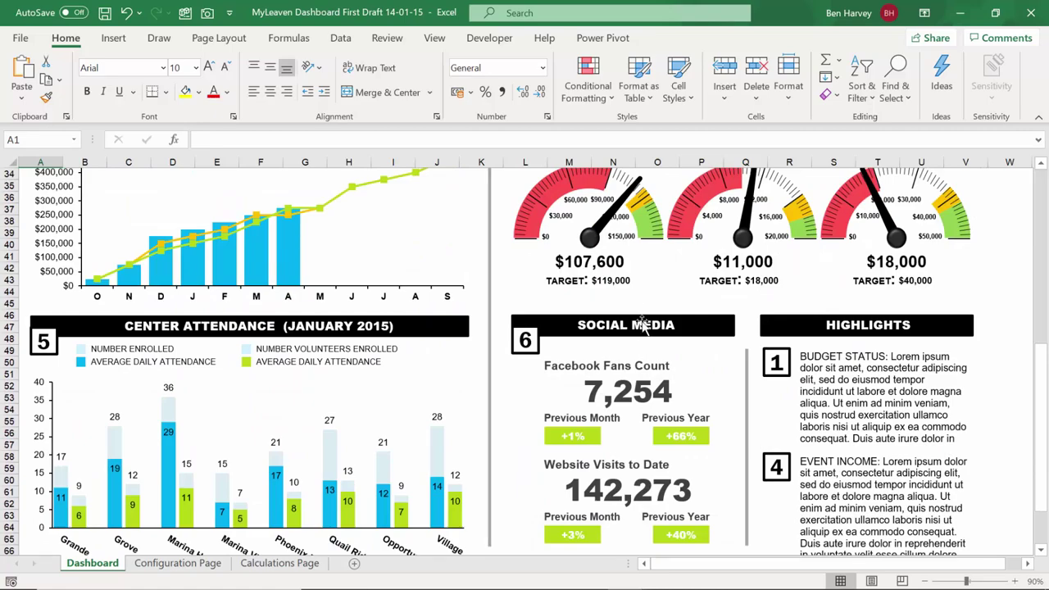
scroll(628, 315, "up", 4)
scroll(631, 310, "up", 3)
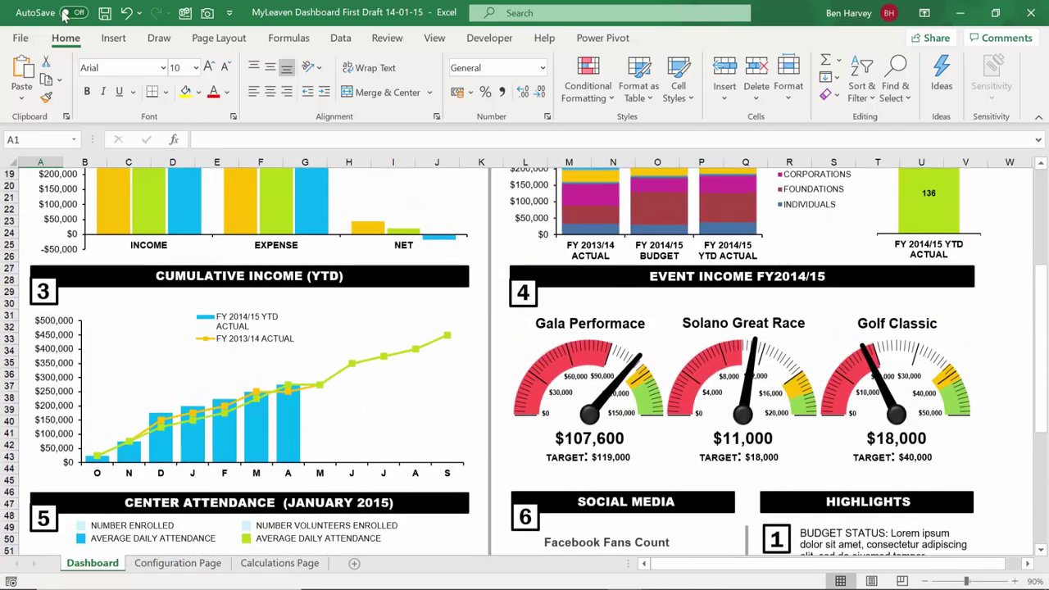
left_click(20, 37)
left_click(53, 276)
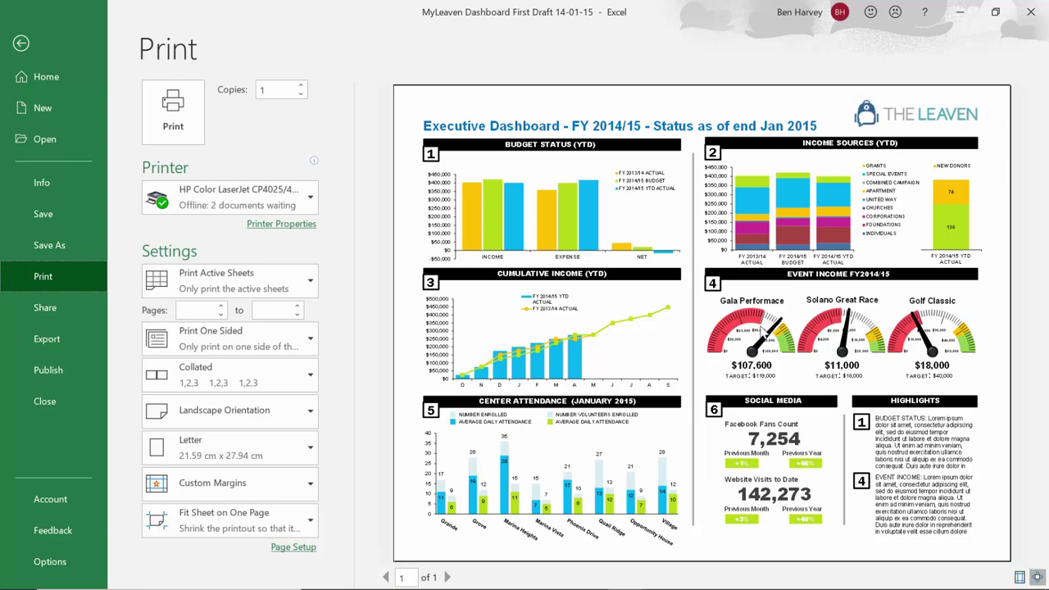
left_click(21, 43)
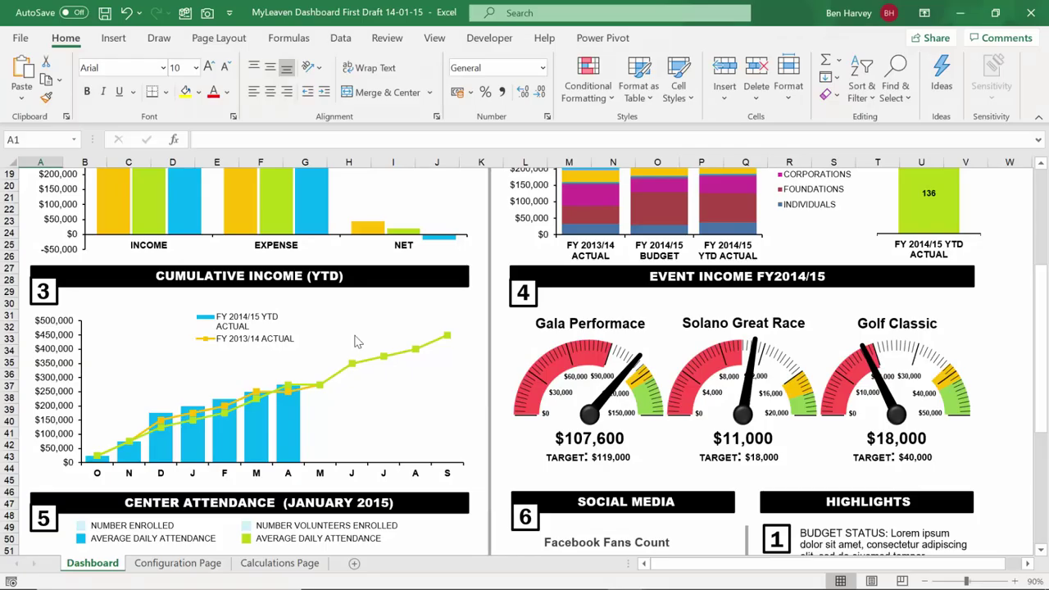
Step: Trace the Facebook Fans Count figure to its source cell C119 on the Configuration Page
scroll(725, 354, "down", 6)
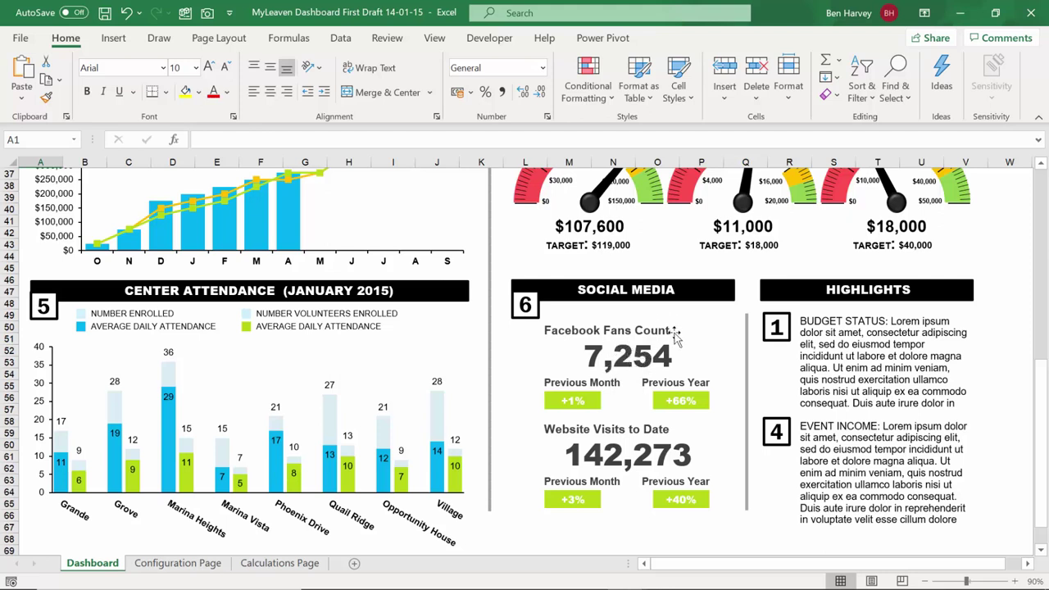
left_click(626, 361)
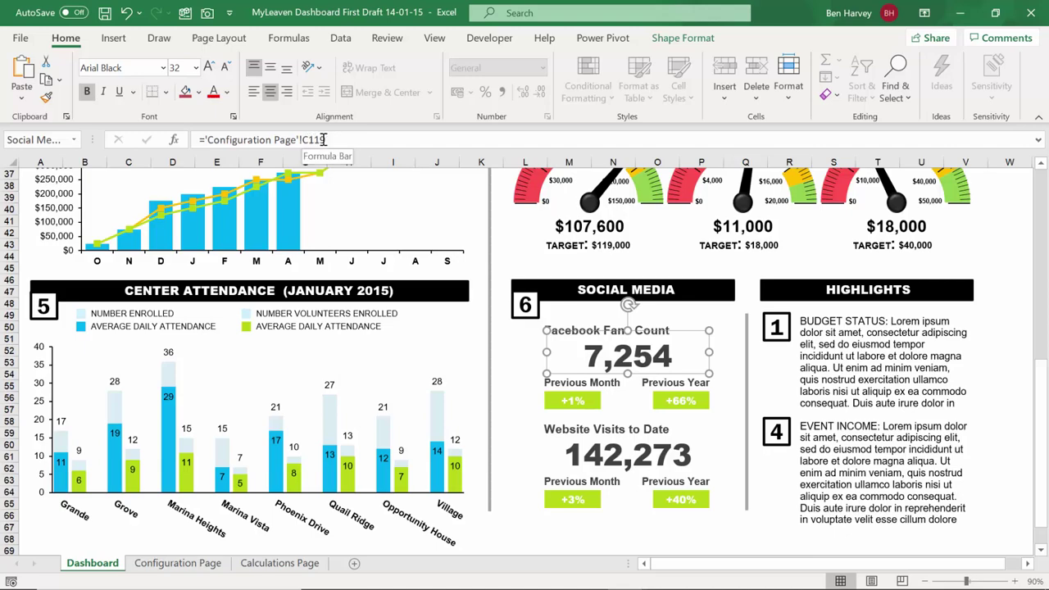
left_click(177, 563)
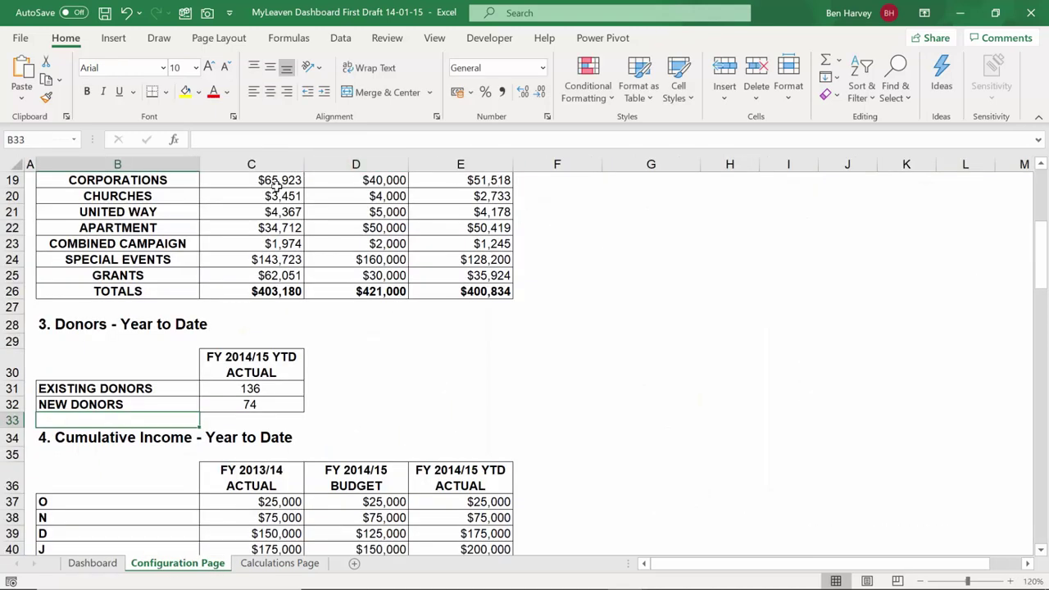
scroll(277, 187, "down", 10)
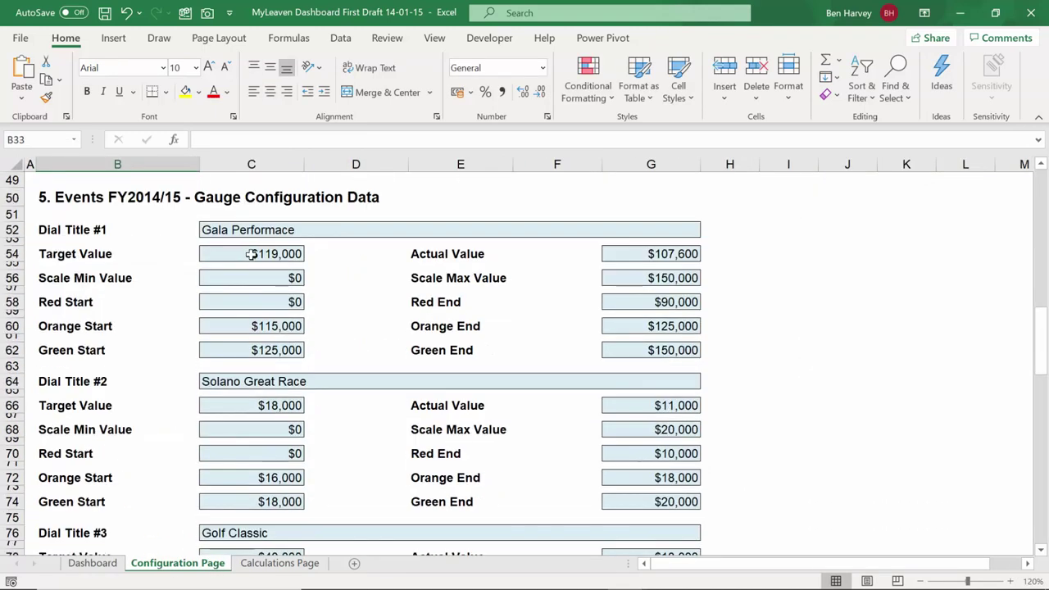
scroll(251, 255, "down", 19)
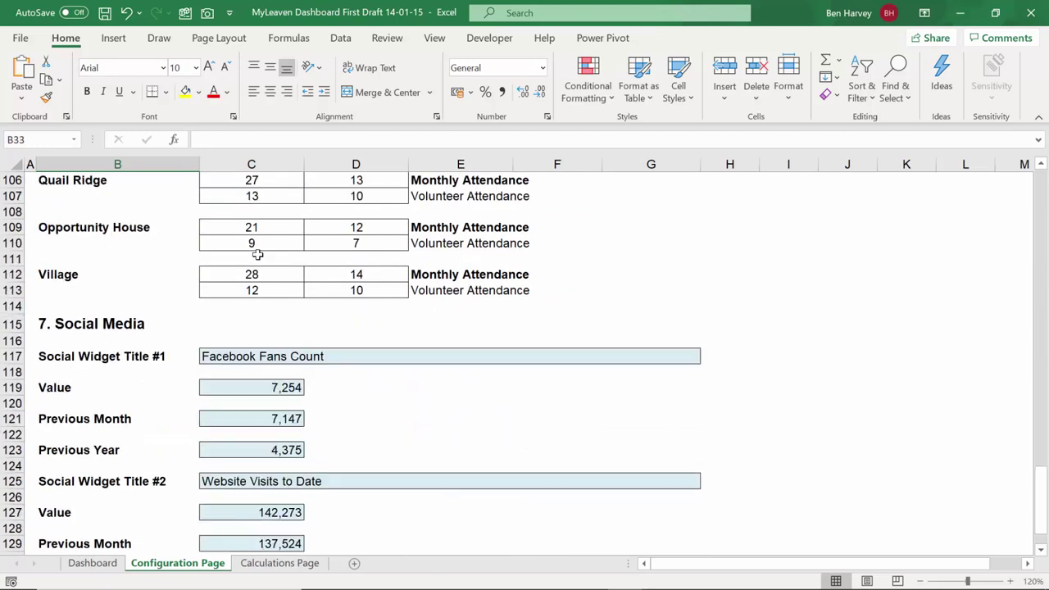
scroll(251, 263, "down", 4)
scroll(126, 271, "up", 1)
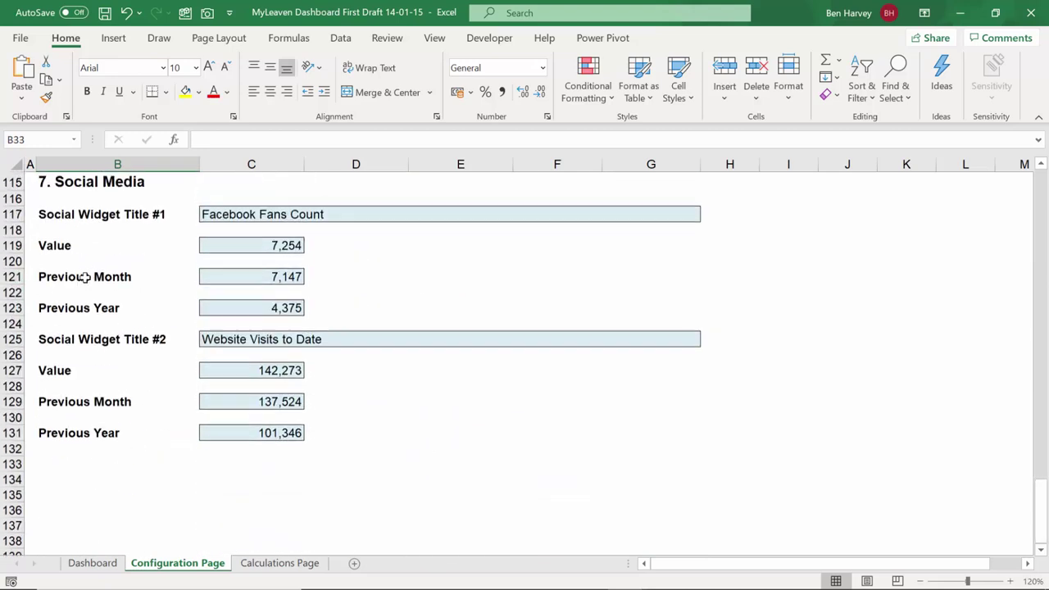
Step: Enter 10,001 in C119 and check the updated figure on the Dashboard
left_click(252, 246)
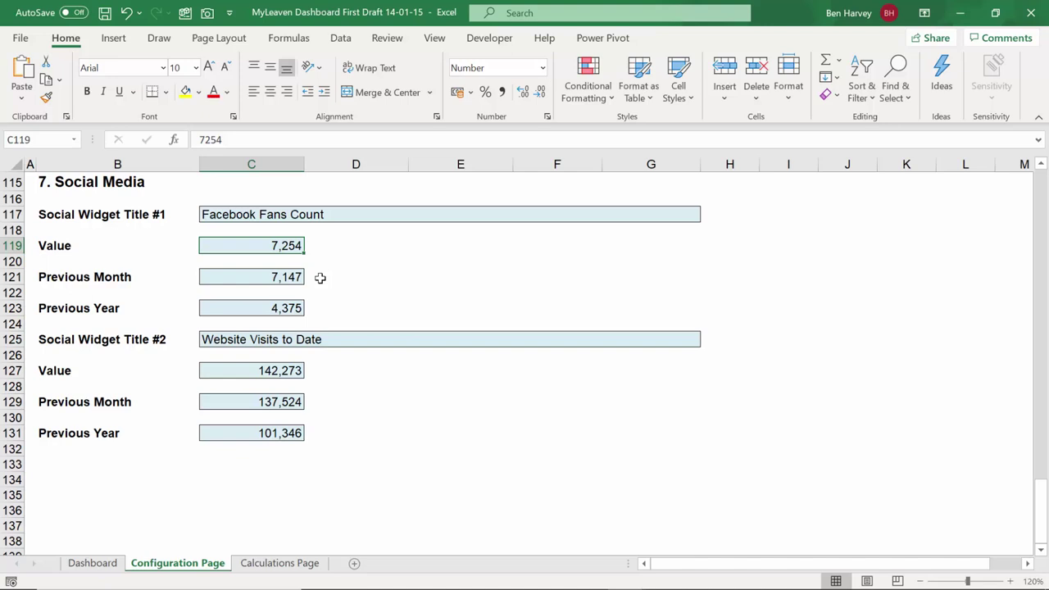
type("10")
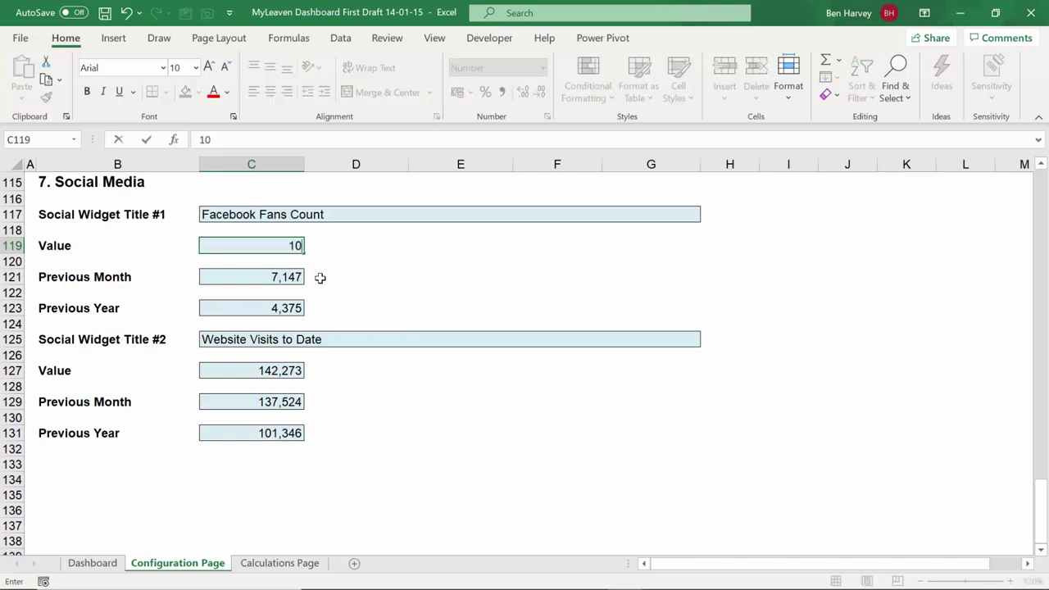
type("0001")
key("Return")
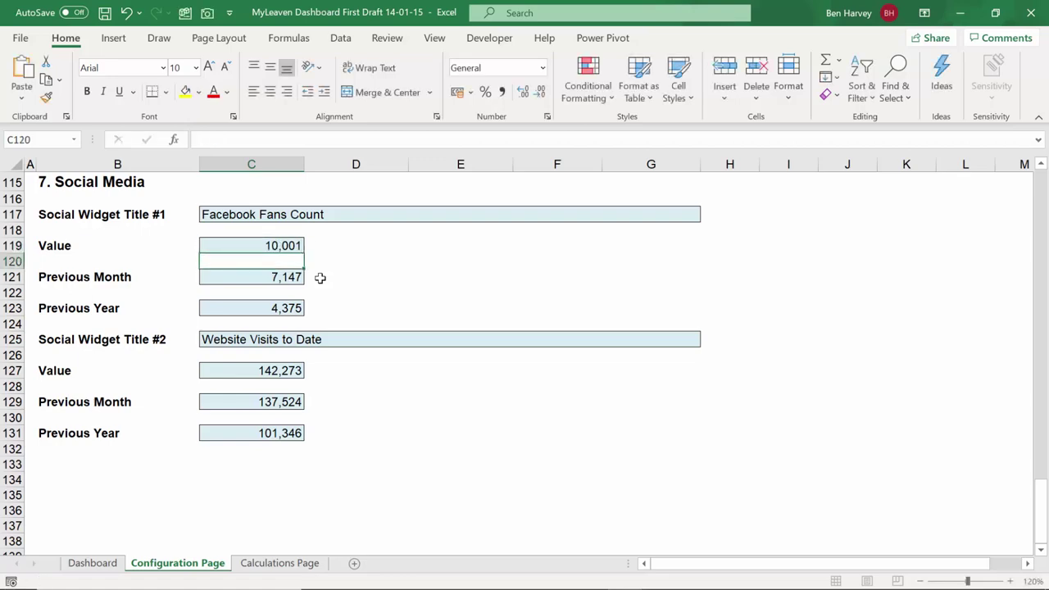
left_click(92, 563)
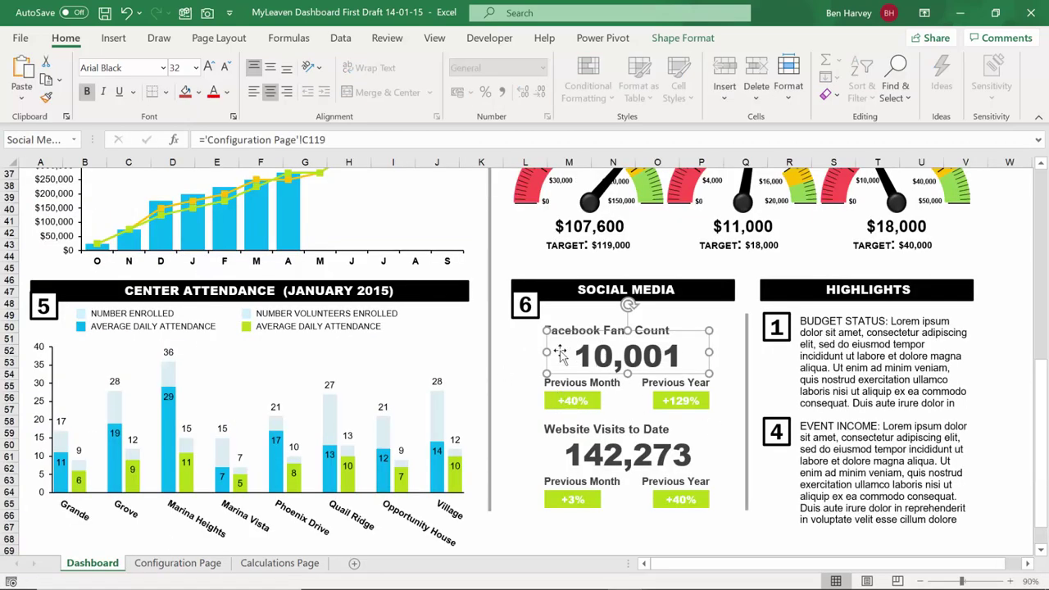
left_click(527, 363)
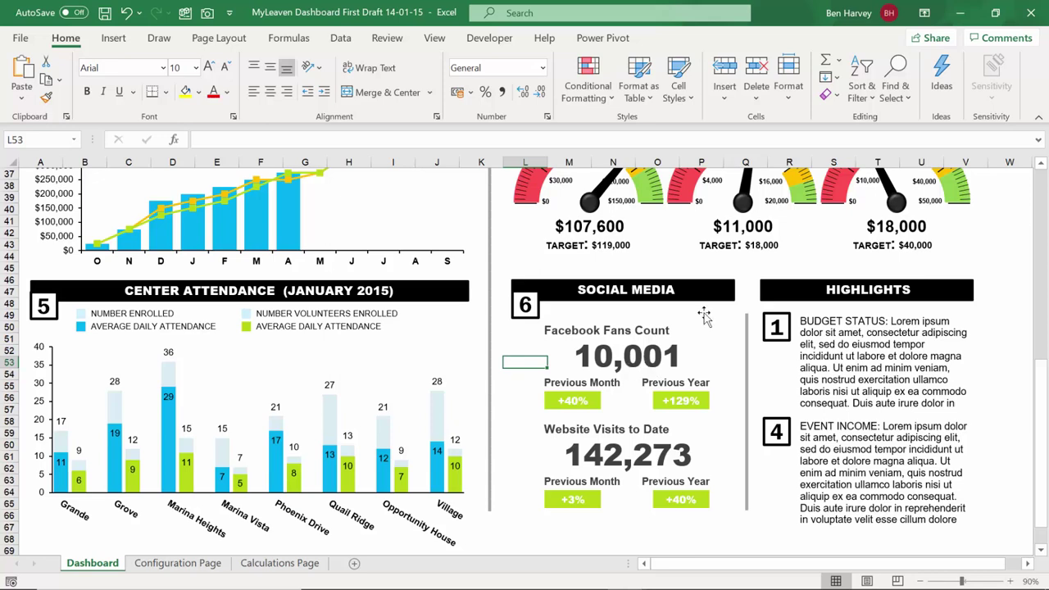
left_click_drag(1041, 387, 1045, 313)
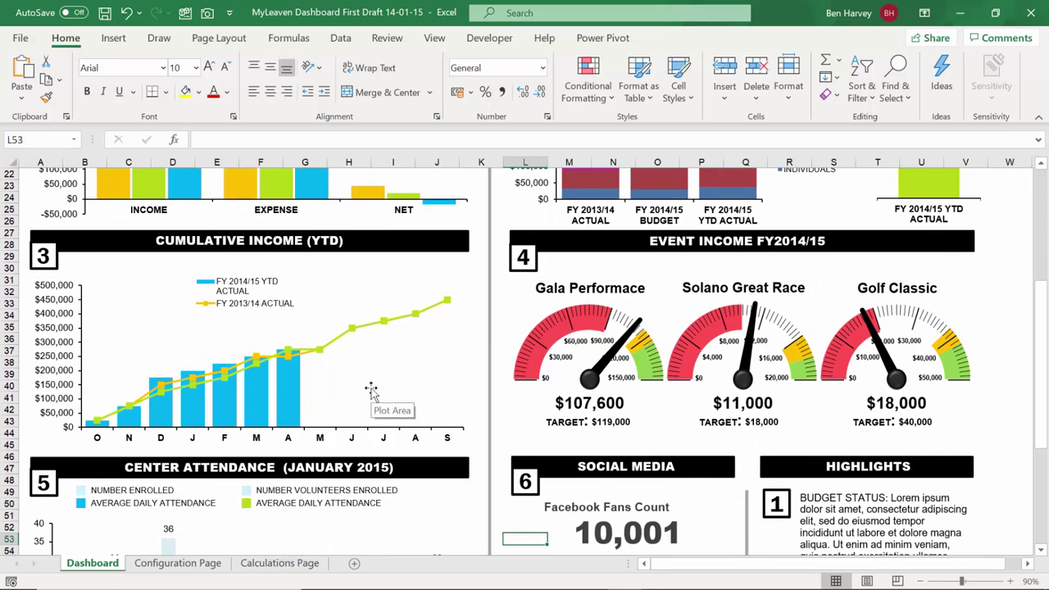
scroll(1039, 408, "down", 1)
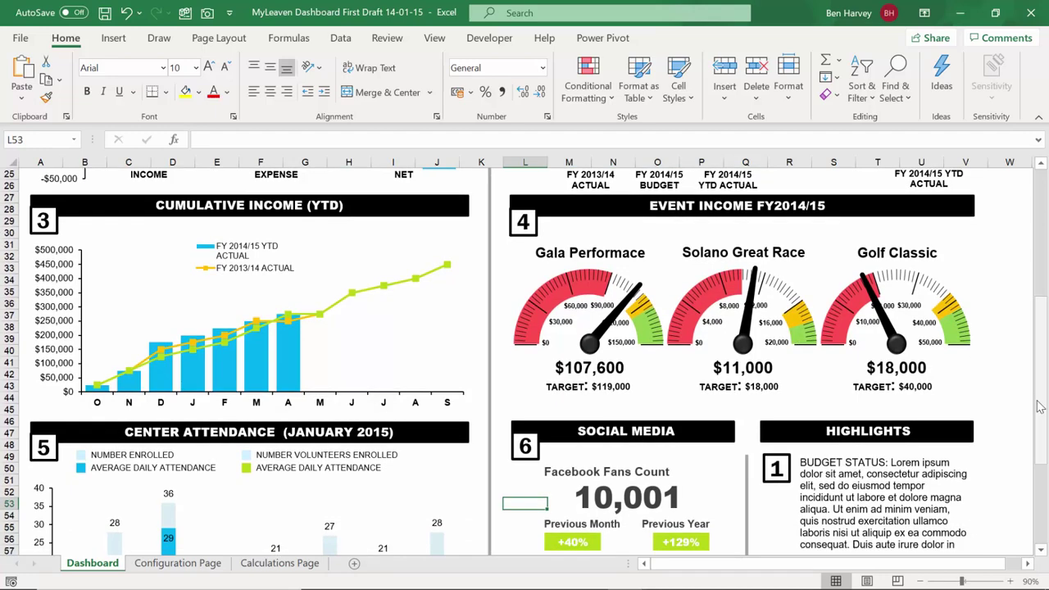
left_click_drag(1039, 407, 1031, 332)
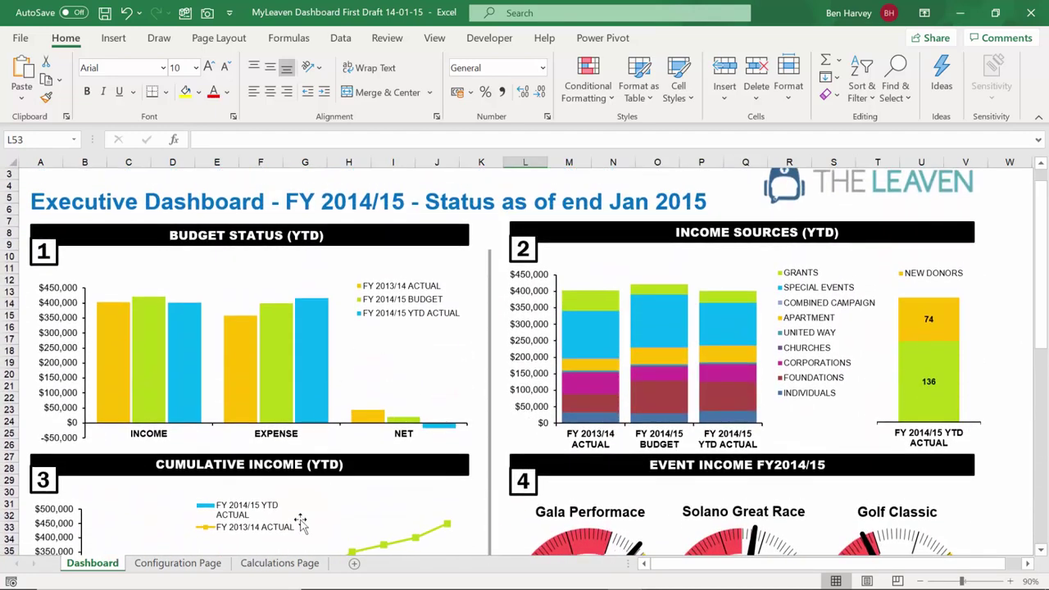
Step: Scroll through the Configuration Page's gauge settings below the social media values
left_click(177, 563)
left_click(296, 462)
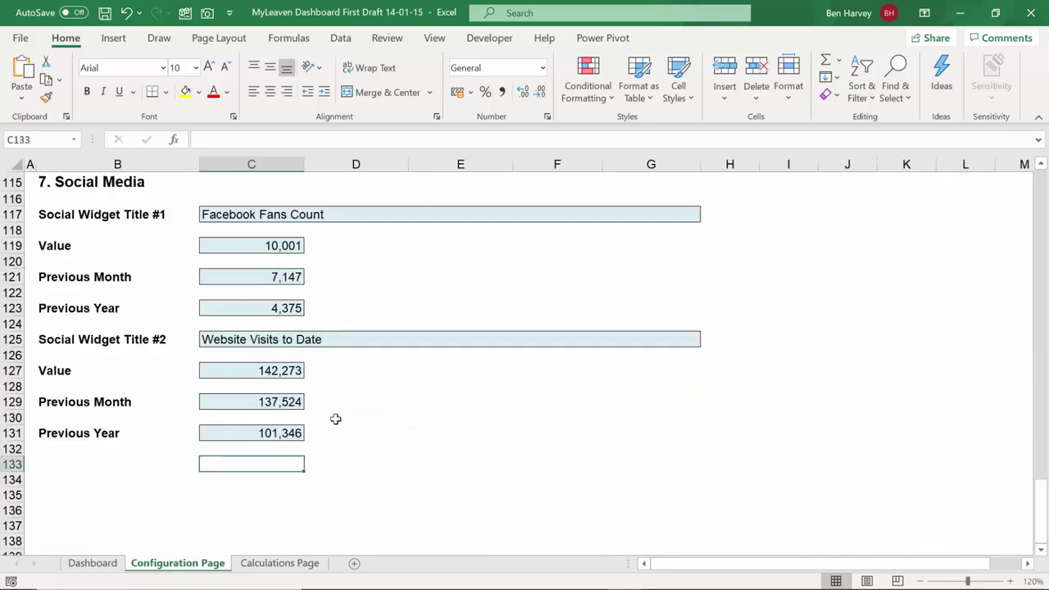
scroll(336, 413, "up", 19)
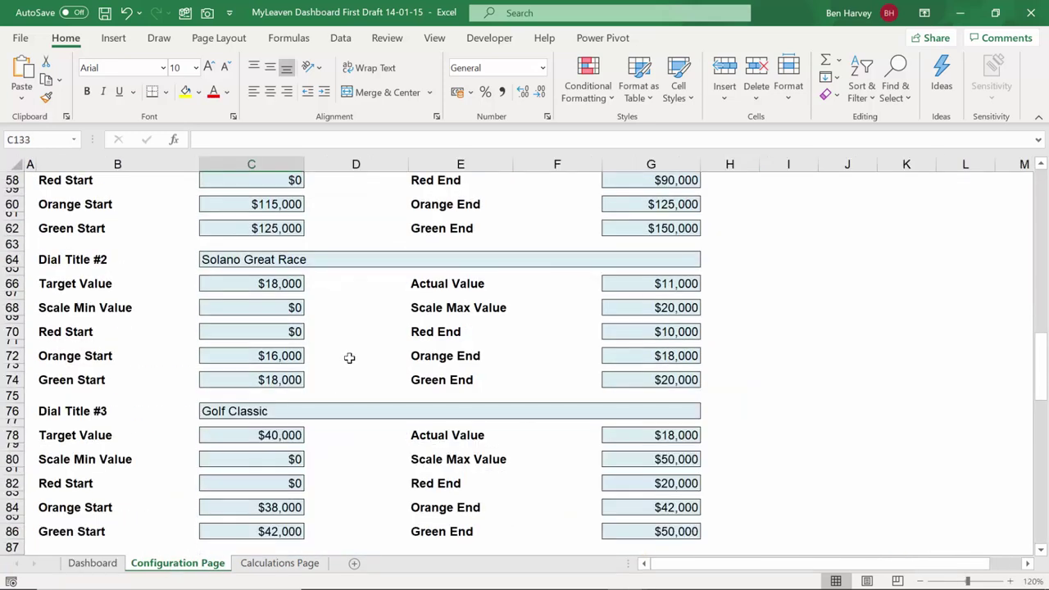
scroll(349, 362, "up", 19)
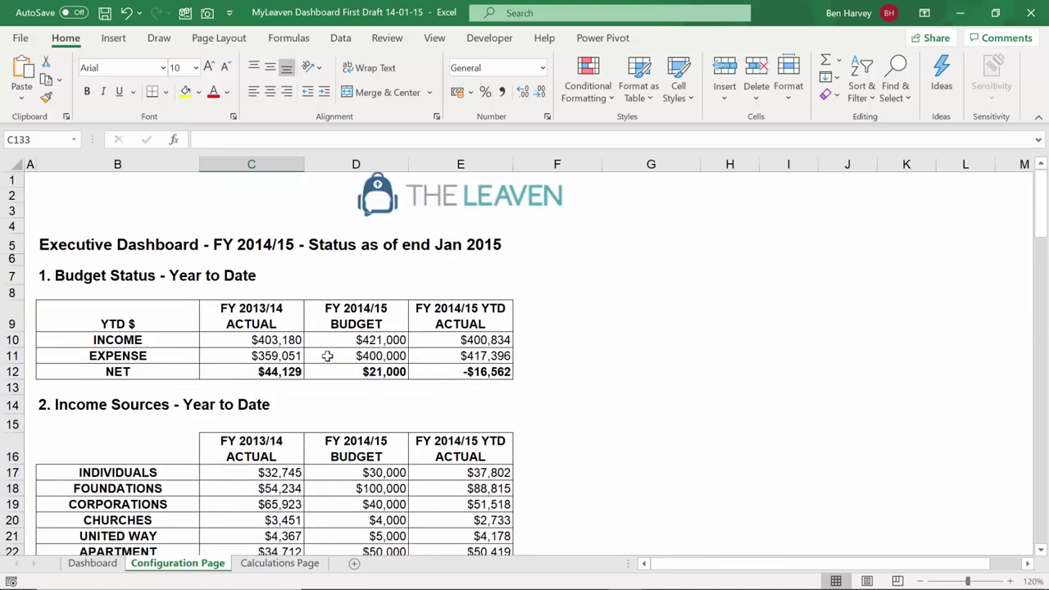
scroll(328, 355, "down", 5)
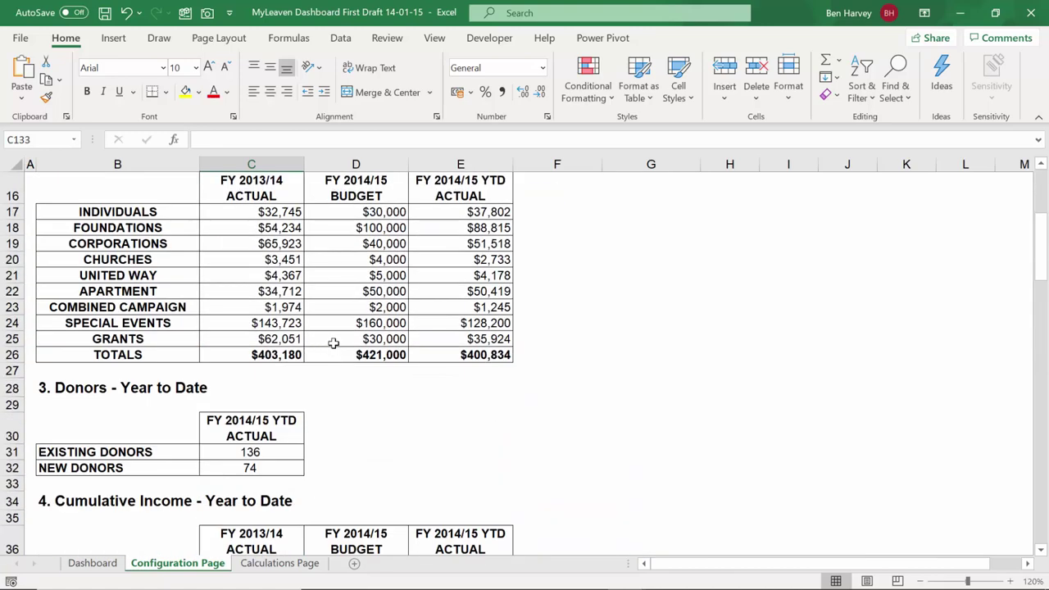
scroll(359, 303, "down", 7)
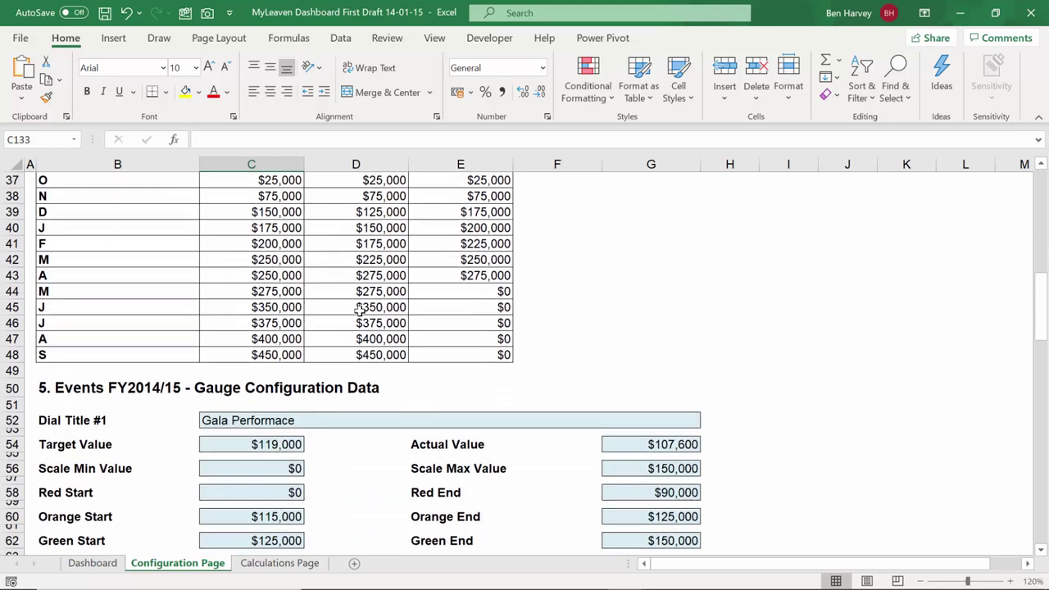
scroll(359, 310, "down", 6)
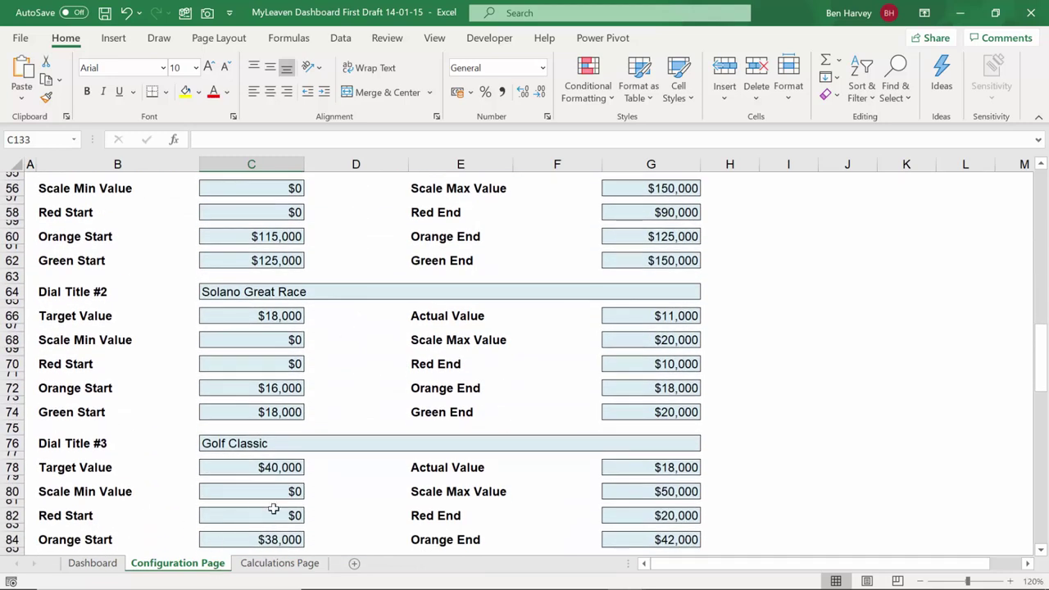
Step: Browse the Calculations Page's dial widget coordinate tables, then go back to the Dashboard
left_click(269, 565)
scroll(286, 393, "down", 3)
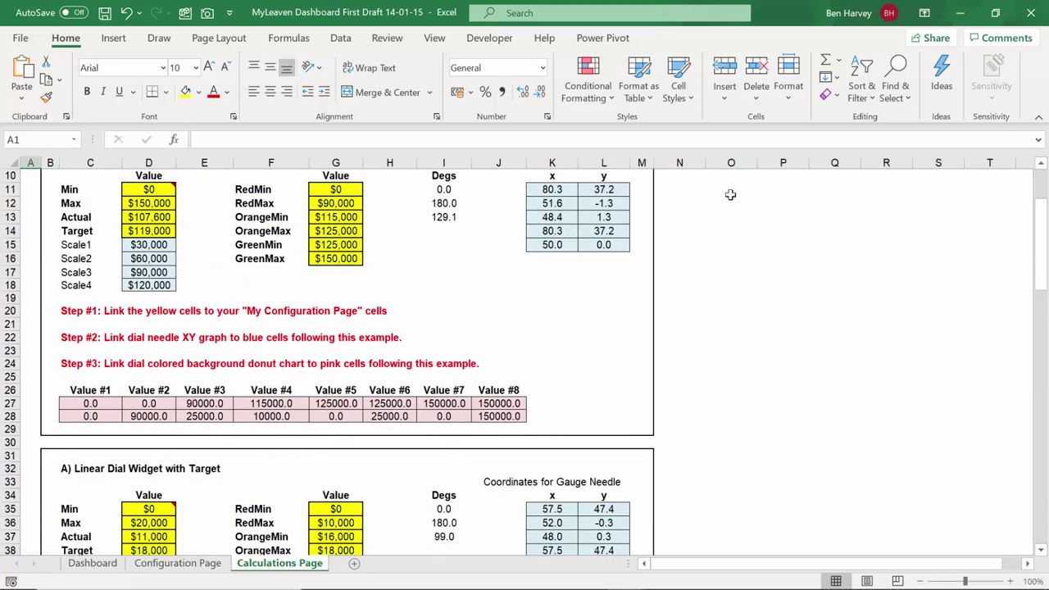
scroll(341, 293, "down", 1)
scroll(340, 292, "down", 1)
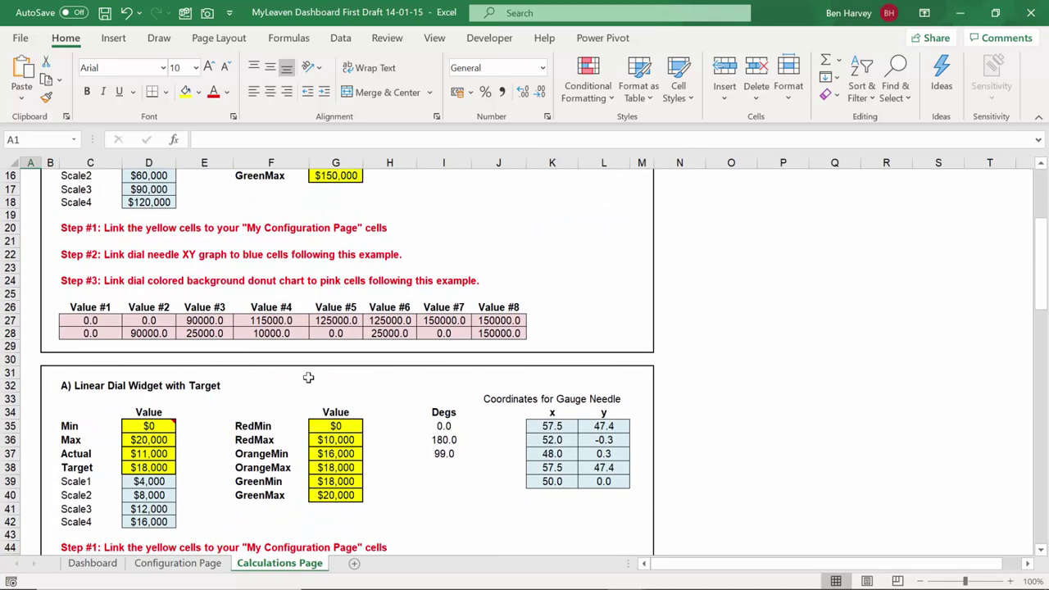
scroll(306, 374, "down", 4)
scroll(320, 367, "down", 2)
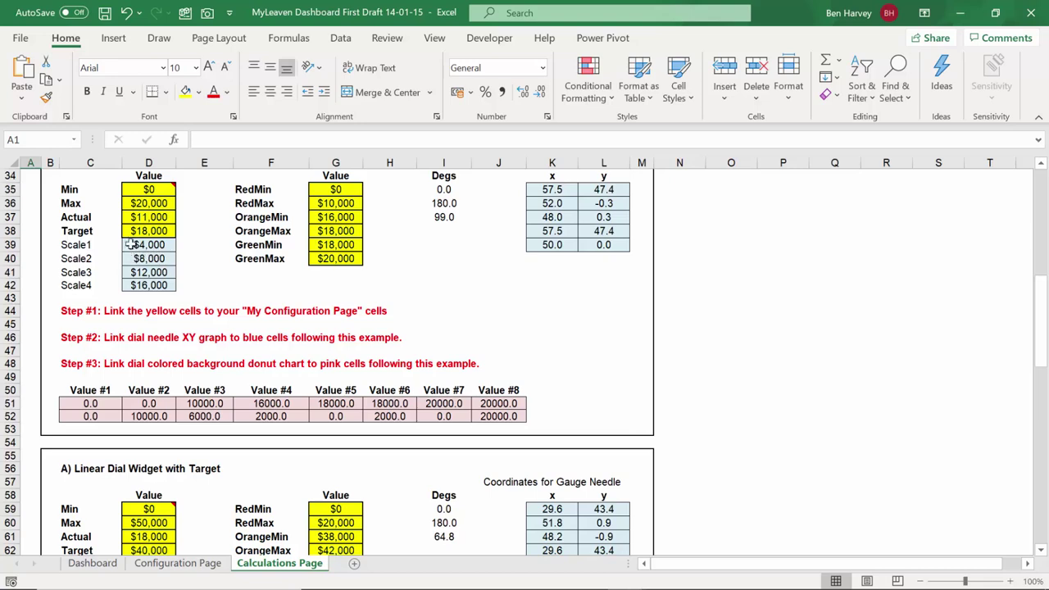
scroll(265, 342, "down", 5)
scroll(289, 389, "down", 2)
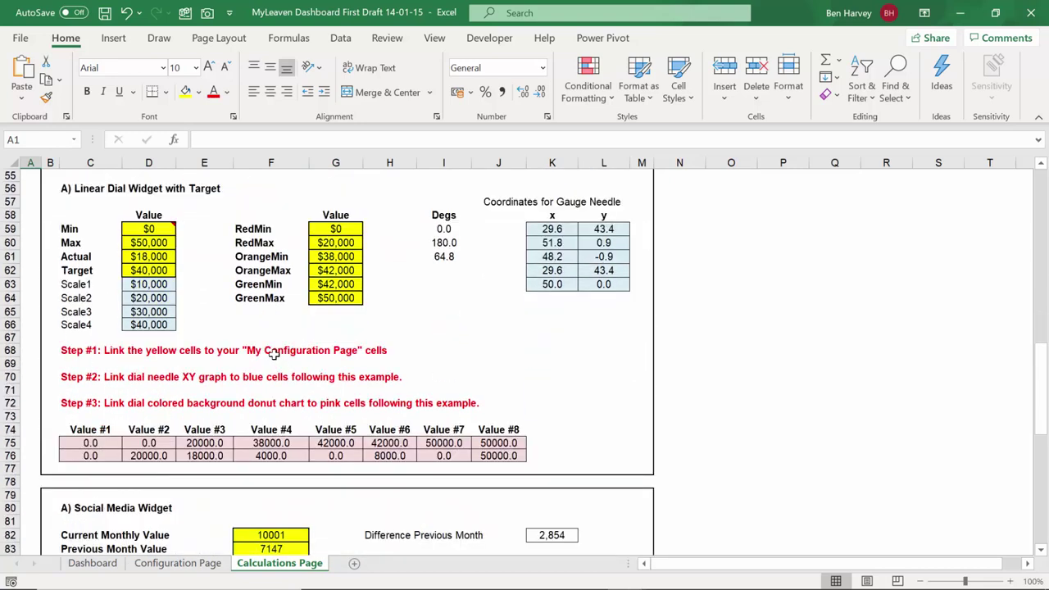
left_click(92, 564)
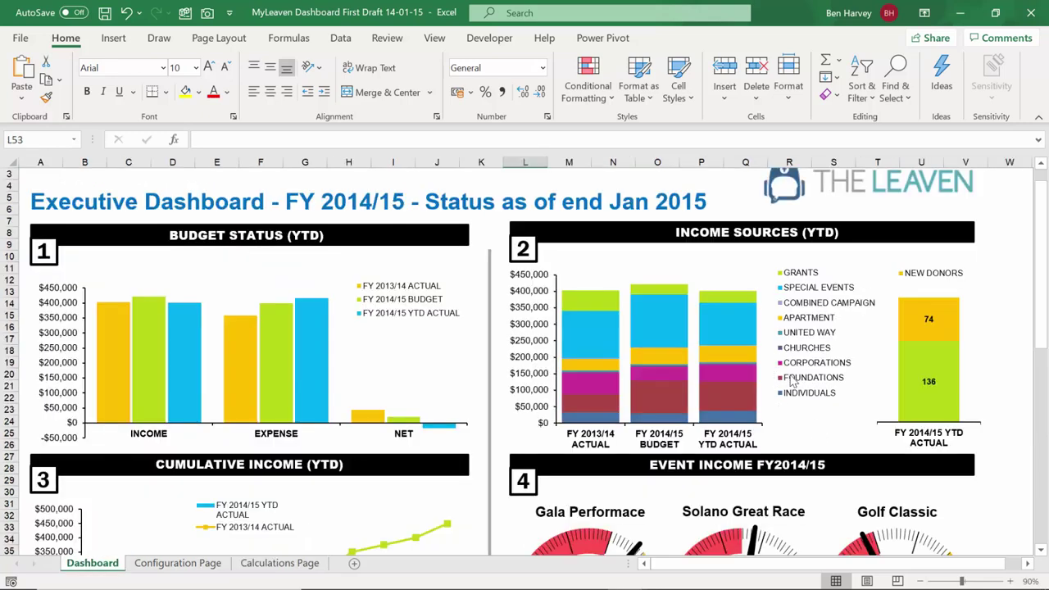
Step: Close the MyLeaven Dashboard First Draft workbook, choosing Don't Save
scroll(800, 378, "down", 4)
scroll(803, 378, "down", 1)
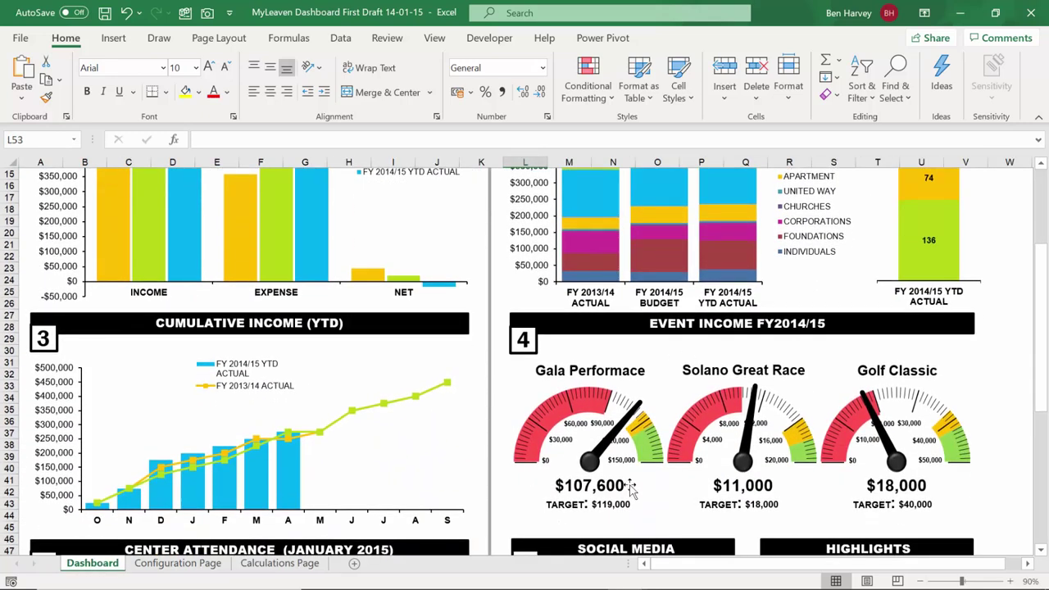
scroll(798, 422, "down", 2)
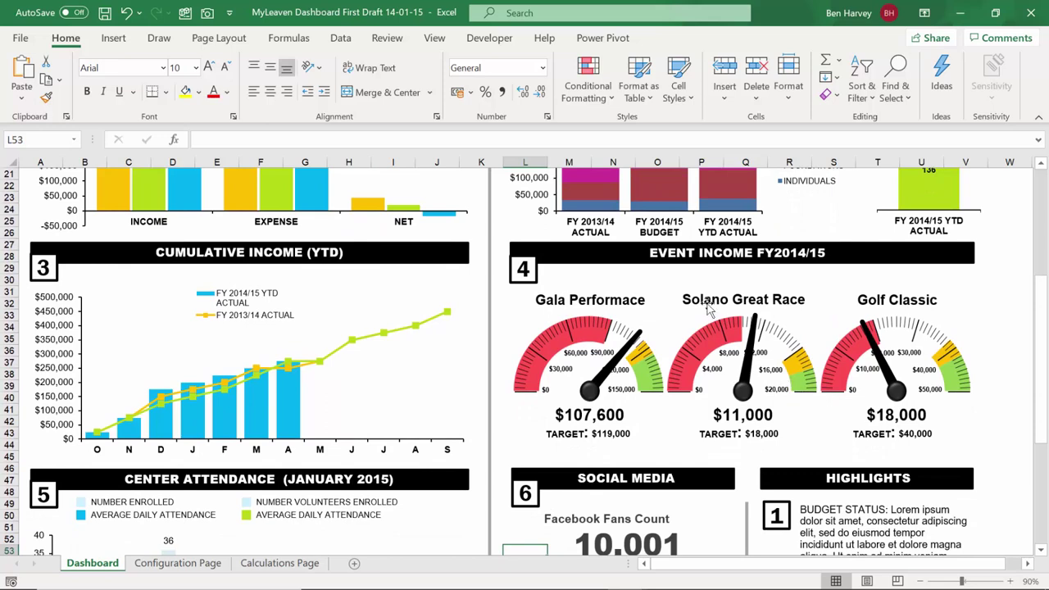
left_click(1031, 17)
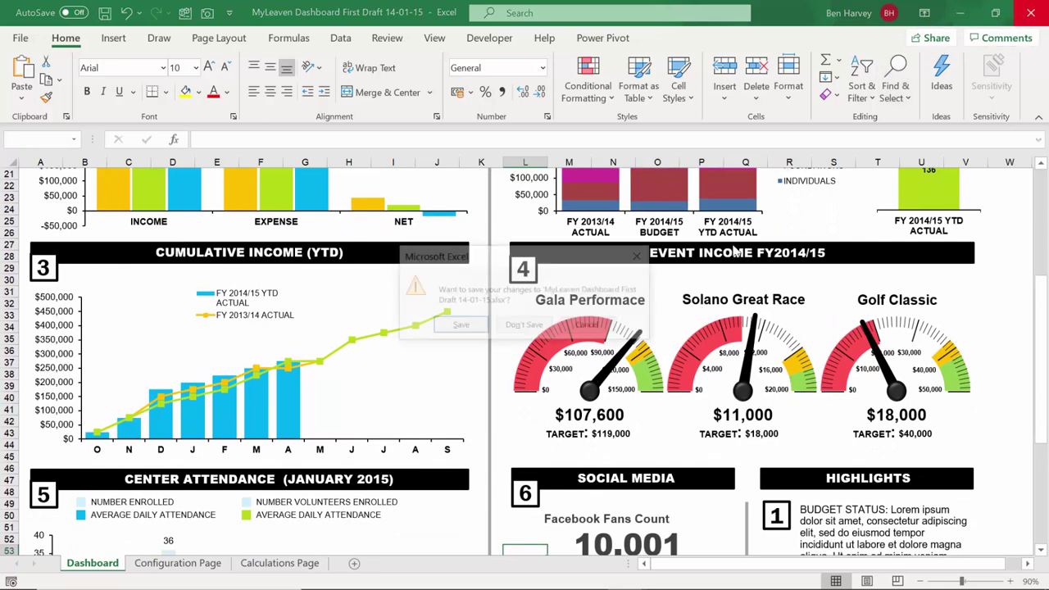
left_click(525, 327)
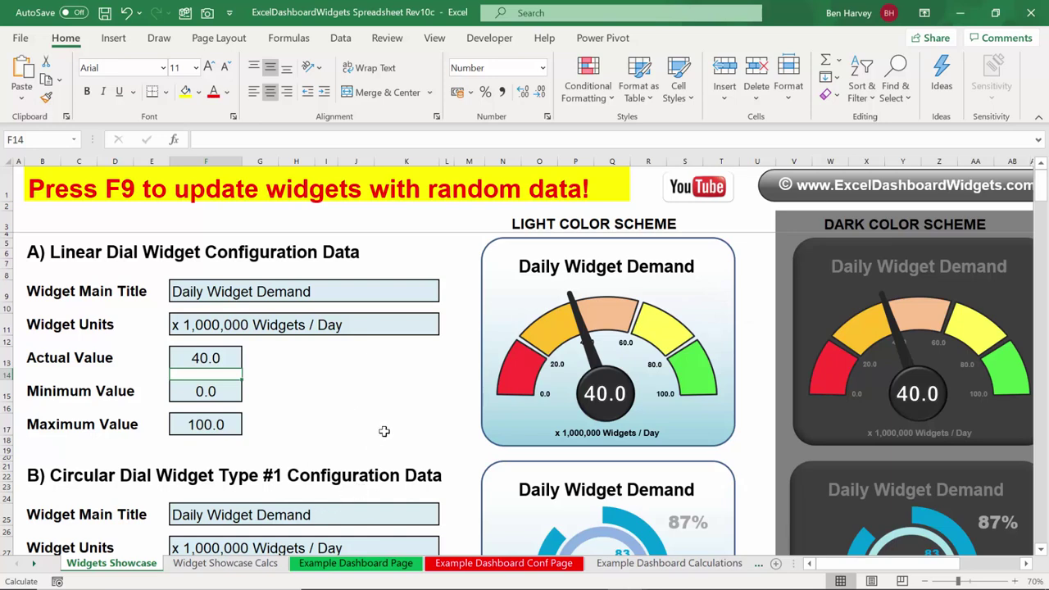
Step: Close Book1 without saving and create a new blank workbook, Book2
key("alt+Tab")
key("alt+Tab")
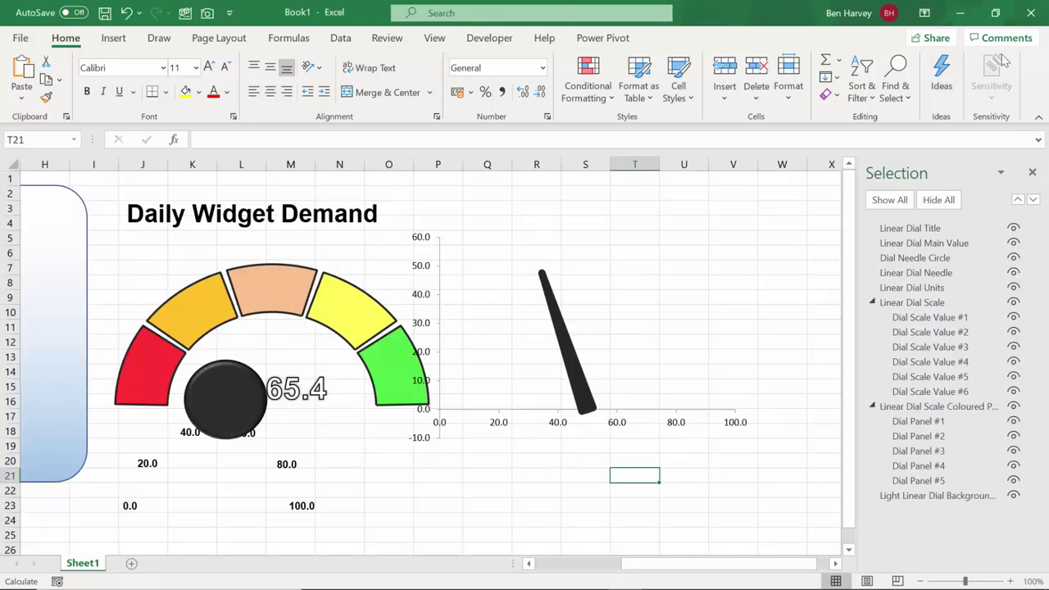
left_click(1031, 12)
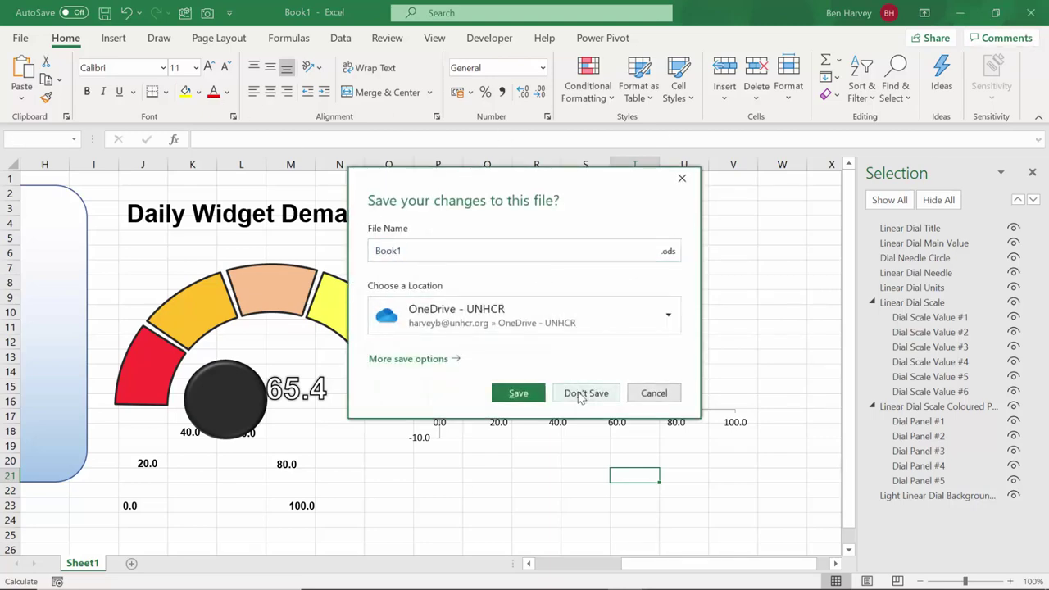
left_click(580, 393)
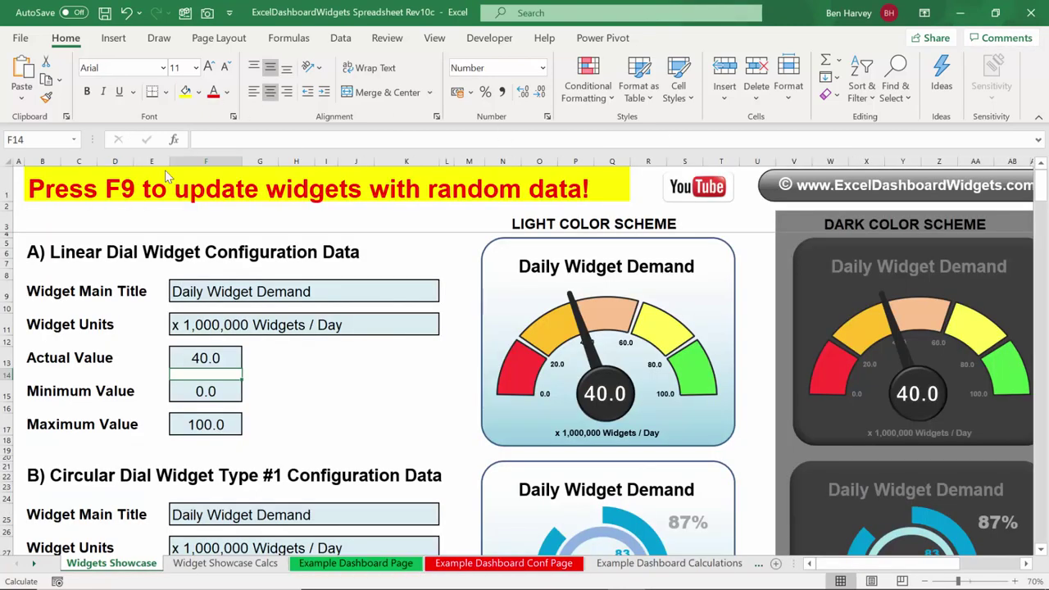
left_click(20, 38)
left_click(195, 160)
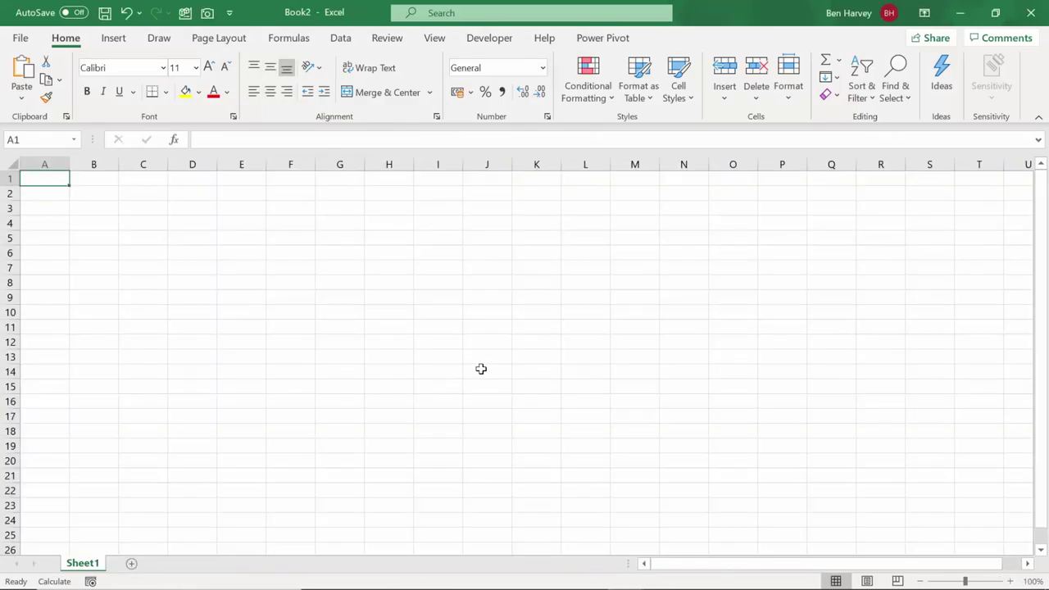
Step: Select the Daily Widget Demand gauge in the ExcelDashboardWidgets workbook, then return to Book2
key("alt+Tab")
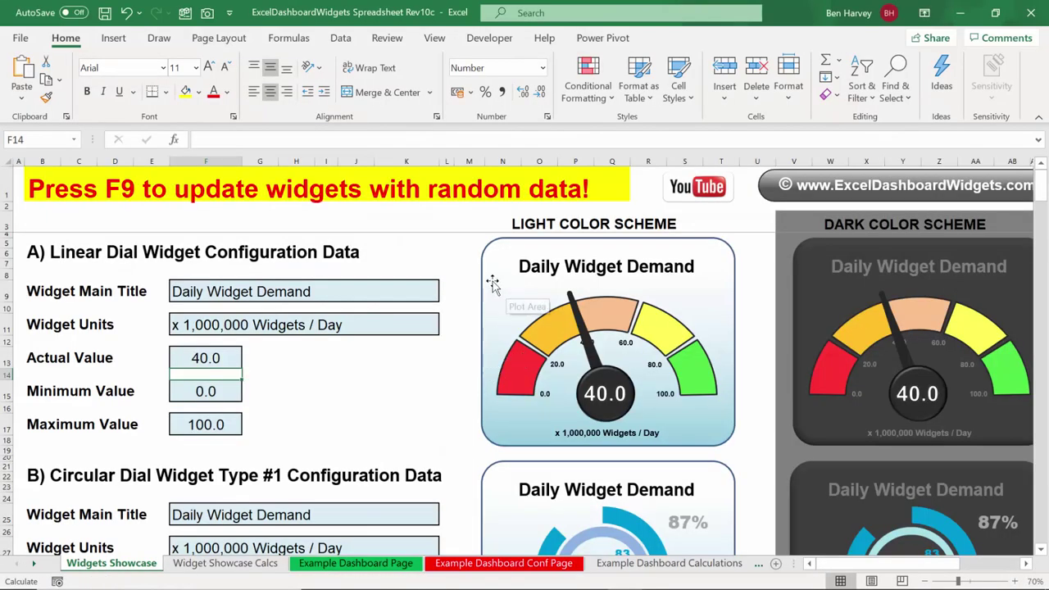
left_click(483, 273)
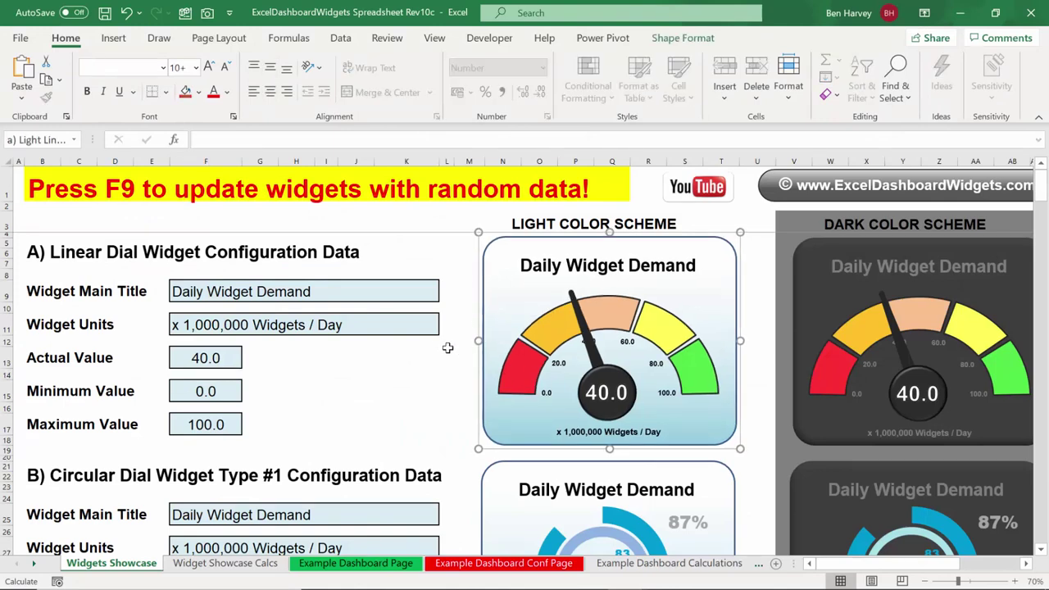
key("alt+Tab")
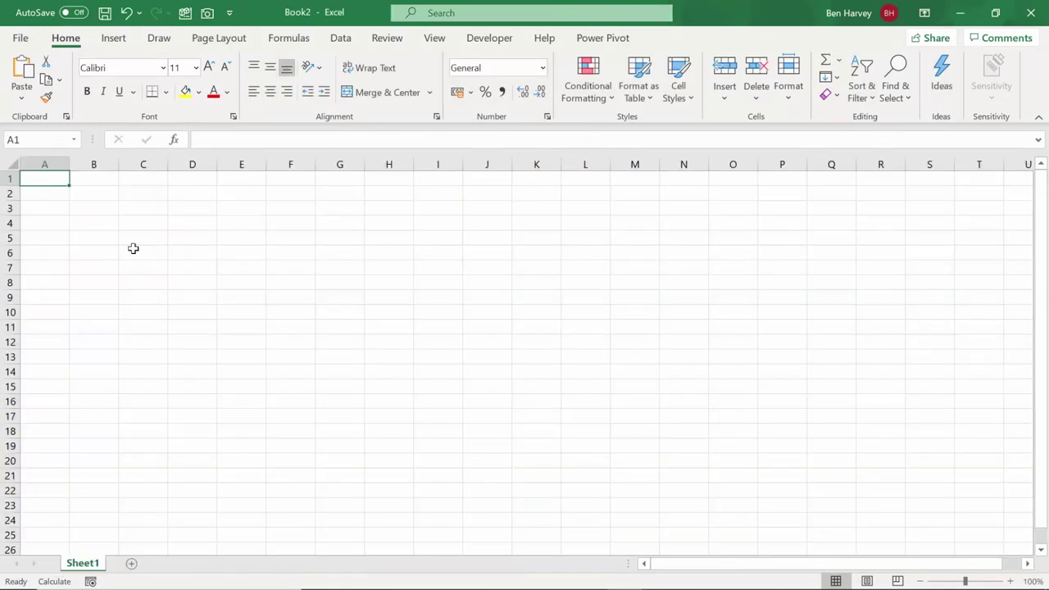
Step: Rename Sheet1 to My Dashboard, add a second sheet and begin naming it My Configuration Page
double_click(84, 565)
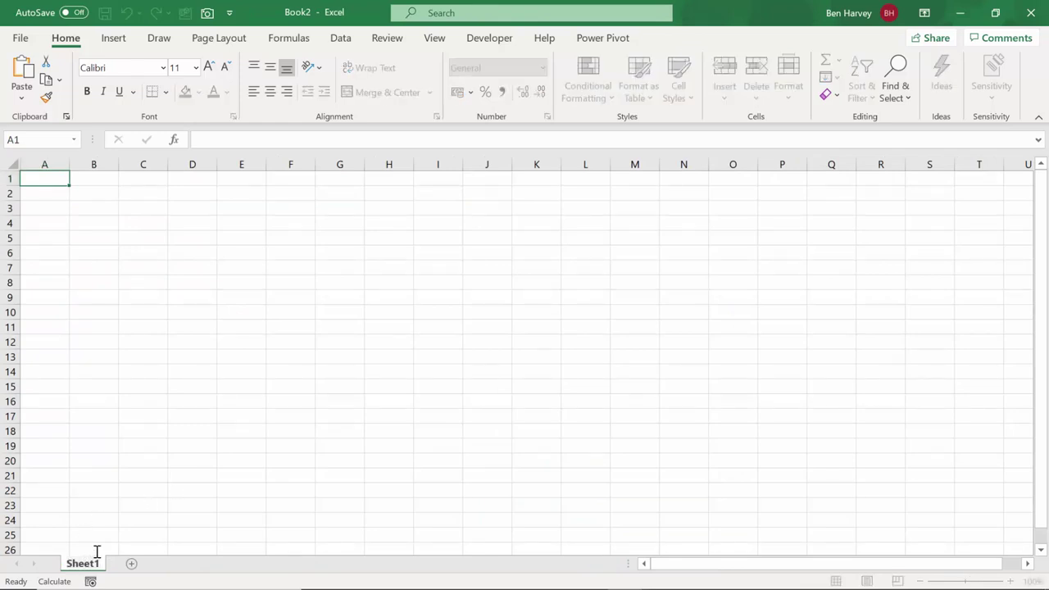
type("My")
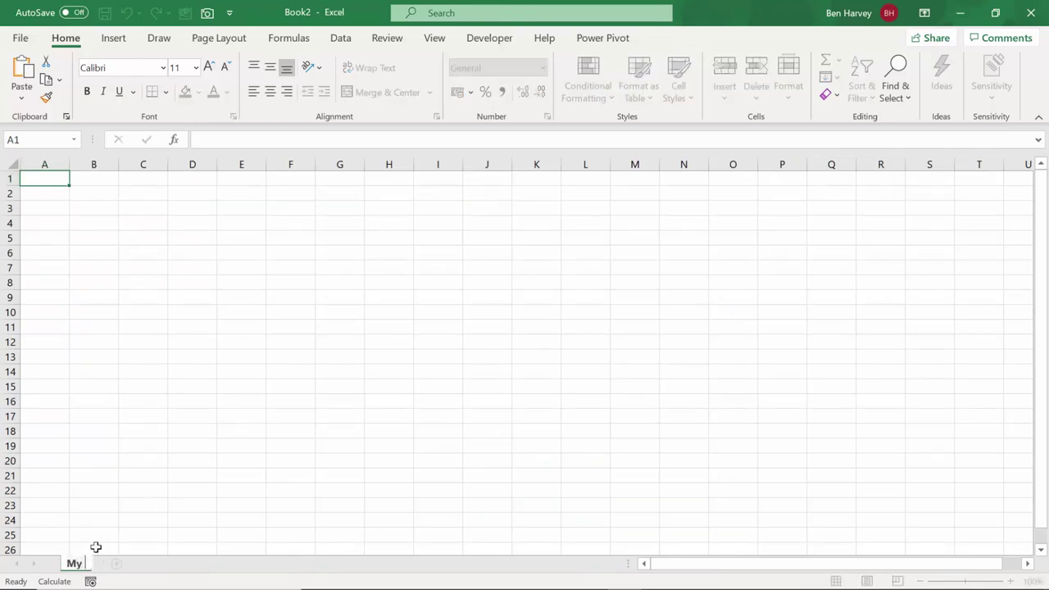
type(" Dashboard")
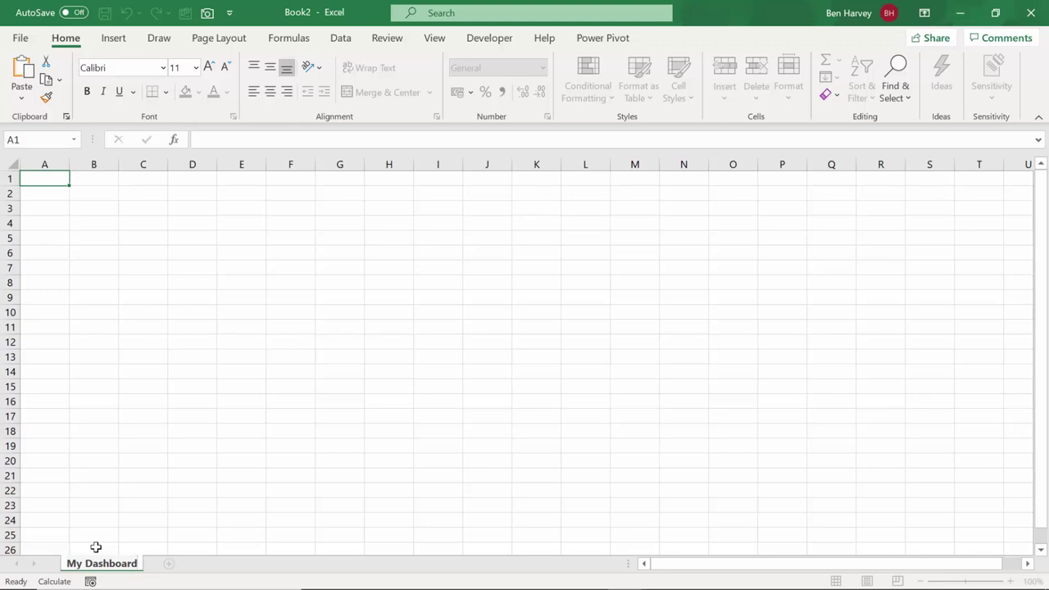
left_click(149, 475)
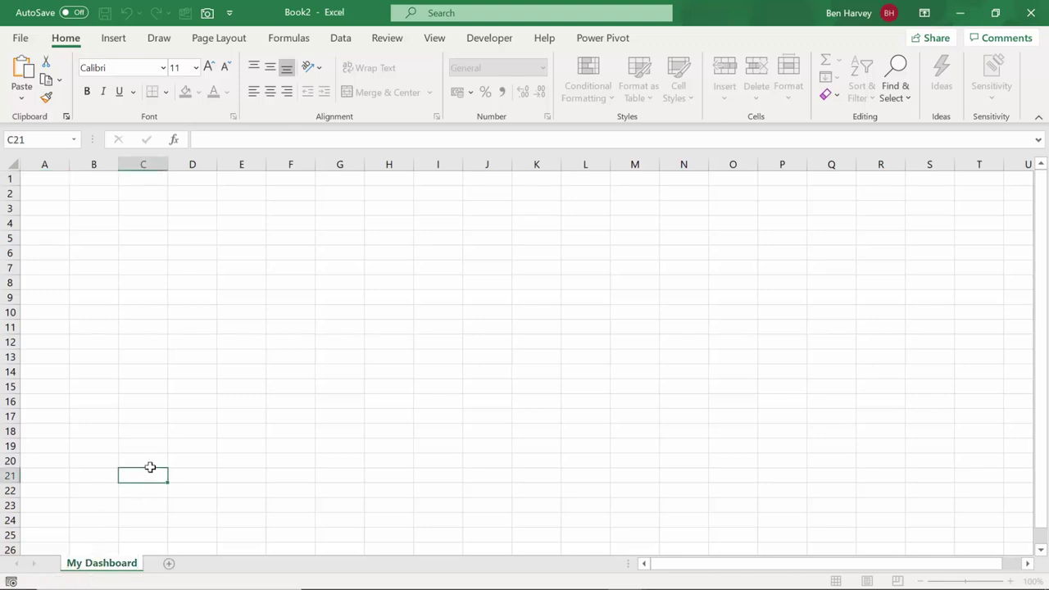
left_click(169, 564)
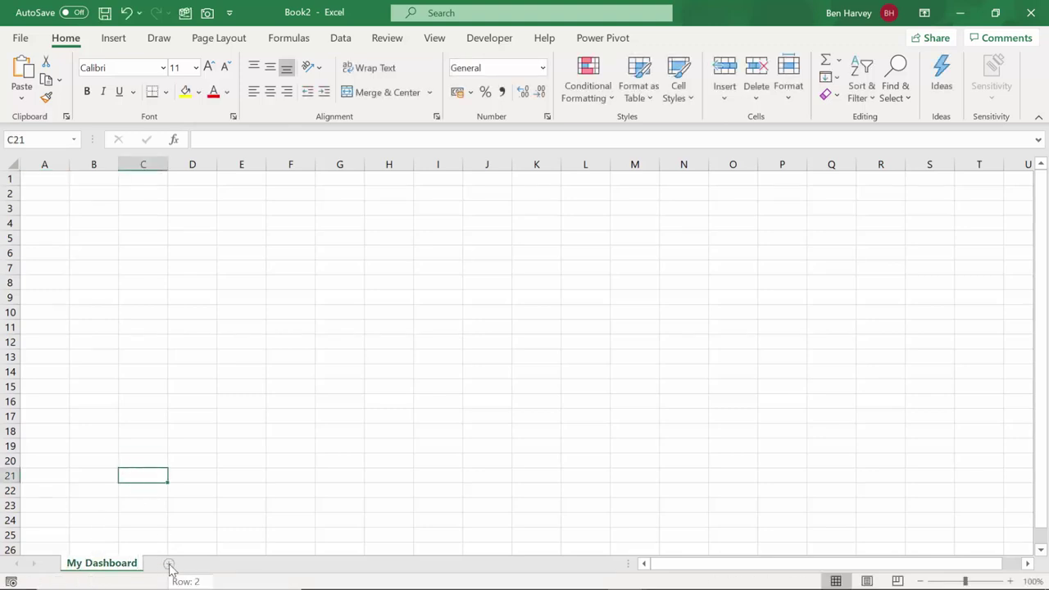
double_click(168, 564)
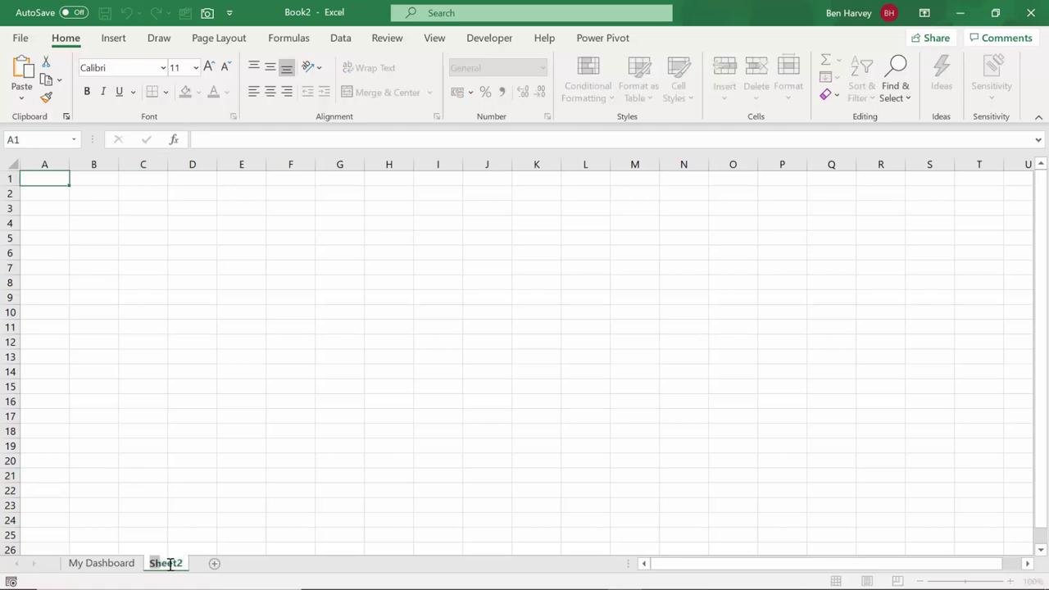
type("My Conf")
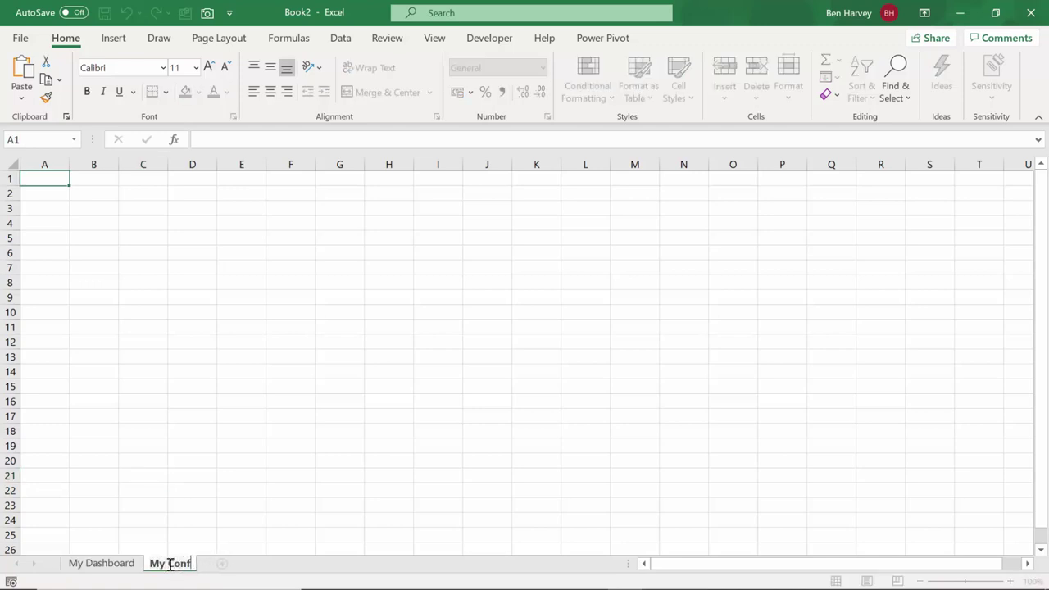
type("iguration")
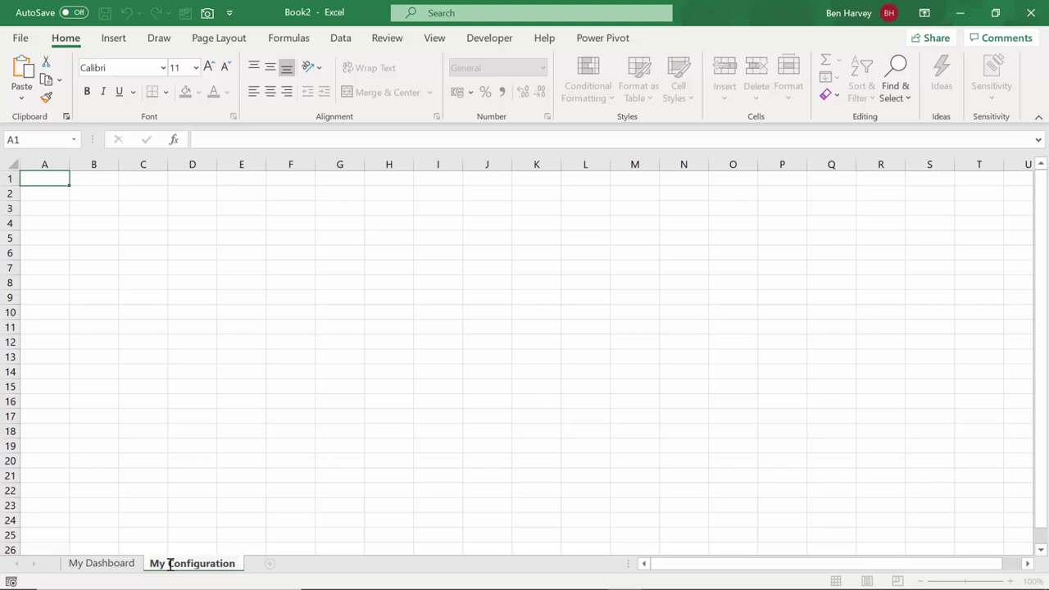
type(" Page")
Step: Confirm the My Configuration Page name and add a third sheet named My Calculations Page
key("Return")
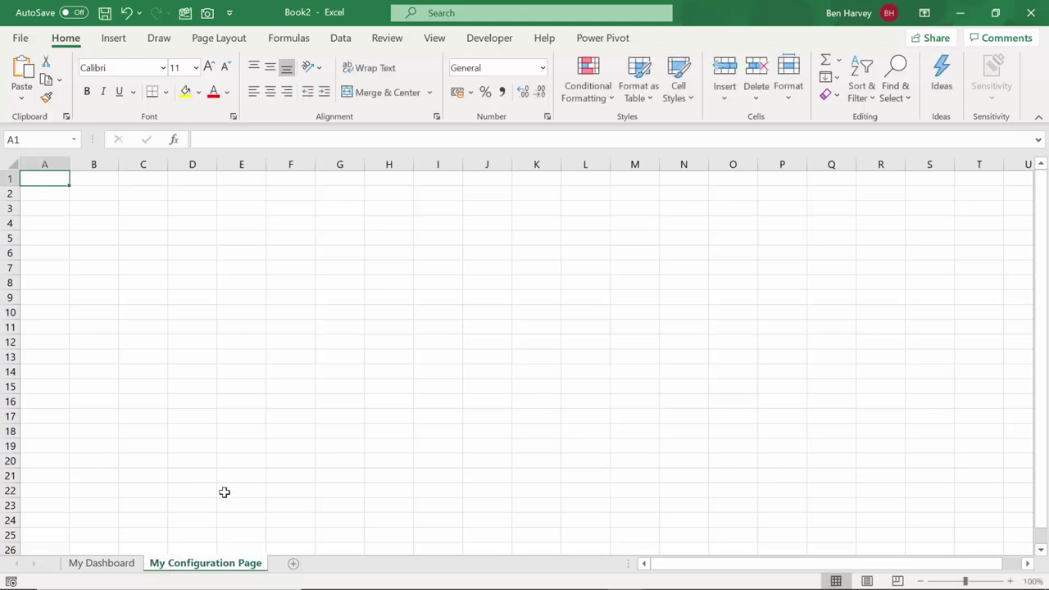
left_click(294, 566)
double_click(293, 564)
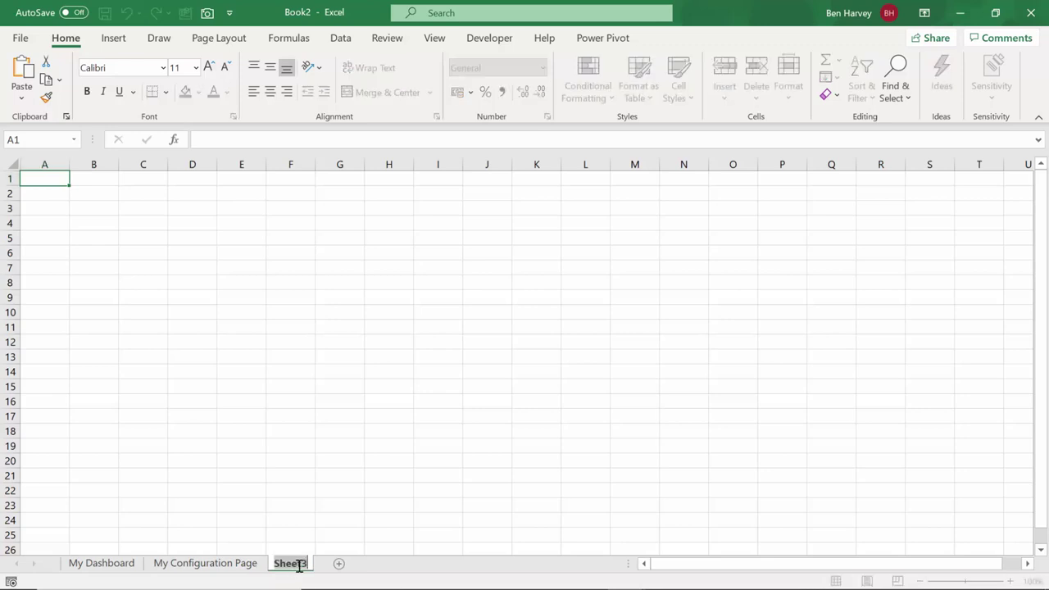
type("My C")
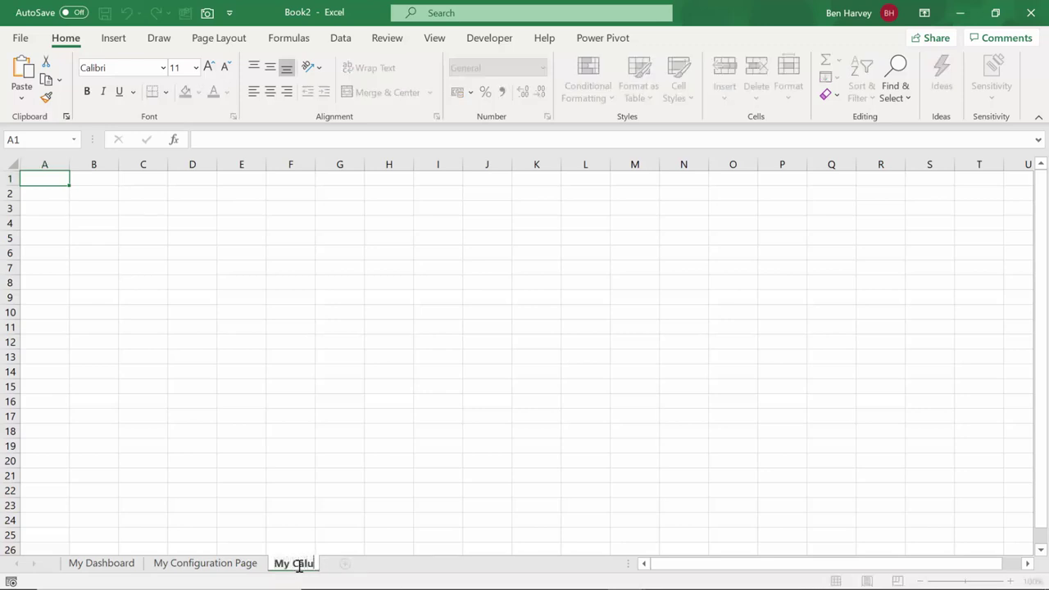
type("alculatoins")
key("BackSpace")
key("BackSpace")
key("BackSpace")
type("ions Page")
key("Return")
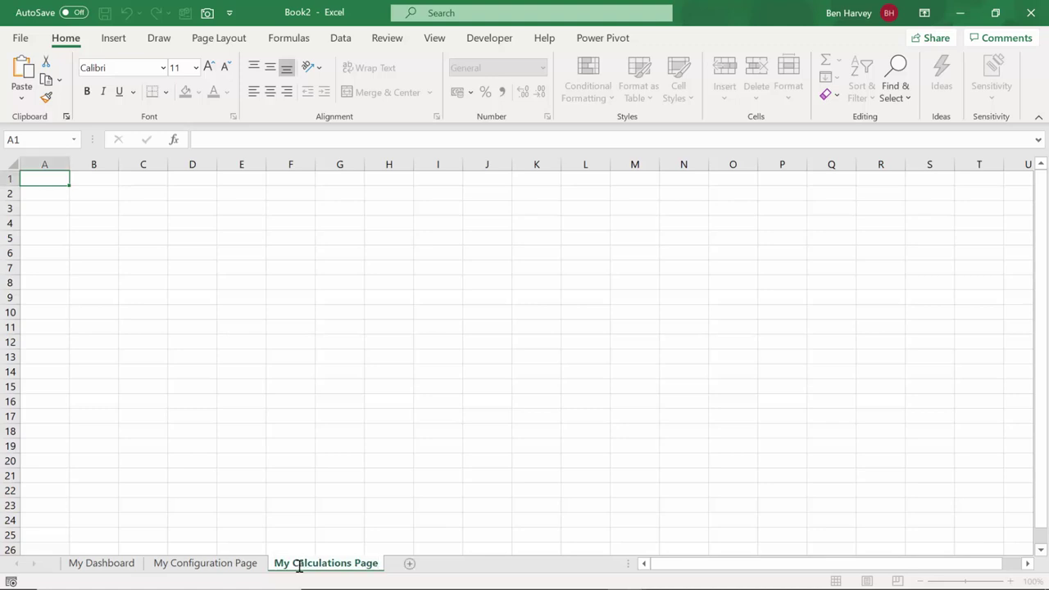
left_click(103, 393)
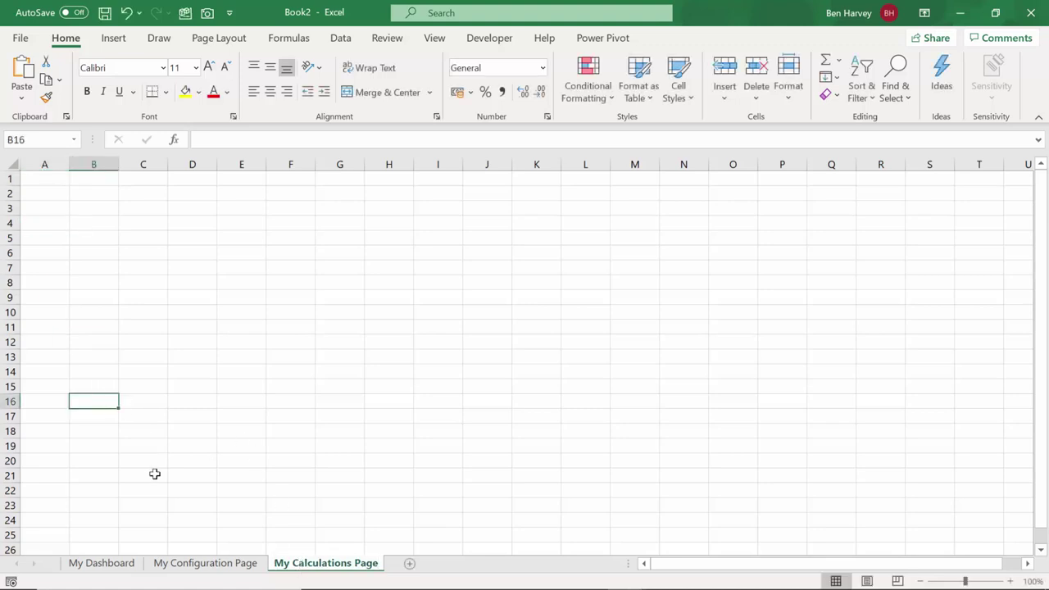
Step: Paste the copied gauge into B2 of My Dashboard, then bring the widgets workbook forward
left_click(107, 564)
left_click(94, 197)
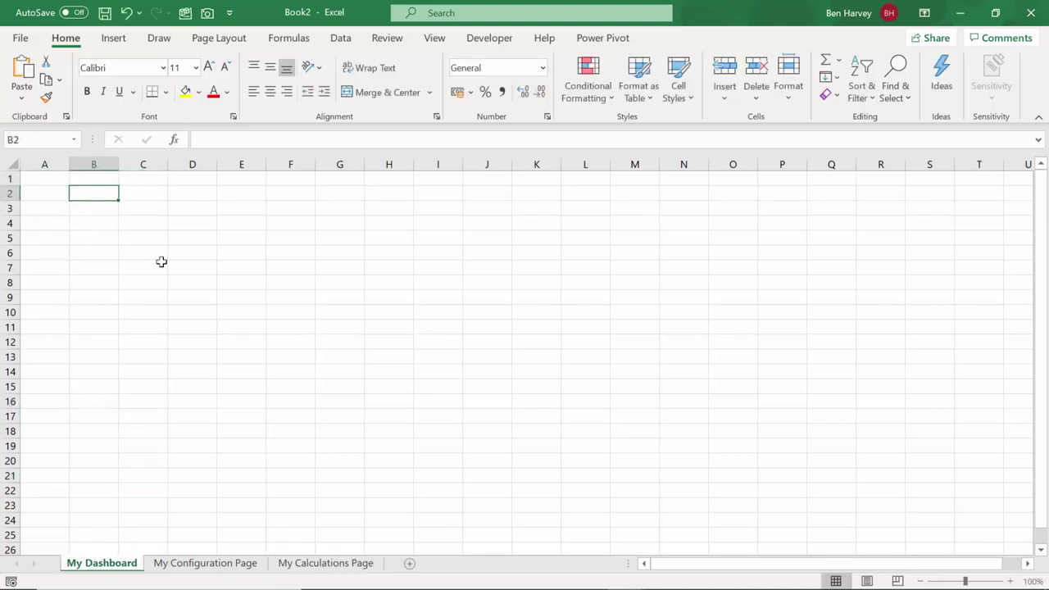
key("ctrl+v")
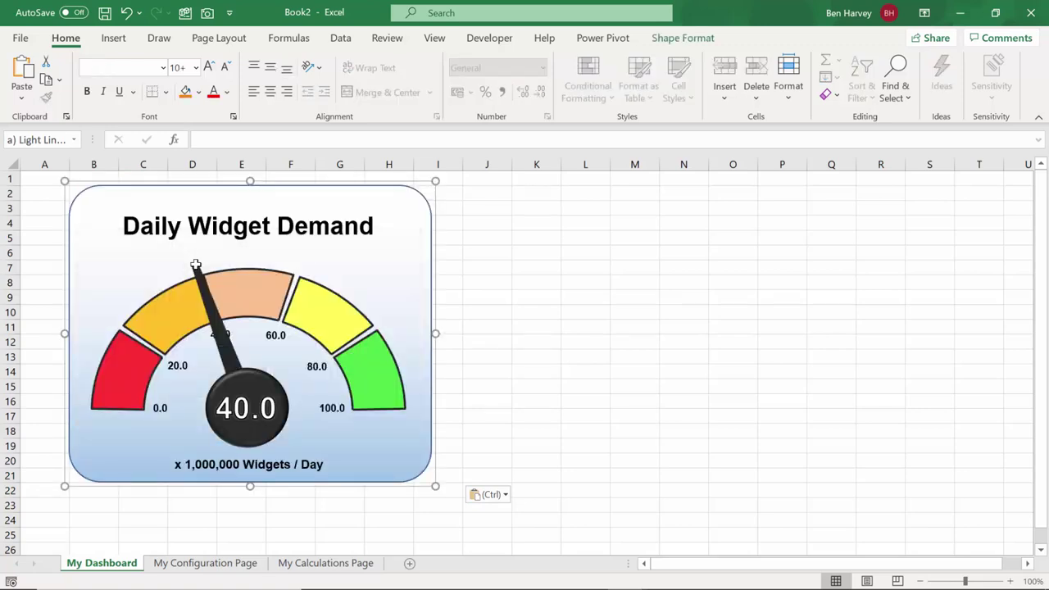
left_click(211, 566)
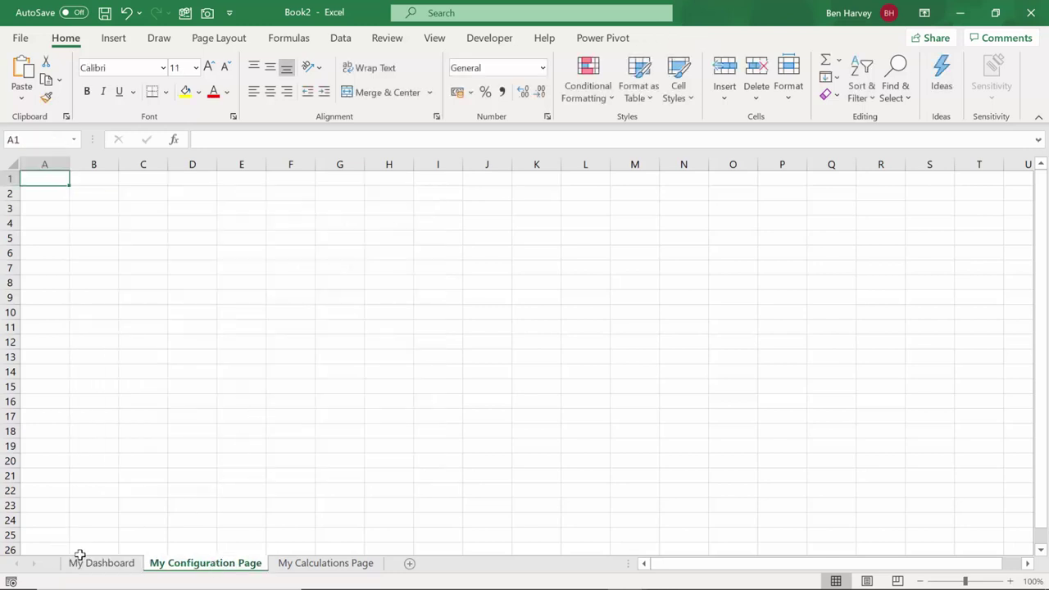
left_click(82, 560)
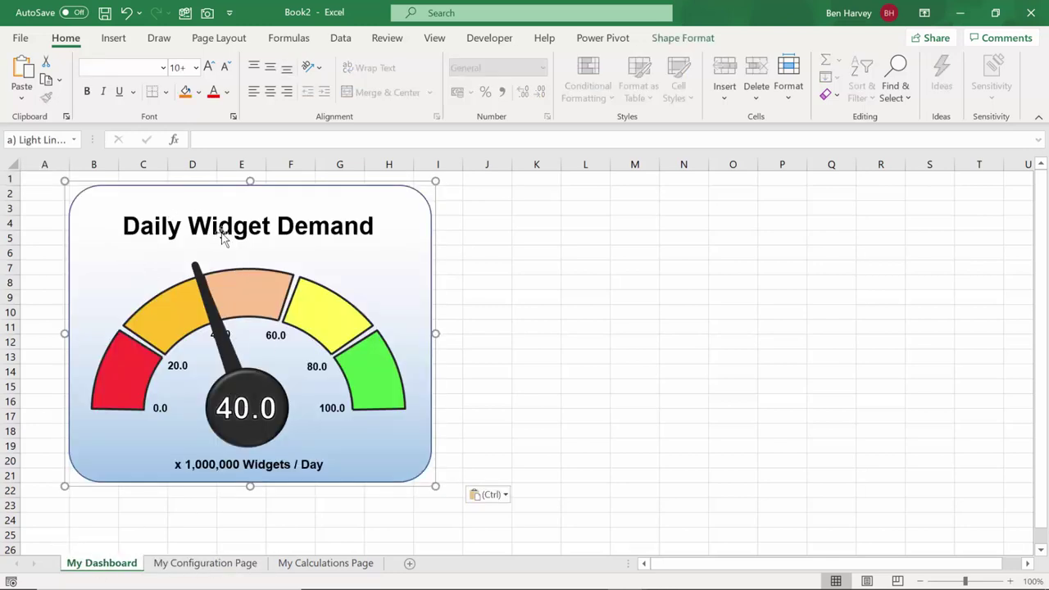
left_click(186, 566)
key("alt+Tab")
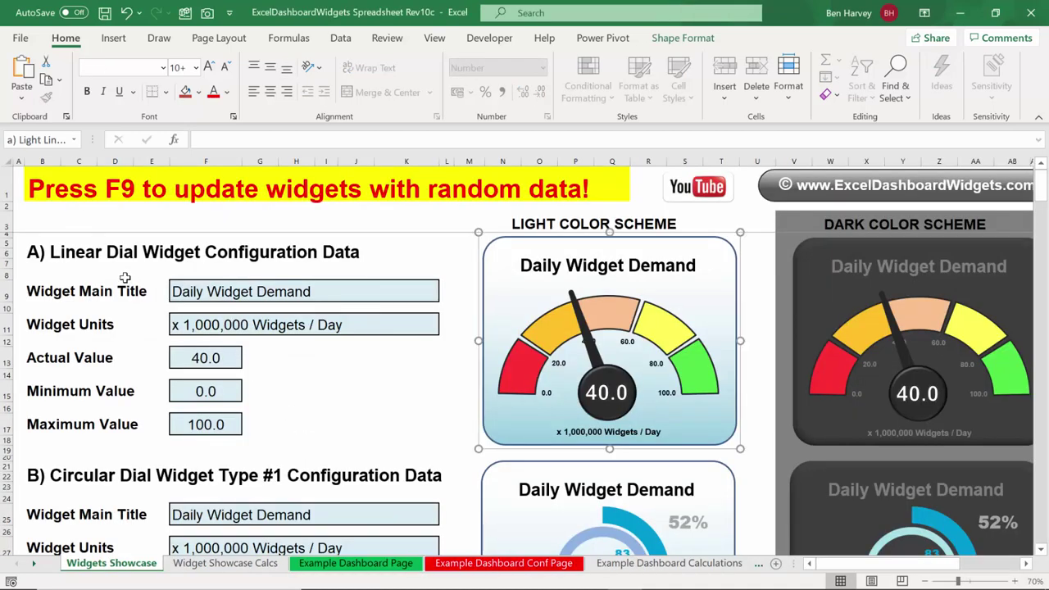
Step: Copy the Linear Dial configuration block B9:K17 into B2 of Book2's My Configuration Page
left_click_drag(68, 298, 424, 429)
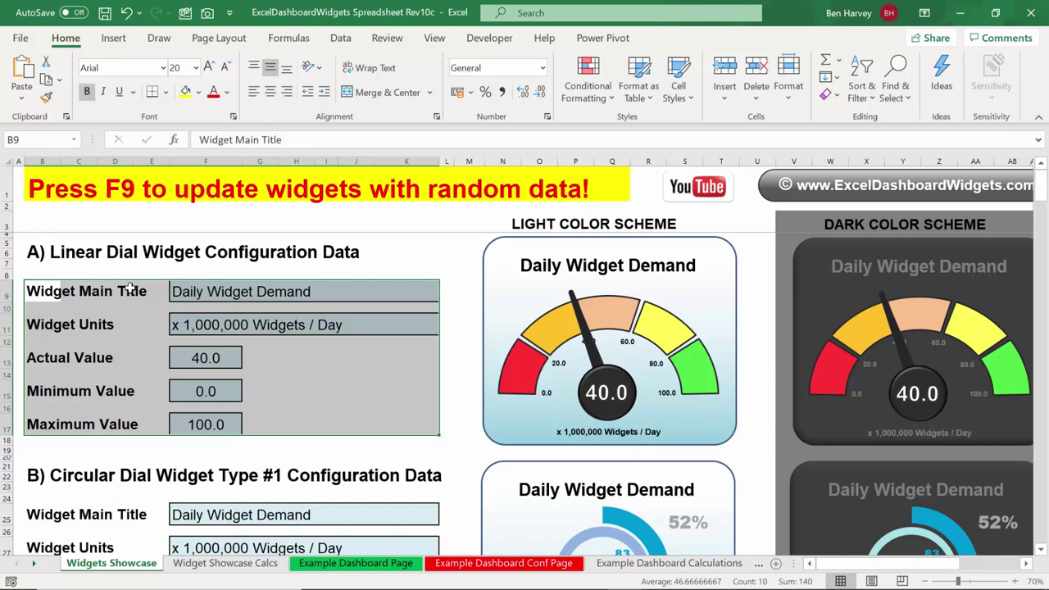
key("ctrl+c")
key("alt+Tab")
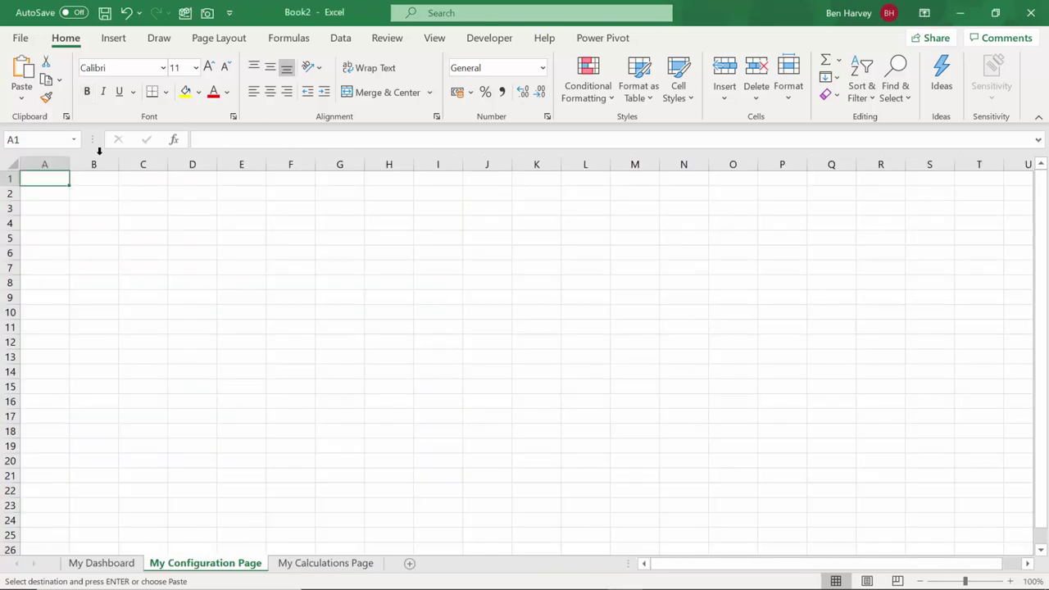
left_click(93, 198)
key("ctrl+v")
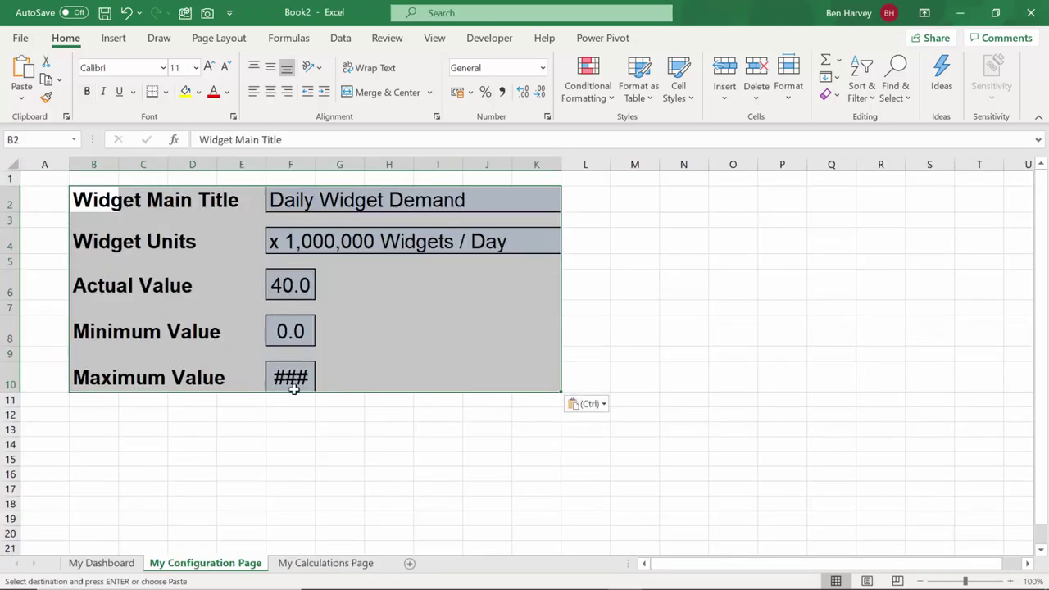
left_click_drag(239, 428, 254, 443)
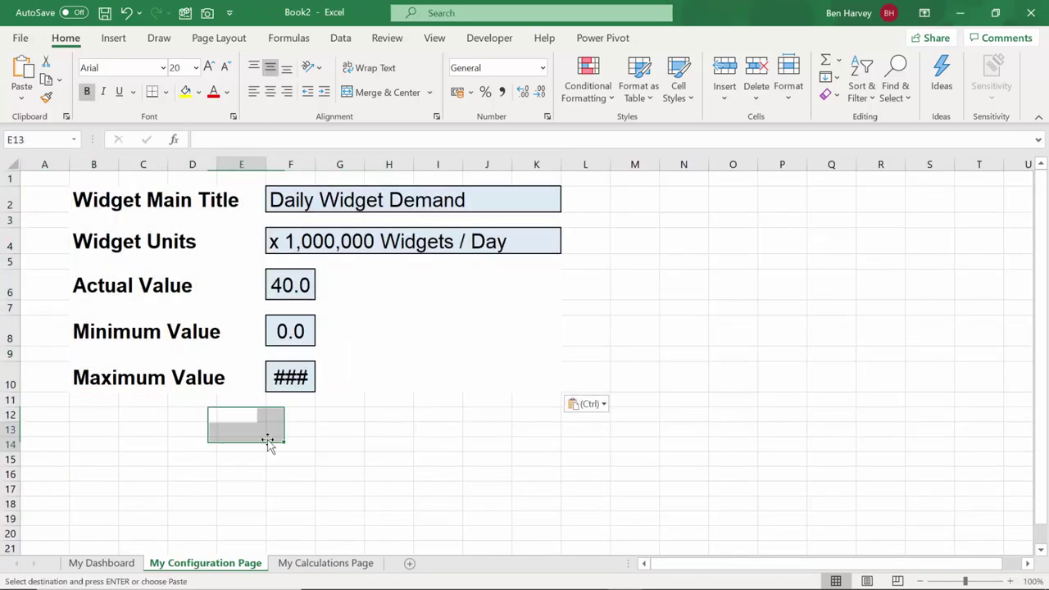
left_click(320, 568)
key("alt+Tab")
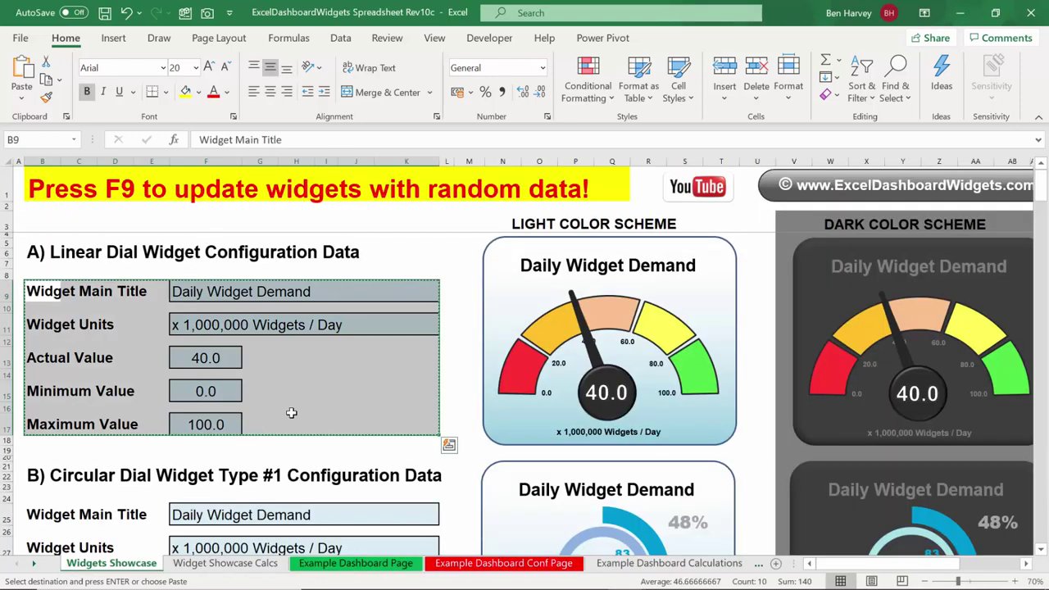
Step: Select and copy the Linear Dial calculation block B25:L56 on Widget Showcase Calcs
left_click(246, 566)
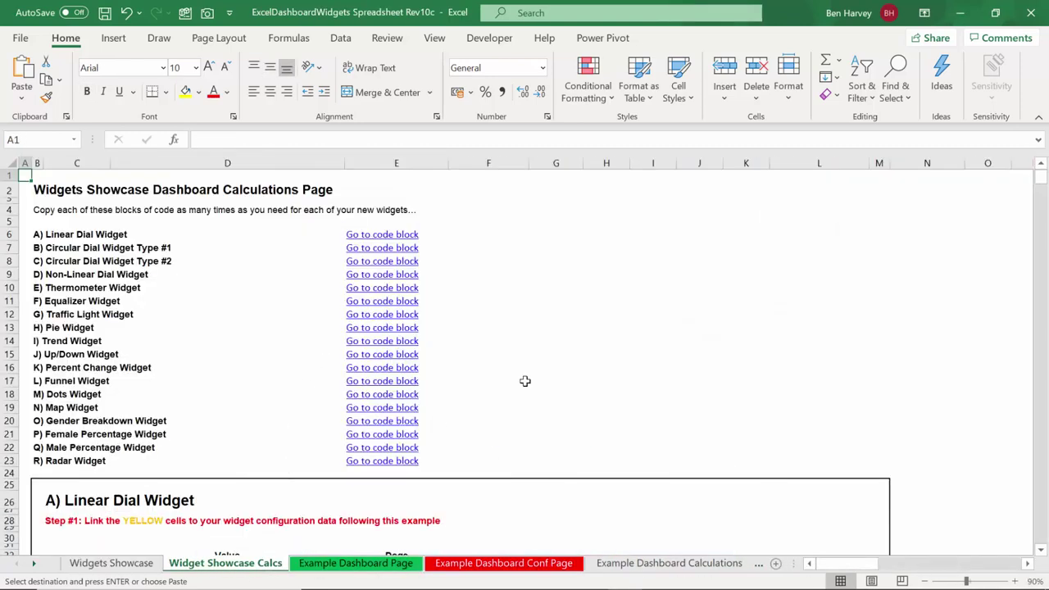
scroll(533, 361, "down", 2)
scroll(492, 360, "down", 1)
scroll(246, 373, "down", 2)
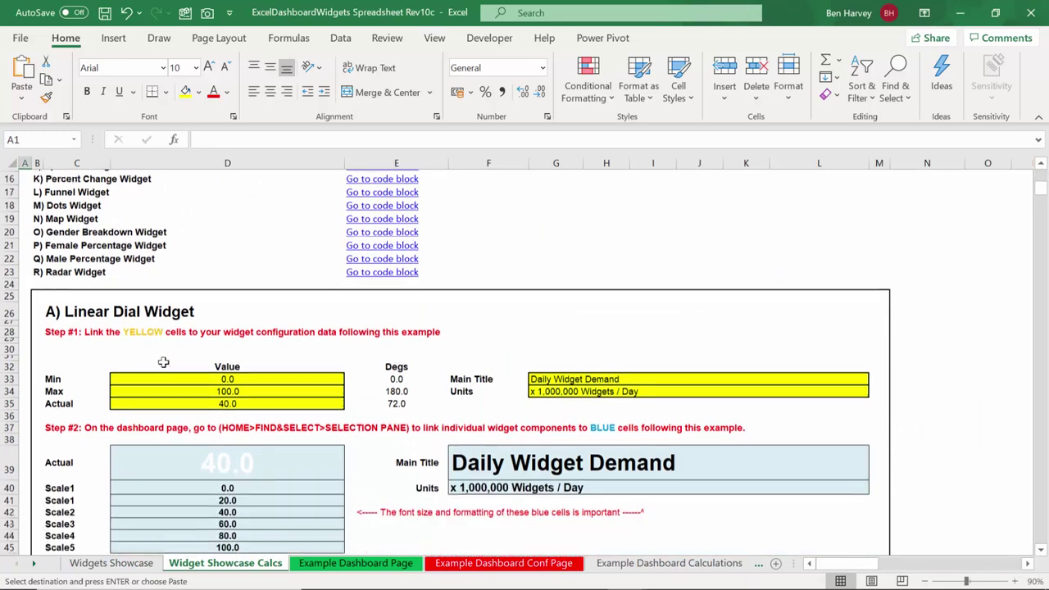
scroll(438, 350, "down", 1)
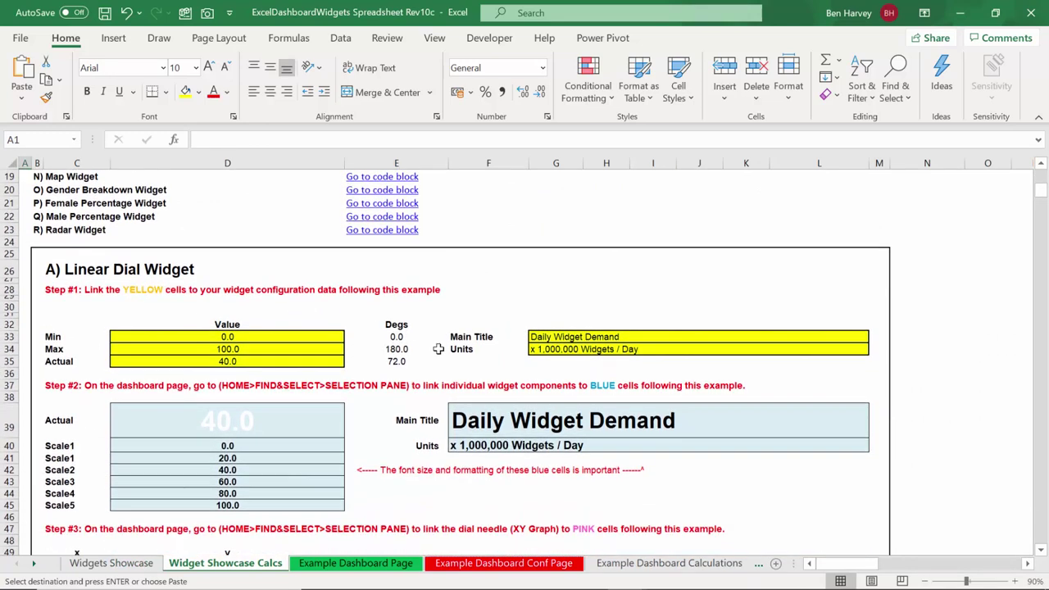
left_click_drag(38, 256, 878, 531)
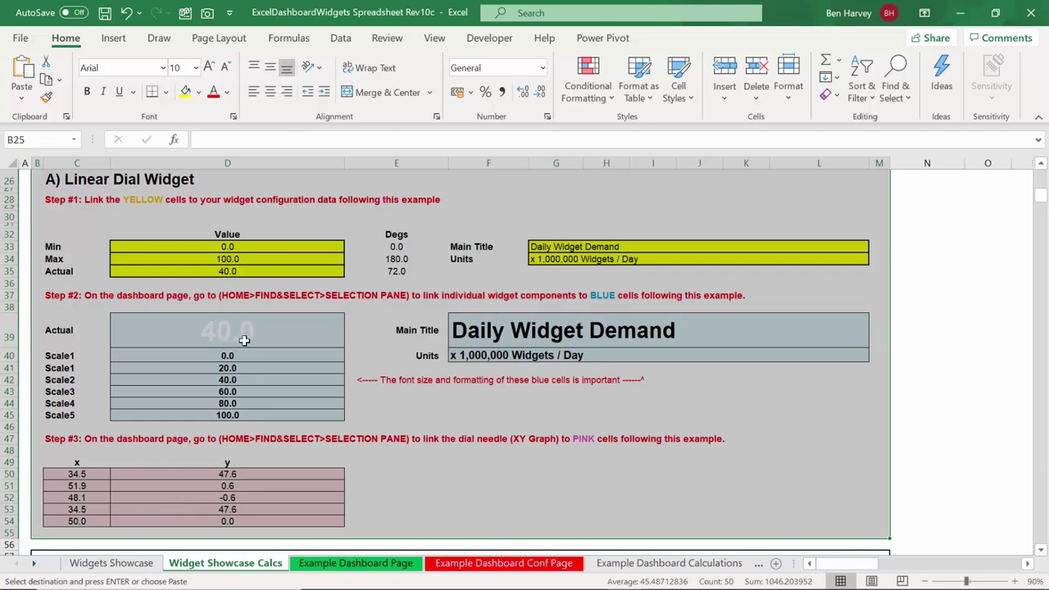
key("alt+Tab")
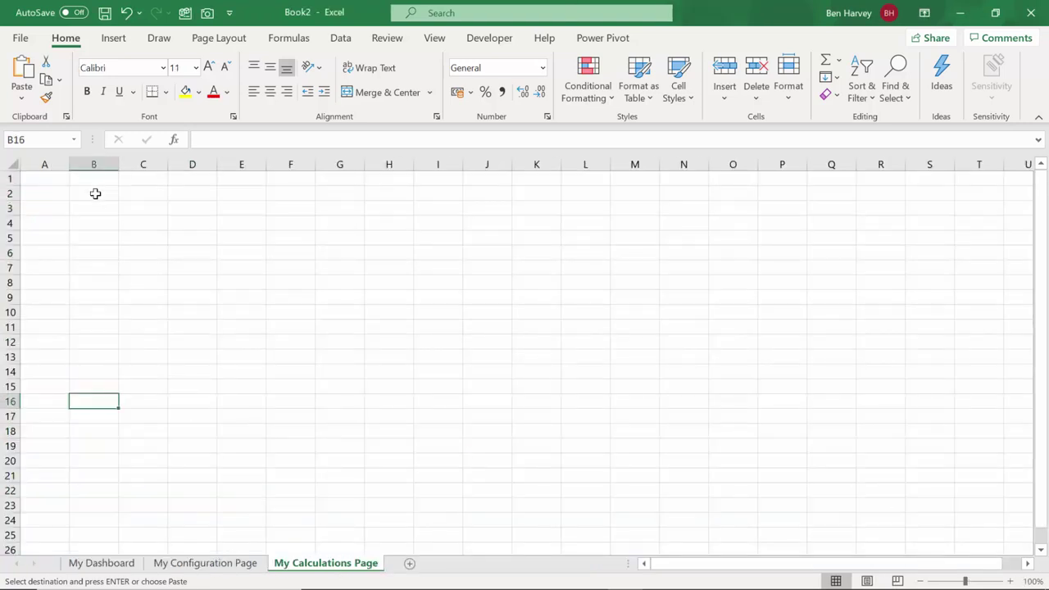
Step: Paste the Linear Dial calculation block at B2 of My Calculations Page
left_click(95, 195)
key("ctrl+v")
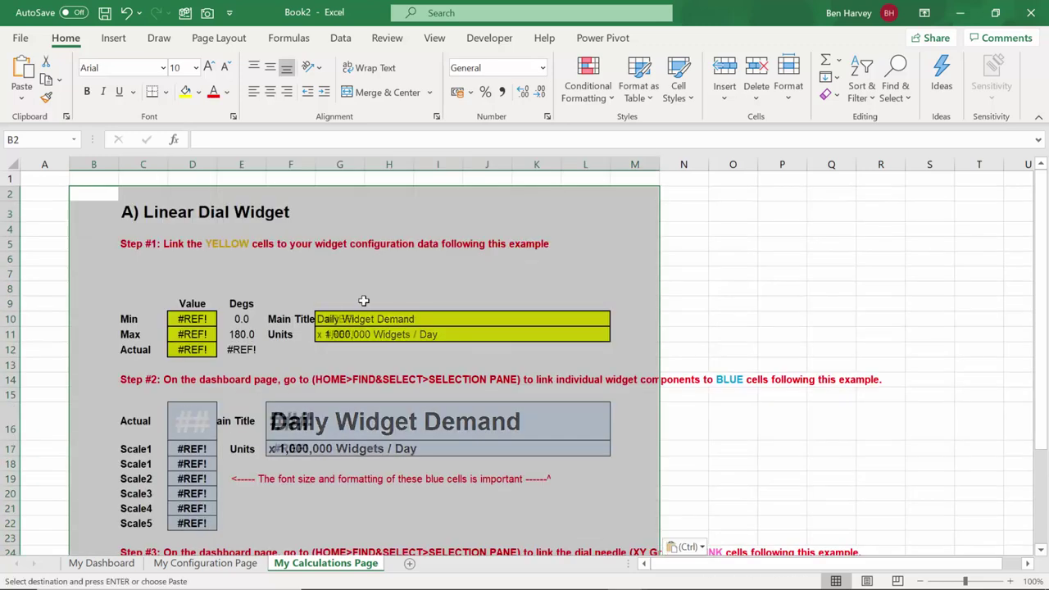
left_click(752, 306)
Step: Resize columns A, B, D and M so the pasted block fits
left_click_drag(121, 161, 96, 160)
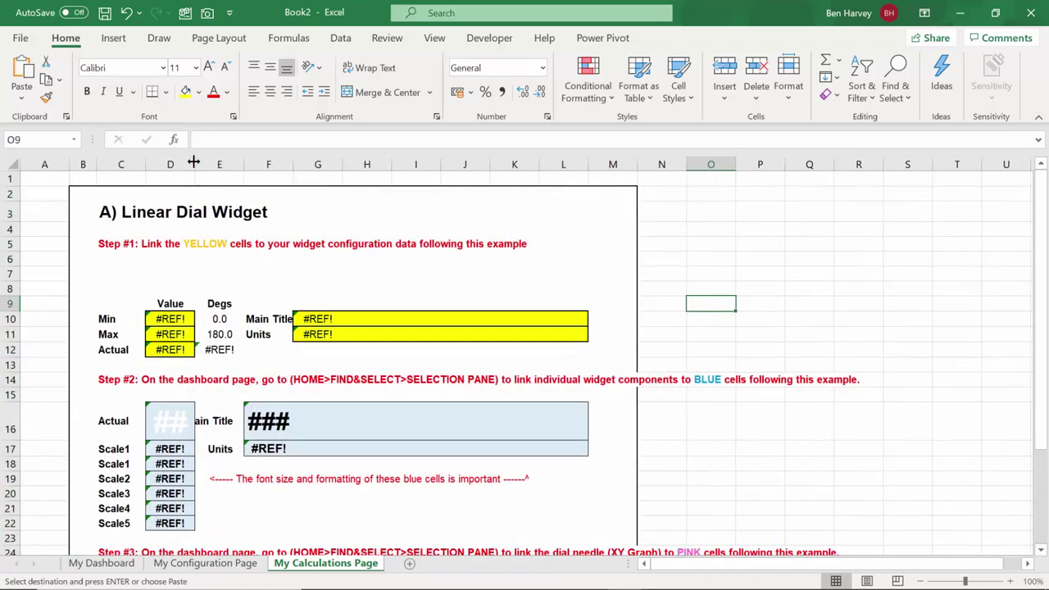
left_click_drag(194, 161, 238, 159)
left_click_drag(320, 150, 321, 156)
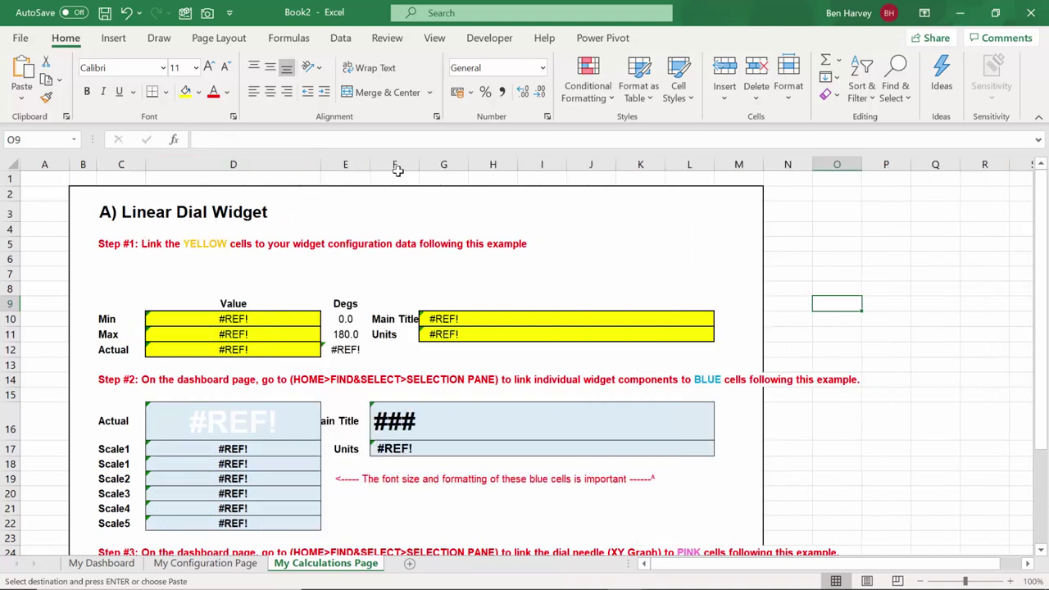
left_click_drag(761, 162, 881, 162)
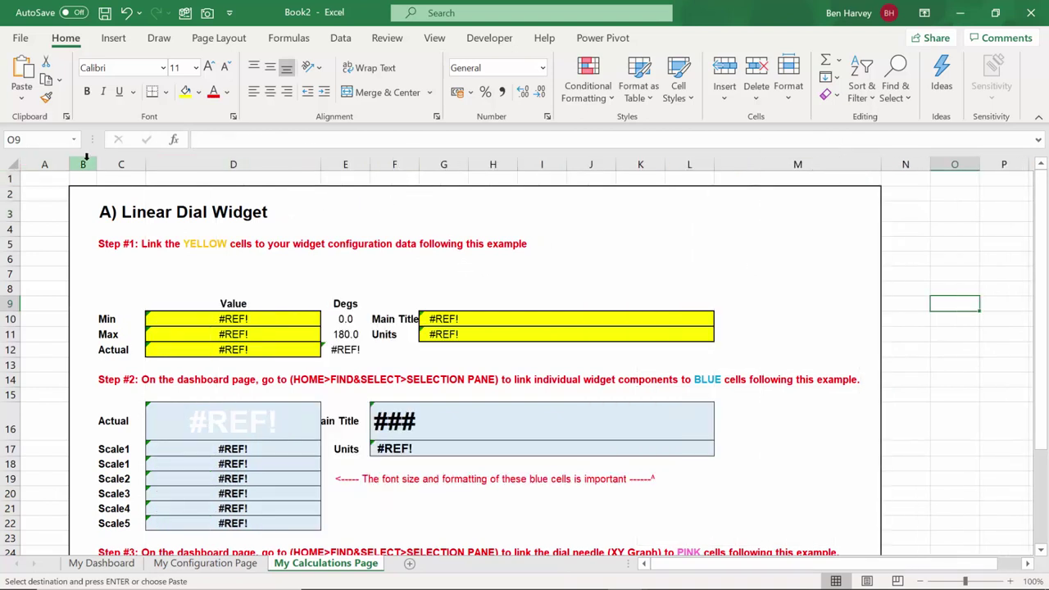
left_click_drag(69, 163, 41, 164)
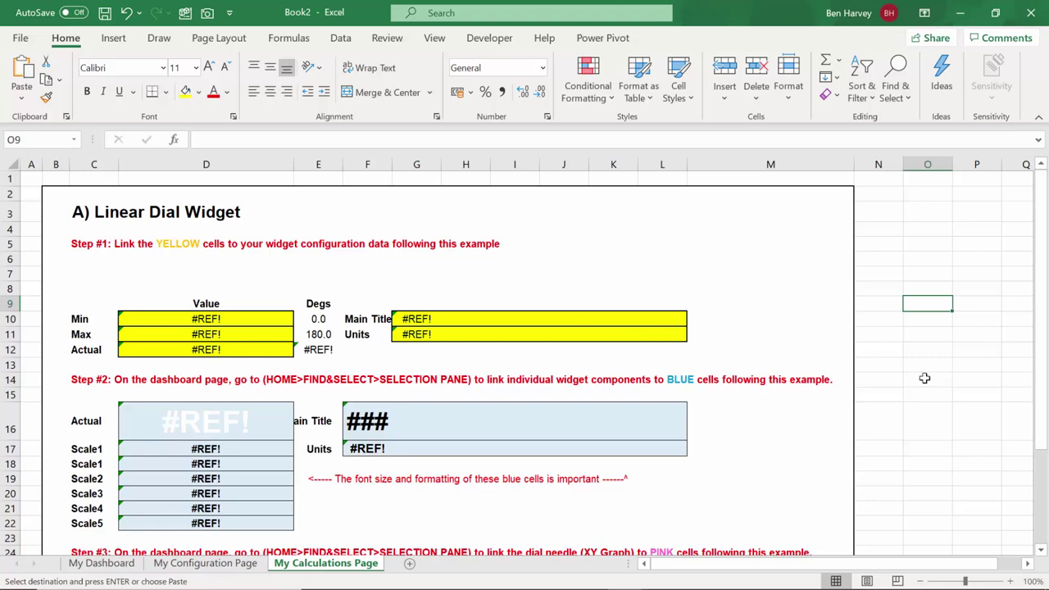
key("Down")
key("Down")
key("Down")
key("Down")
key("Down")
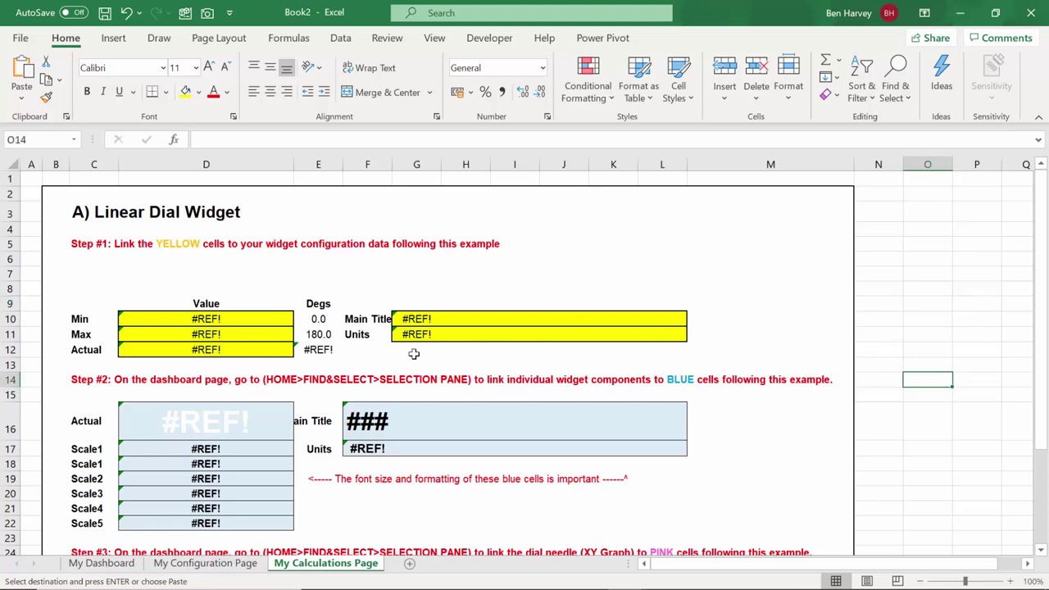
scroll(414, 354, "down", 3)
scroll(415, 338, "up", 3)
left_click(102, 564)
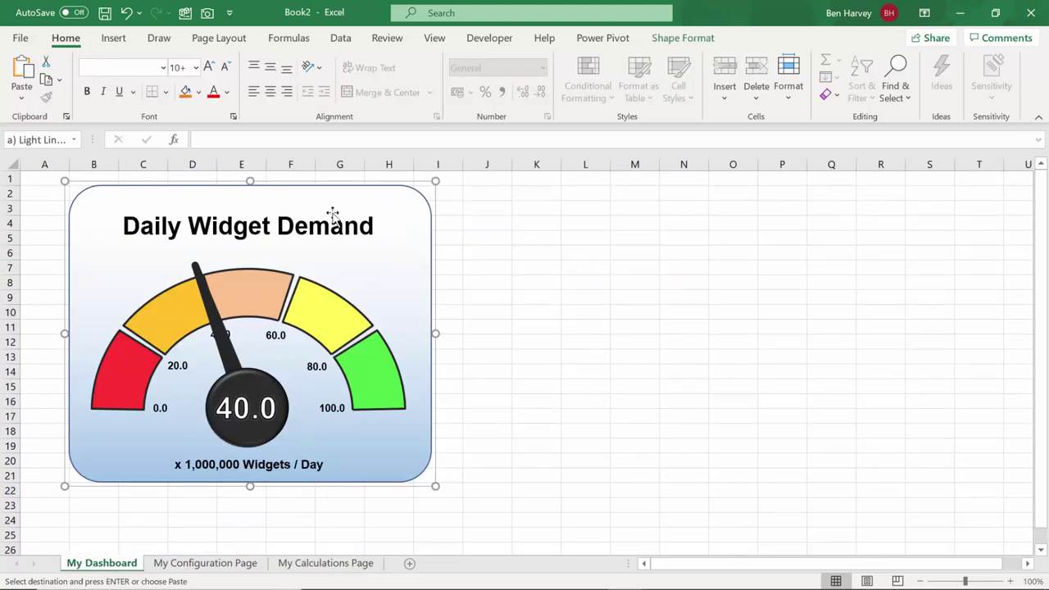
Step: Link the dashboard gauge to cell F39 on the widgets workbook's Widget Showcase Calcs sheet
left_click(489, 271)
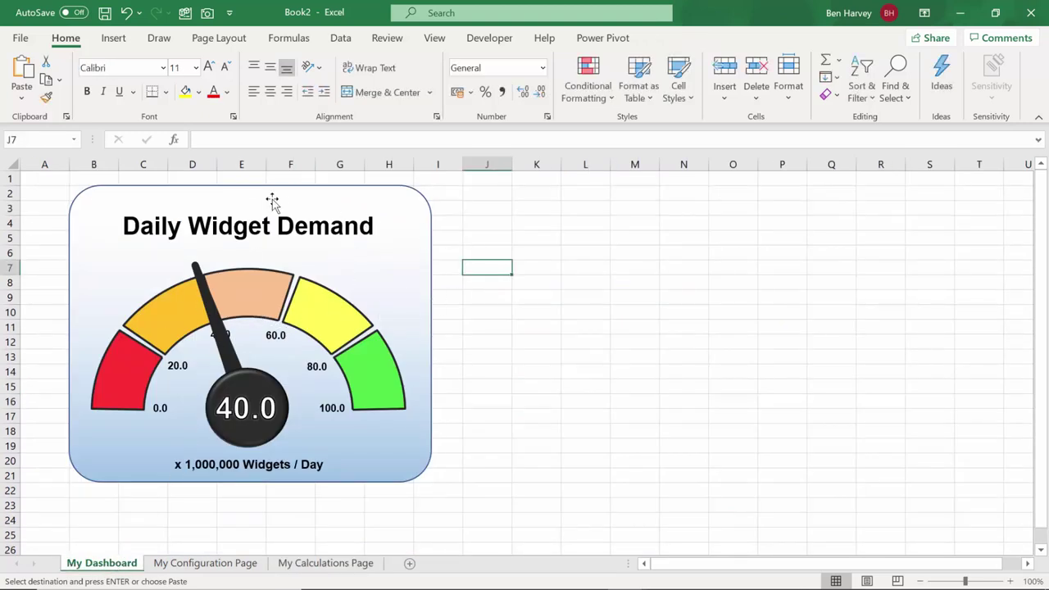
left_click(149, 229)
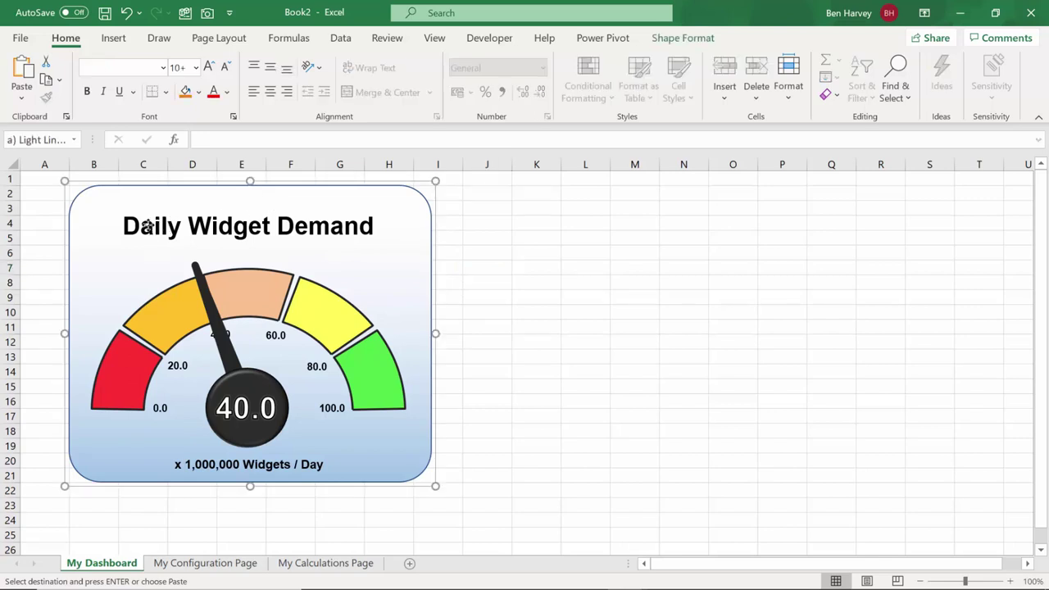
left_click(148, 227)
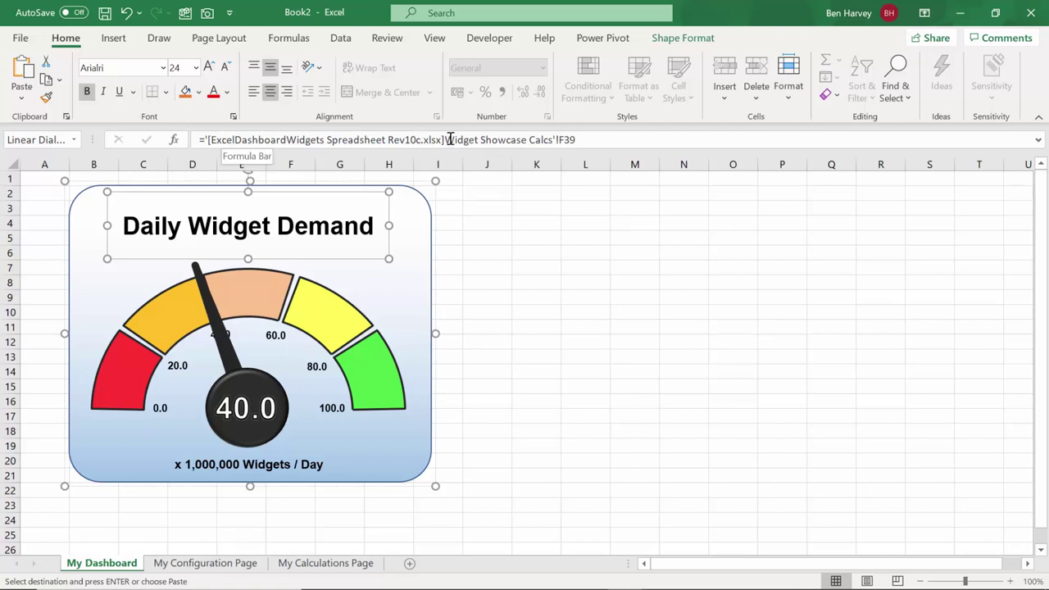
left_click_drag(489, 140, 526, 143)
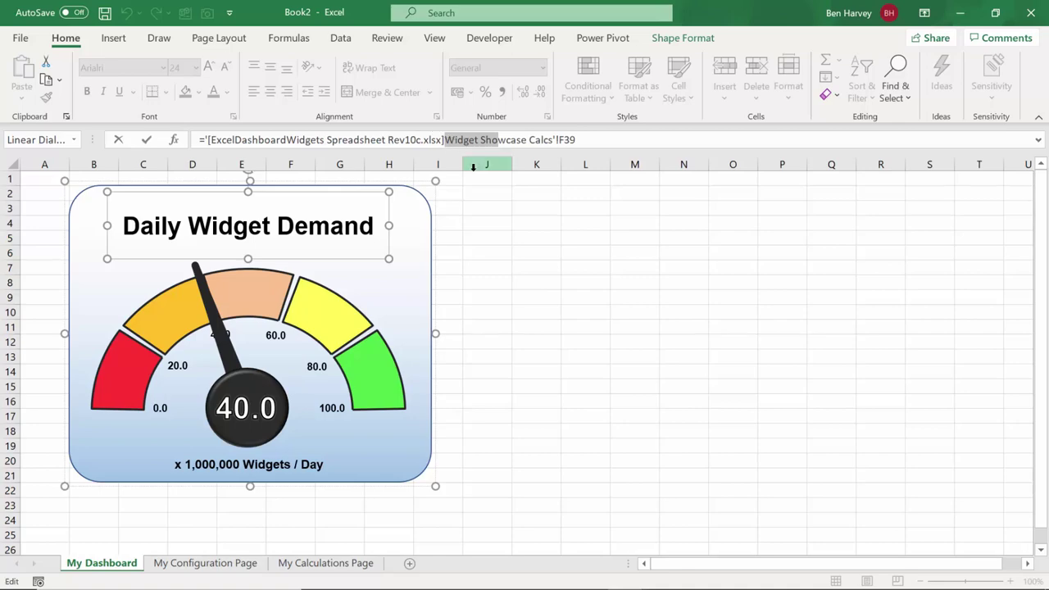
left_click(469, 211)
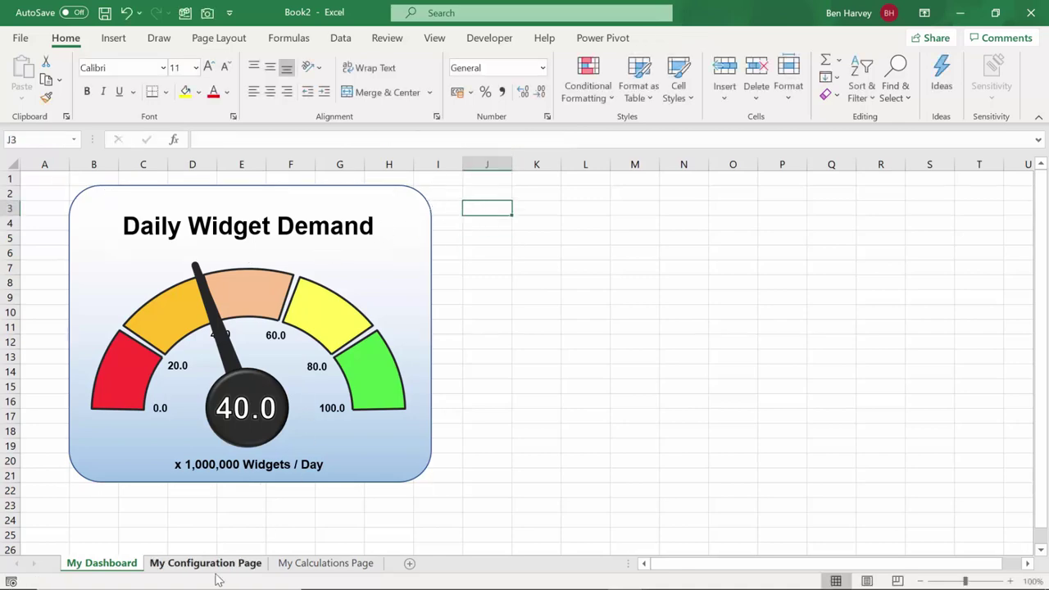
Step: Look through the Widgets Showcase, My Configuration Page and My Calculations Page sheets
key("alt+Tab")
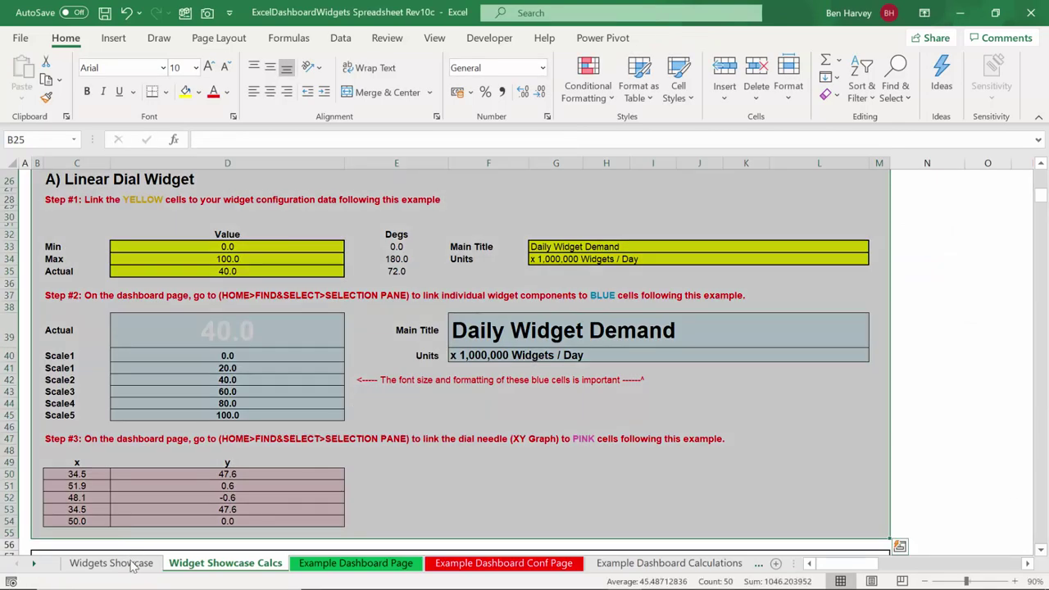
left_click(72, 566)
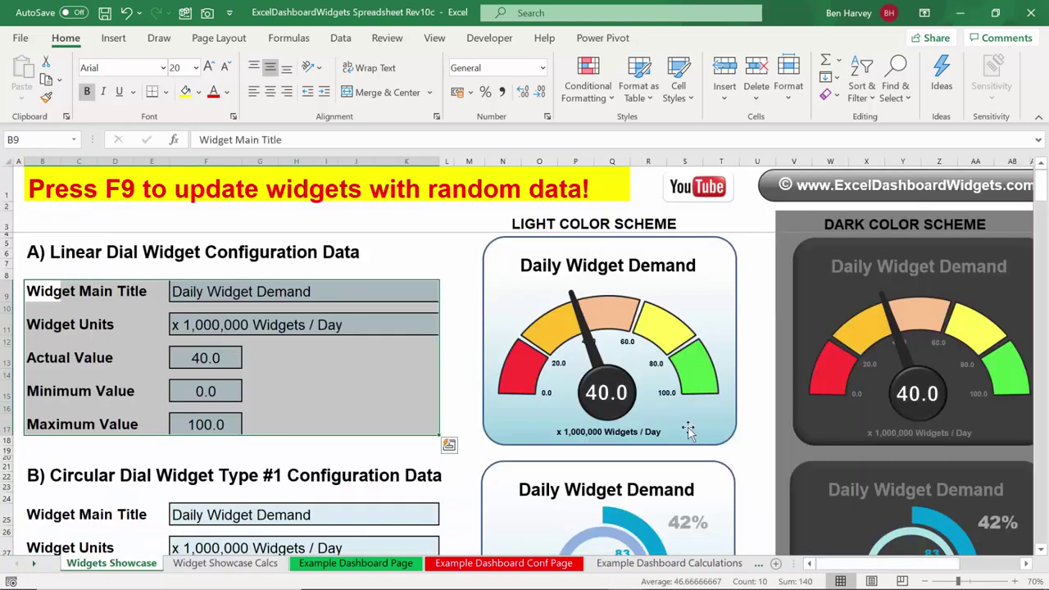
left_click(466, 340)
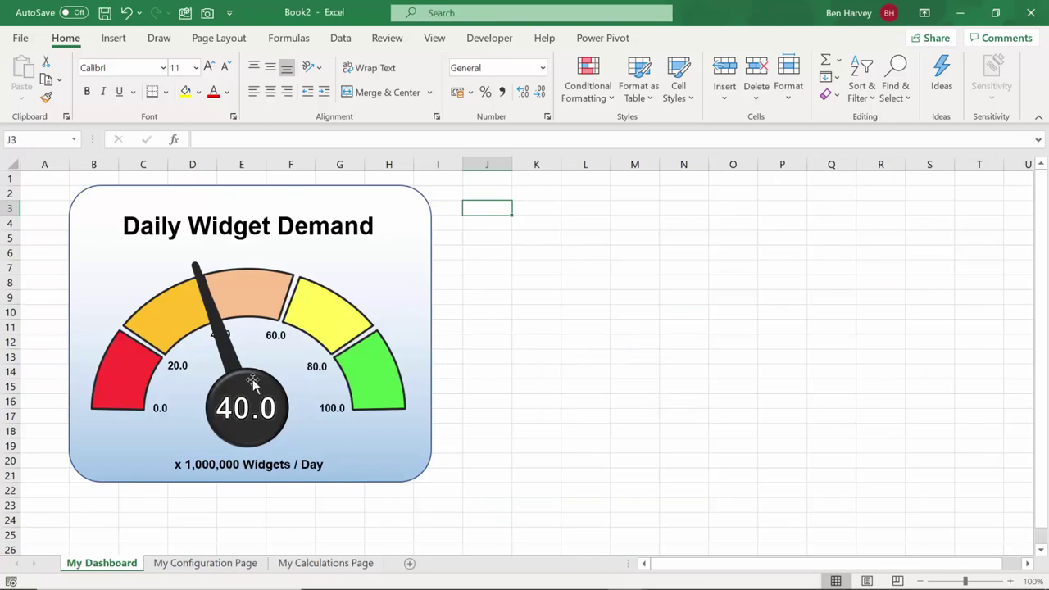
left_click(202, 565)
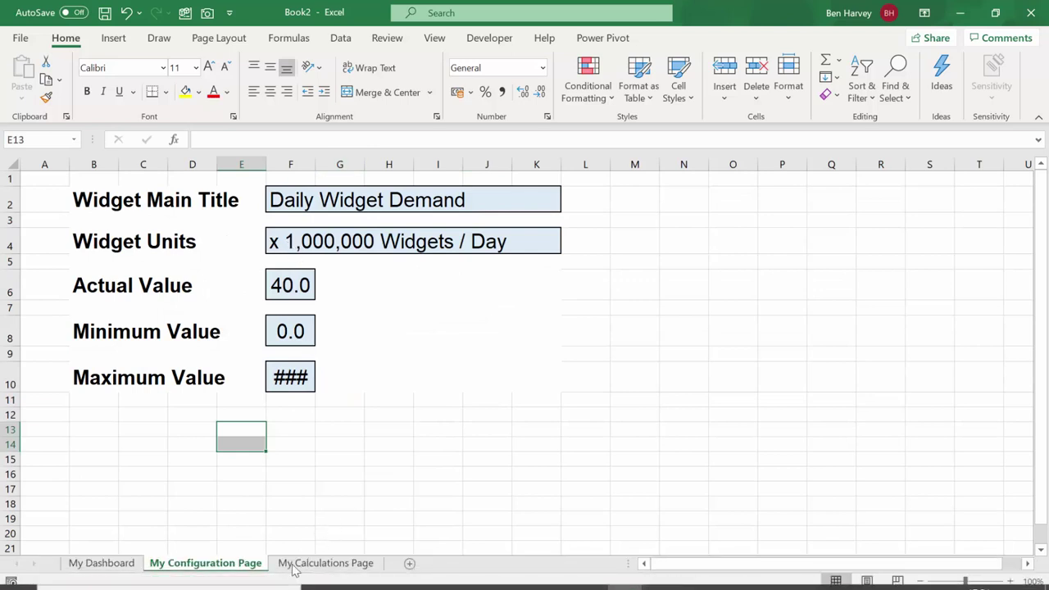
left_click(324, 563)
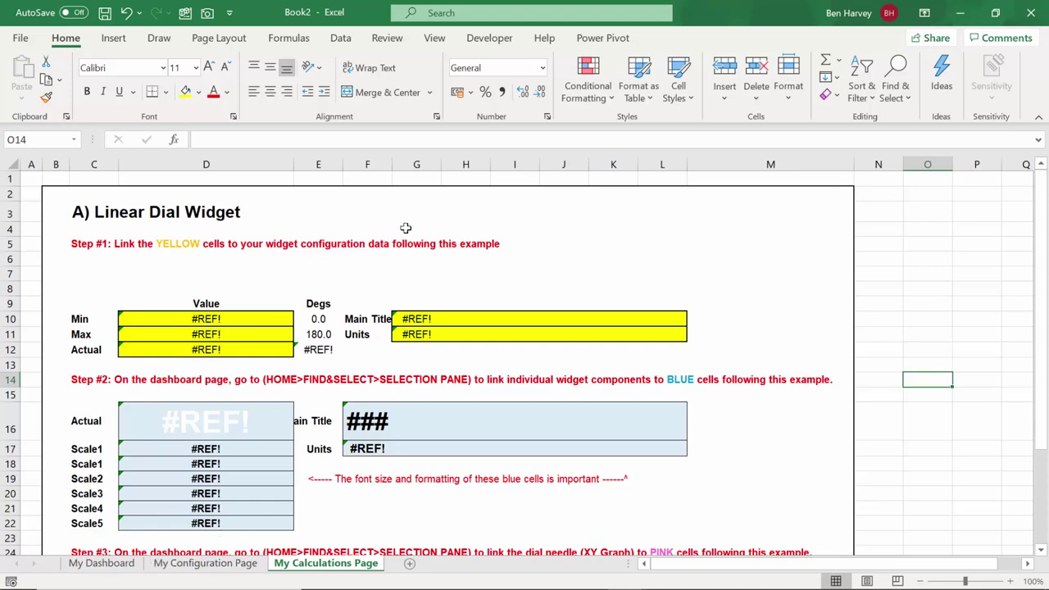
Step: Inspect the Min and Max linking formulas on Widget Showcase Calcs, then return to Book2
key("alt+Tab")
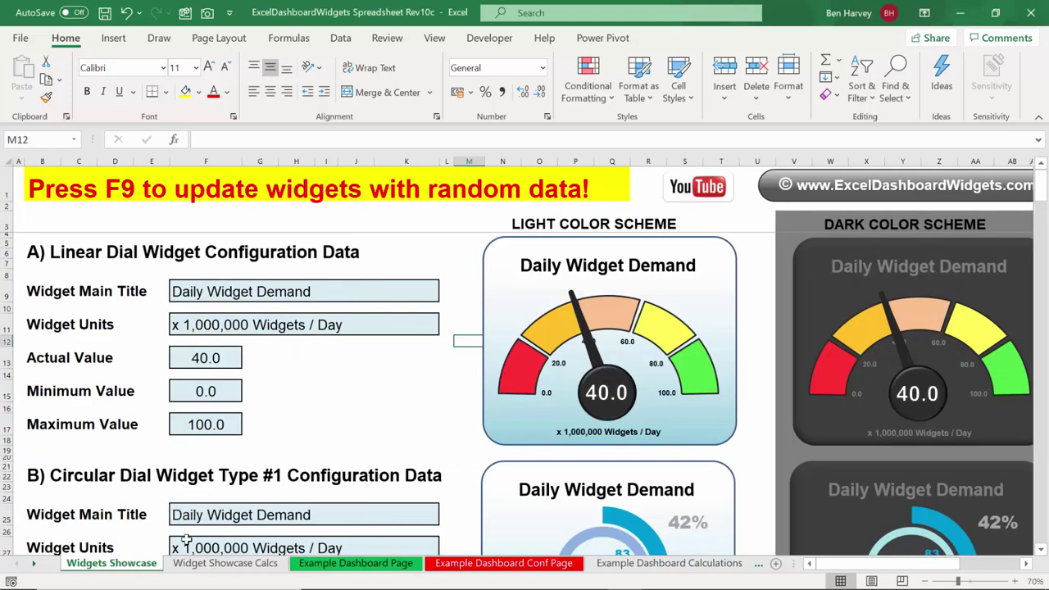
left_click(223, 565)
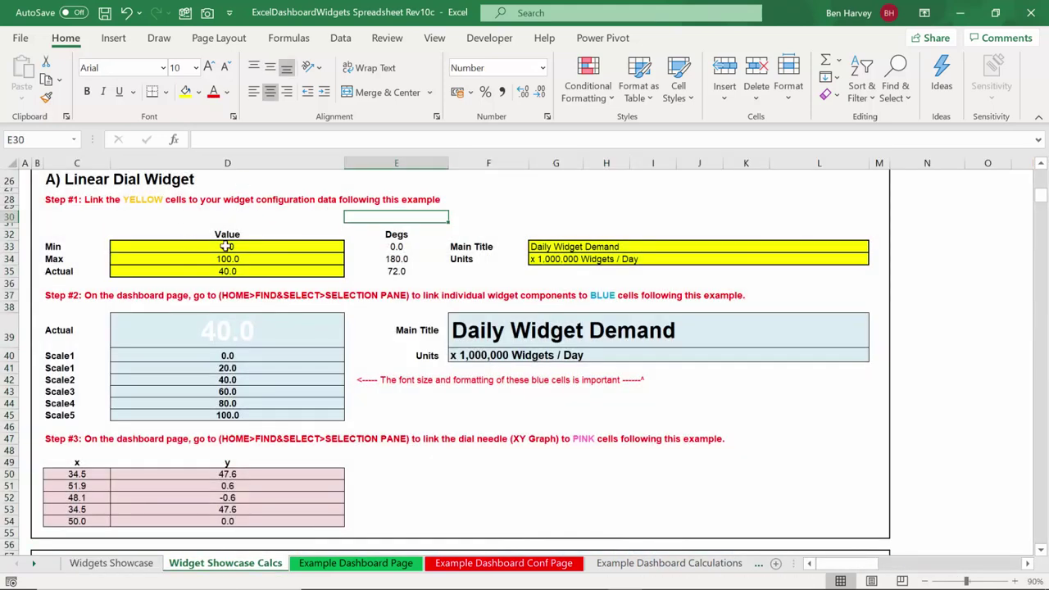
left_click(227, 246)
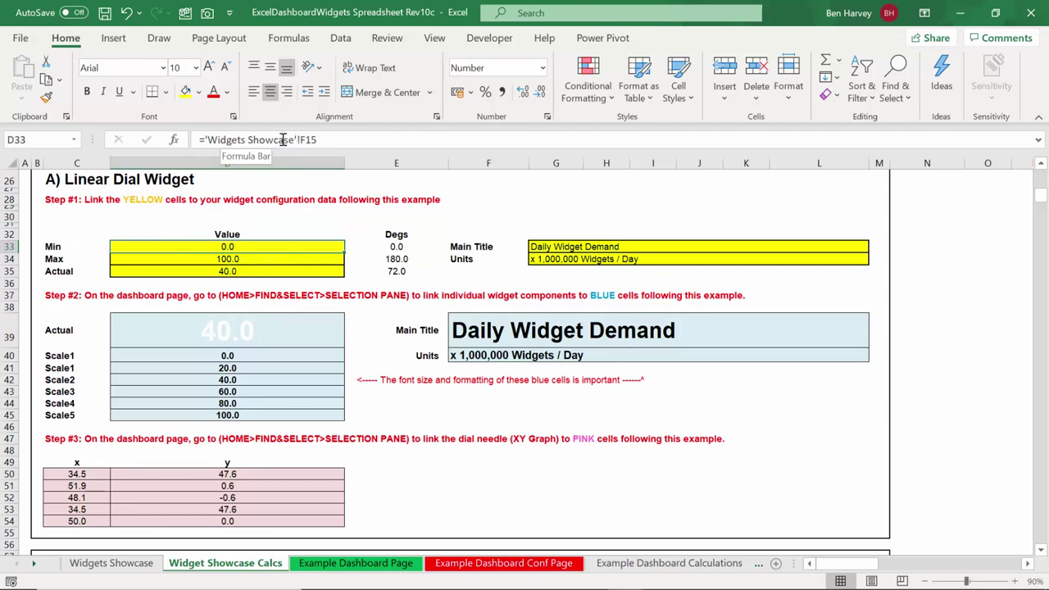
left_click(193, 259)
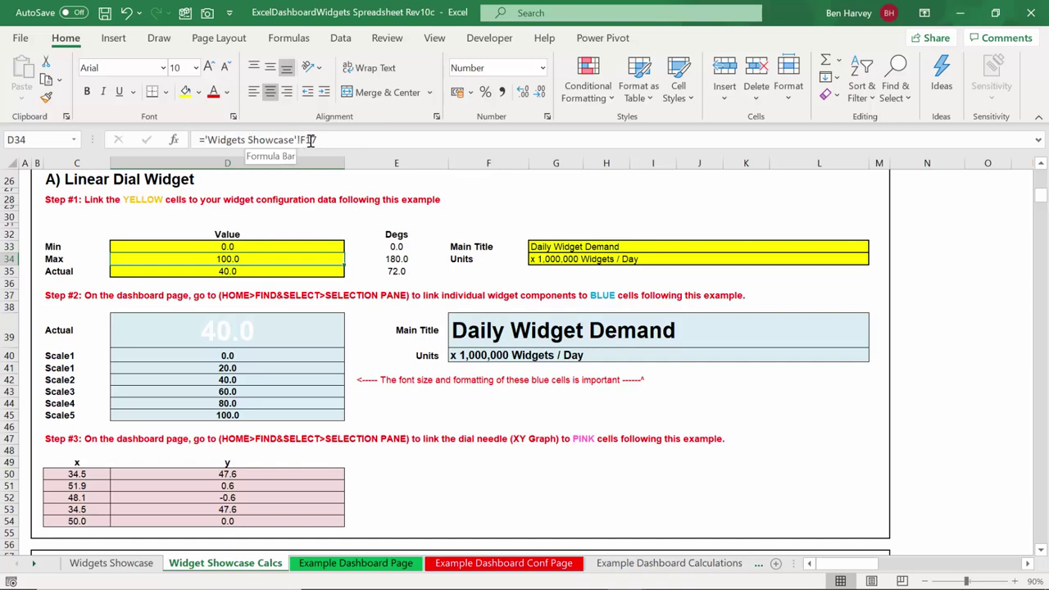
left_click(112, 563)
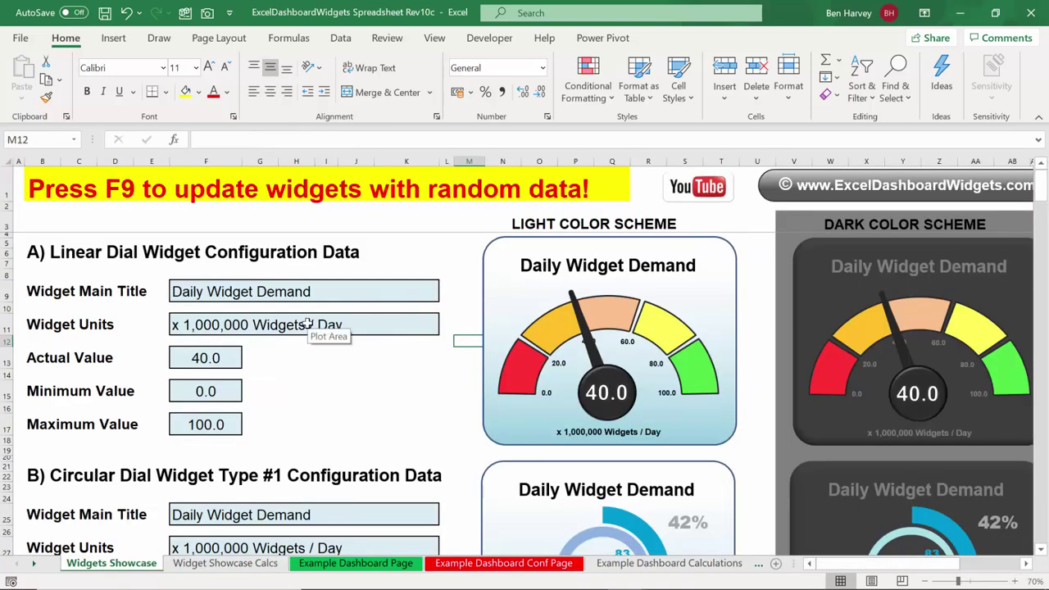
key("alt+Tab")
key("alt+Tab")
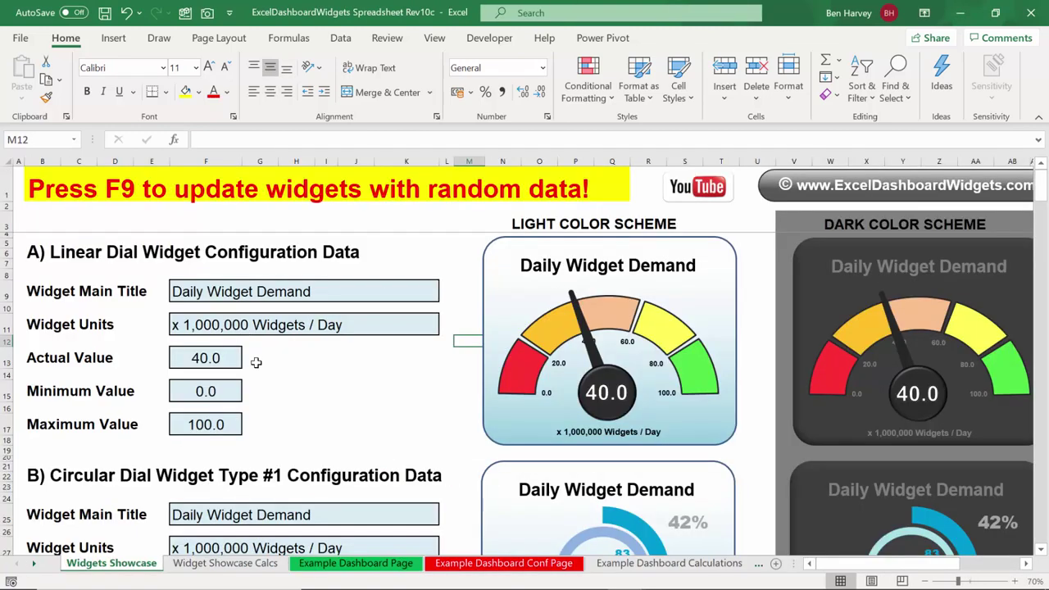
key("alt+Tab")
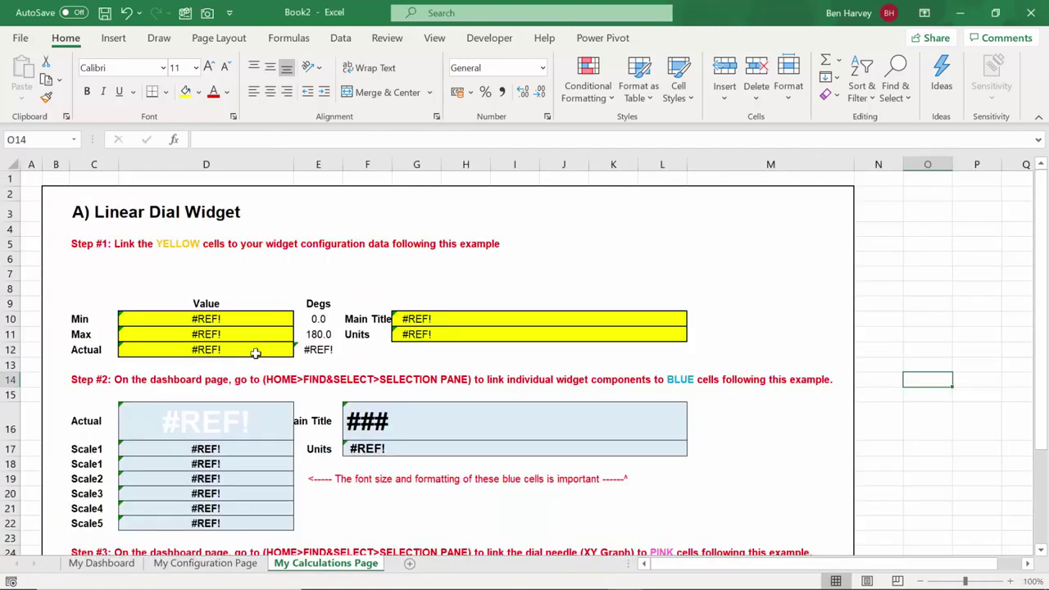
Step: On Book2's My Configuration Page, set the widget main title in F2 to 'Pie Sales'
left_click(102, 563)
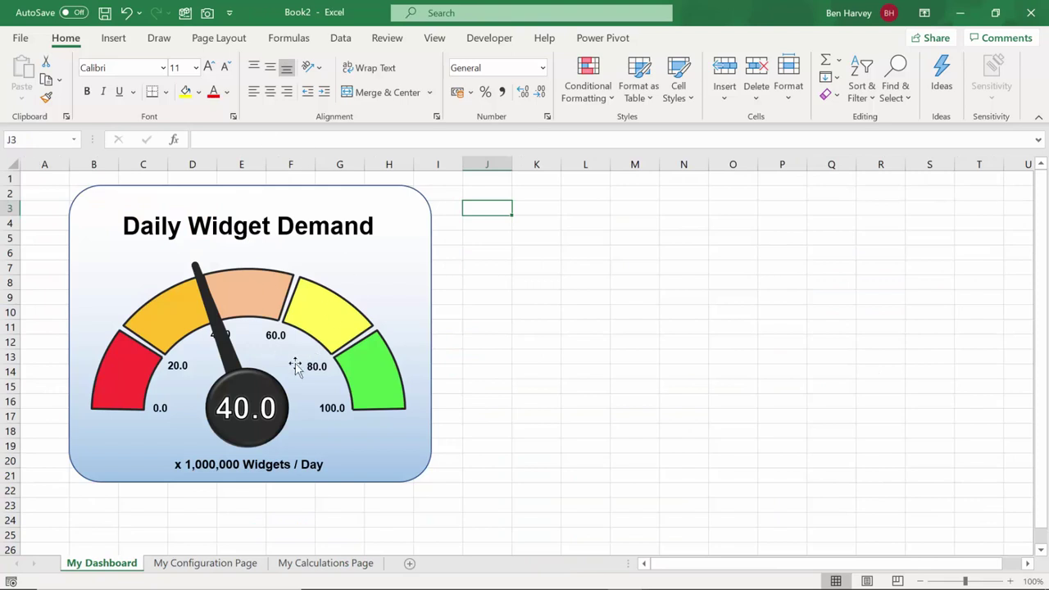
left_click(237, 563)
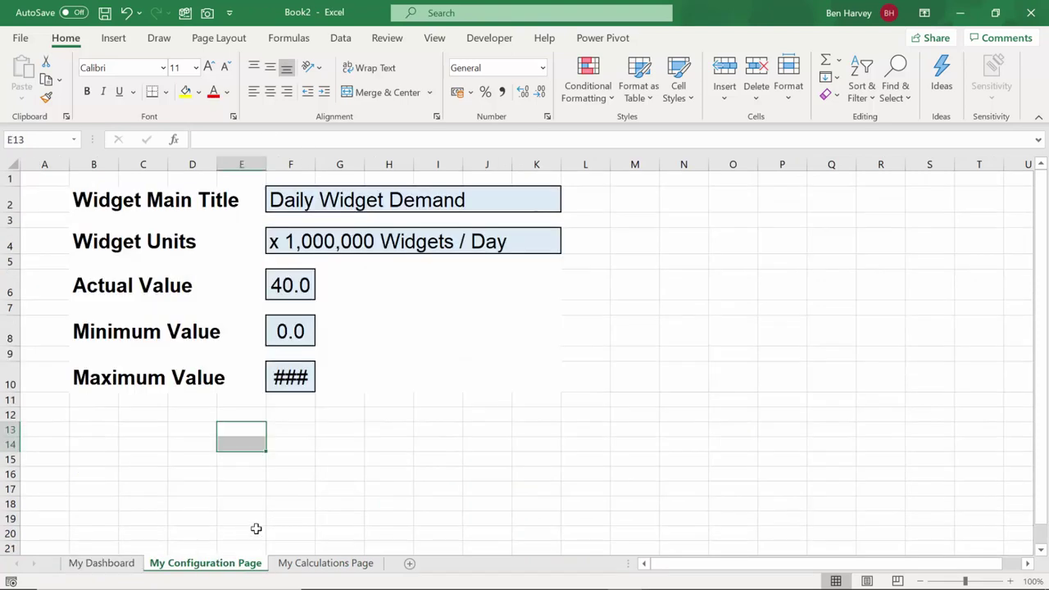
left_click(293, 201)
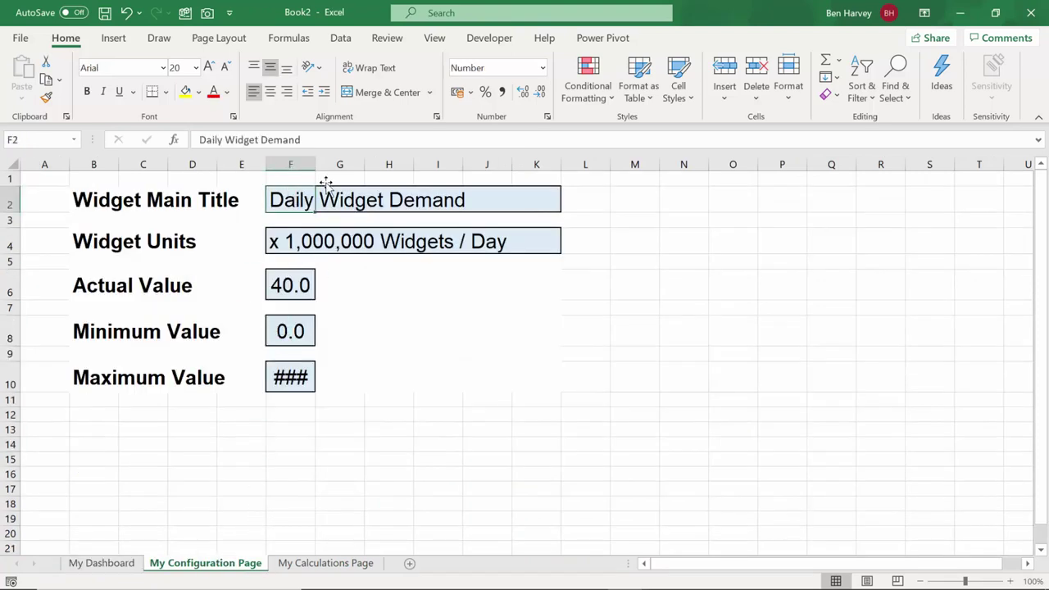
type("Daily")
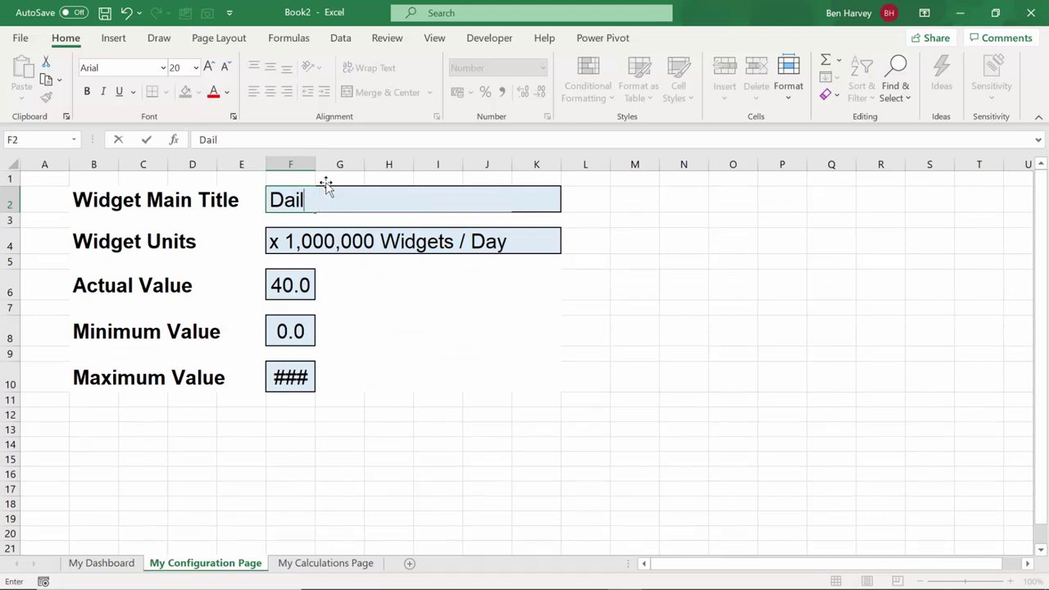
key("BackSpace")
key("BackSpace")
key("BackSpace")
key("BackSpace")
type("Pie Demand")
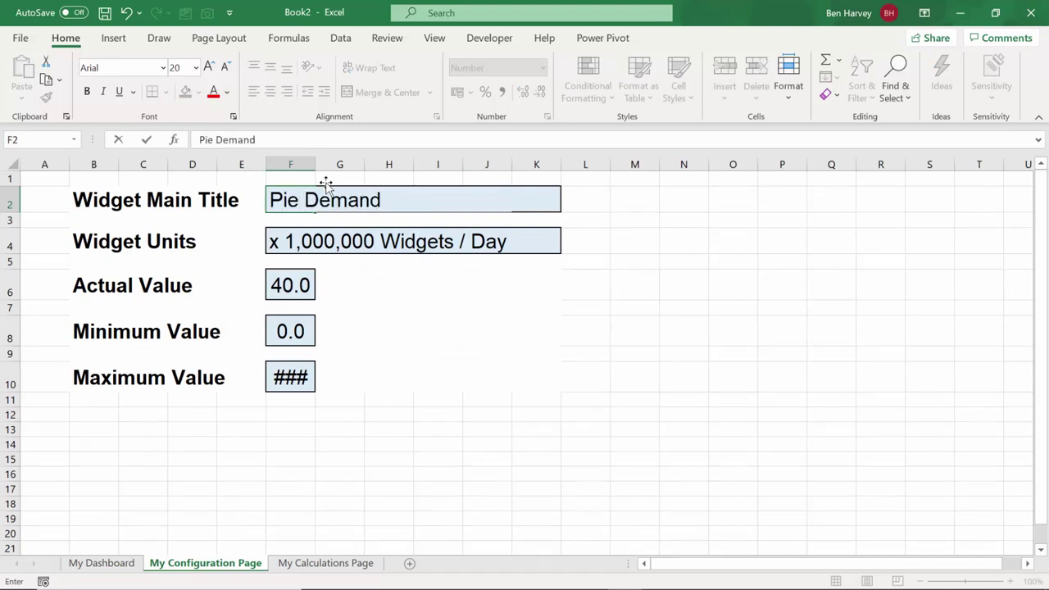
key("BackSpace")
key("BackSpace")
key("BackSpace")
key("BackSpace")
key("BackSpace")
key("BackSpace")
type("Sales")
key("Return")
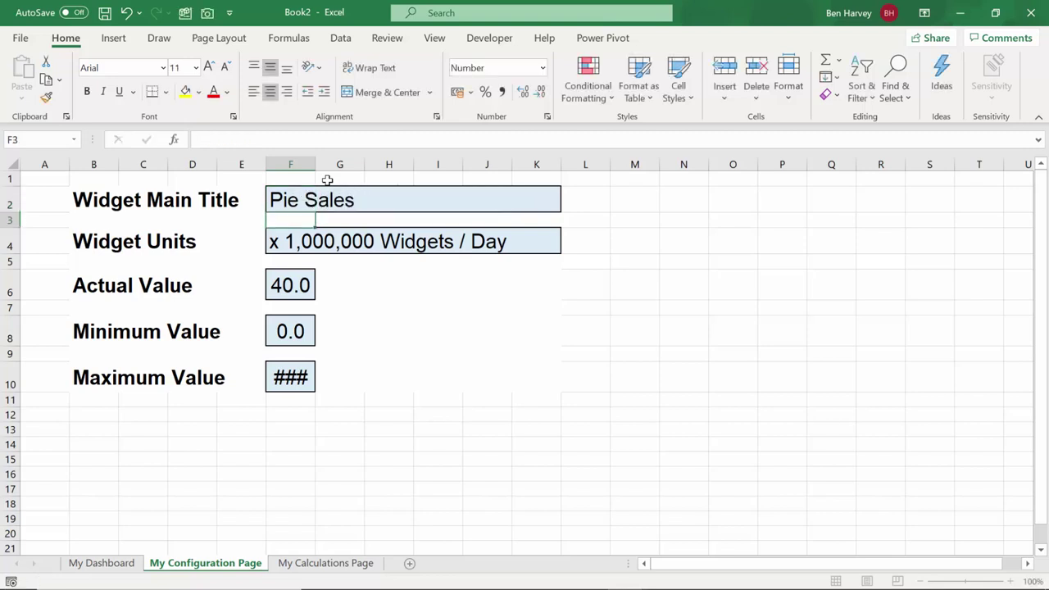
Step: Change the widget units text to 'x 100 Pies / Day'
left_click(291, 237)
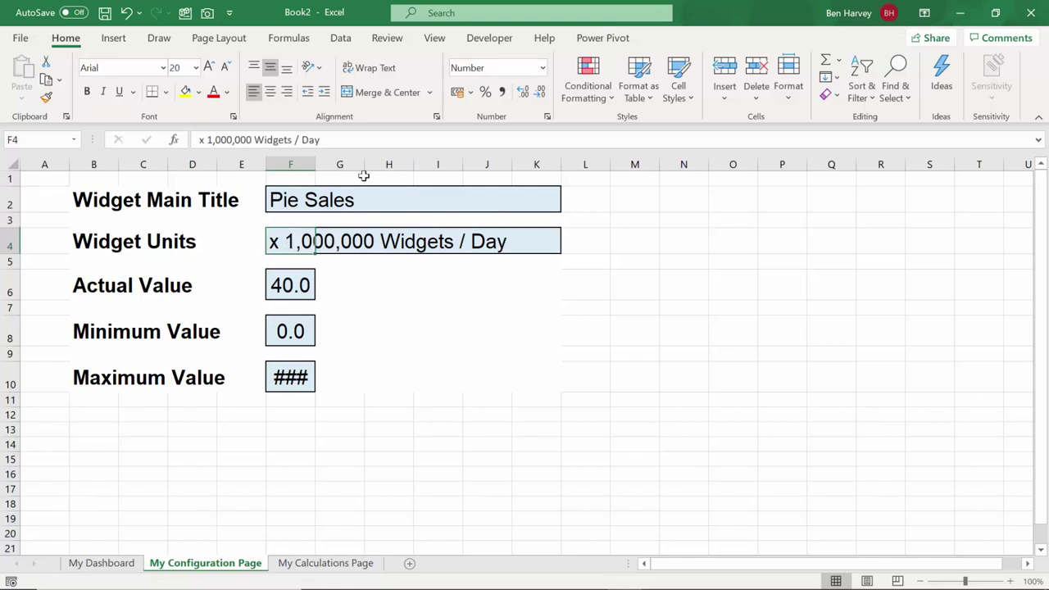
left_click_drag(293, 140, 243, 138)
key("Delete")
key("BackSpace")
key("BackSpace")
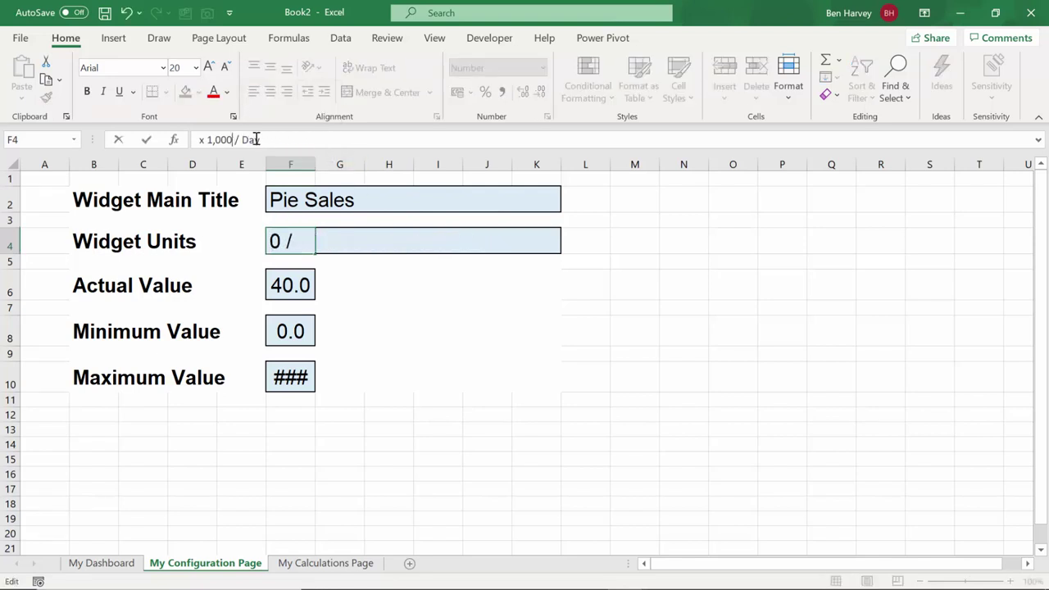
type("Pies")
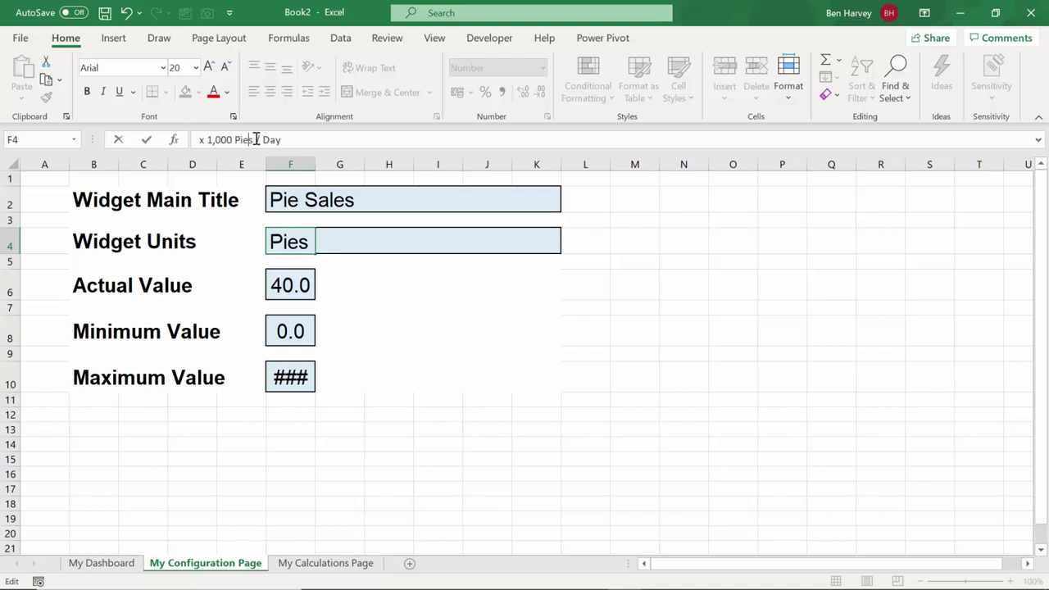
key("Left")
key("Left")
key("Left")
key("Left")
key("Left")
key("BackSpace")
key("BackSpace")
key("BackSpace")
key("BackSpace")
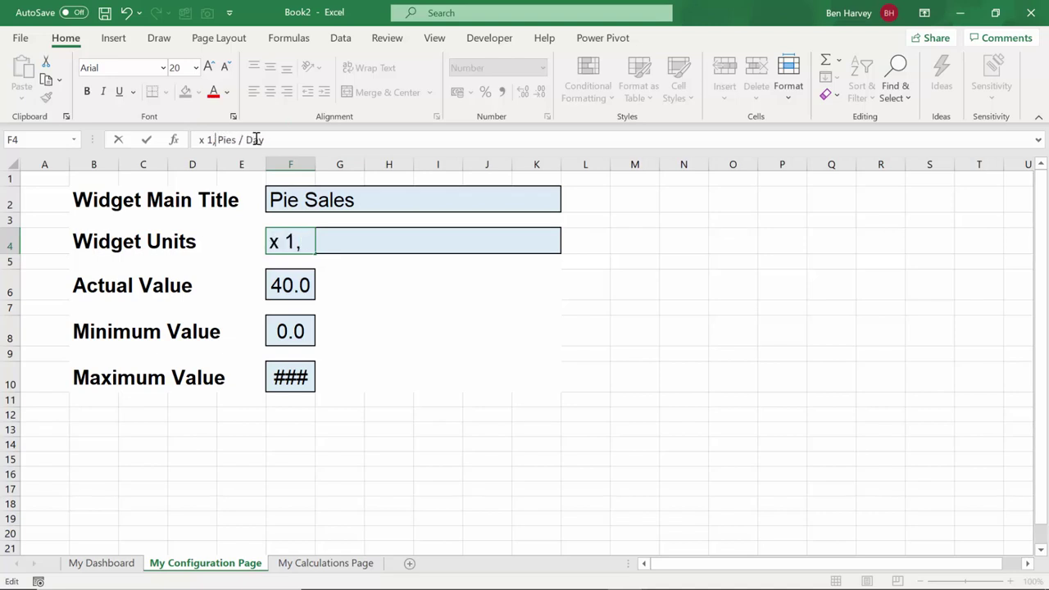
type("00")
key("Return")
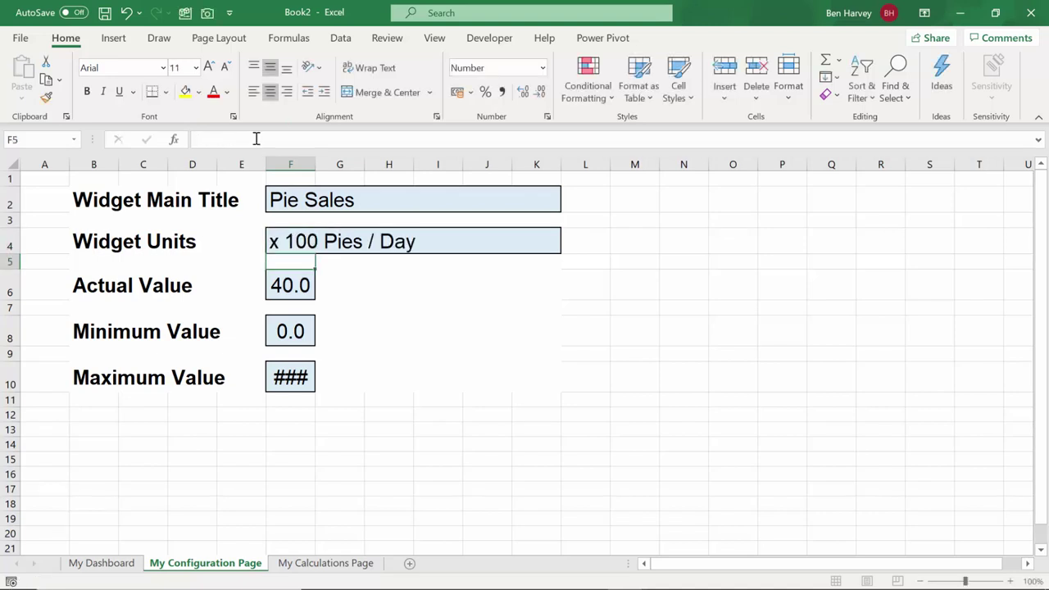
Step: Set Actual Value to 4, keep Minimum at 0 and change Maximum from 100 to 10
left_click(296, 287)
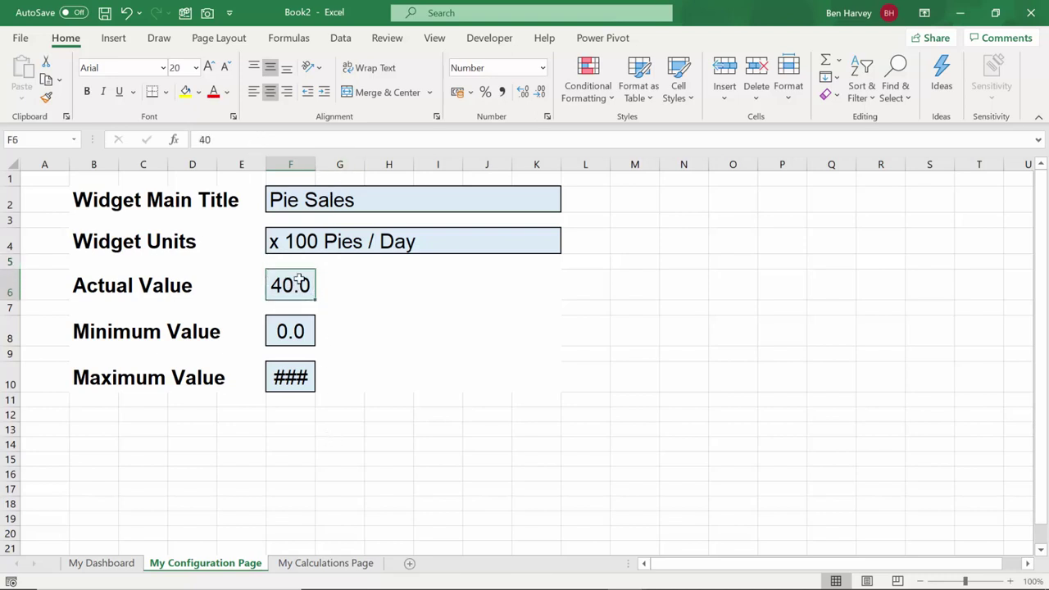
left_click(217, 138)
key("BackSpace")
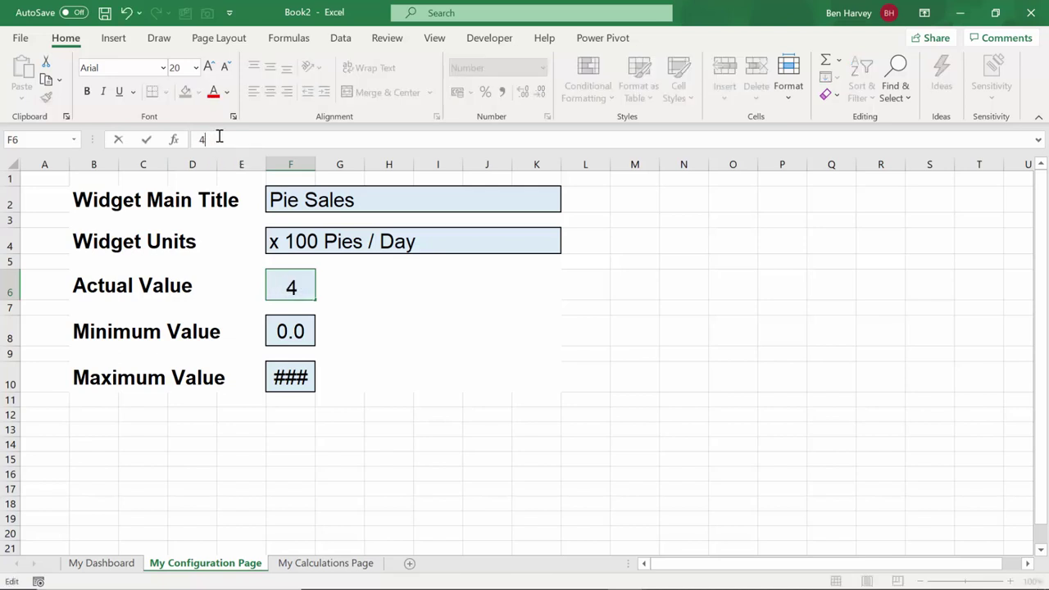
left_click(290, 443)
left_click(297, 330)
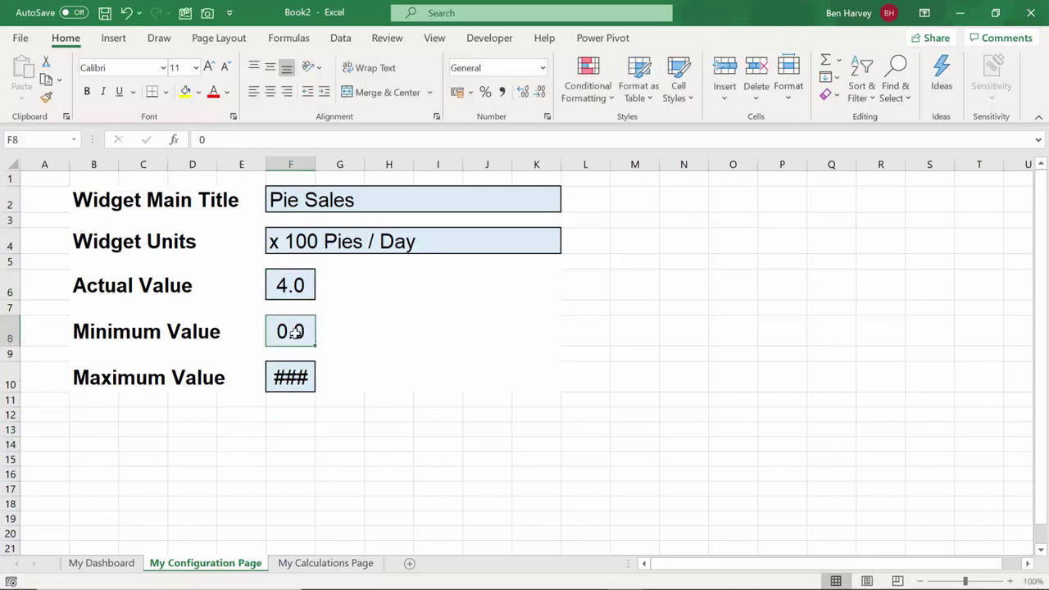
double_click(296, 330)
left_click(310, 429)
double_click(286, 373)
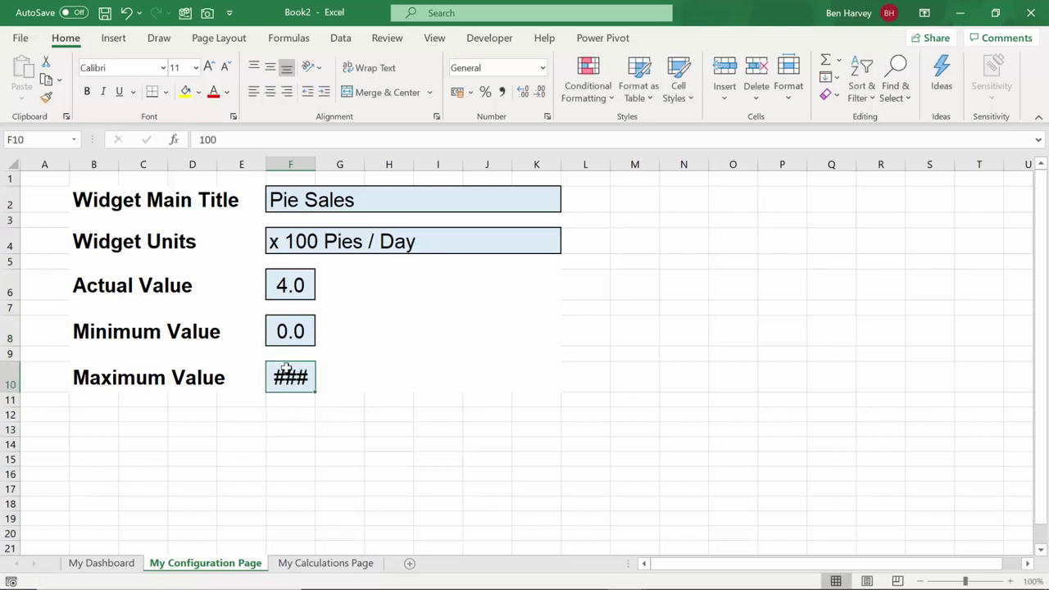
key("BackSpace")
key("Return")
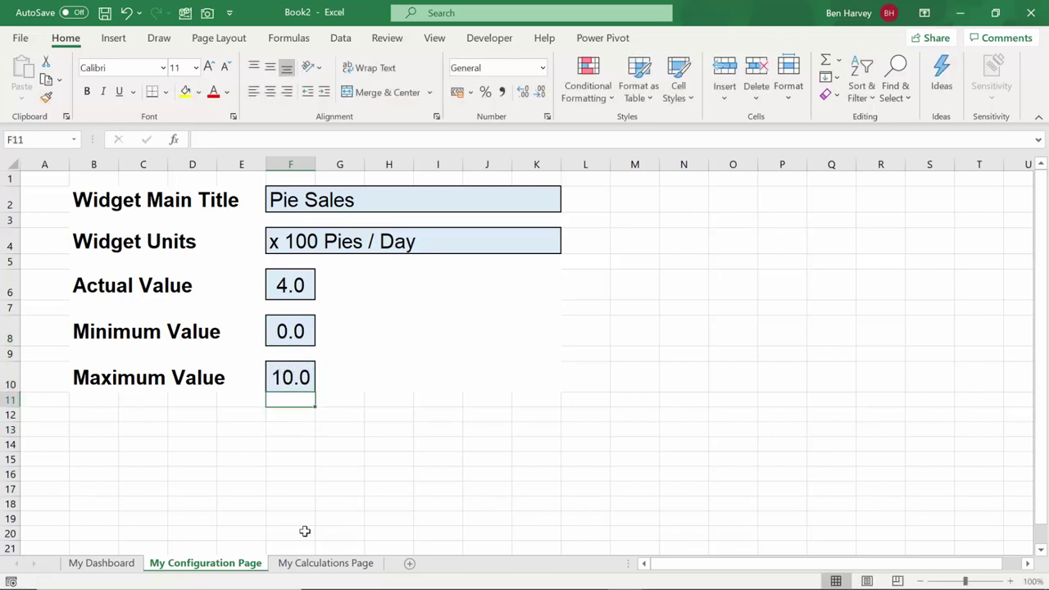
left_click(300, 433)
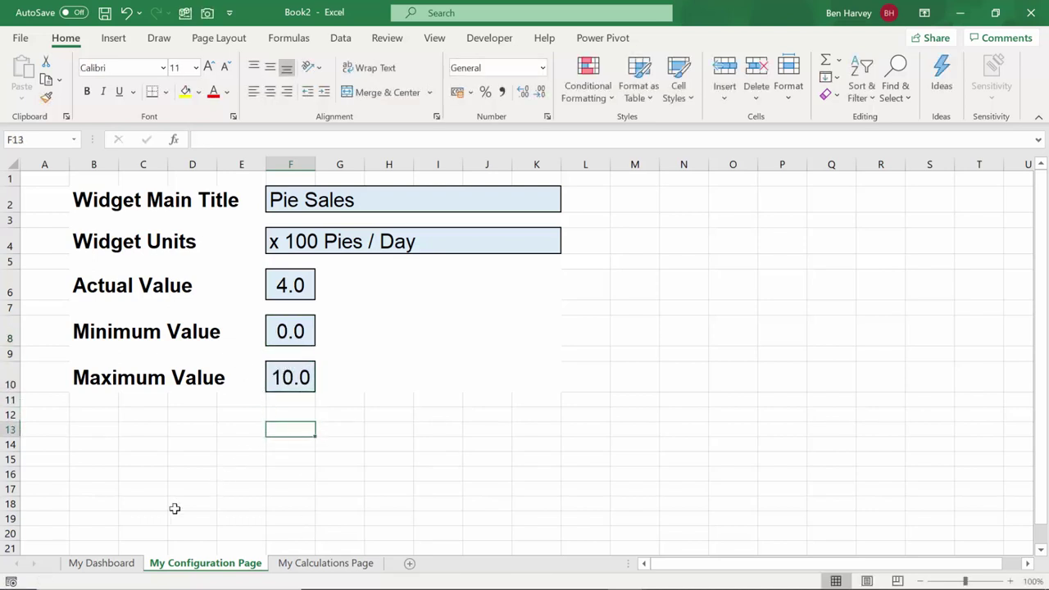
Step: Select the My Dashboard gauge's dial to see its link to Widget Showcase Calcs D39
left_click(112, 562)
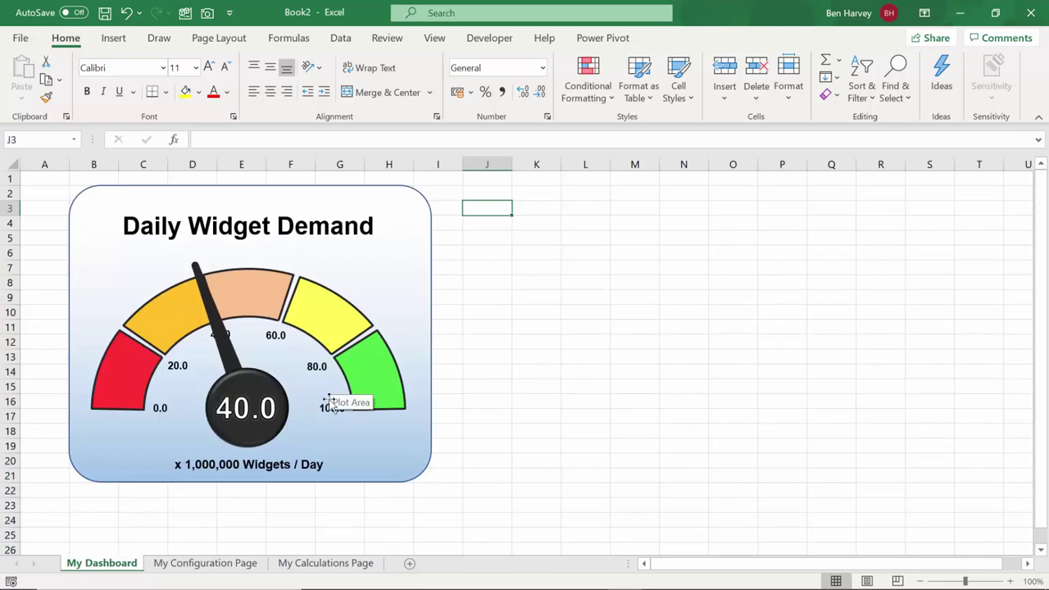
left_click(243, 410)
left_click(242, 410)
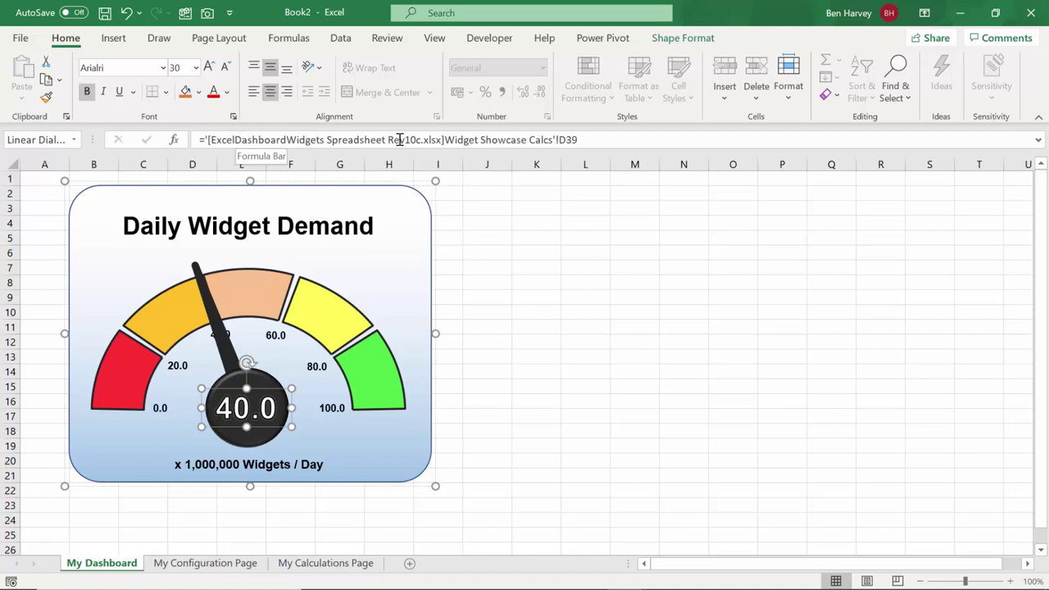
left_click(312, 566)
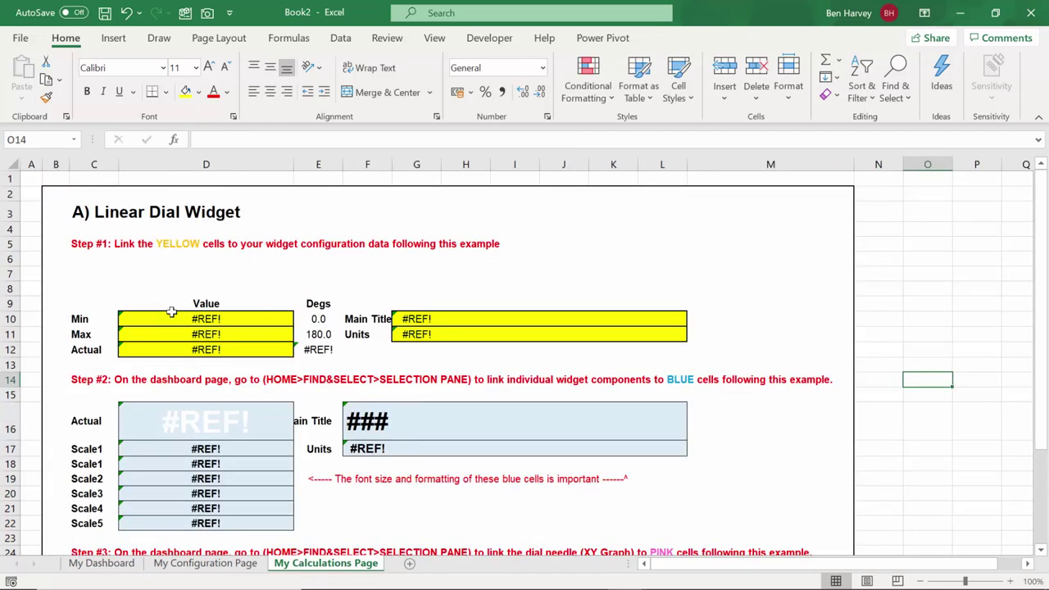
Step: Link D10 to My Configuration Page F8 and D11 to F10 for Min and Max
left_click(203, 319)
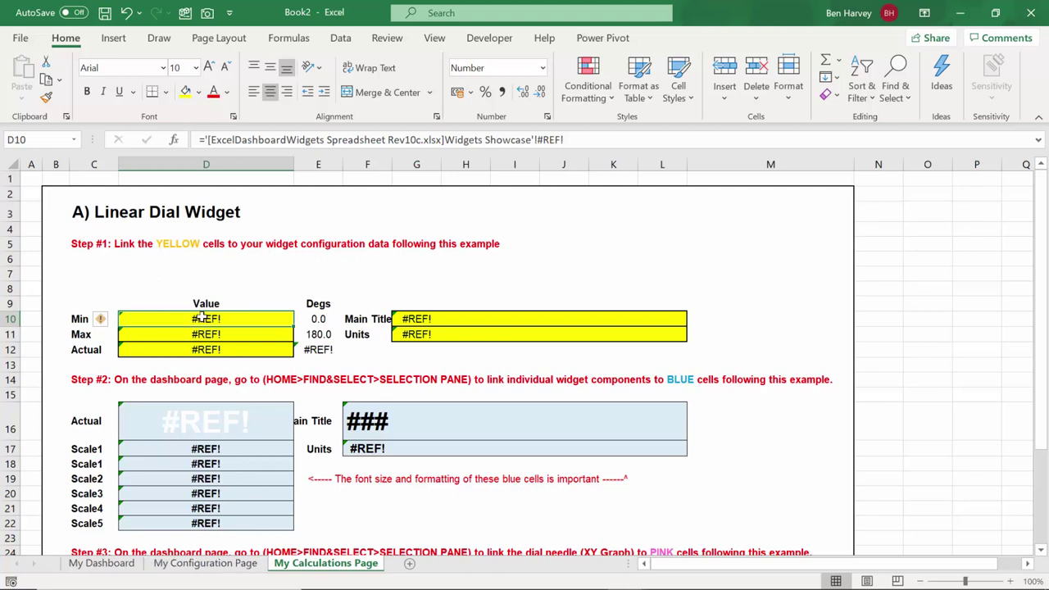
type("=")
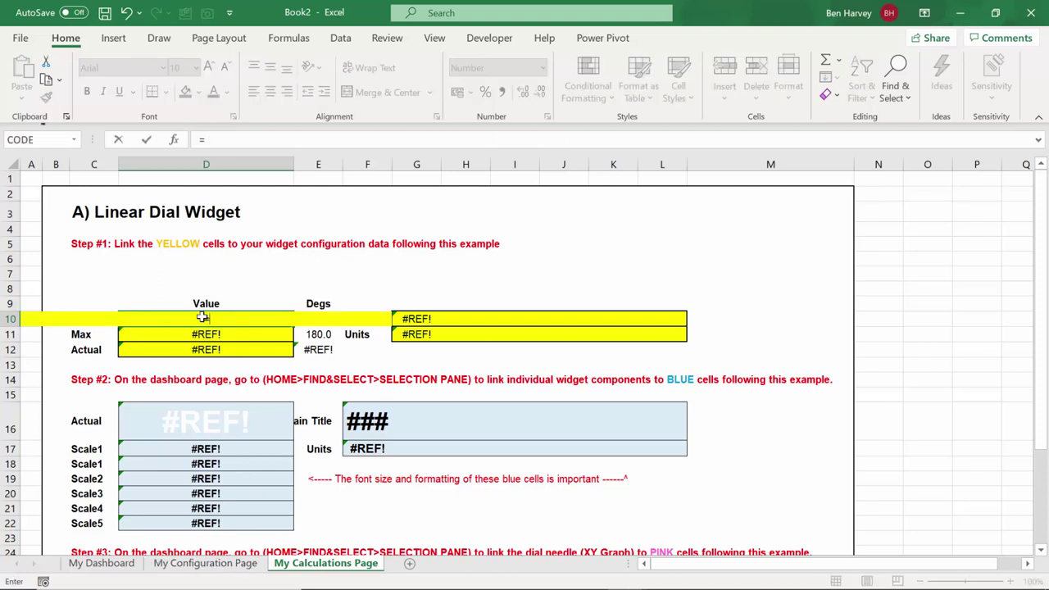
left_click(212, 564)
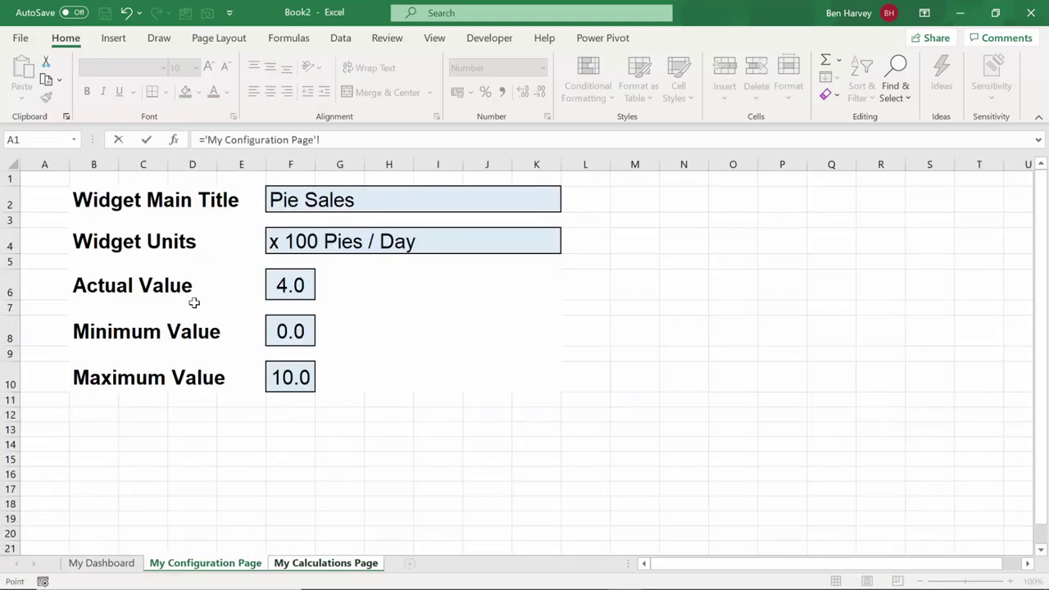
left_click(293, 343)
key("Return")
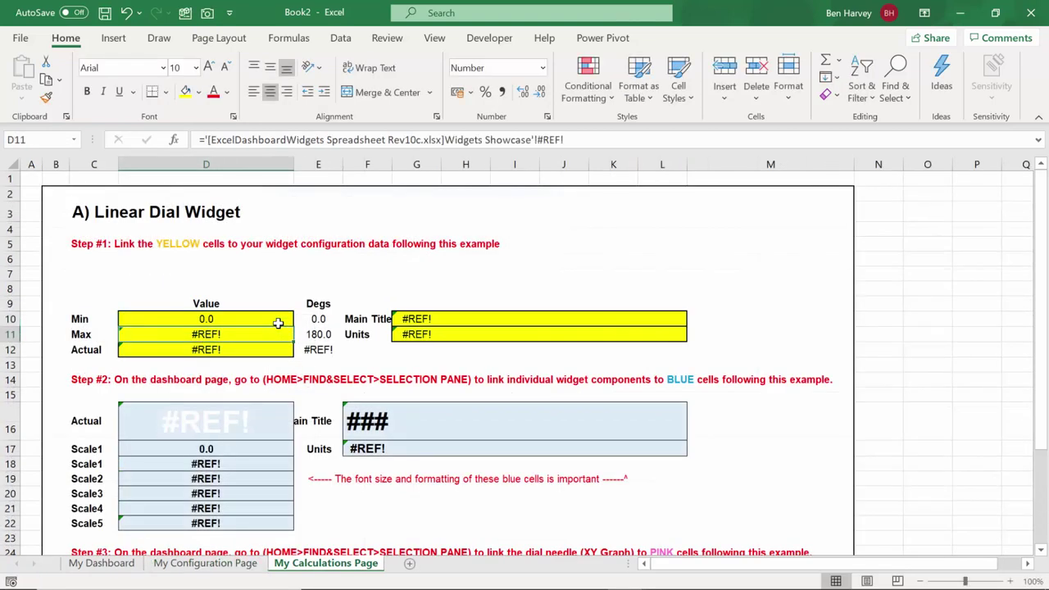
type("=")
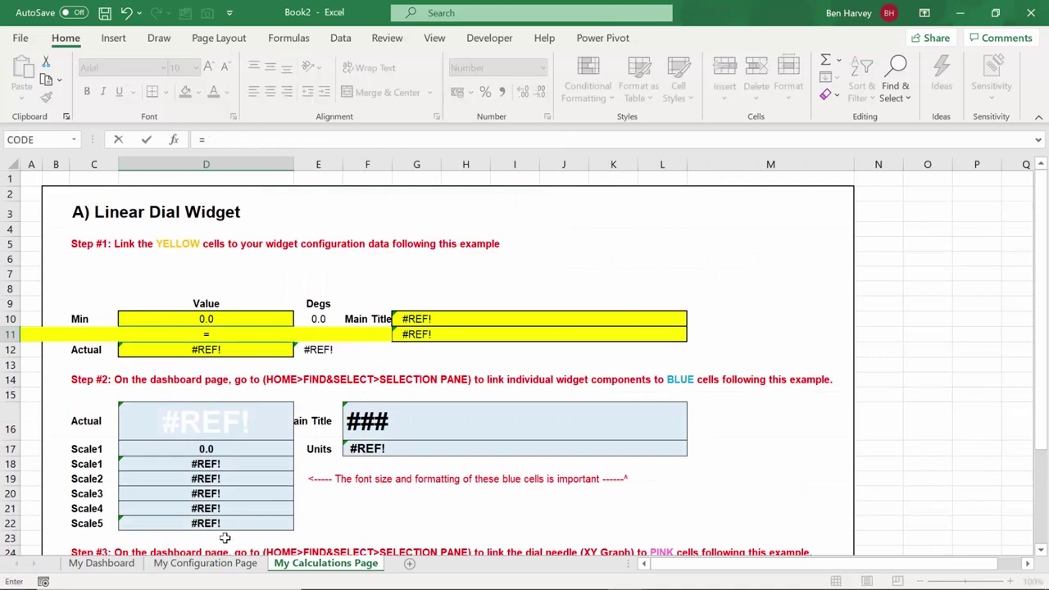
left_click(205, 563)
left_click(292, 385)
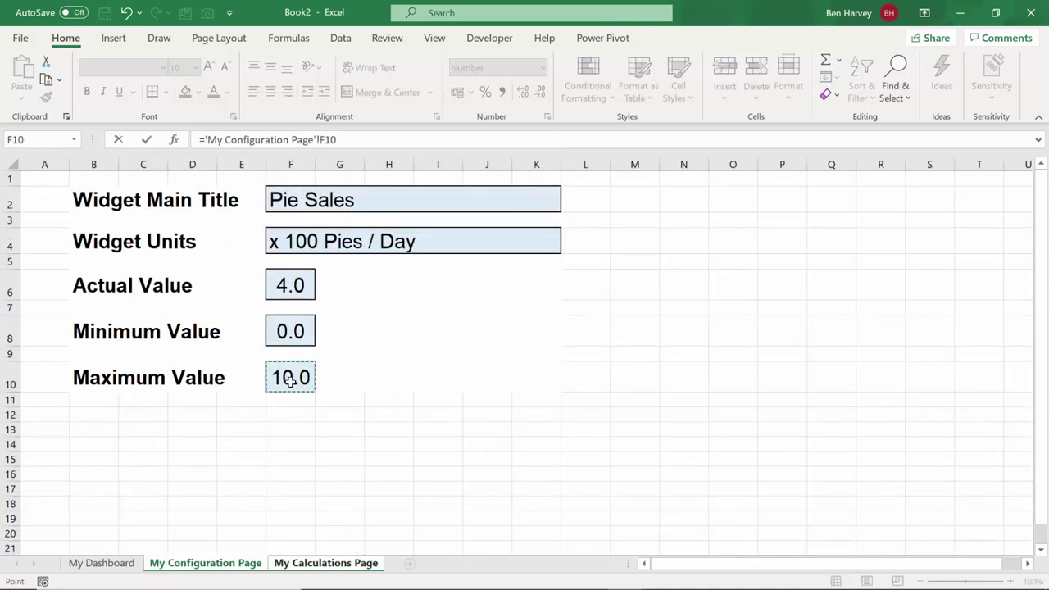
key("Return")
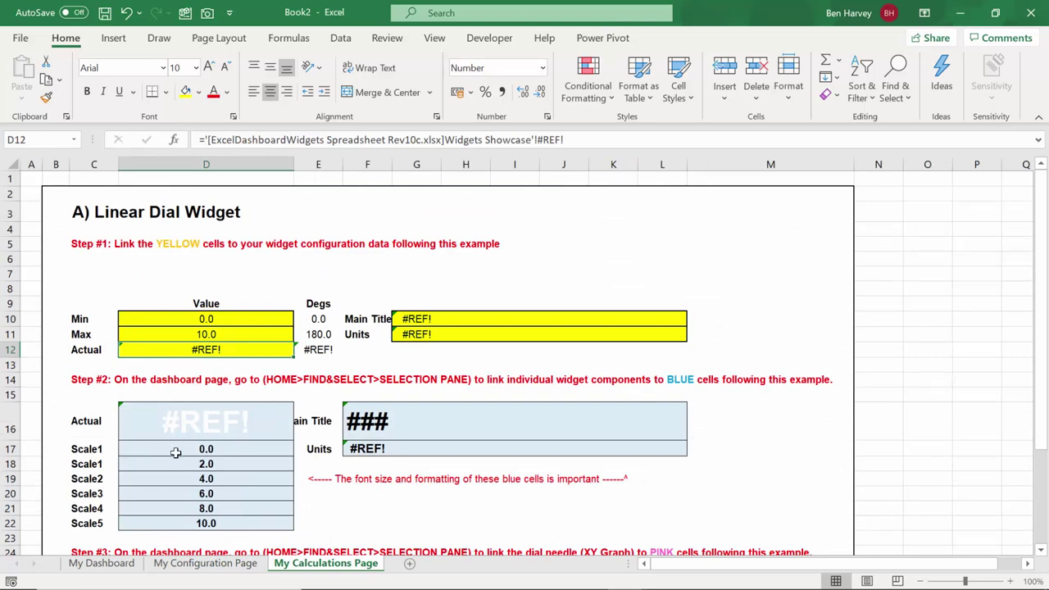
Step: Check the scale formulas in D17:D22, then view the gauge on My Dashboard
left_click(227, 451)
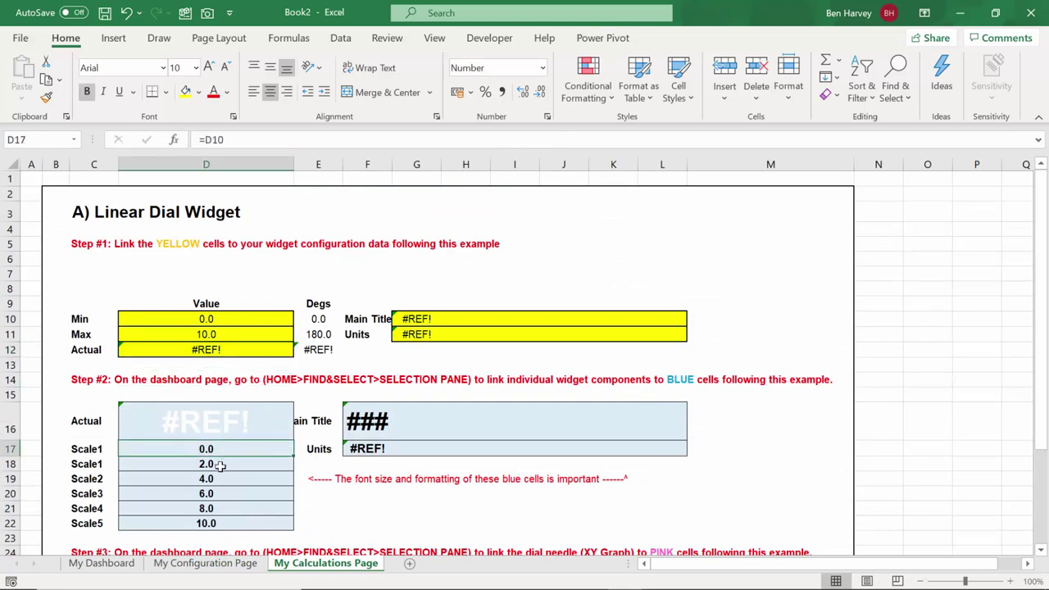
left_click(222, 464)
left_click(220, 479)
left_click(218, 493)
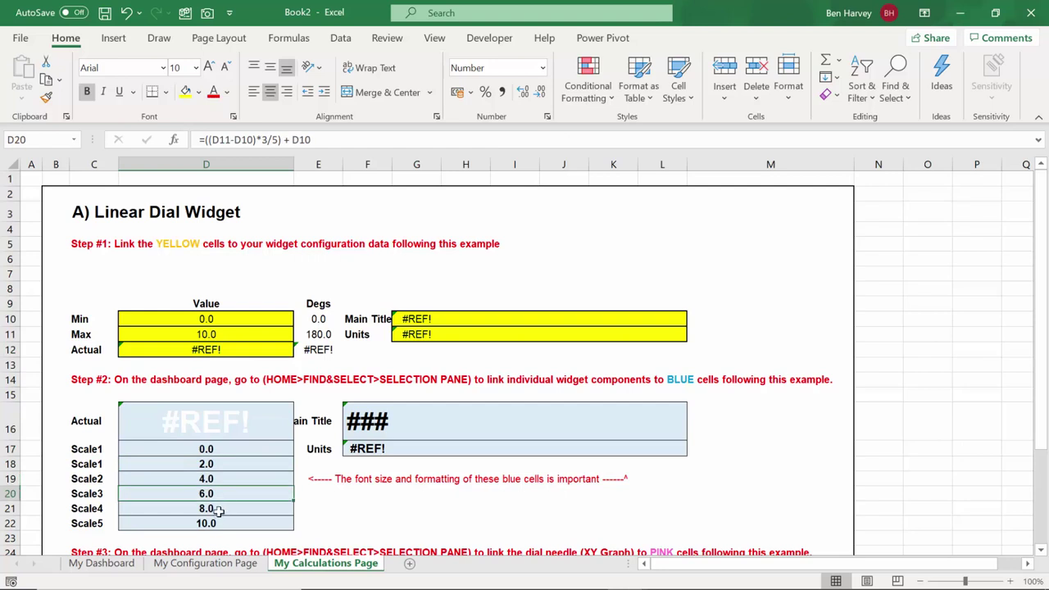
left_click(218, 508)
left_click(215, 523)
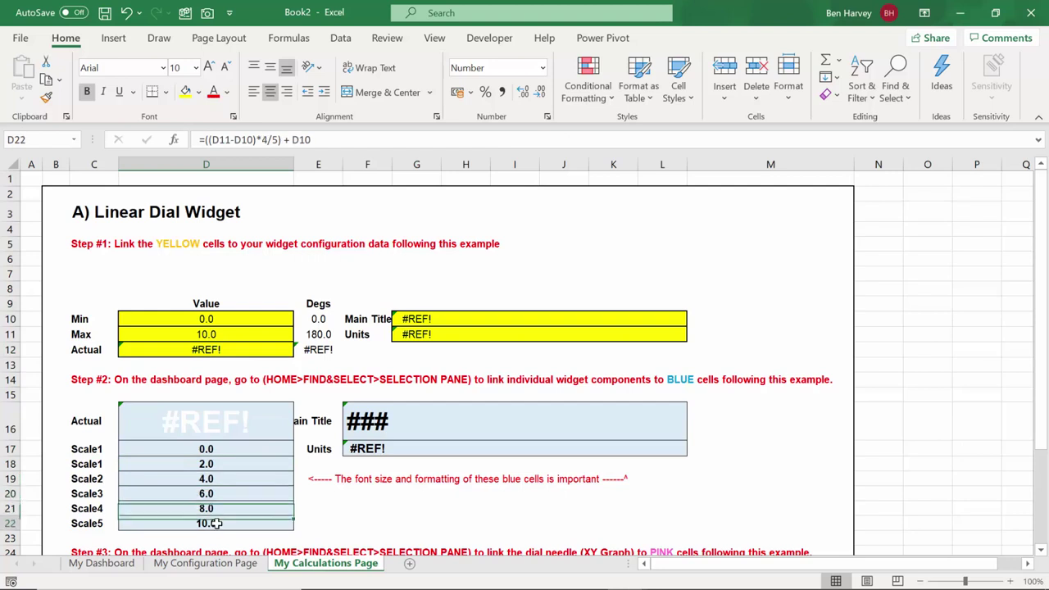
left_click(325, 507)
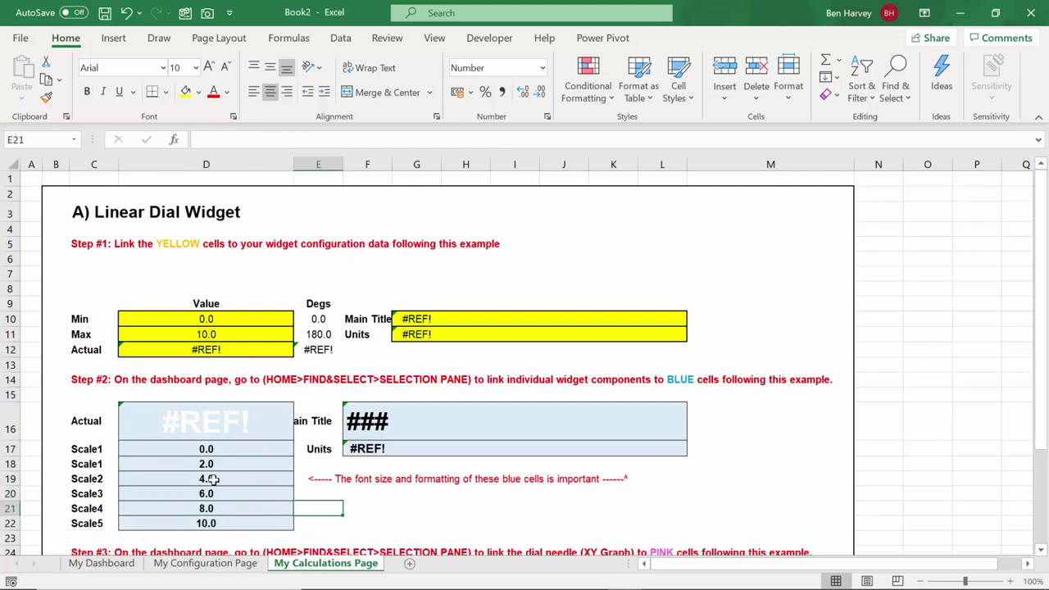
left_click(103, 564)
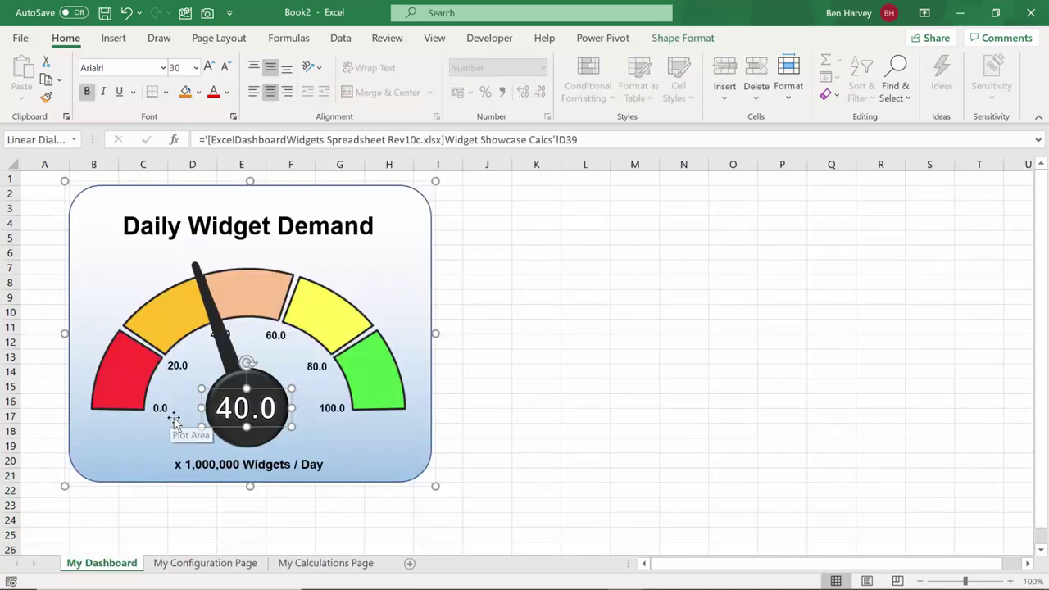
Step: Link G10 to My Configuration Page F2 and G11 to F4 for title and units
left_click(295, 565)
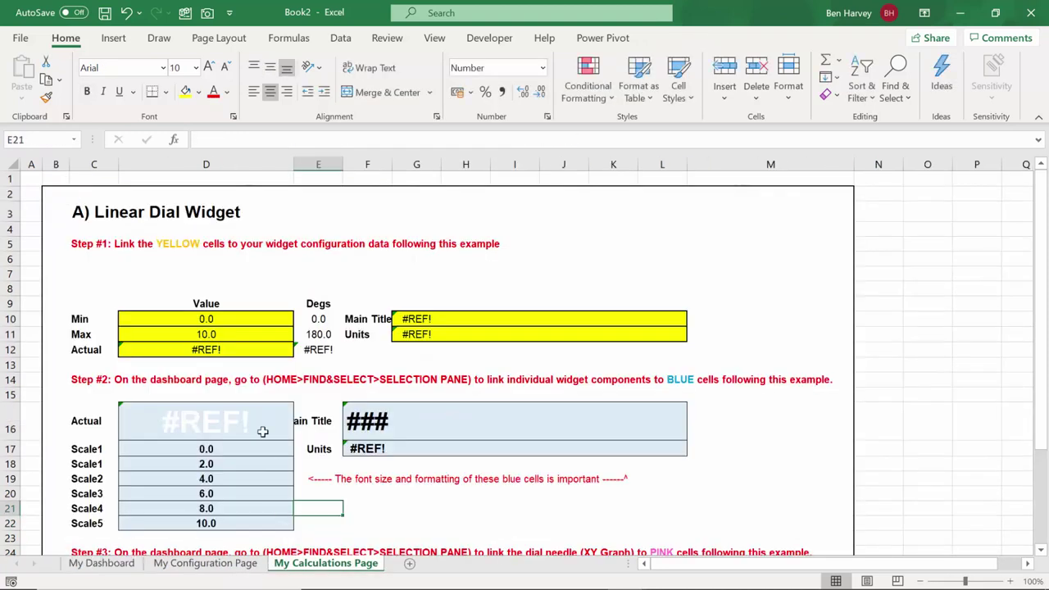
left_click(407, 319)
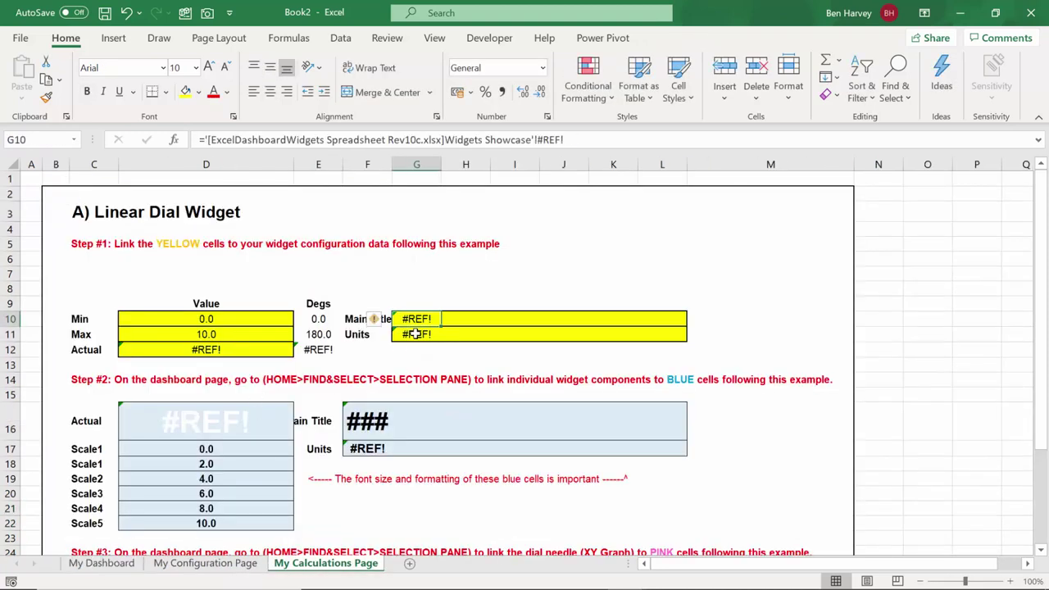
type("=")
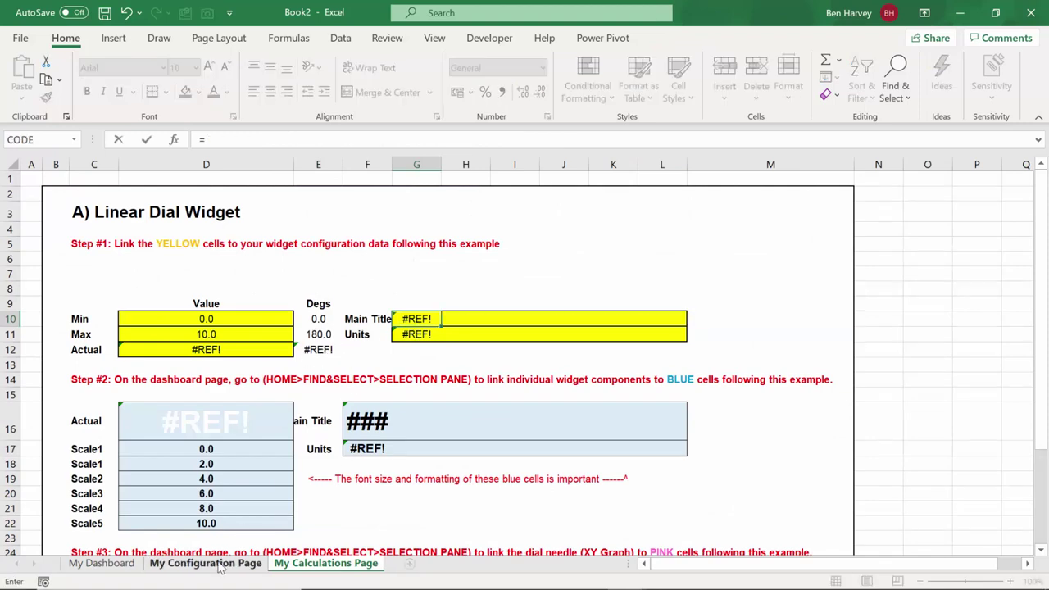
left_click(211, 564)
left_click(289, 205)
key("Return")
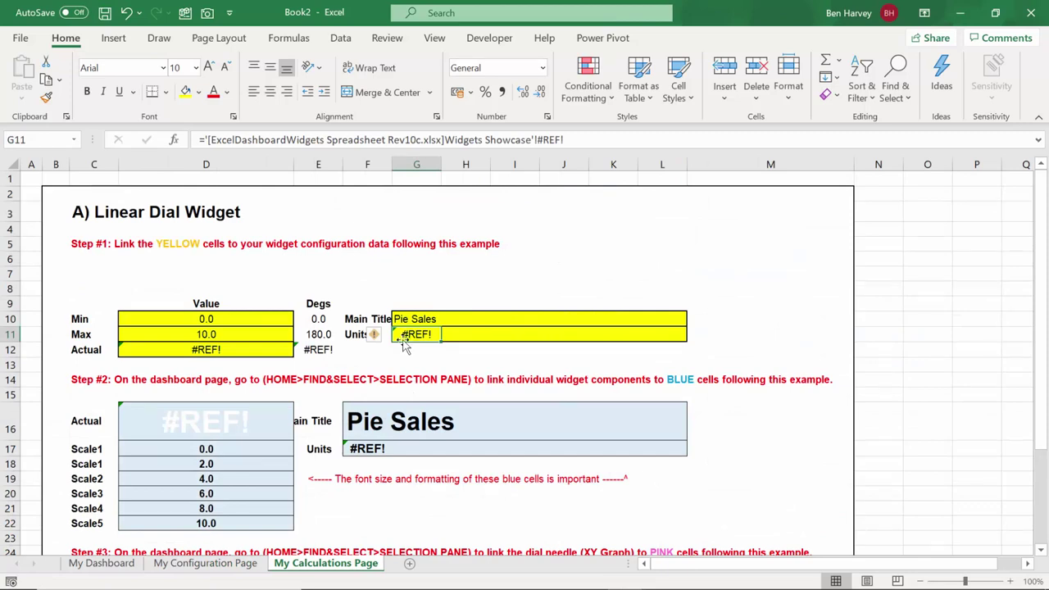
type("=")
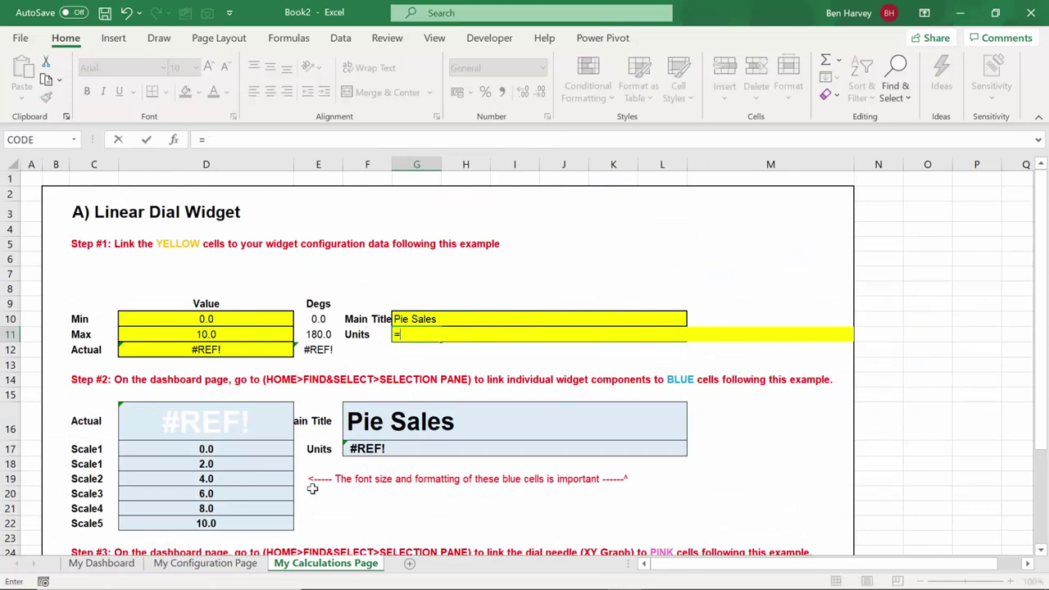
left_click(238, 565)
left_click(277, 239)
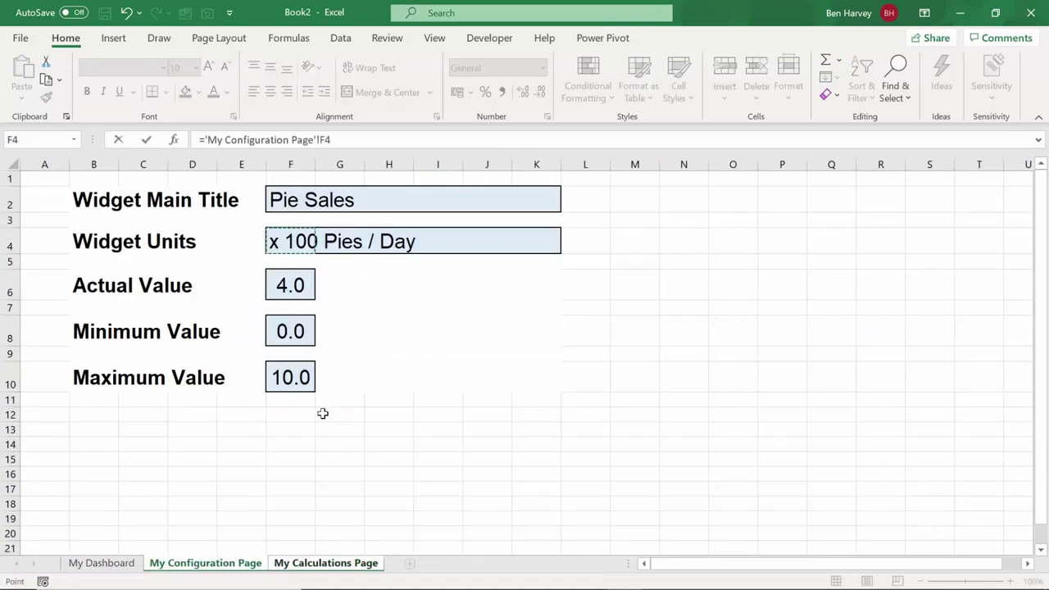
key("Return")
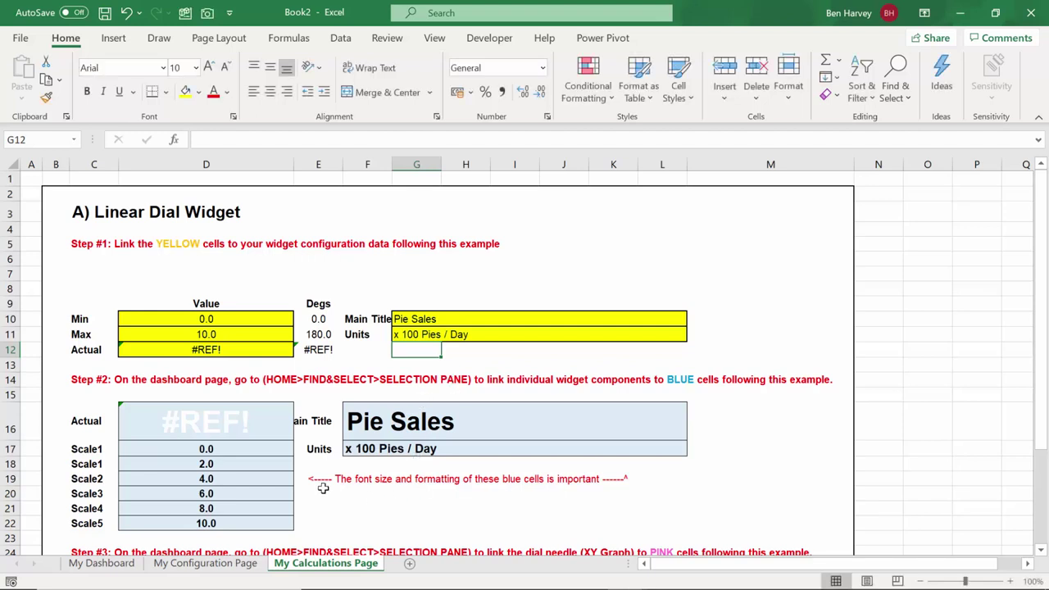
Step: Link the Actual value cell D12 to My Configuration Page F6, giving 4.0
left_click(199, 424)
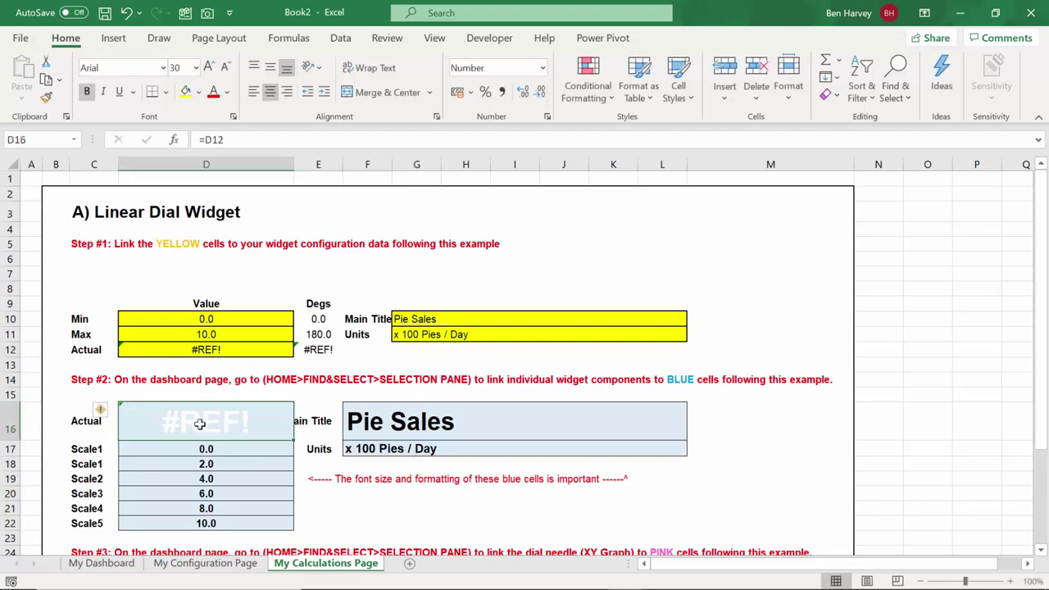
left_click(218, 350)
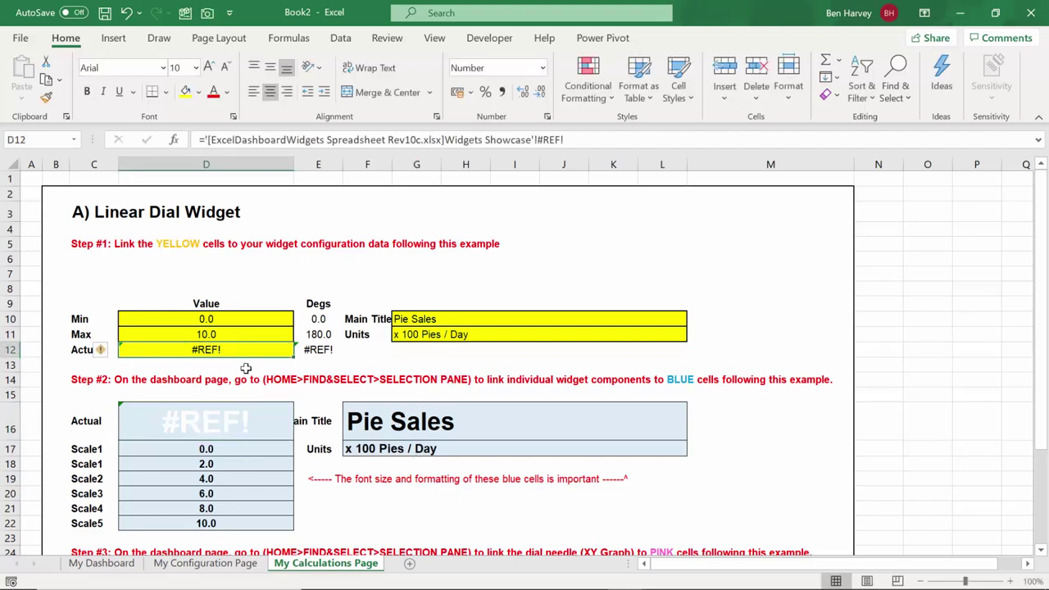
type("=")
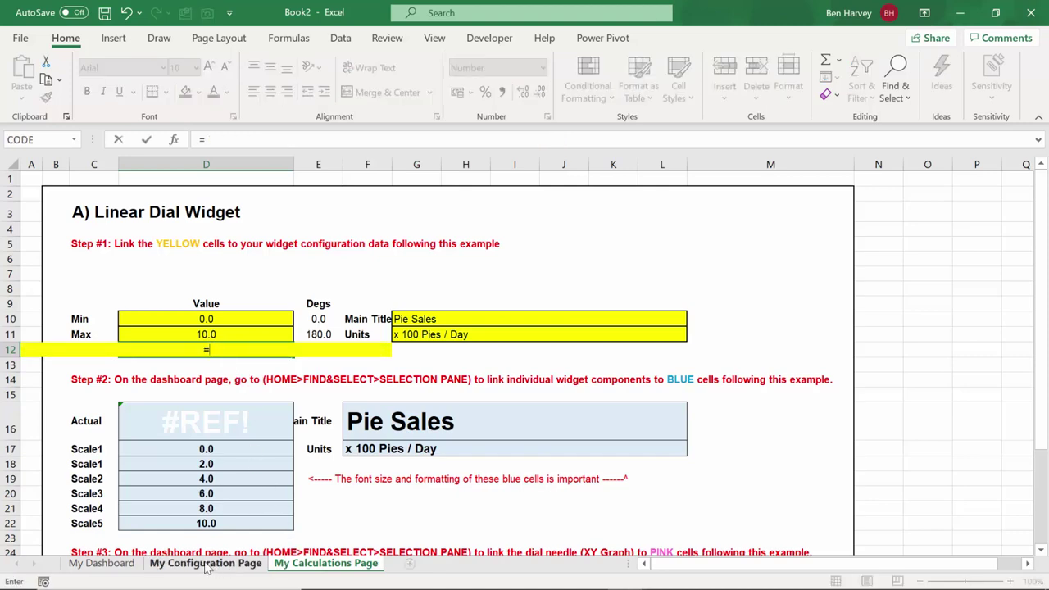
left_click(205, 563)
left_click(279, 297)
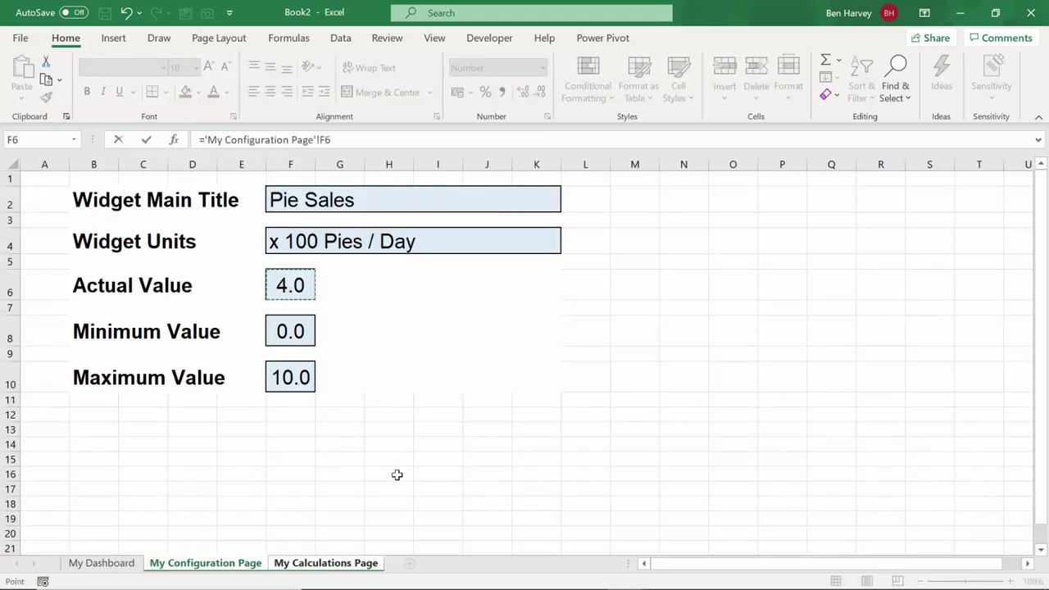
key("Return")
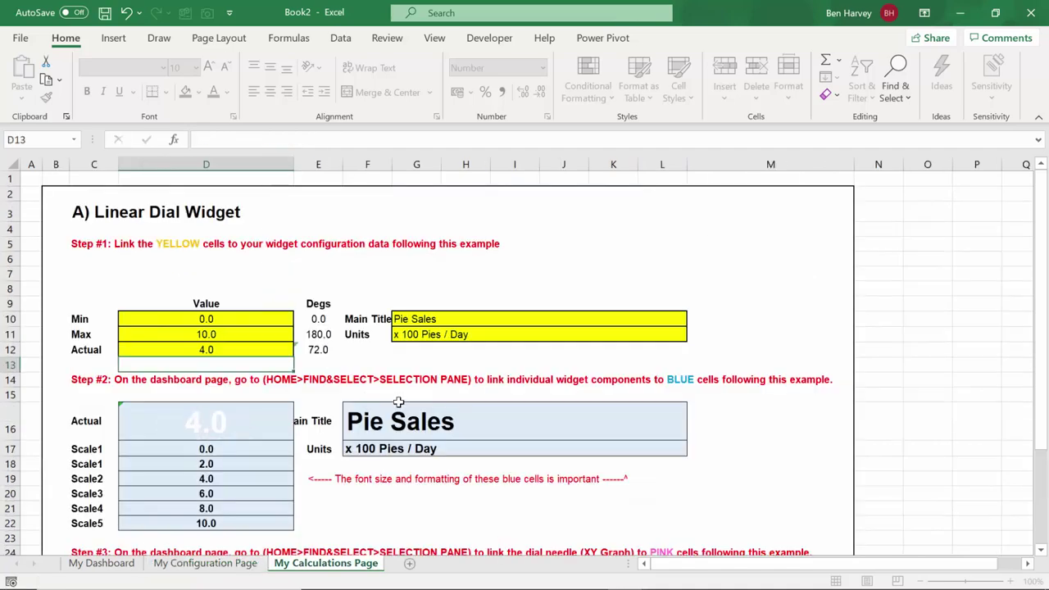
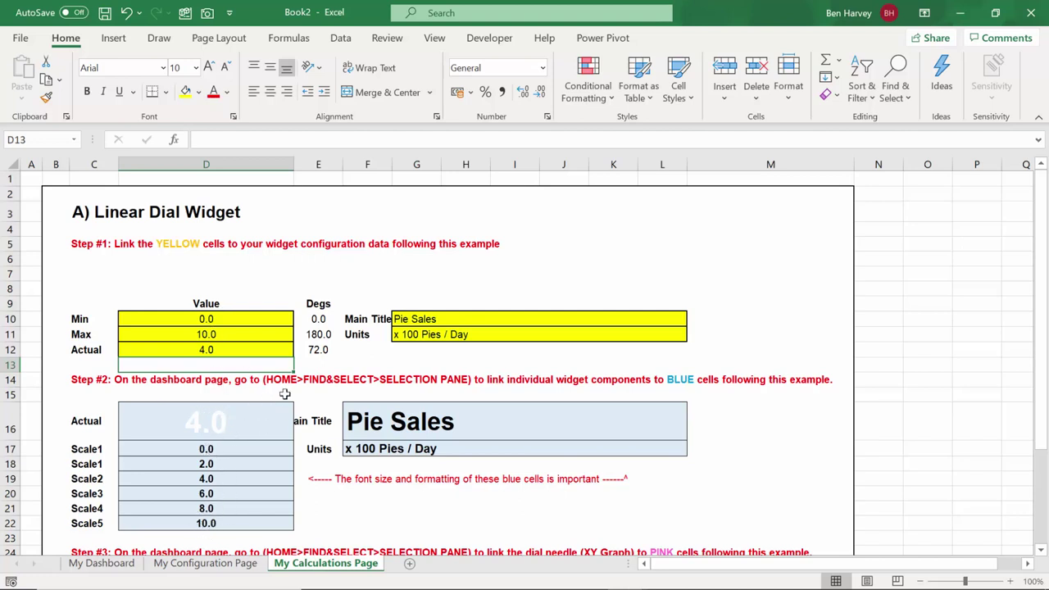
Step: Widen column E on My Calculations Page to about 11.27 so the Main Title label fits
scroll(316, 467, "down", 4)
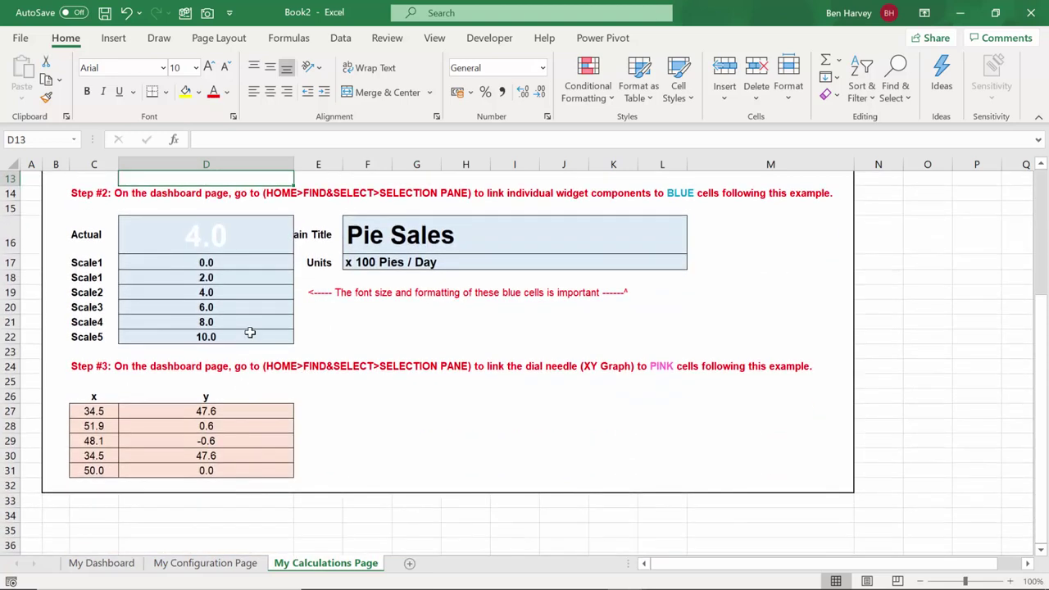
scroll(251, 333, "up", 2)
scroll(234, 437, "down", 1)
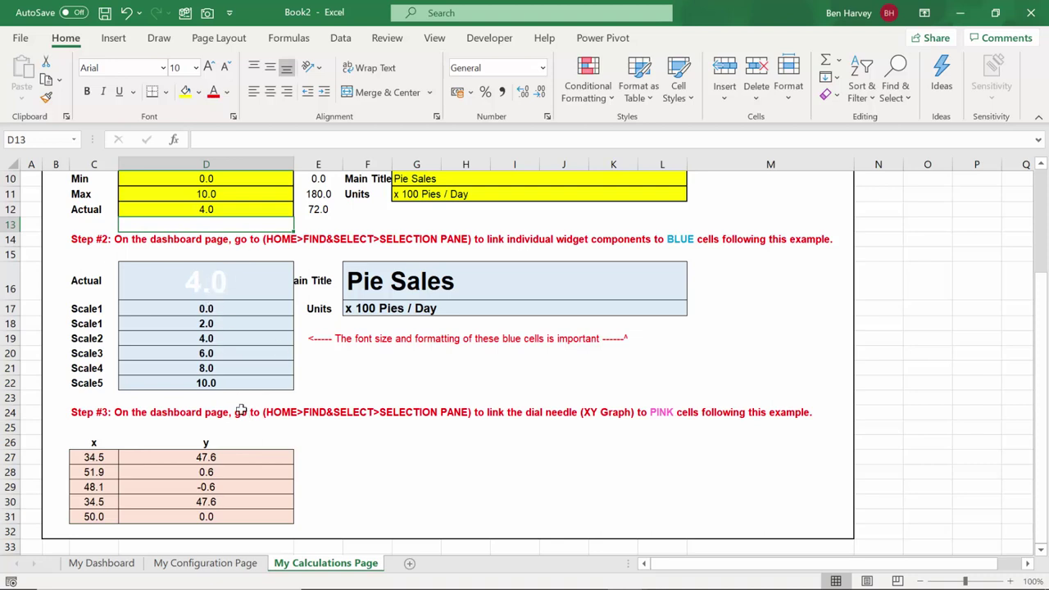
left_click(101, 563)
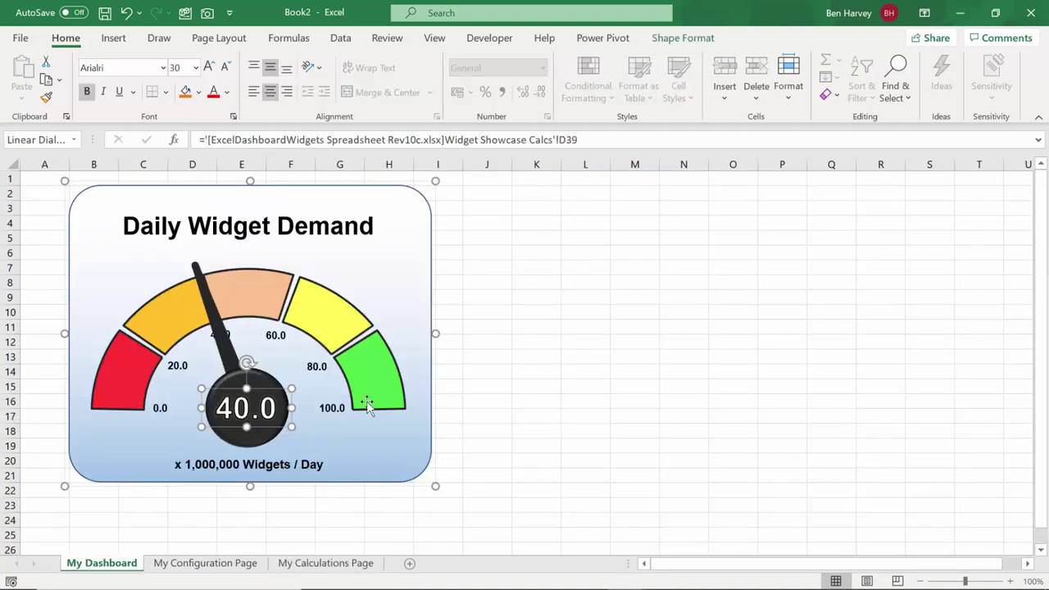
key("Escape")
left_click(325, 563)
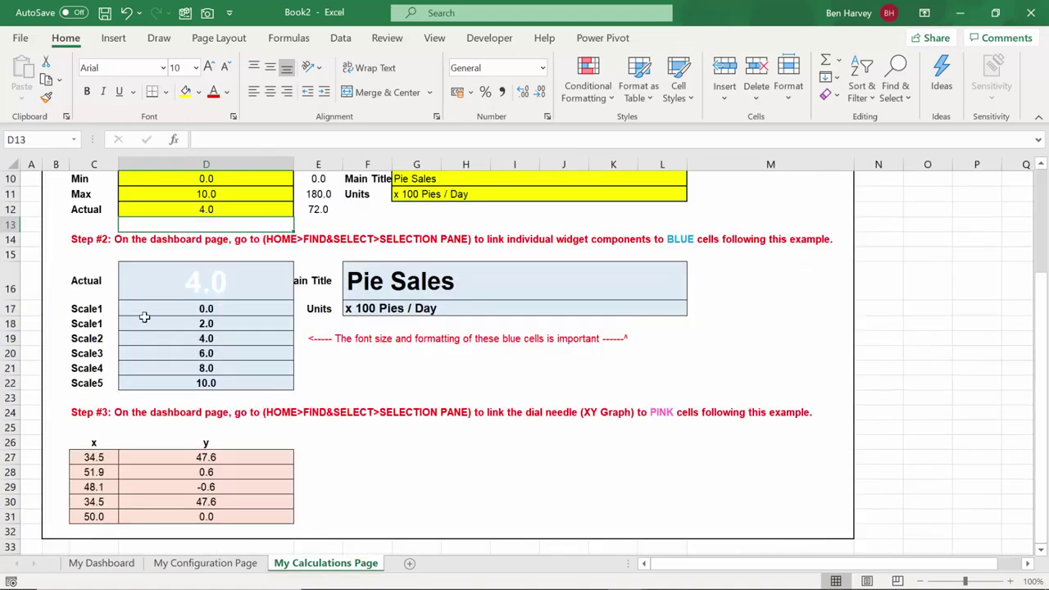
scroll(193, 347, "up", 1)
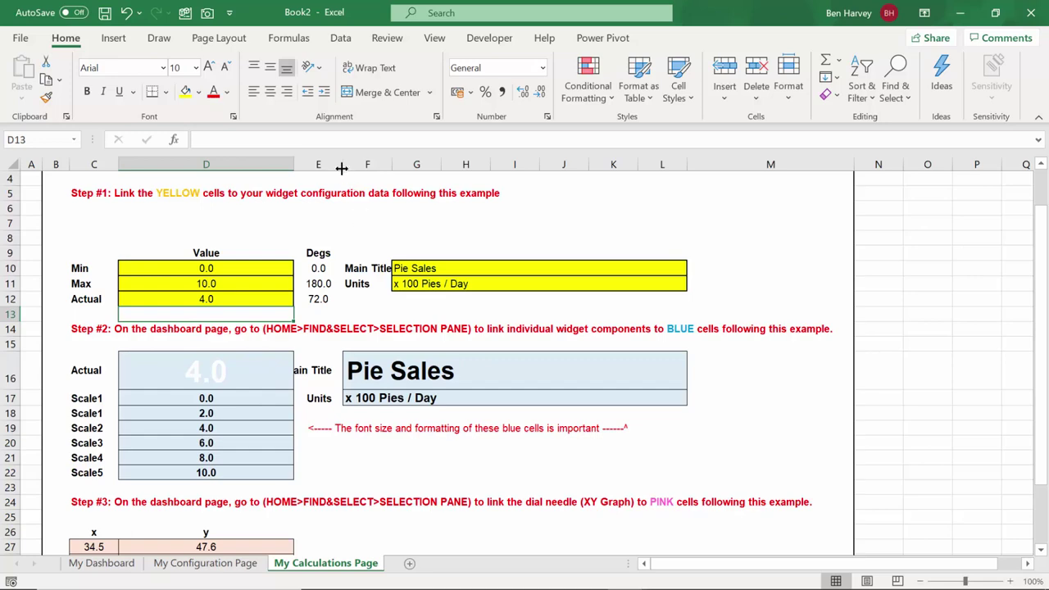
left_click_drag(342, 168, 362, 160)
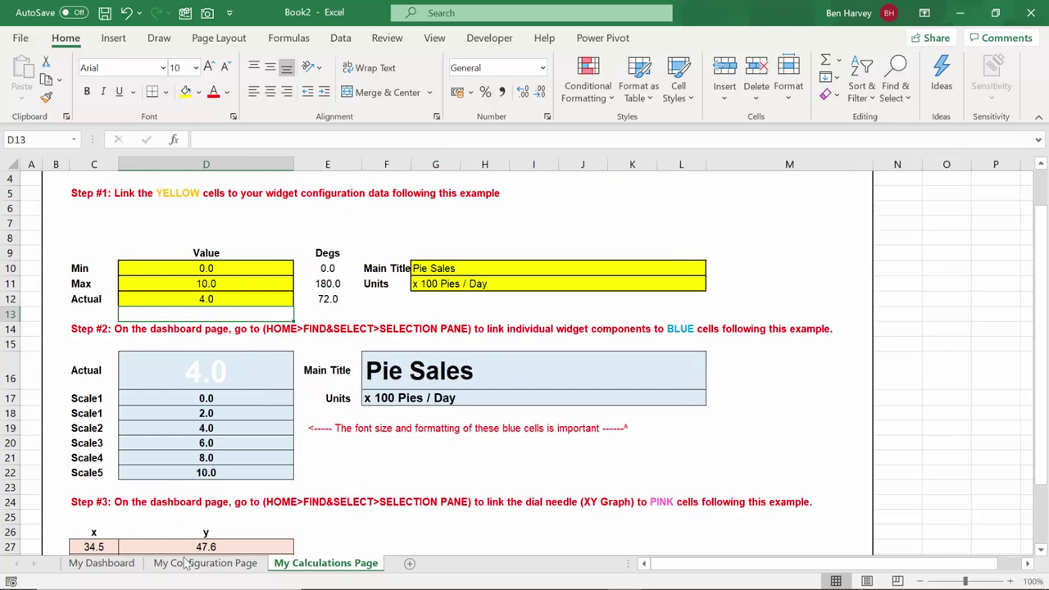
Step: Open the Selection Pane on My Dashboard and select the Linear Dial Main Value shape
left_click(102, 563)
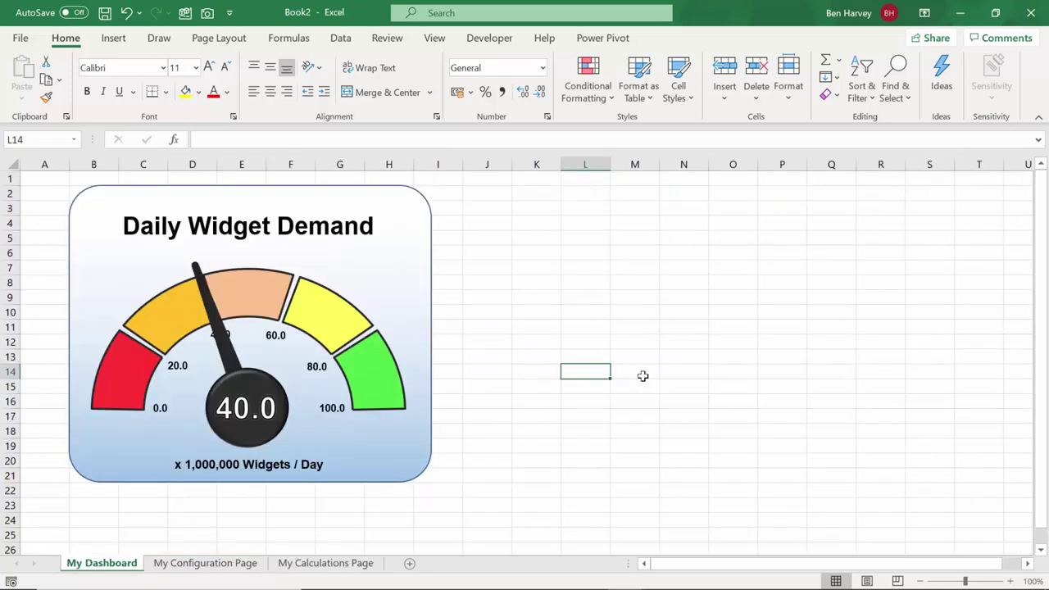
left_click(896, 89)
left_click(941, 351)
left_click(325, 563)
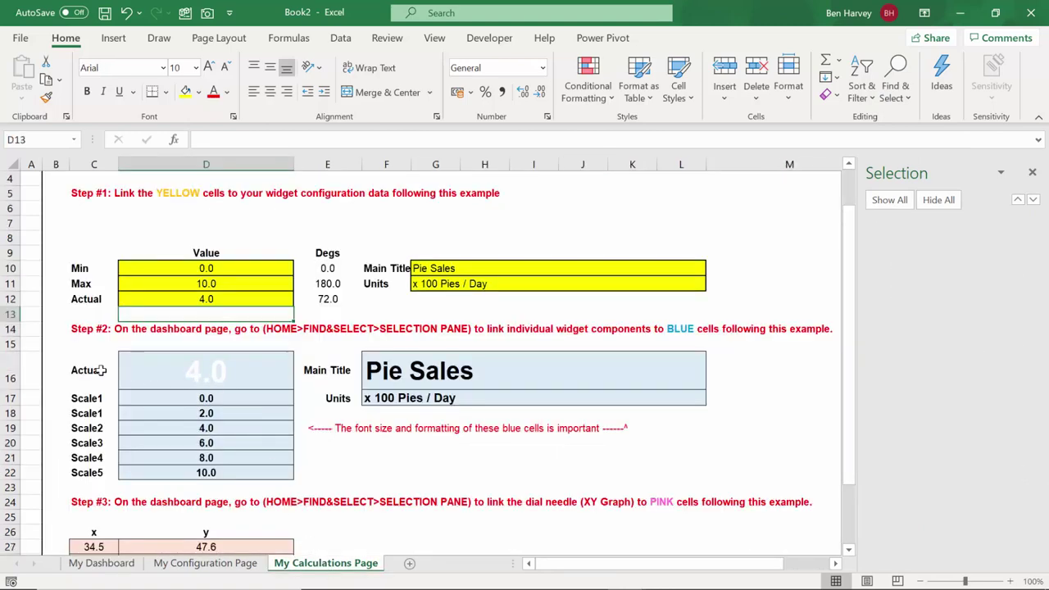
left_click(102, 563)
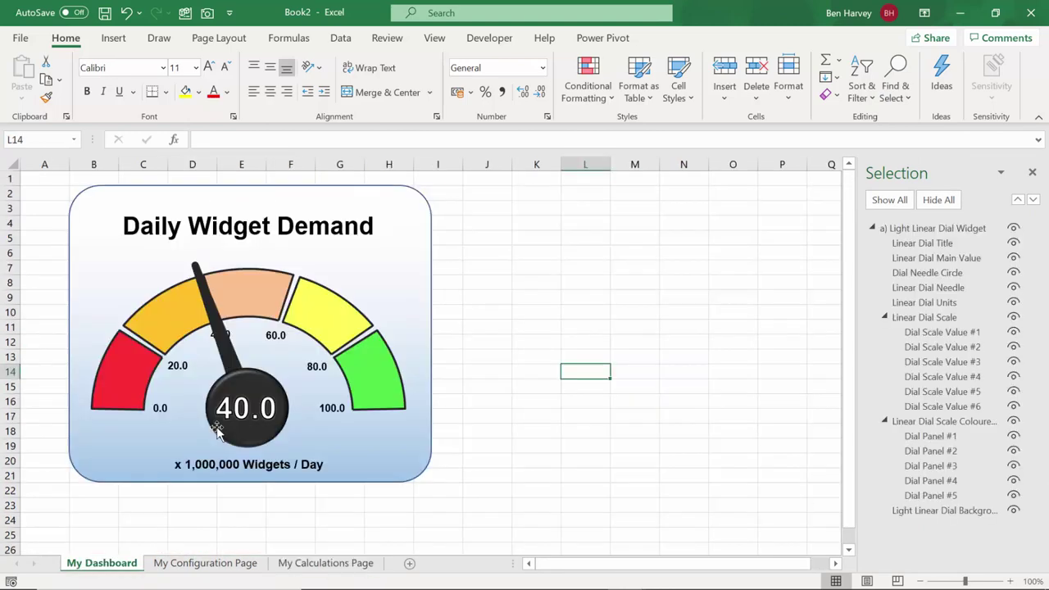
left_click(942, 259)
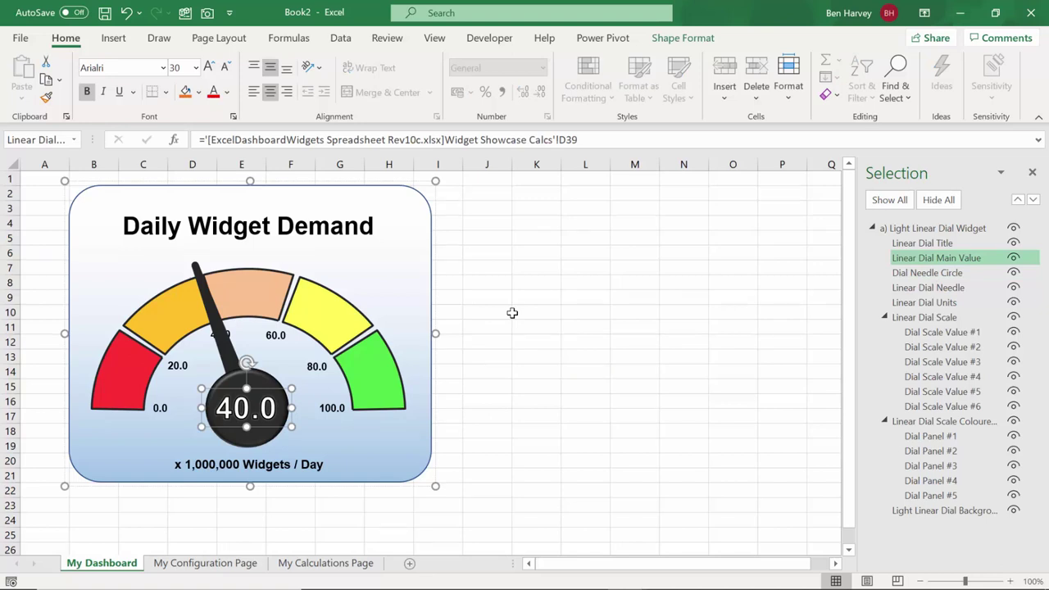
Step: Link the main value readout to 'My Calculations Page'!D16 so it shows 4.0
type("=")
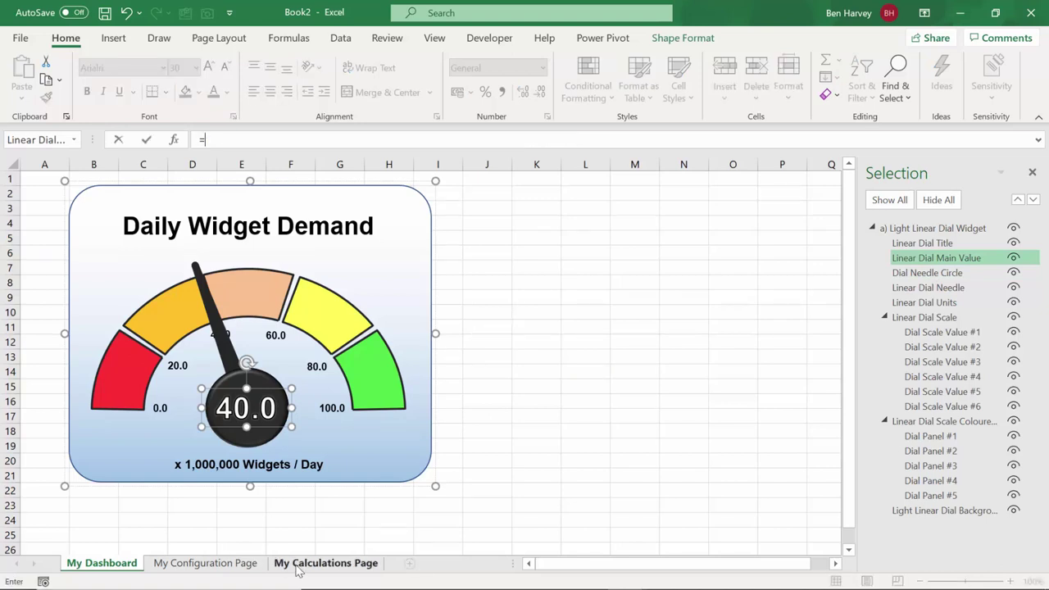
left_click(303, 568)
left_click(203, 377)
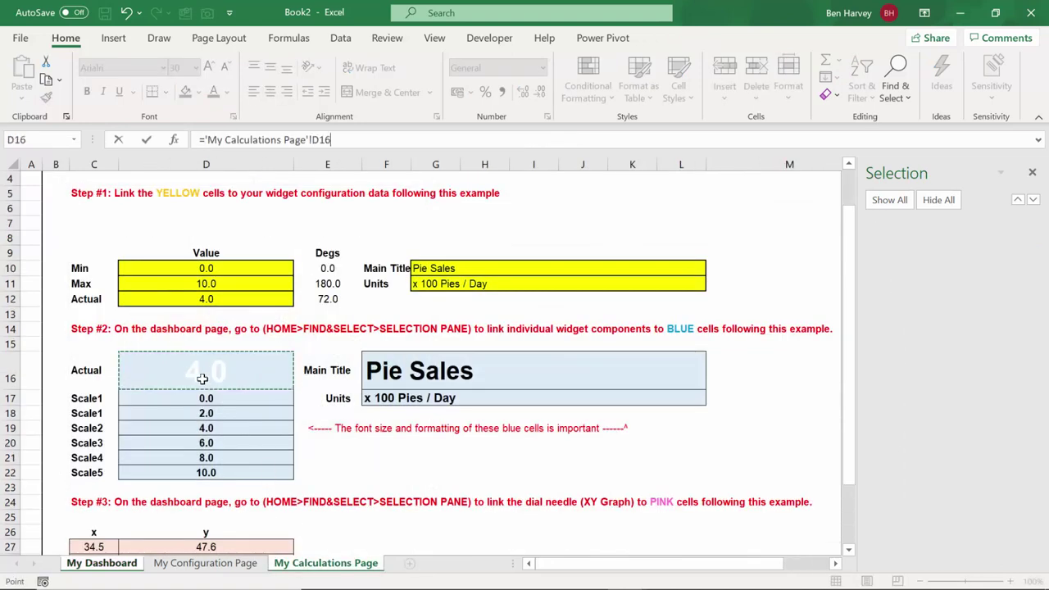
key("Return")
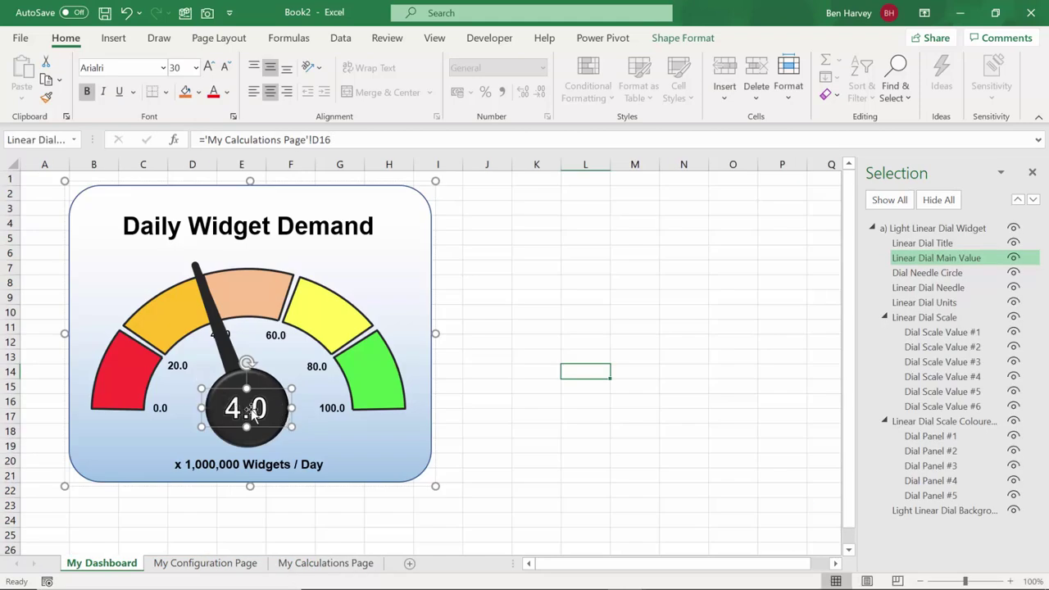
left_click(485, 448)
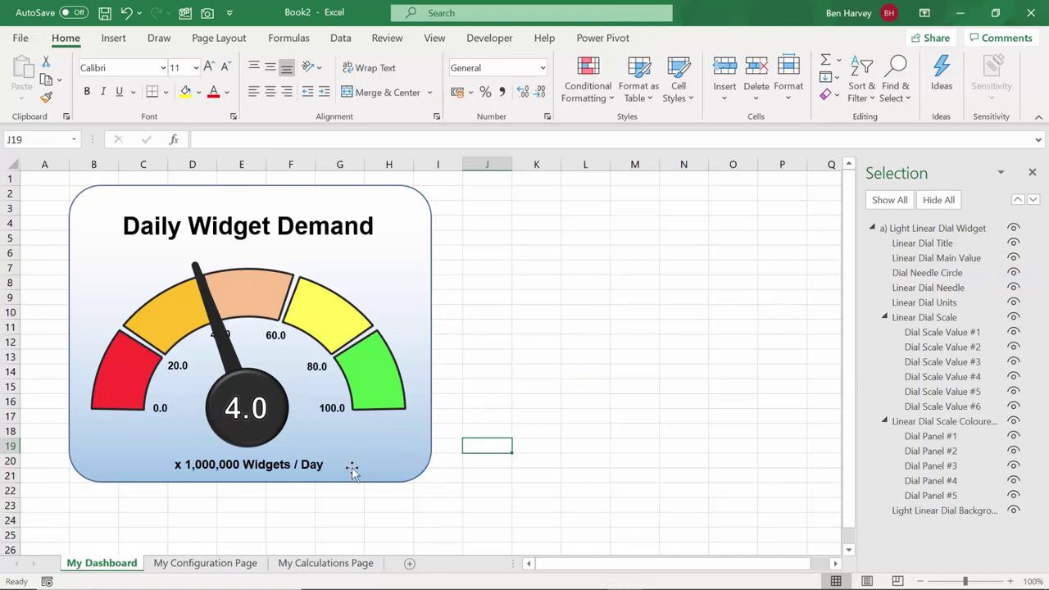
left_click(344, 564)
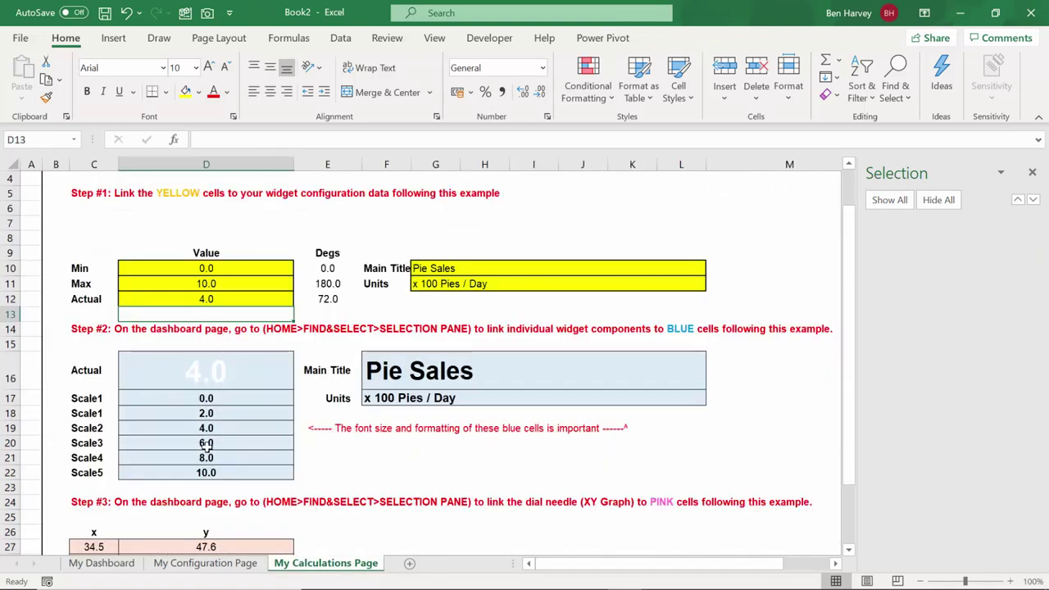
left_click(97, 564)
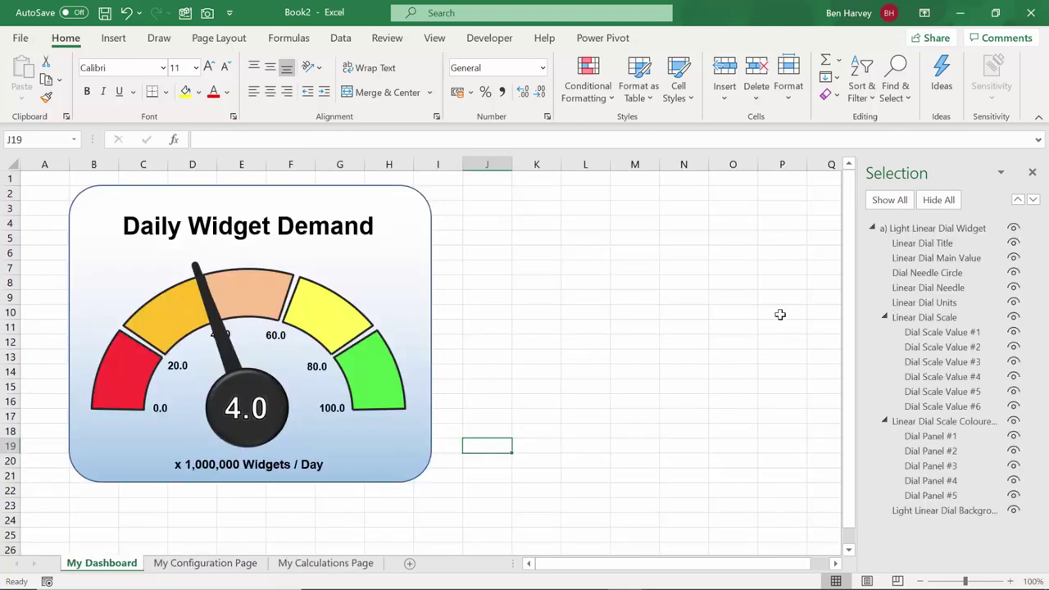
Step: Link Dial Scale Value #1 and #2 to My Calculations Page cells D17 and D18
left_click(949, 333)
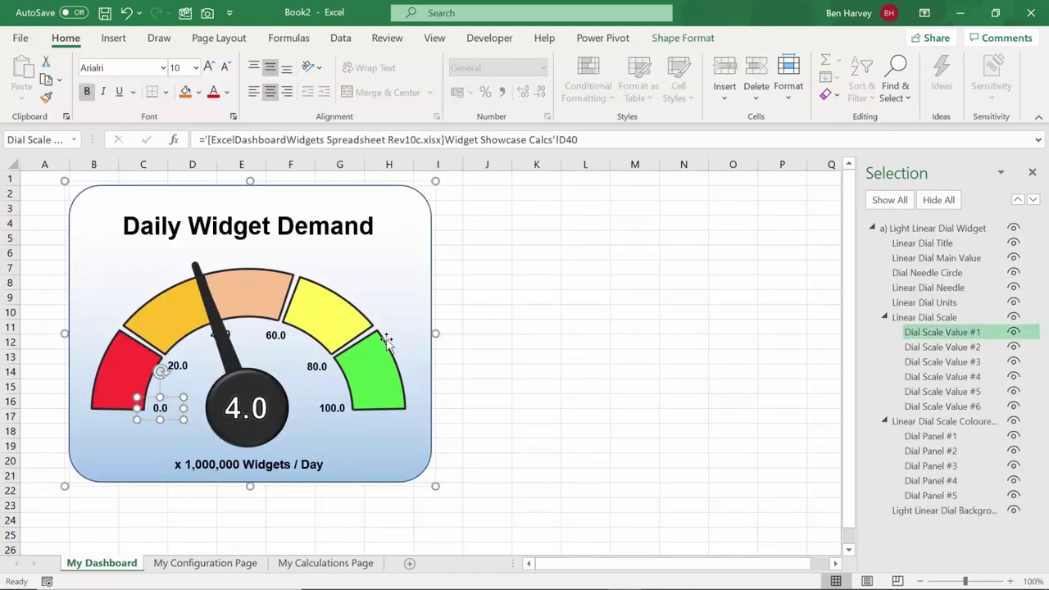
type("=")
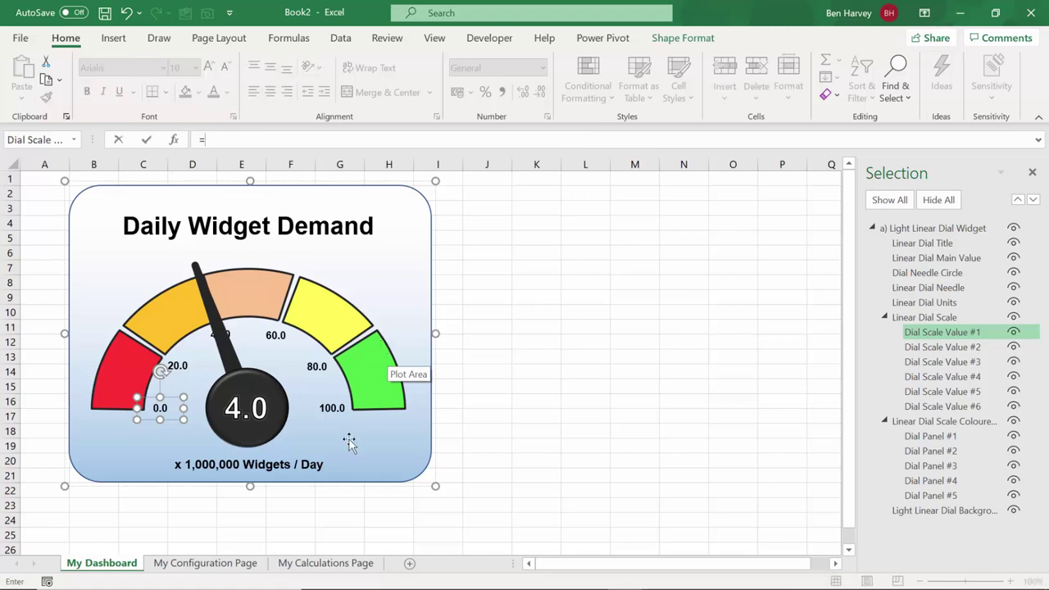
left_click(325, 563)
left_click(197, 396)
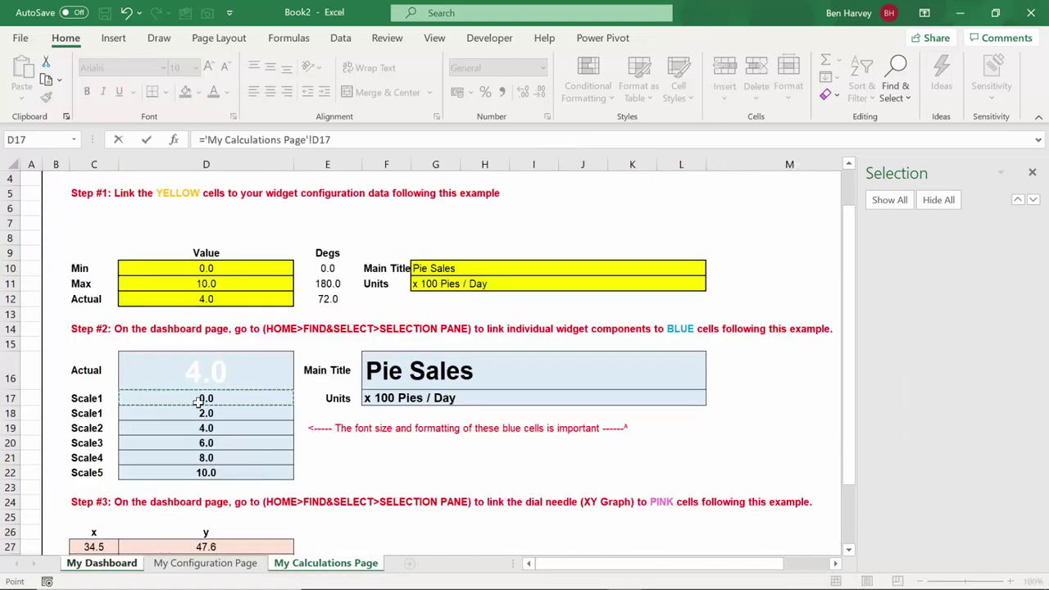
key("Return")
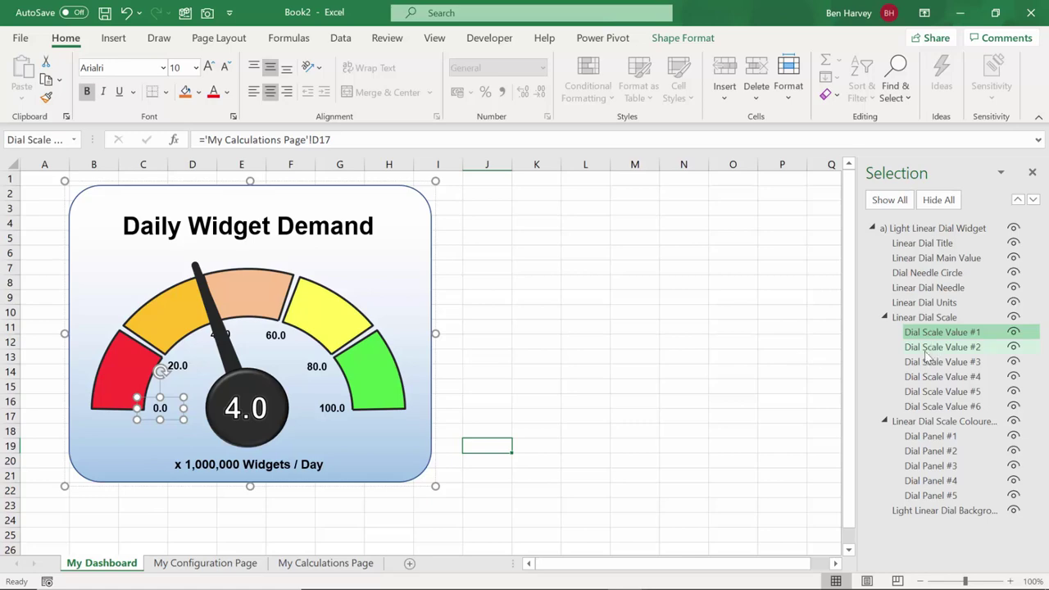
left_click(925, 348)
type("=")
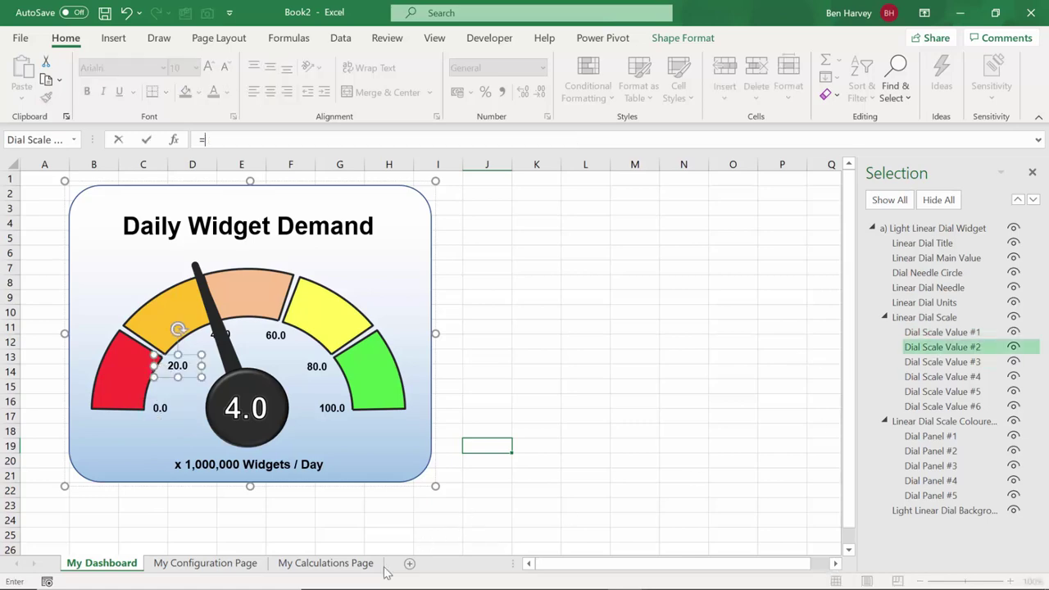
left_click(325, 563)
left_click(211, 413)
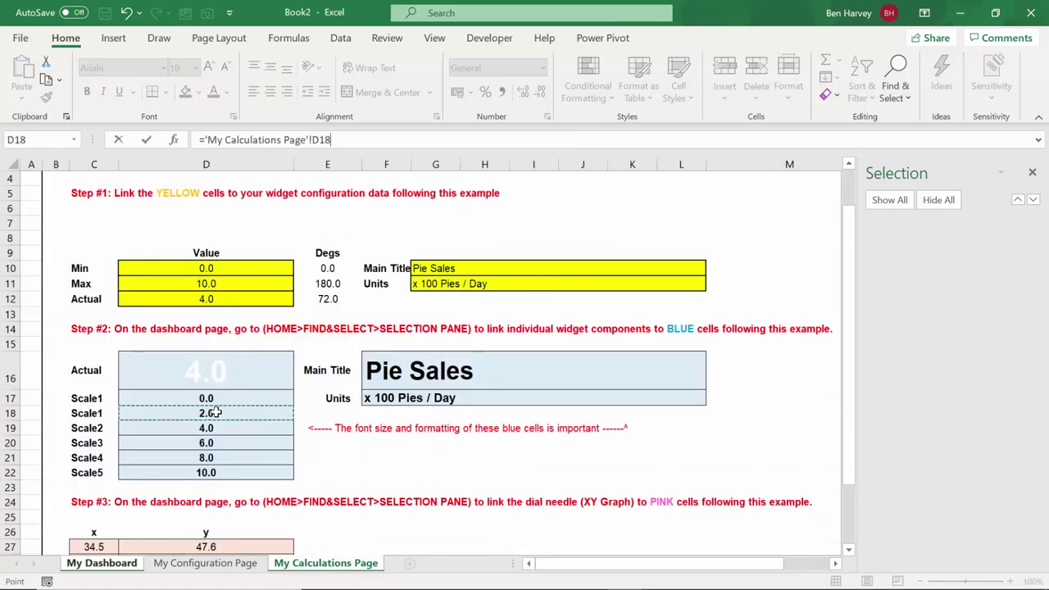
key("Return")
Step: Link Dial Scale Value #3 and #4 to cells D19 and D20
left_click(922, 363)
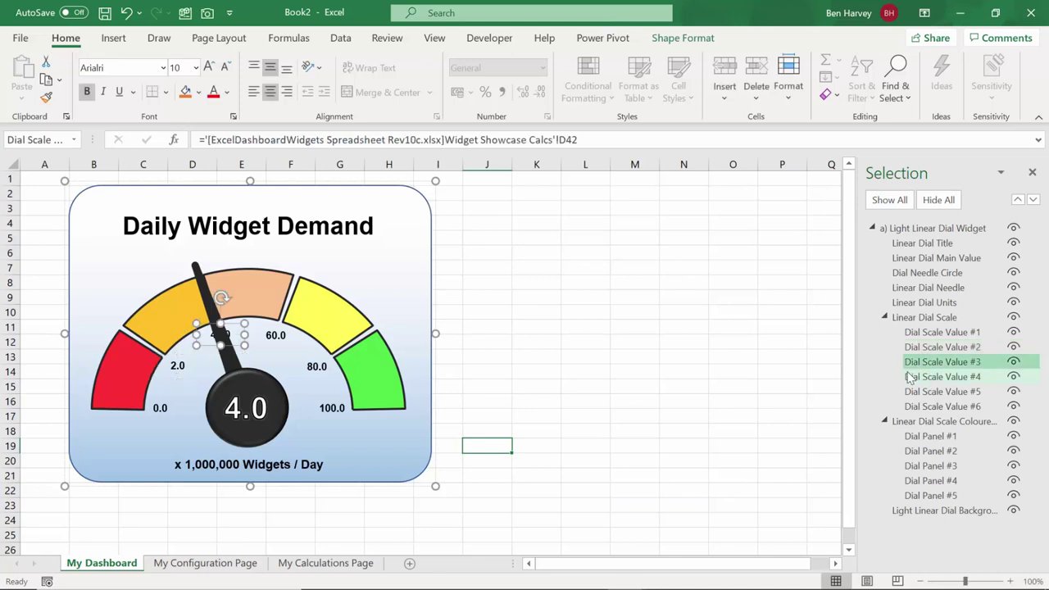
type("=")
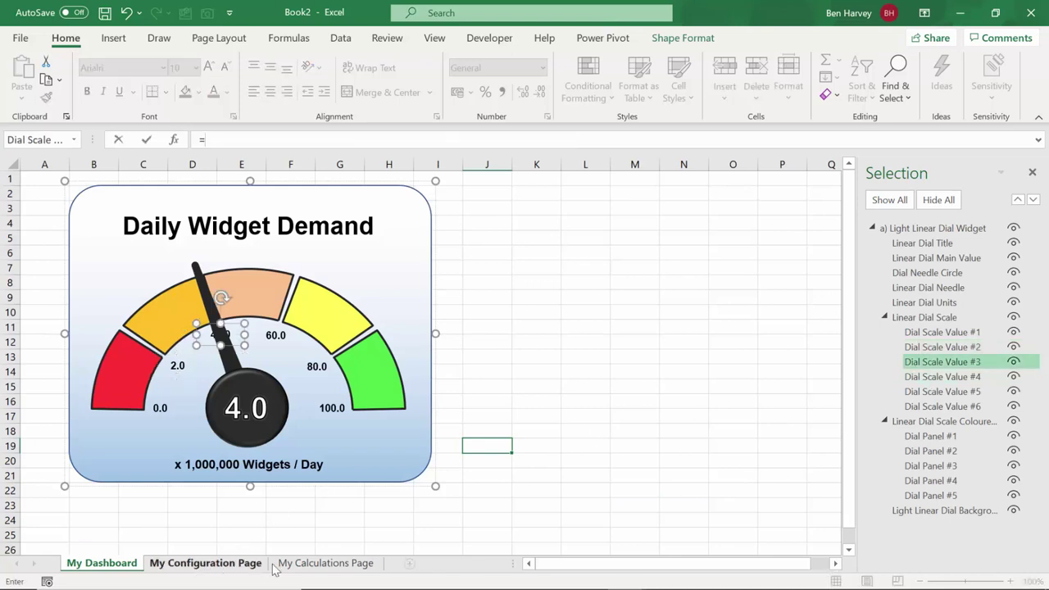
left_click(286, 558)
left_click(205, 428)
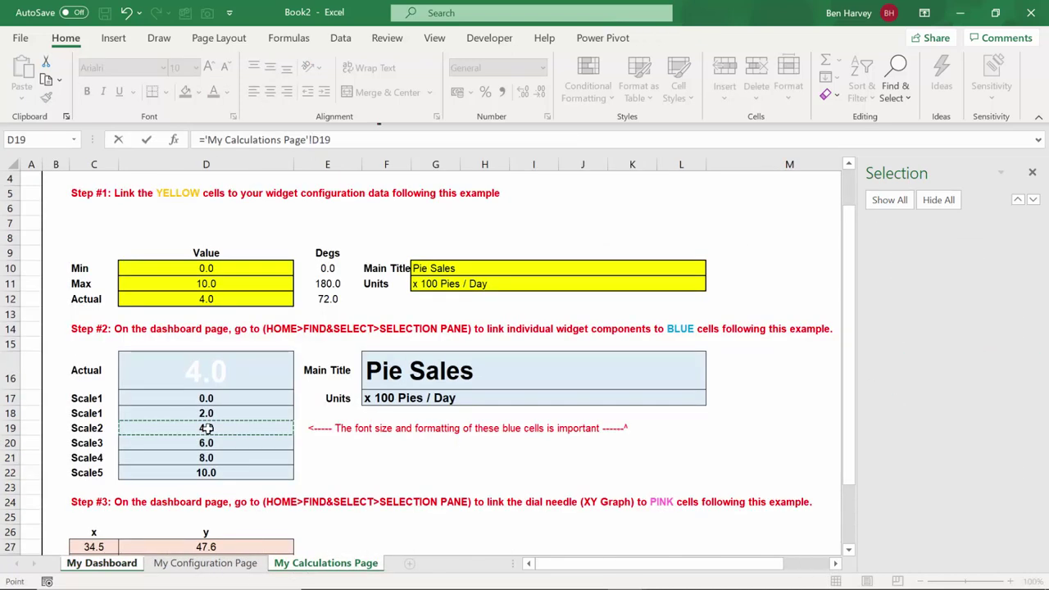
key("Return")
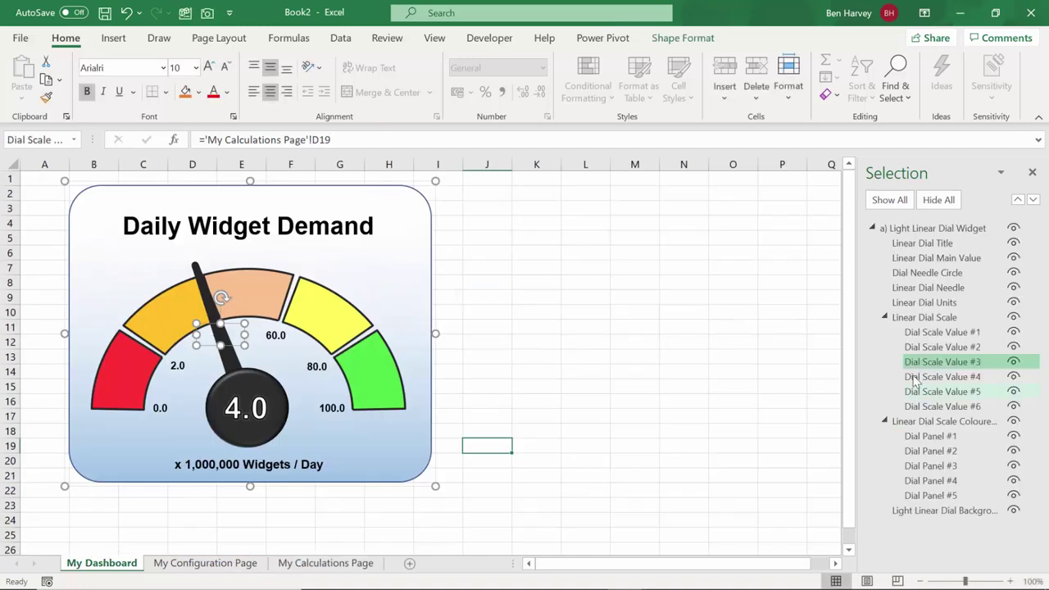
left_click(920, 377)
type("=")
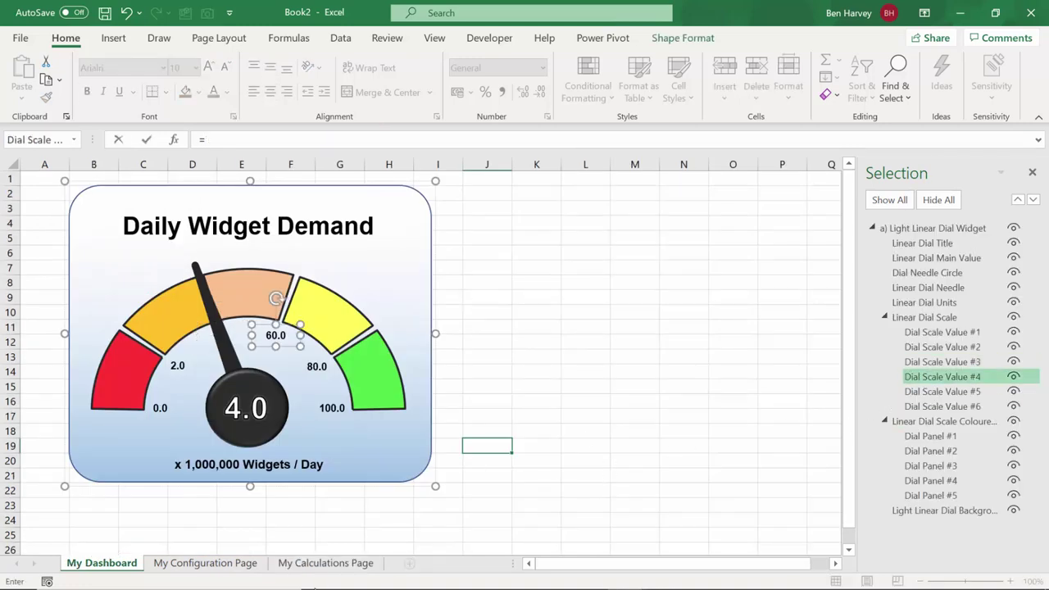
left_click(323, 566)
left_click(164, 443)
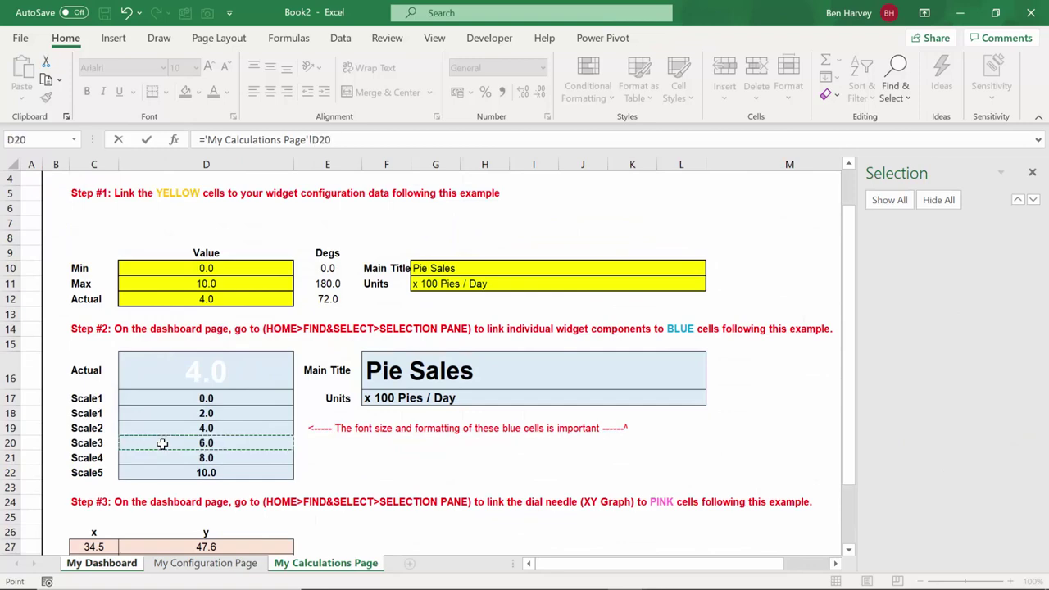
key("Return")
Step: Link Dial Scale Value #5 and #6 to D21 and D22, reading 8.0 and 10.0
left_click(935, 393)
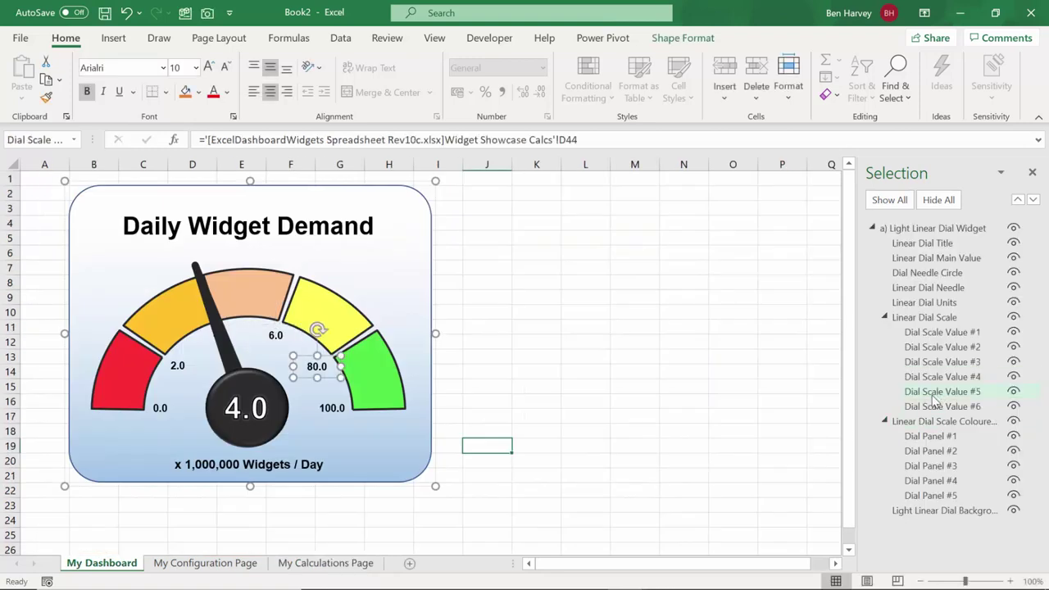
type("=")
left_click(326, 564)
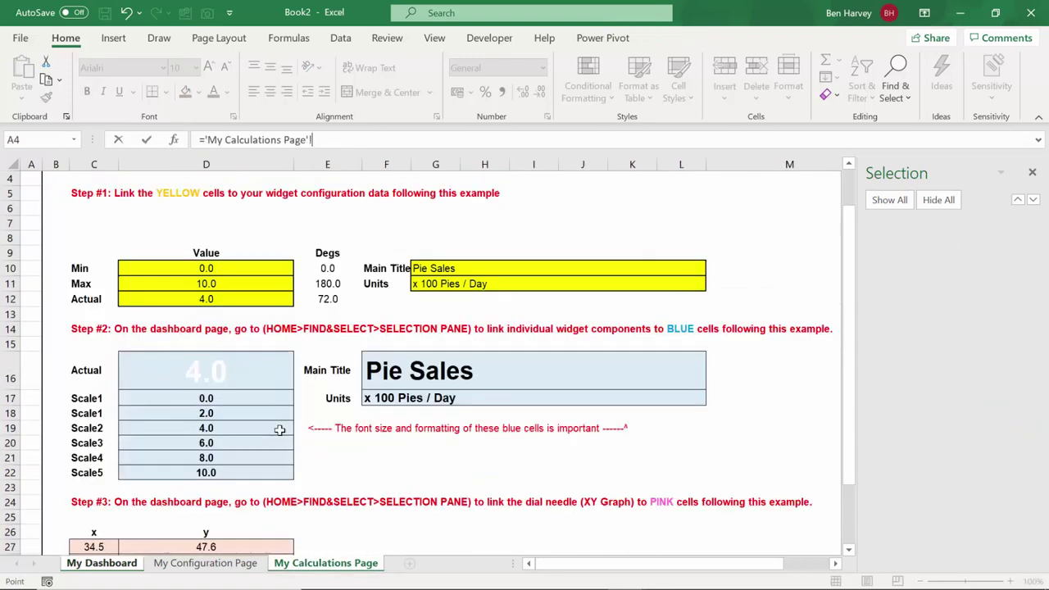
left_click(212, 453)
key("Return")
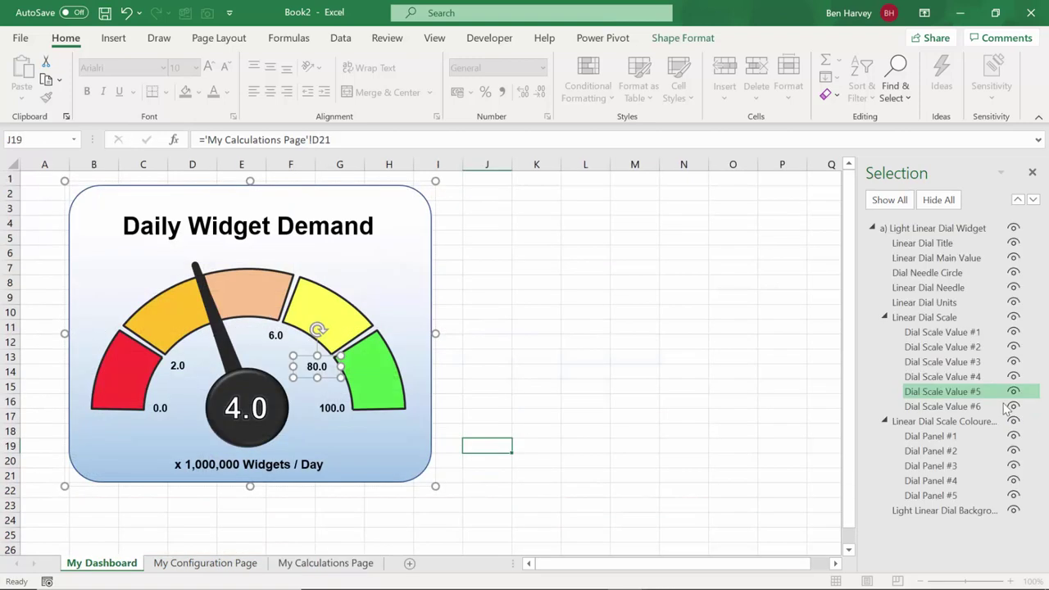
left_click(947, 407)
type("=")
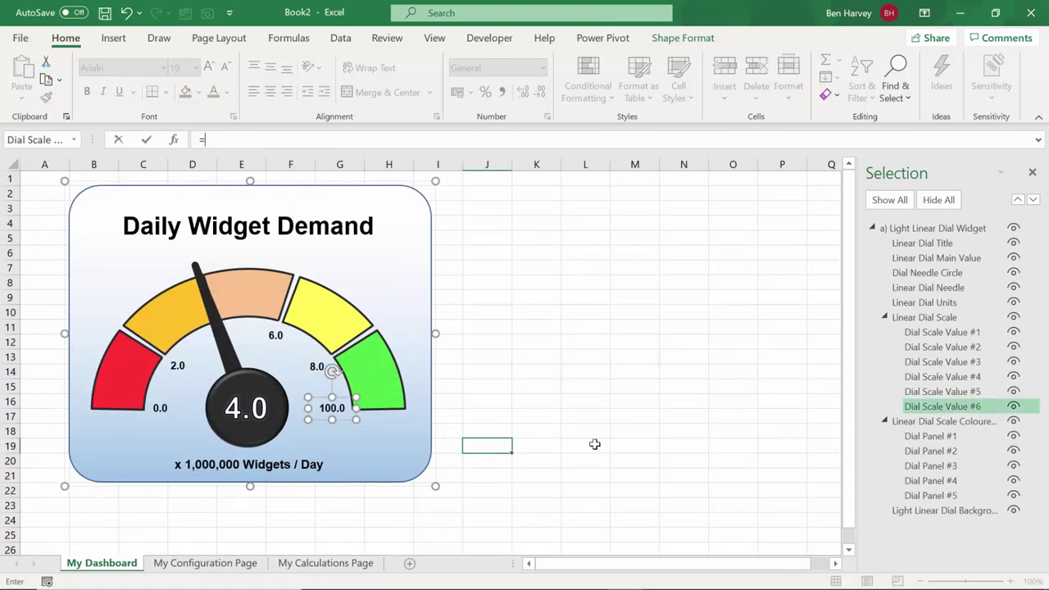
left_click(302, 565)
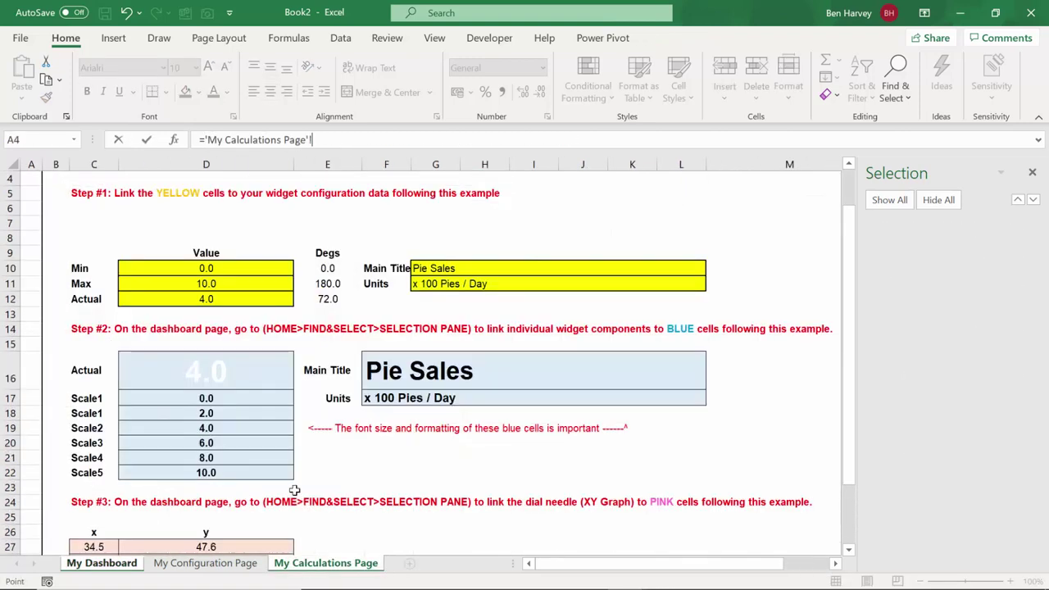
left_click(186, 472)
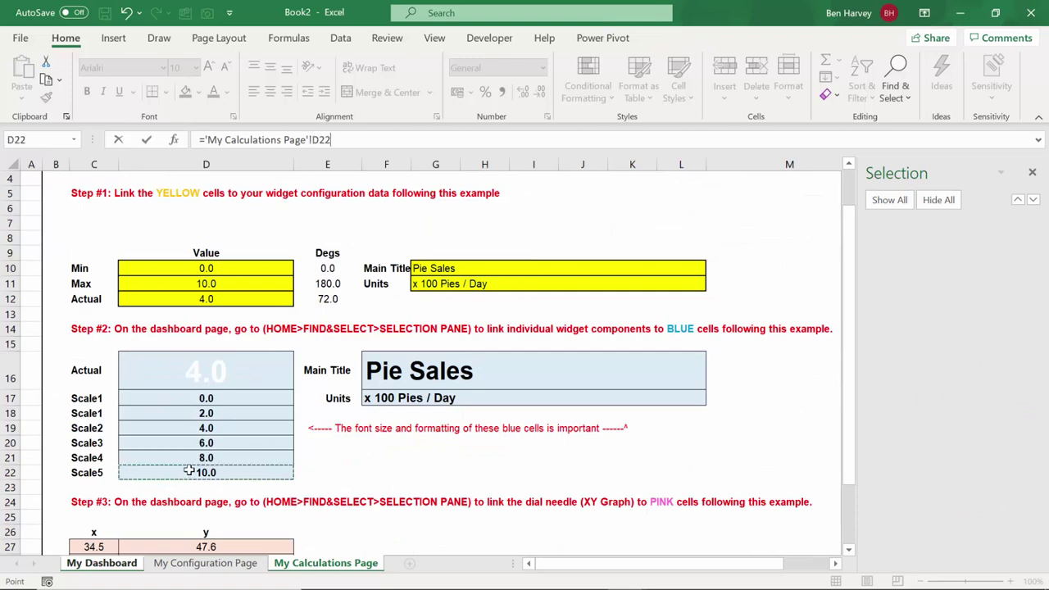
key("Return")
left_click(552, 368)
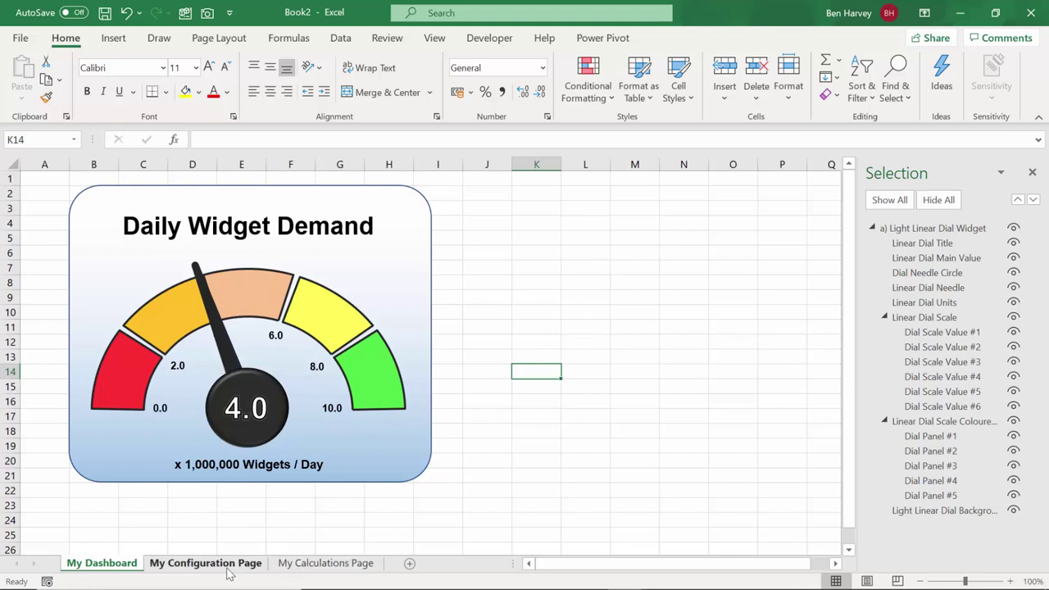
left_click(302, 570)
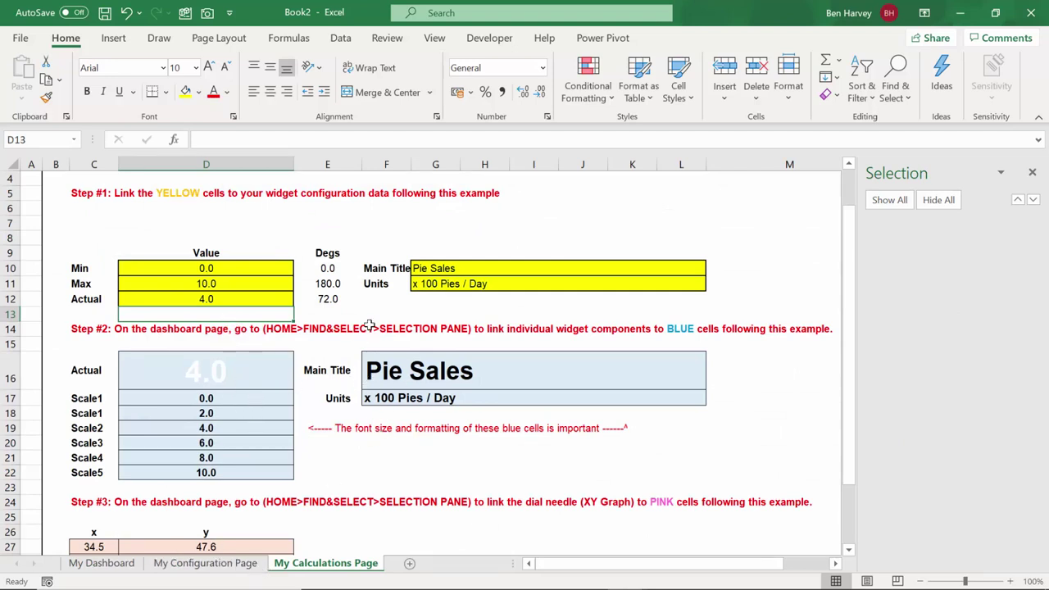
Step: Link the gauge title text box to My Calculations Page F16 so it reads Pie Sales
left_click(105, 564)
left_click(248, 229)
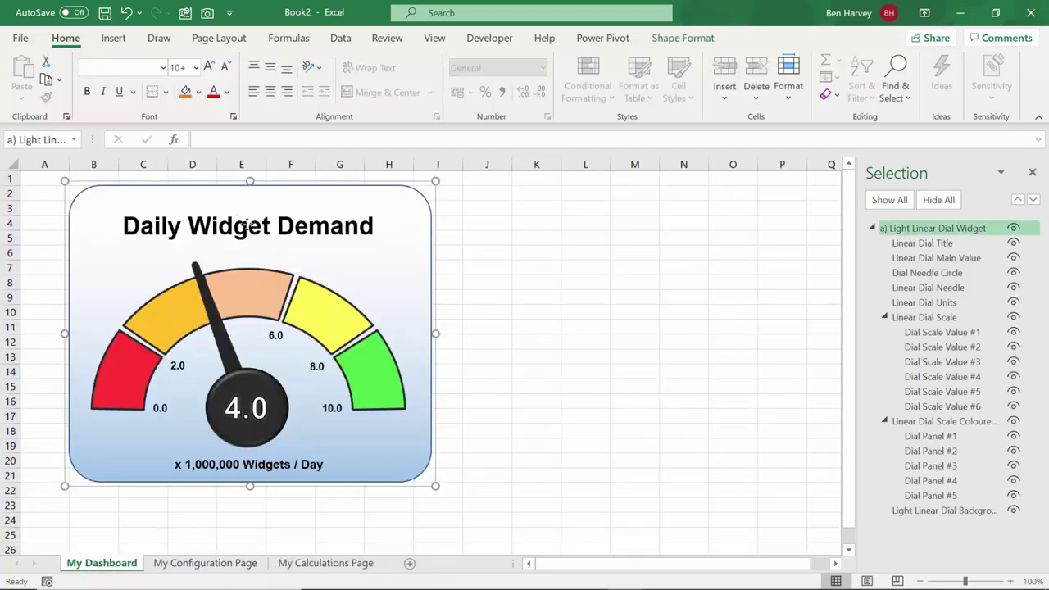
left_click(245, 228)
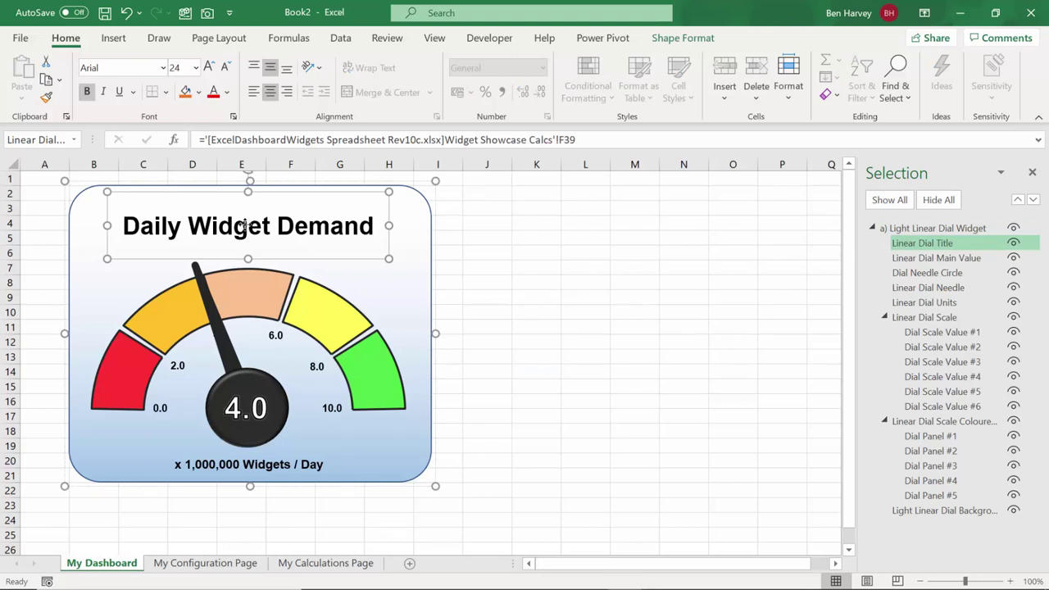
type("=")
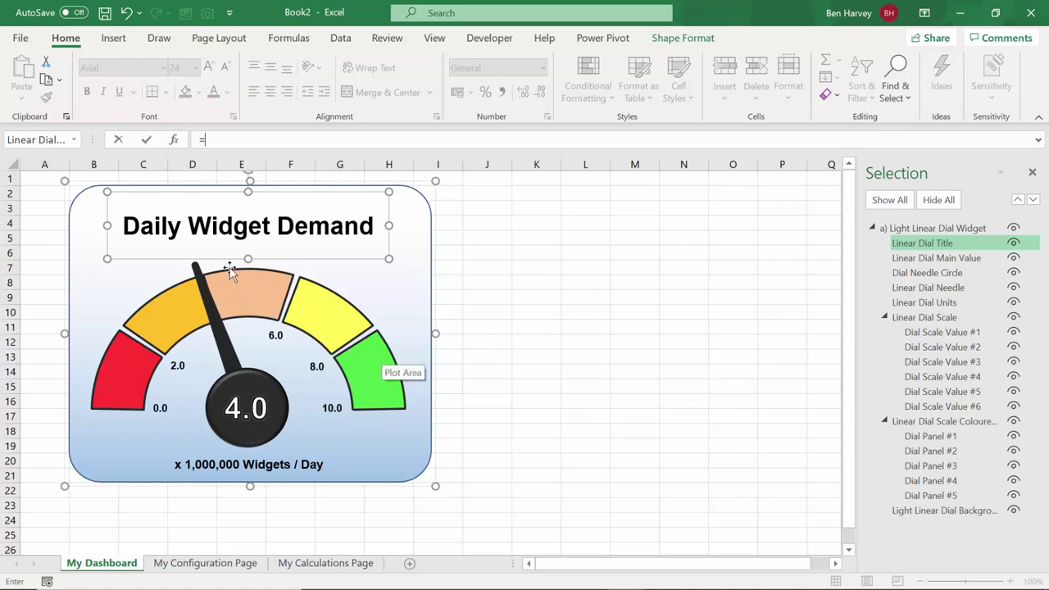
left_click(305, 562)
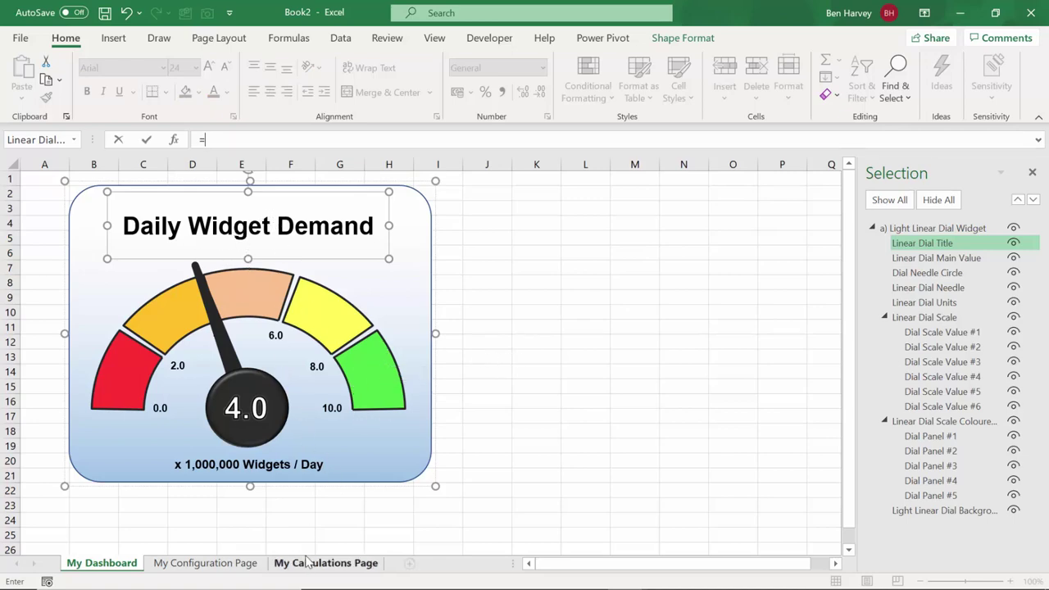
left_click(373, 375)
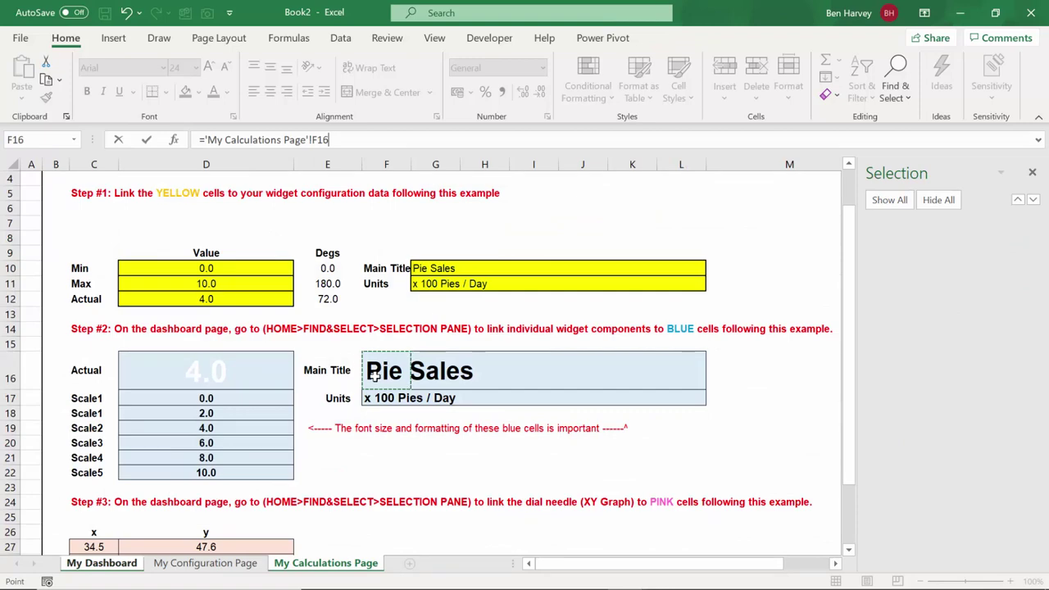
key("Return")
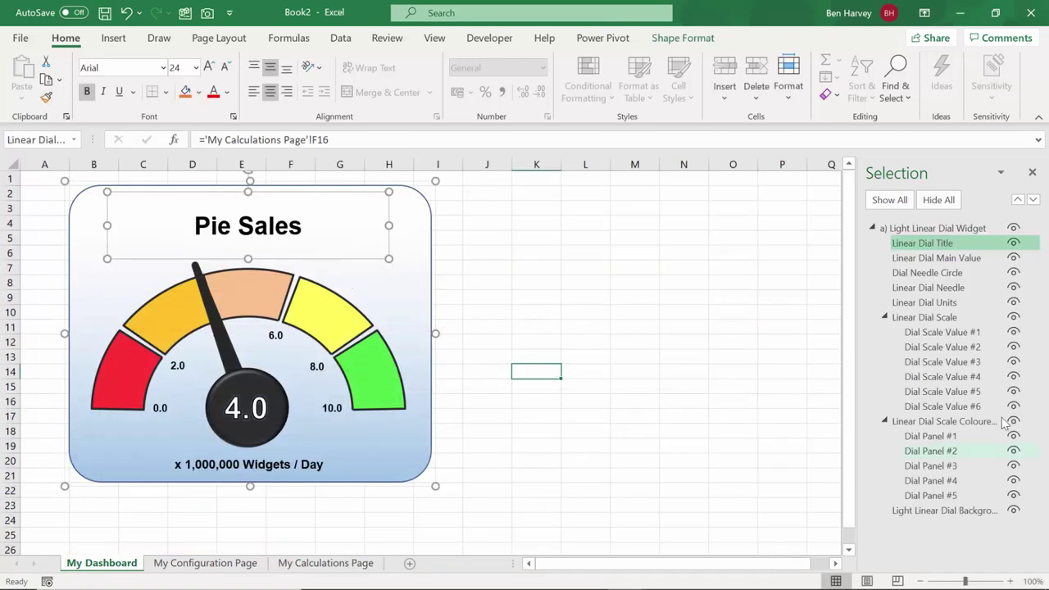
Step: Link the gauge units text box to F17 so it reads x 100 Pies / Day
left_click(943, 303)
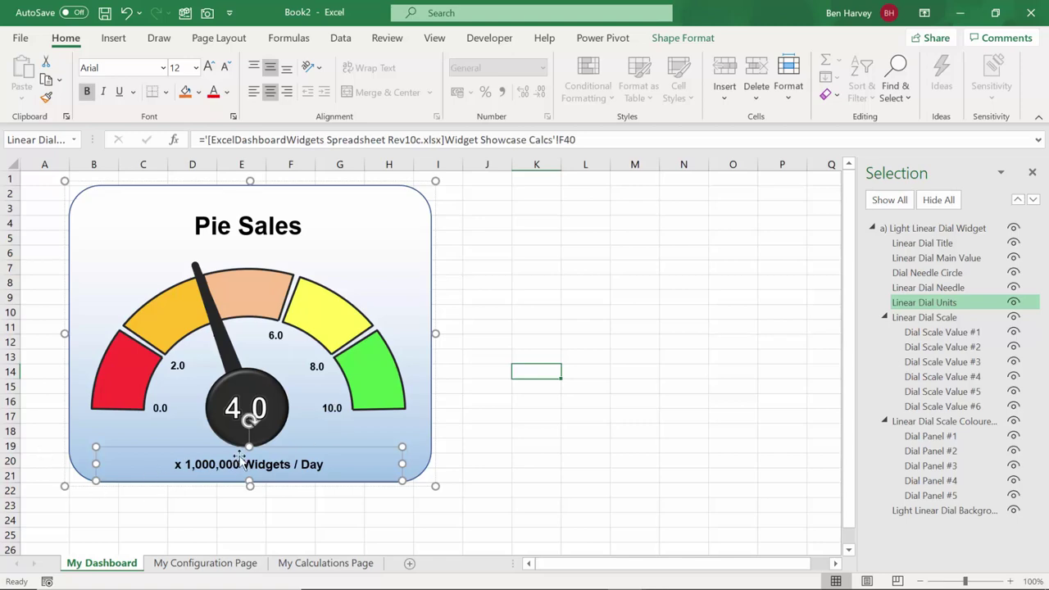
type("=")
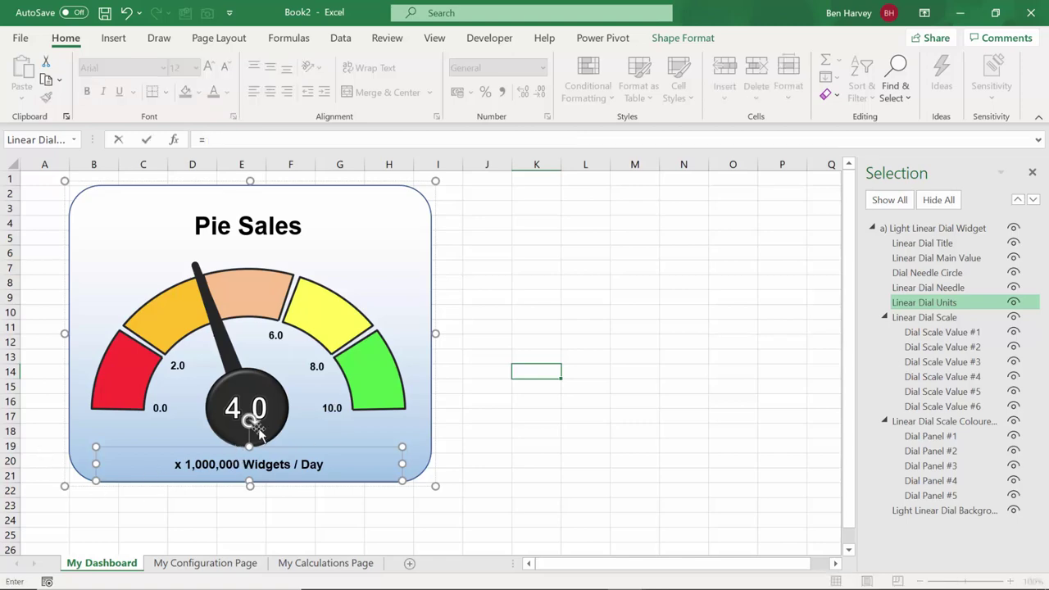
left_click(325, 563)
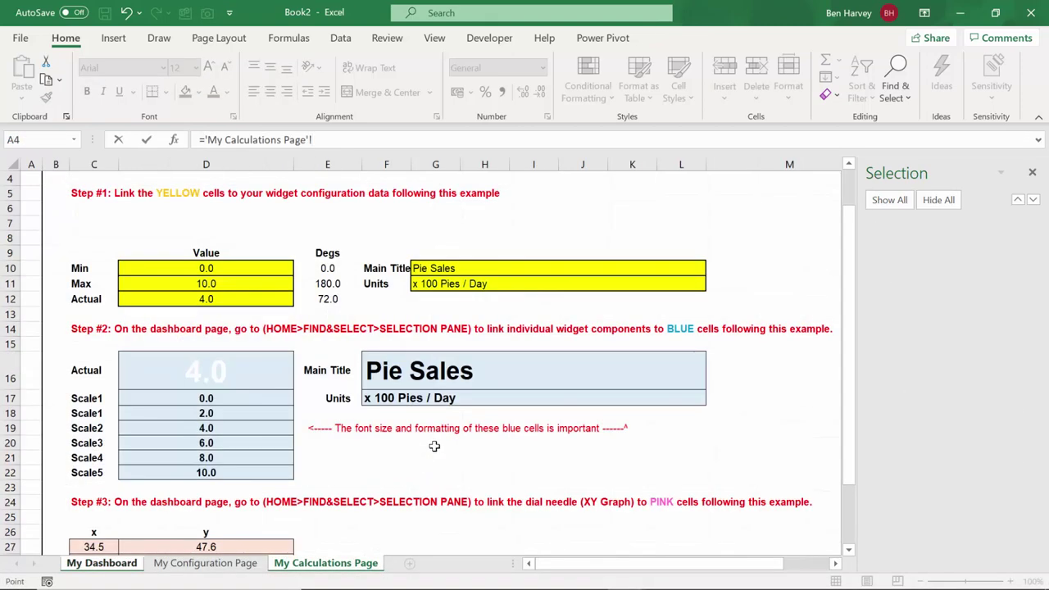
left_click(385, 400)
key("Return")
left_click(515, 449)
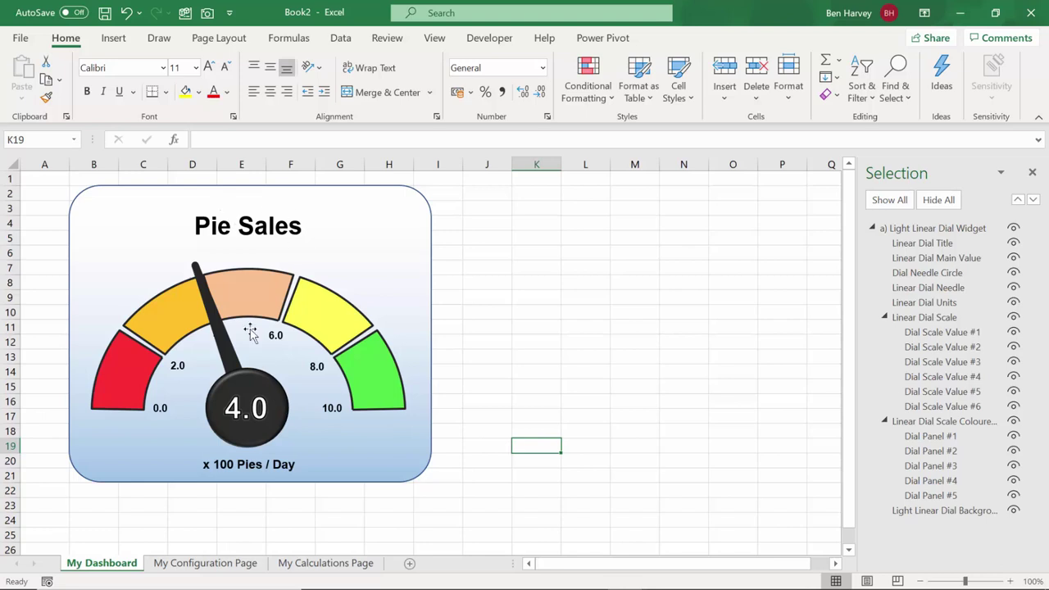
Step: Change the configuration title in F2 from Pie Sales to Cake Sales
left_click(215, 566)
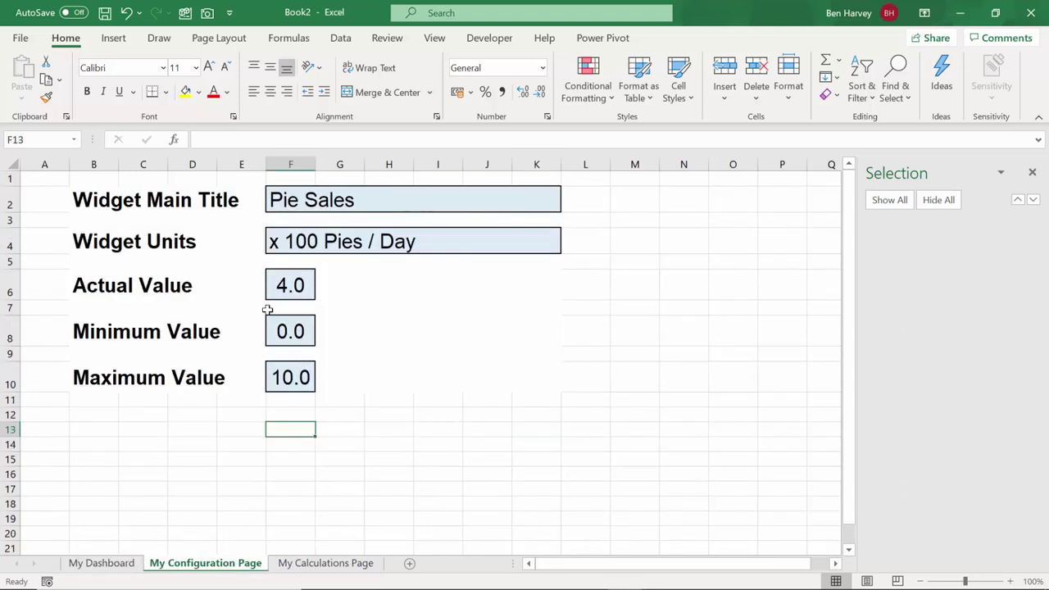
left_click(287, 200)
left_click(215, 140)
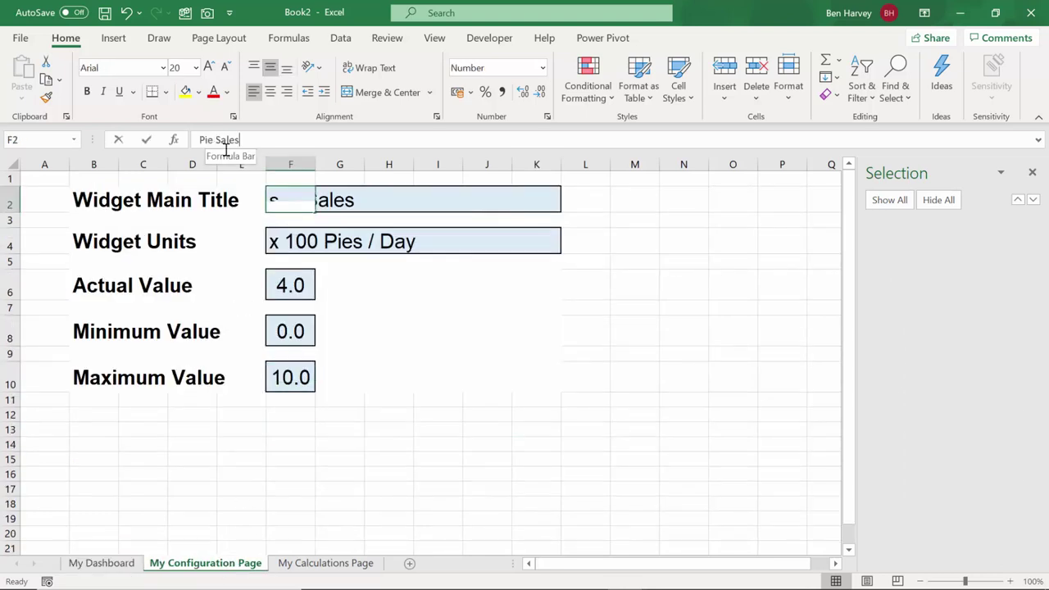
key("BackSpace")
key("BackSpace")
key("BackSpace")
key("BackSpace")
type("Cake")
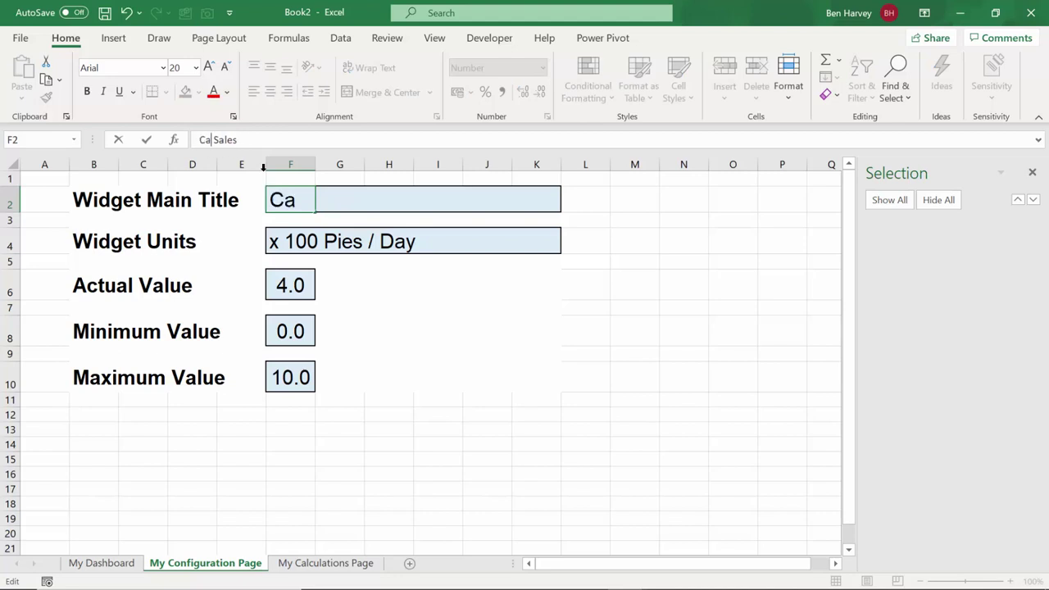
key("Return")
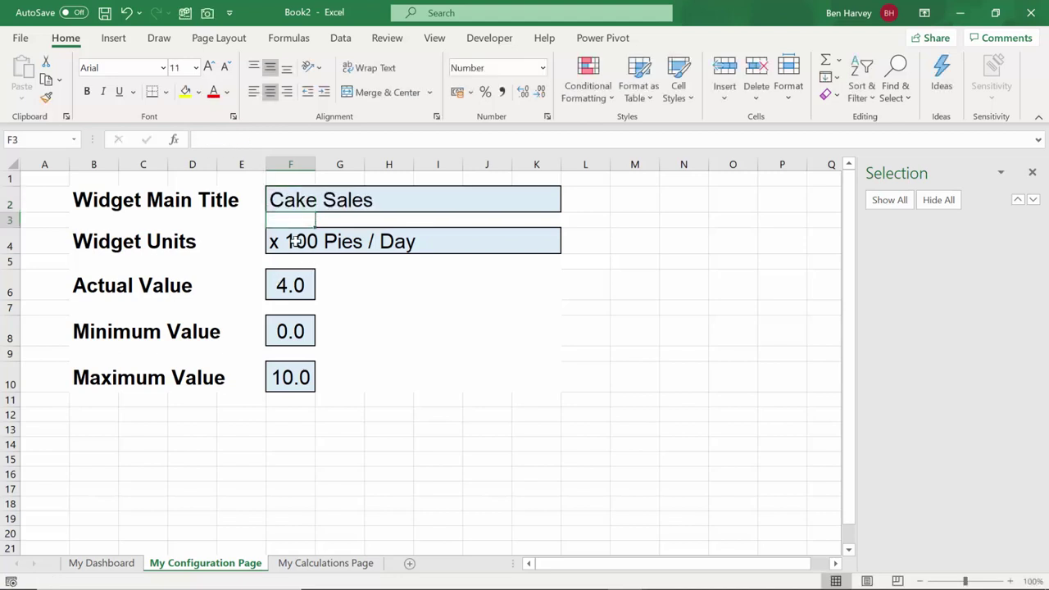
left_click(103, 565)
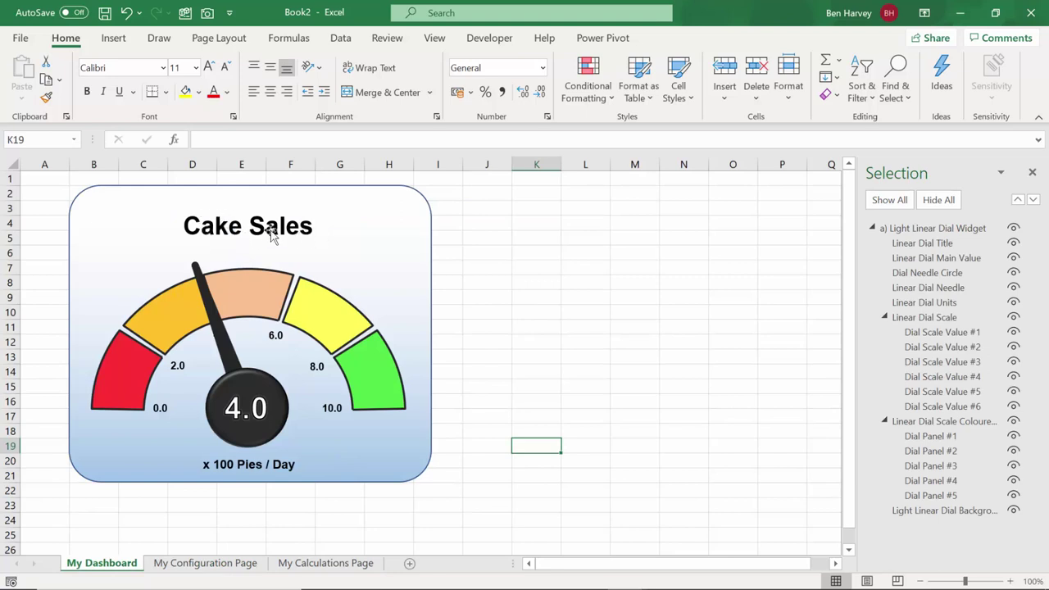
Step: Set the actual value in F6 from 4 to 8
left_click(240, 571)
left_click(291, 293)
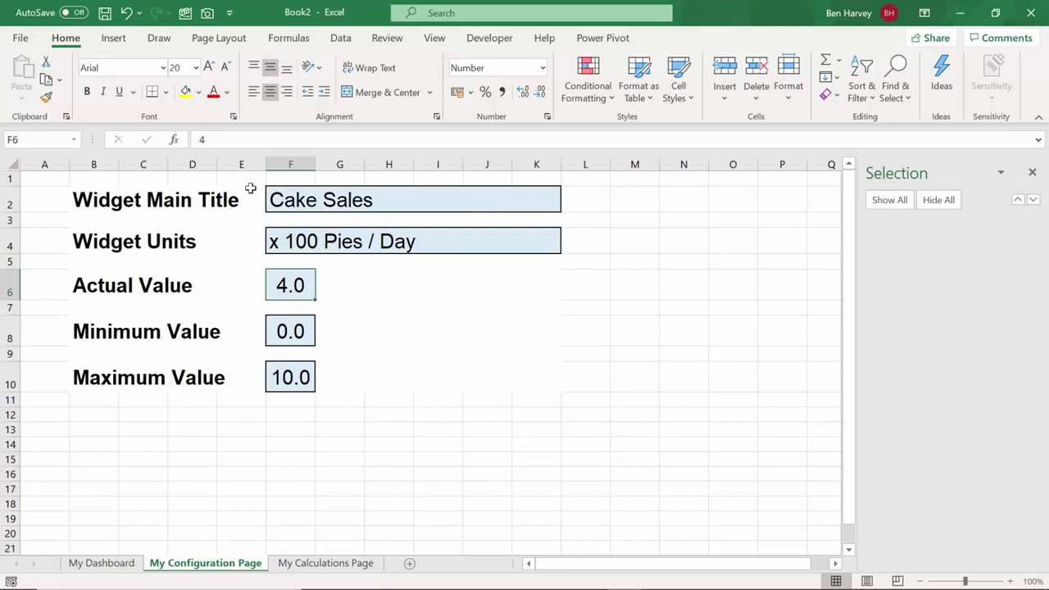
left_click(217, 137)
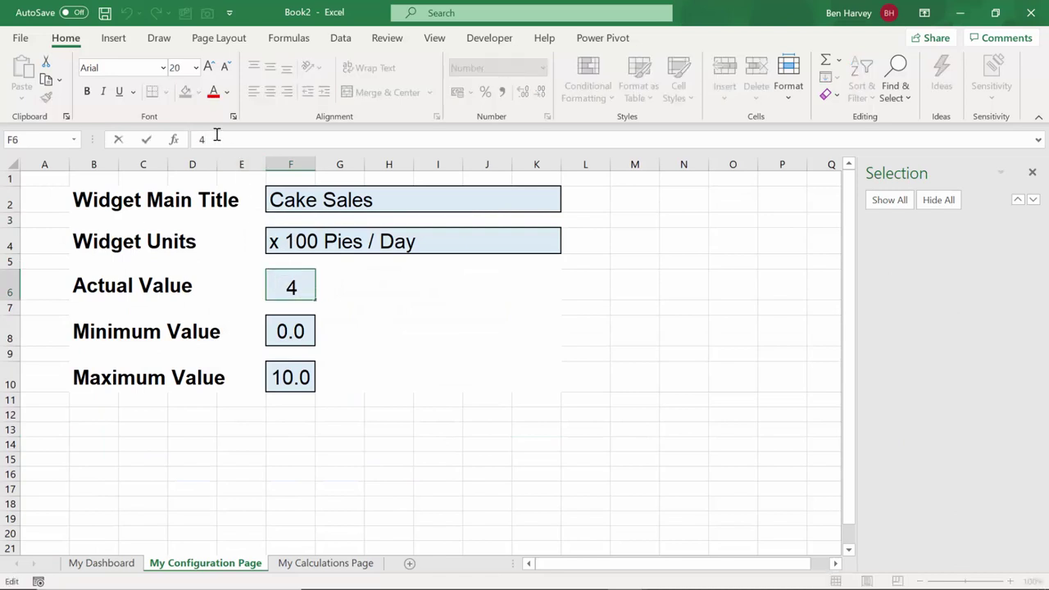
key("BackSpace")
type("8")
key("Return")
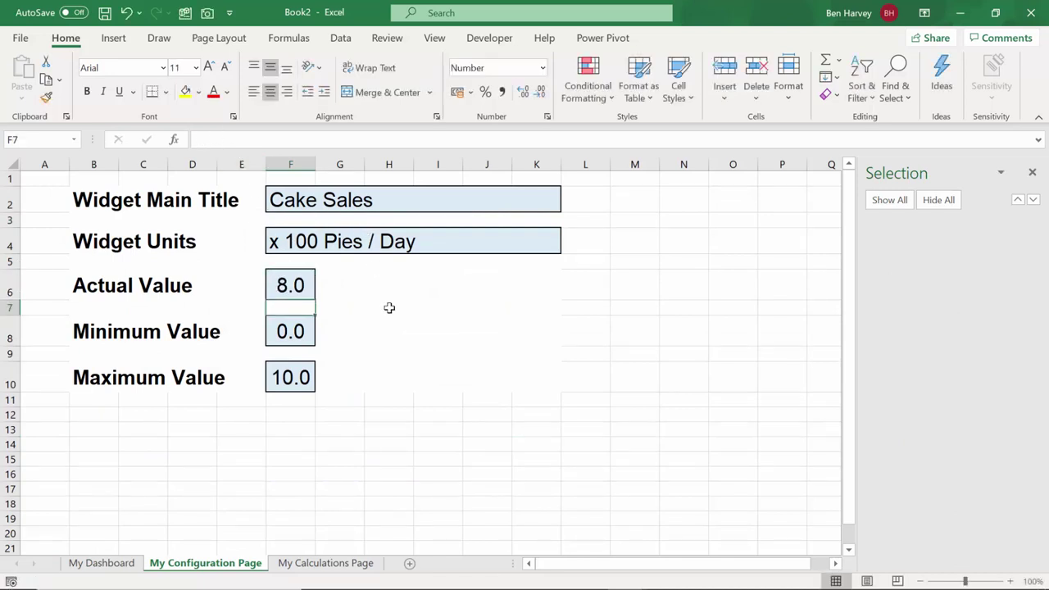
Step: Change the units in F4 to x 100 Cakes / Day
left_click(304, 242)
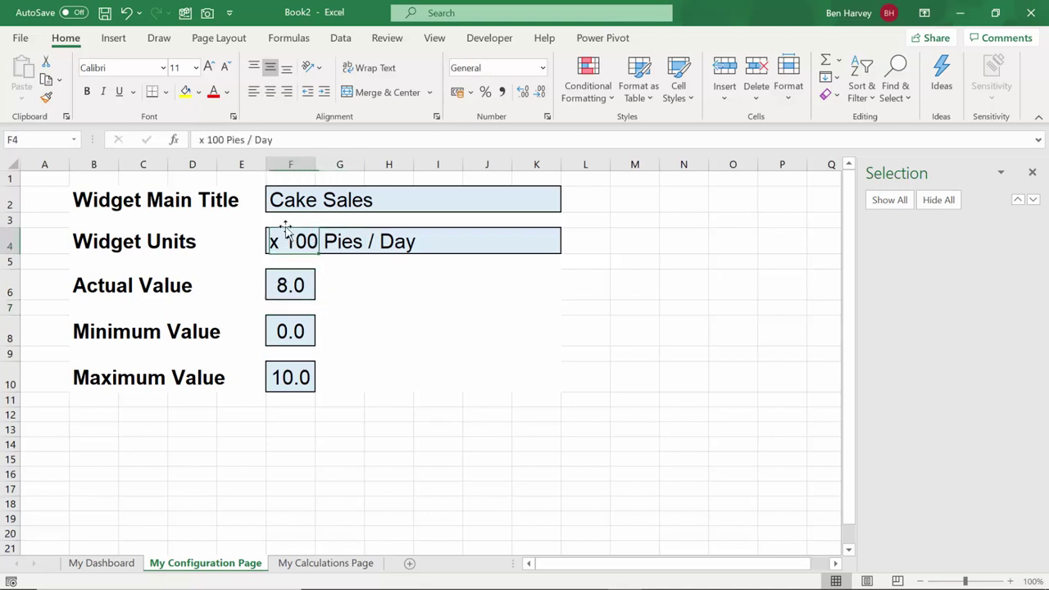
left_click(250, 141)
key("BackSpace")
key("BackSpace")
key("BackSpace")
key("BackSpace")
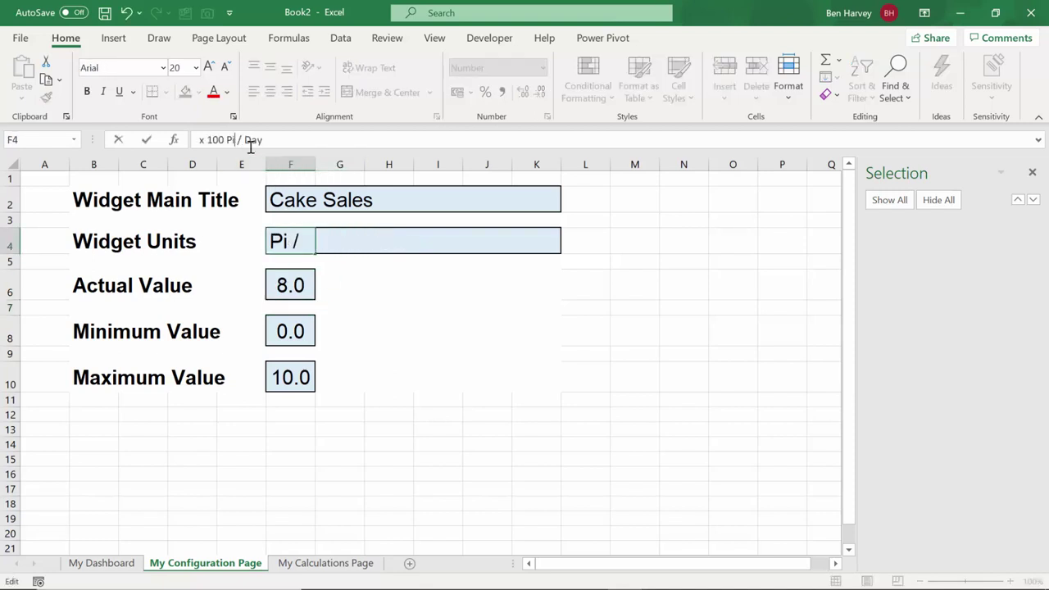
type("Cakes")
key("Return")
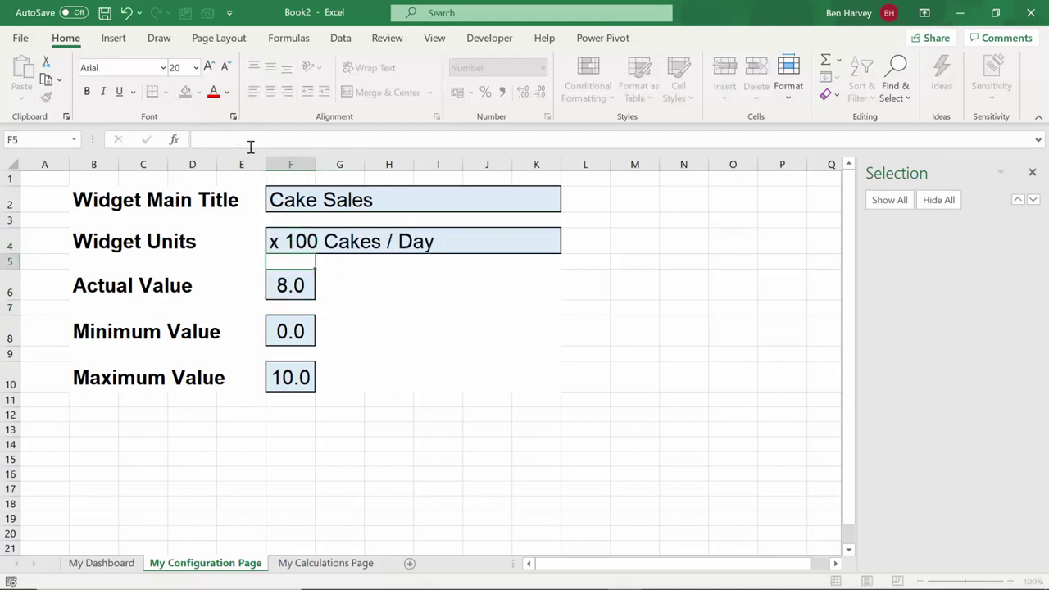
left_click(110, 563)
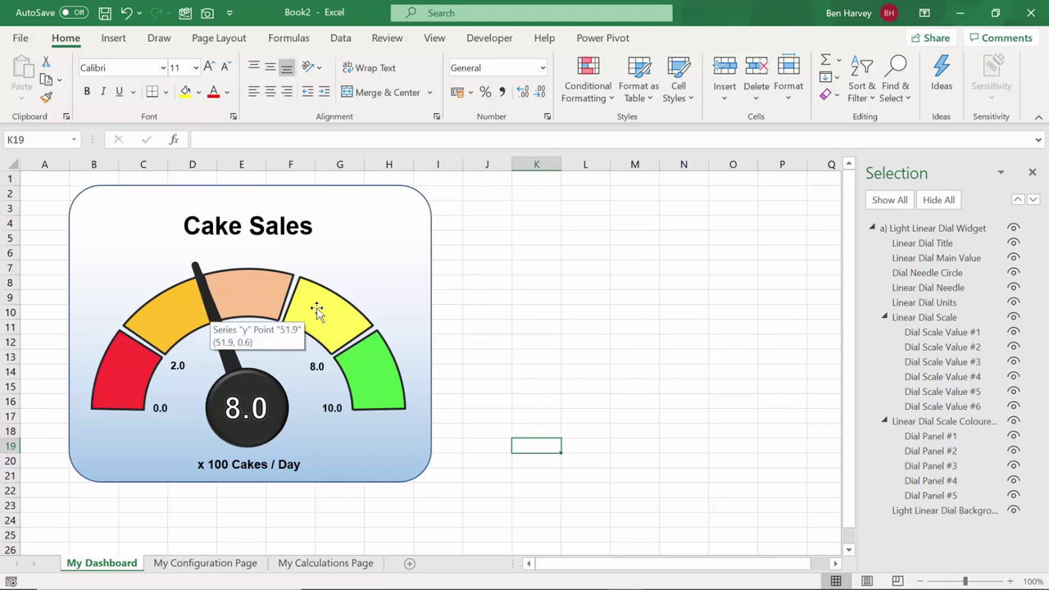
Step: Select the Linear Dial Needle chart's series and expand the formula bar to show its SERIES formula
left_click(941, 292)
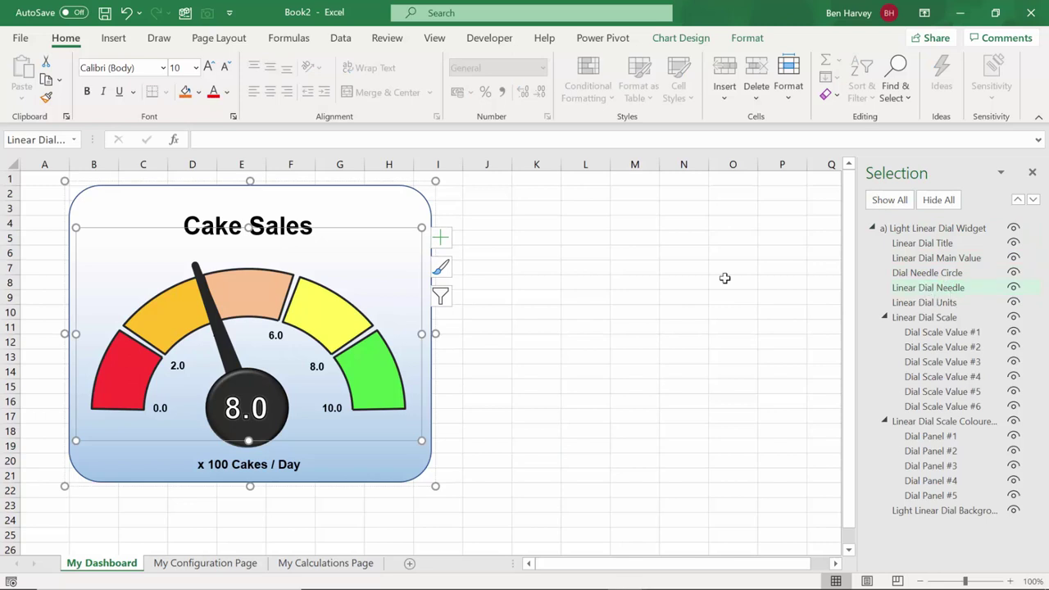
left_click(913, 291)
left_click(906, 274)
left_click(906, 288)
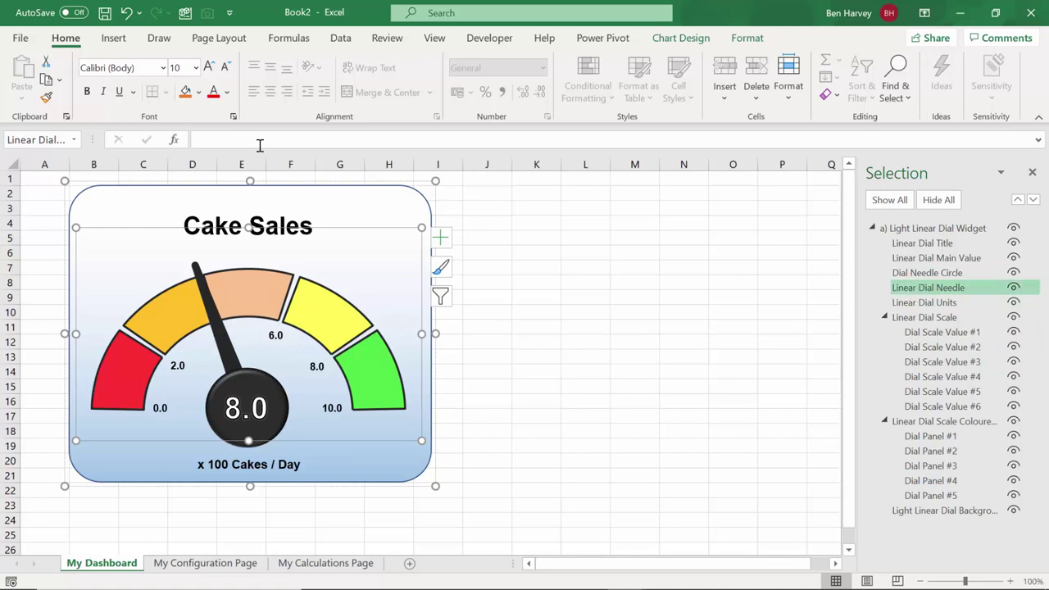
left_click(686, 40)
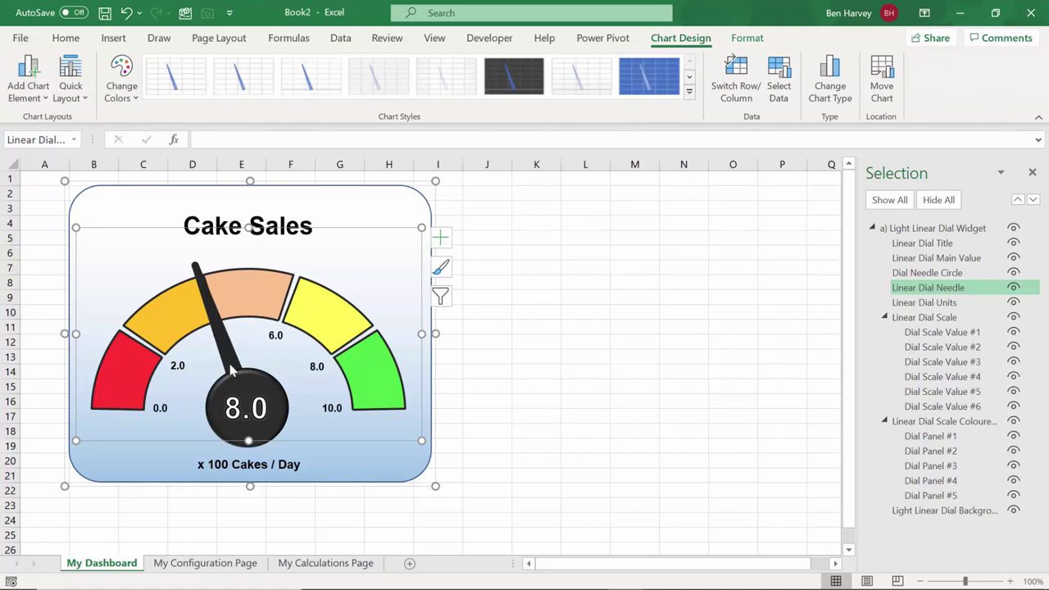
left_click(205, 300)
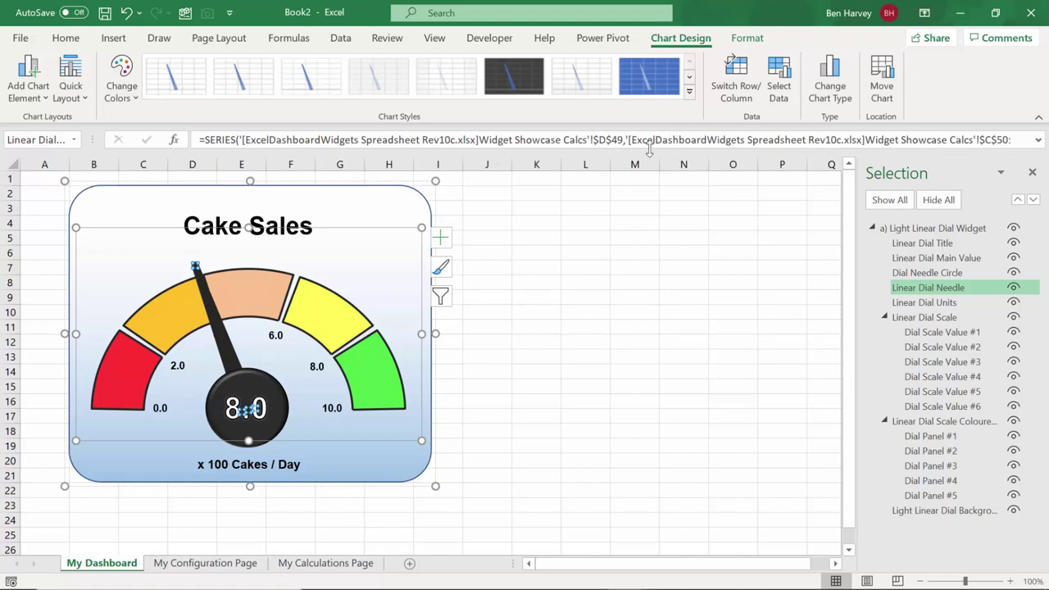
left_click_drag(654, 151, 656, 184)
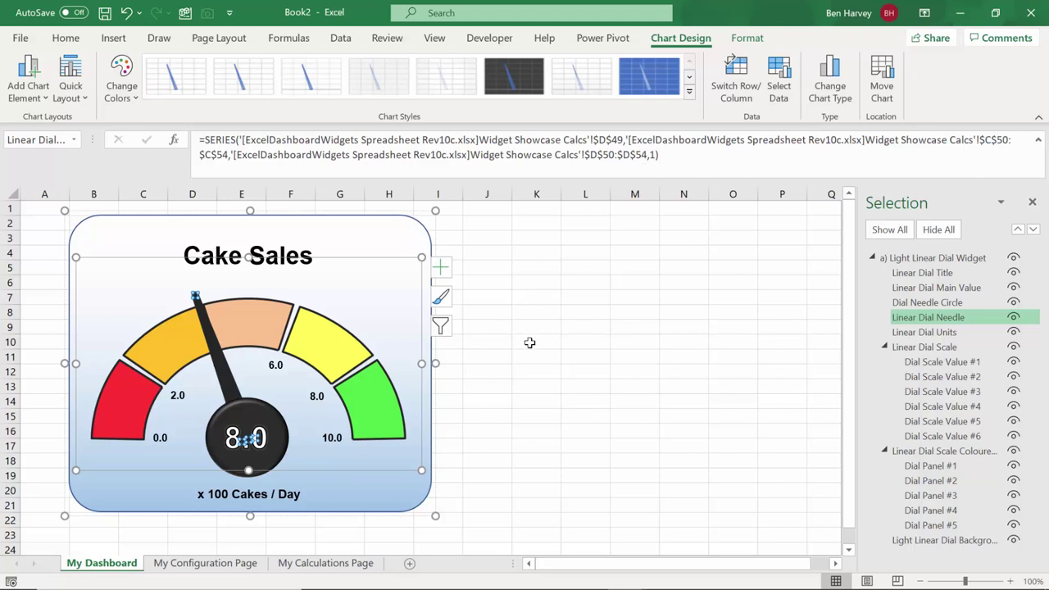
Step: Inspect the needle's x and y values in C27:D31 on My Calculations Page
left_click(312, 570)
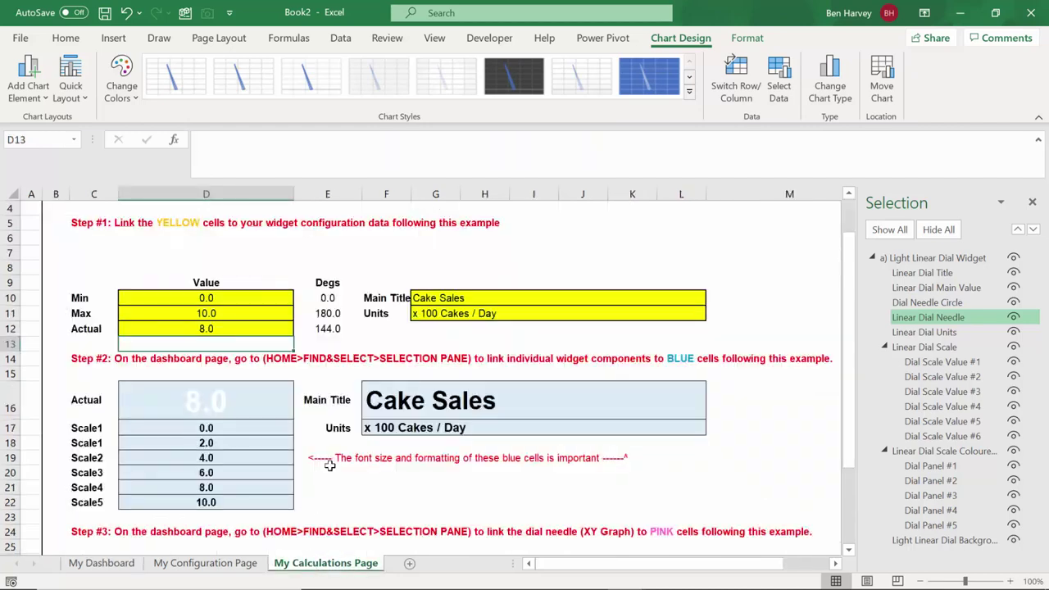
scroll(323, 459, "down", 3)
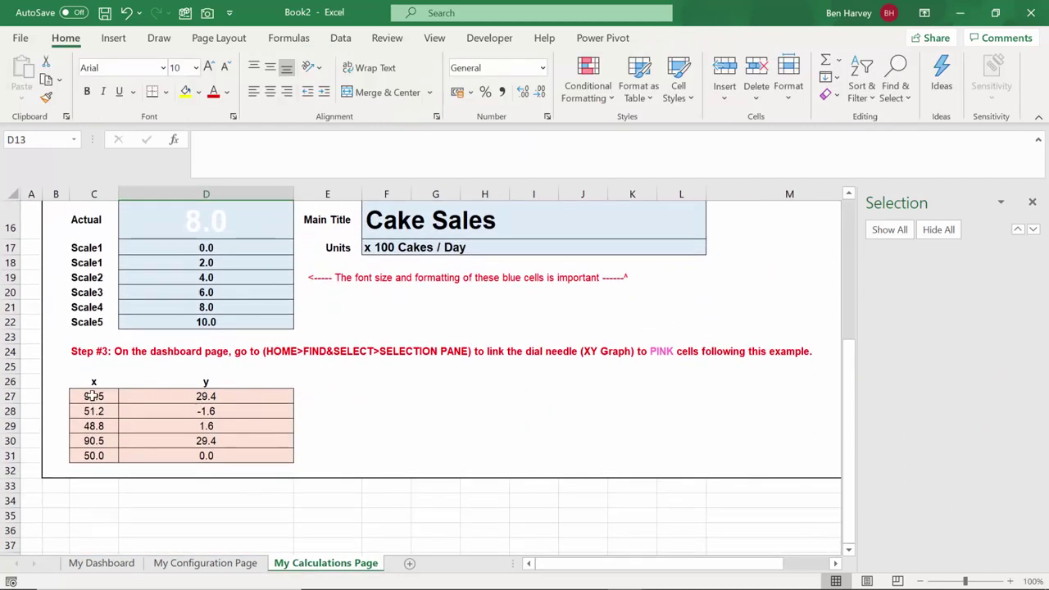
left_click_drag(93, 397, 143, 453)
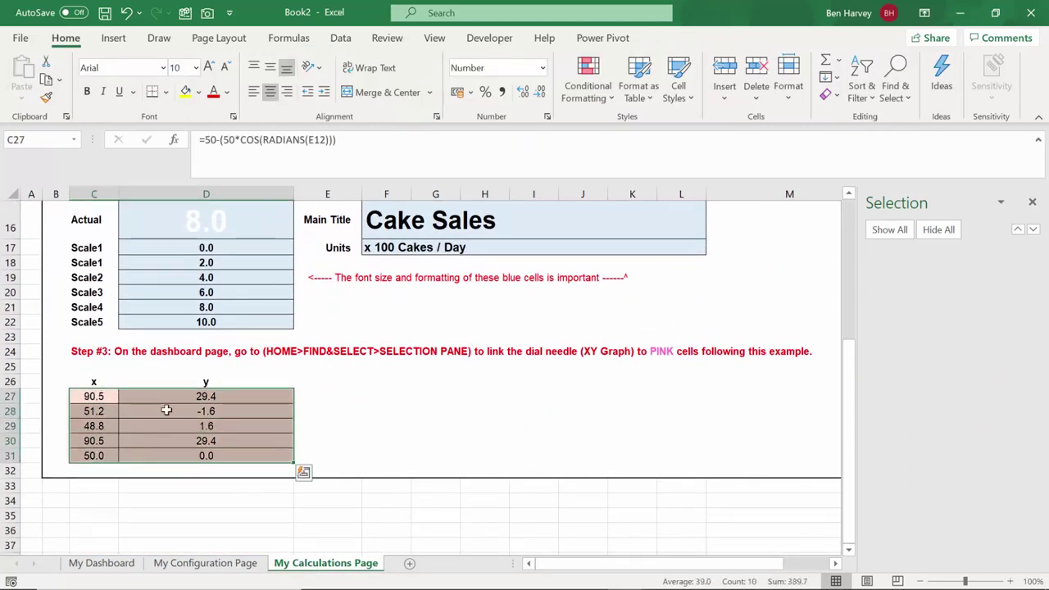
left_click(115, 378)
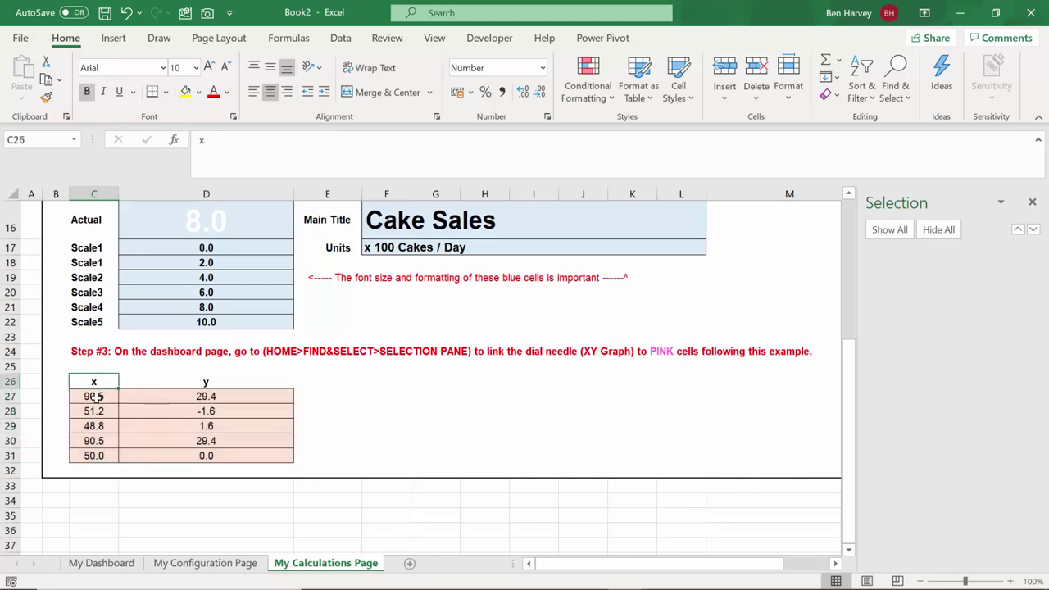
left_click_drag(94, 397, 98, 456)
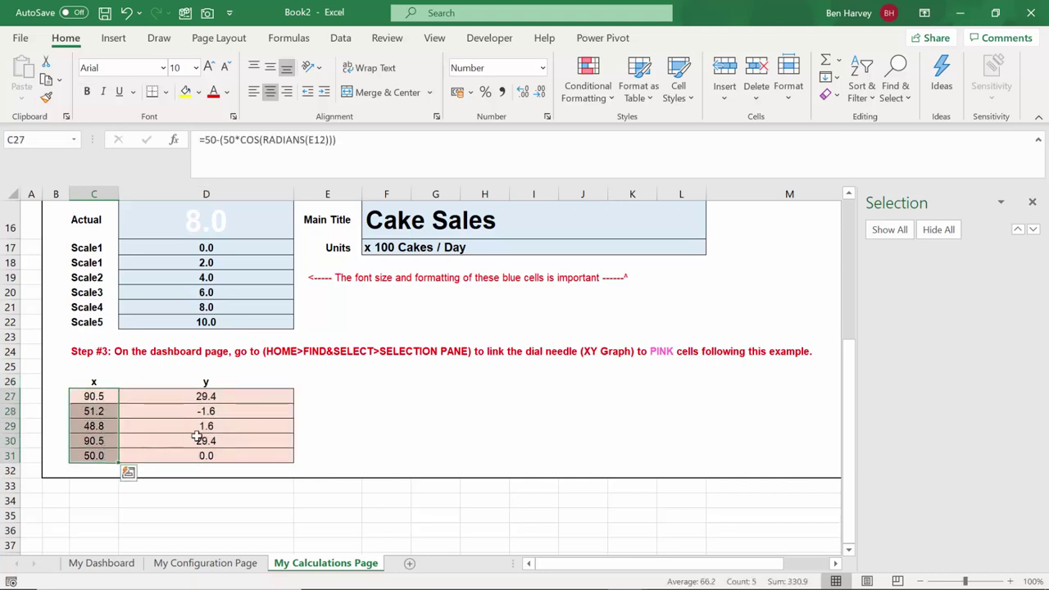
left_click(182, 398)
left_click_drag(182, 398, 164, 456)
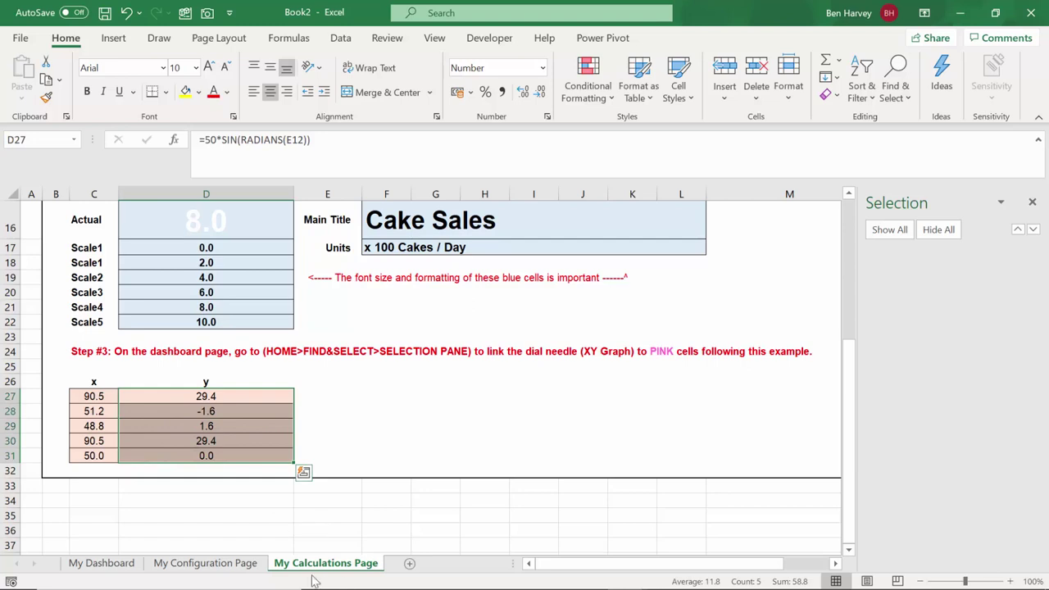
Step: Replace the SERIES name's external workbook reference with My Calculations Page
left_click(104, 564)
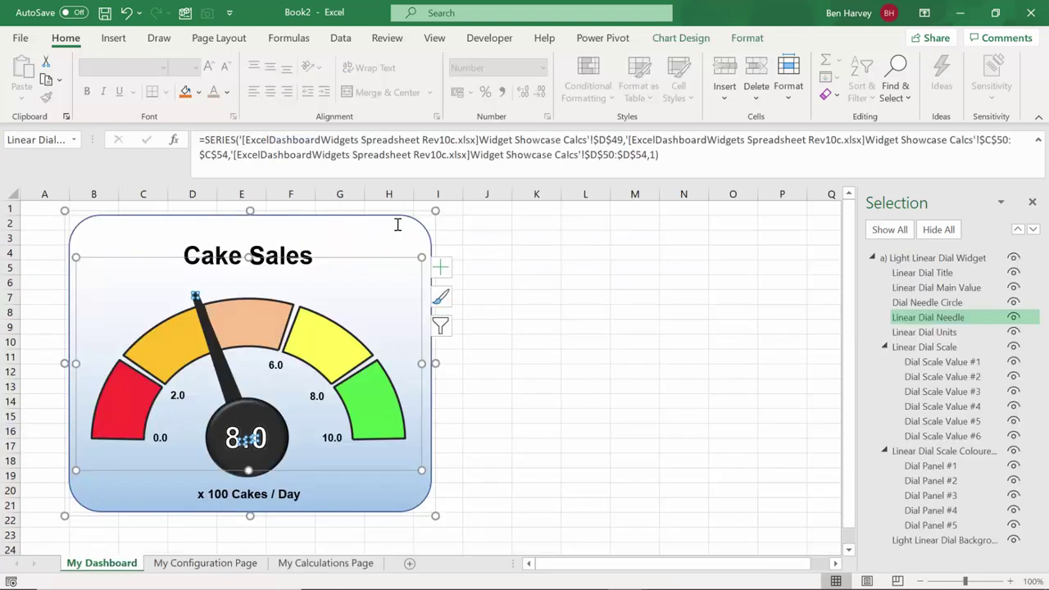
left_click(251, 138)
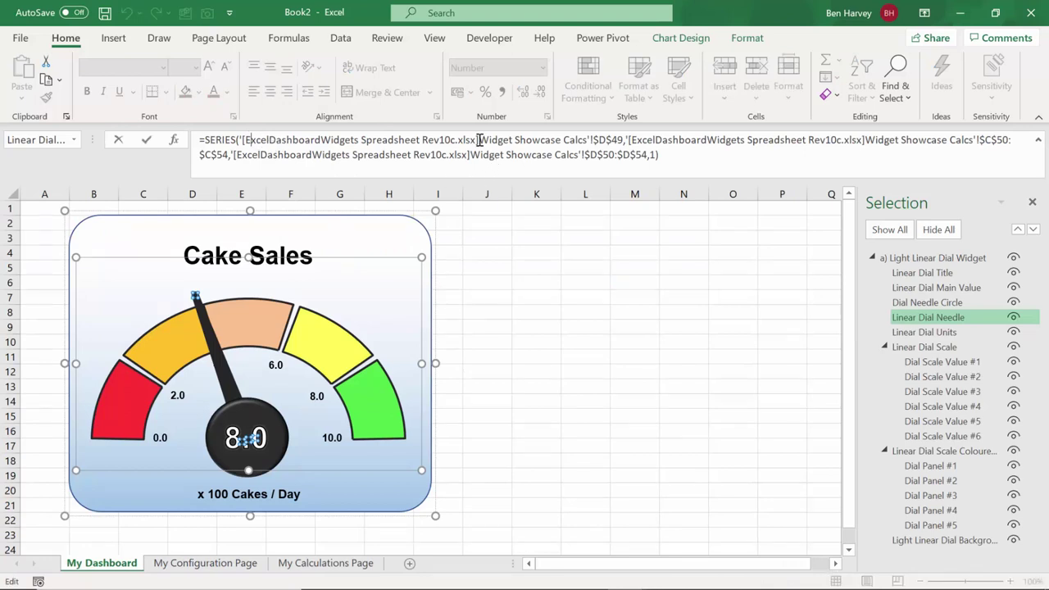
left_click_drag(478, 139, 250, 140)
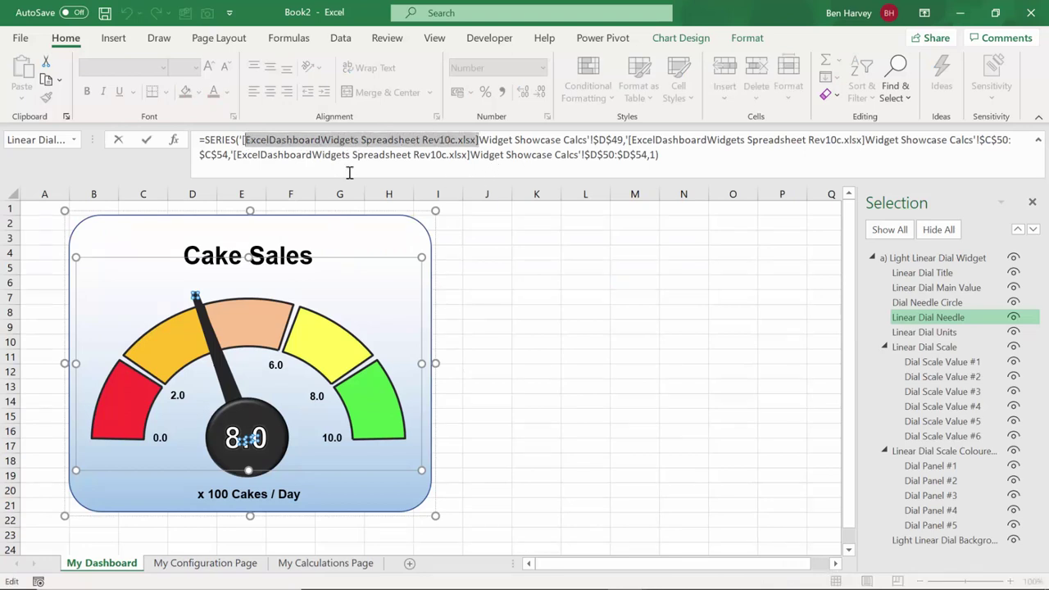
key("Delete")
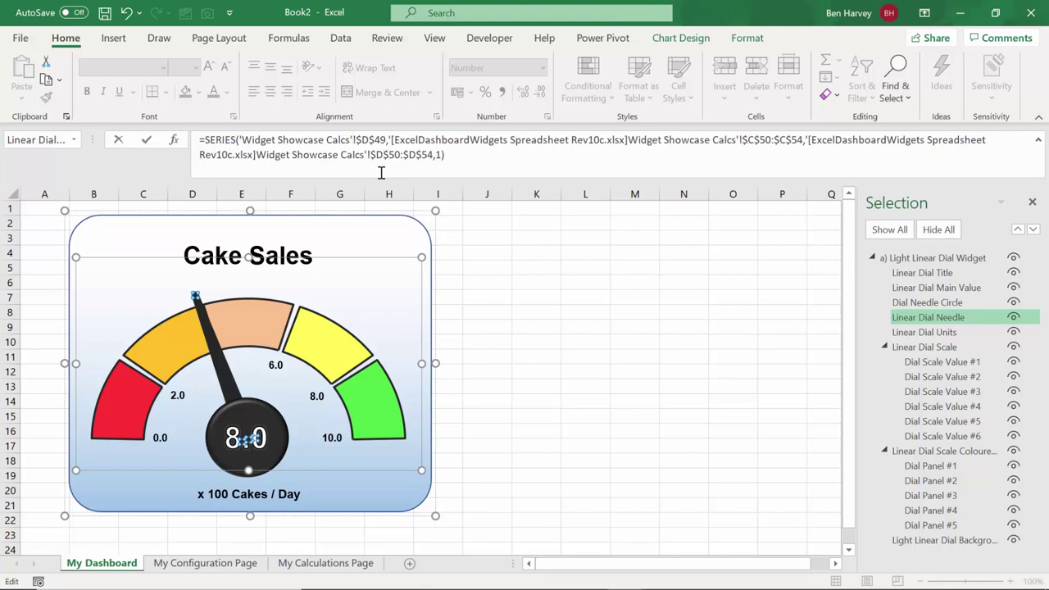
key("BackSpace")
key("BackSpace")
key("BackSpace")
key("BackSpace")
key("BackSpace")
key("BackSpace")
key("BackSpace")
key("BackSpace")
key("BackSpace")
key("BackSpace")
key("BackSpace")
key("BackSpace")
key("BackSpace")
key("BackSpace")
key("BackSpace")
key("BackSpace")
key("BackSpace")
key("BackSpace")
key("BackSpace")
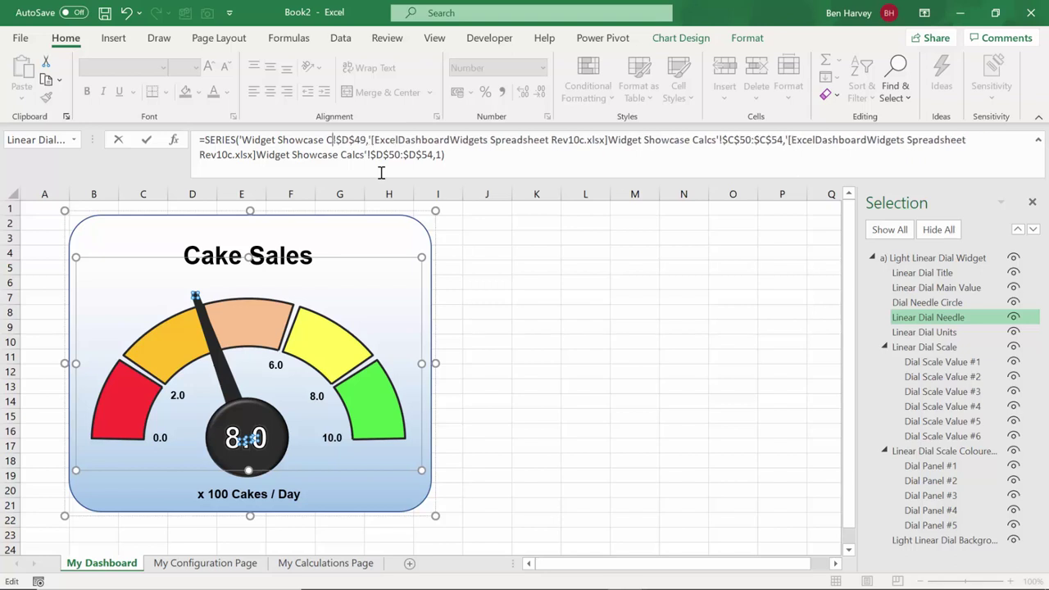
key("BackSpace")
key("BackSpace")
key("BackSpace")
key("BackSpace")
key("BackSpace")
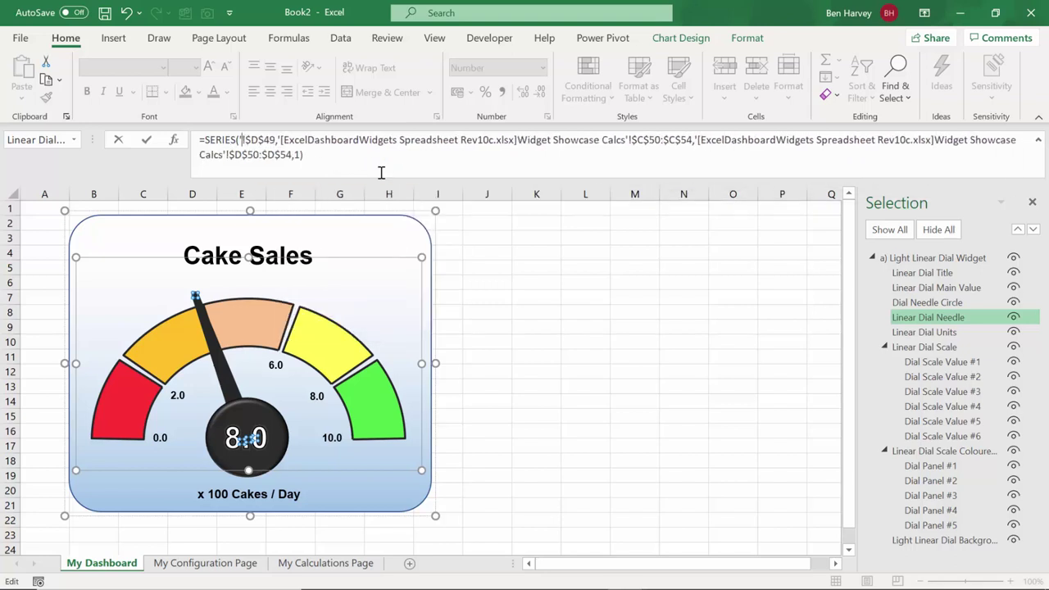
type("My Calucla")
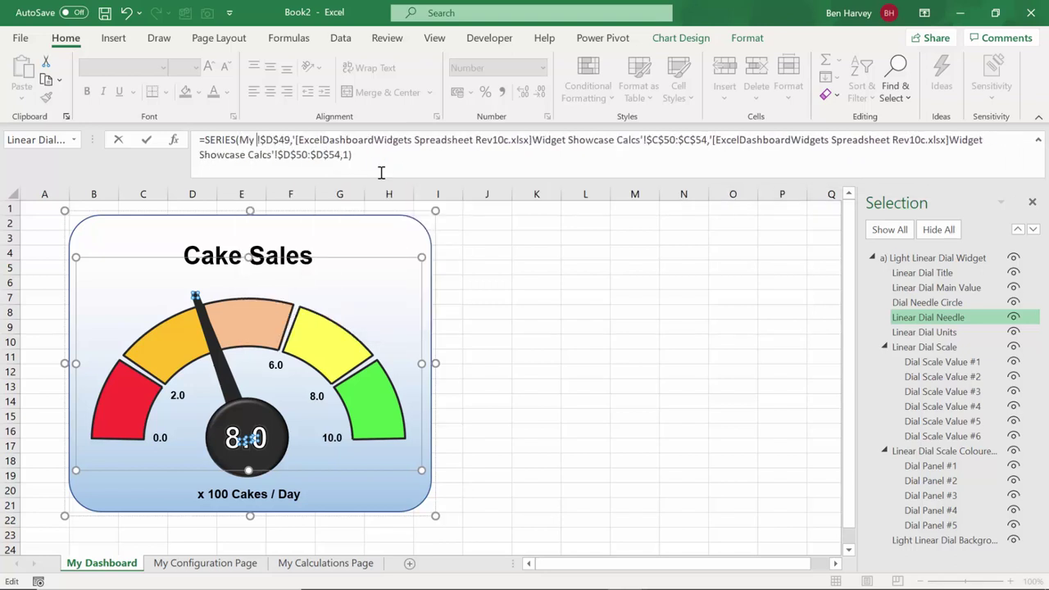
key("BackSpace")
key("BackSpace")
key("BackSpace")
key("BackSpace")
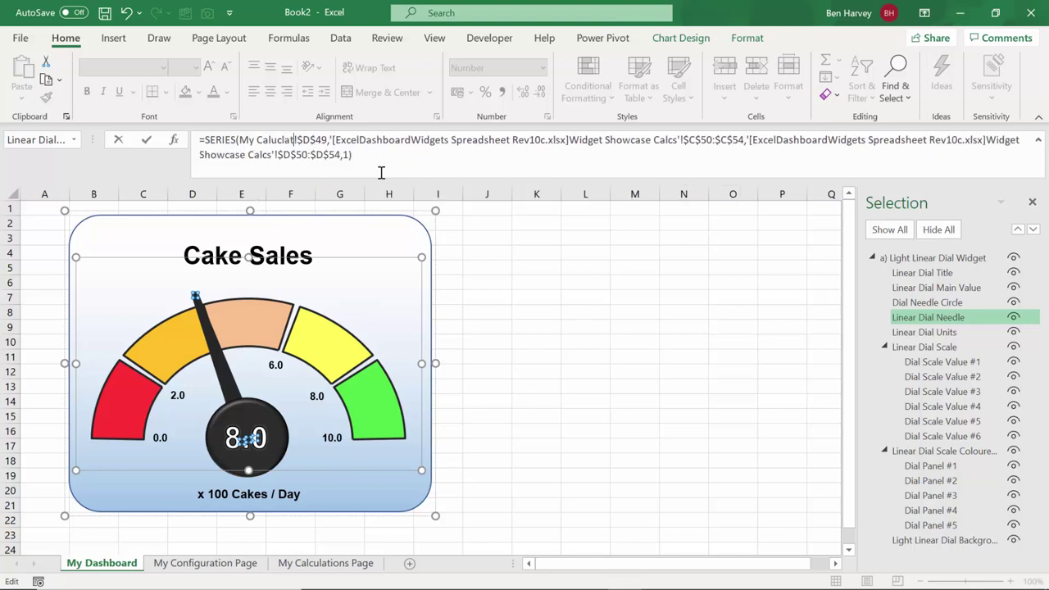
type("culations")
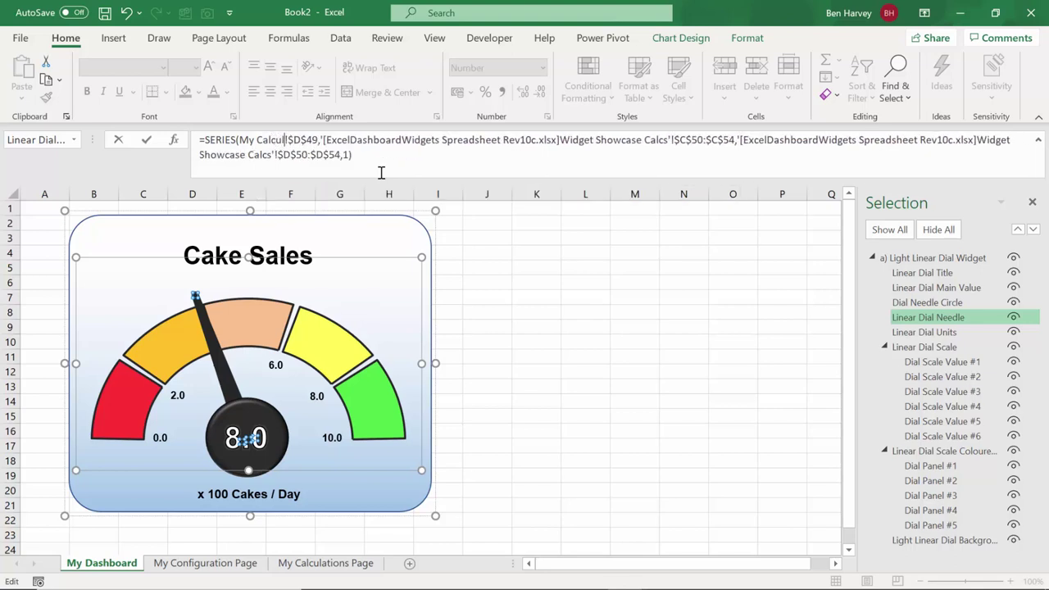
type("Page")
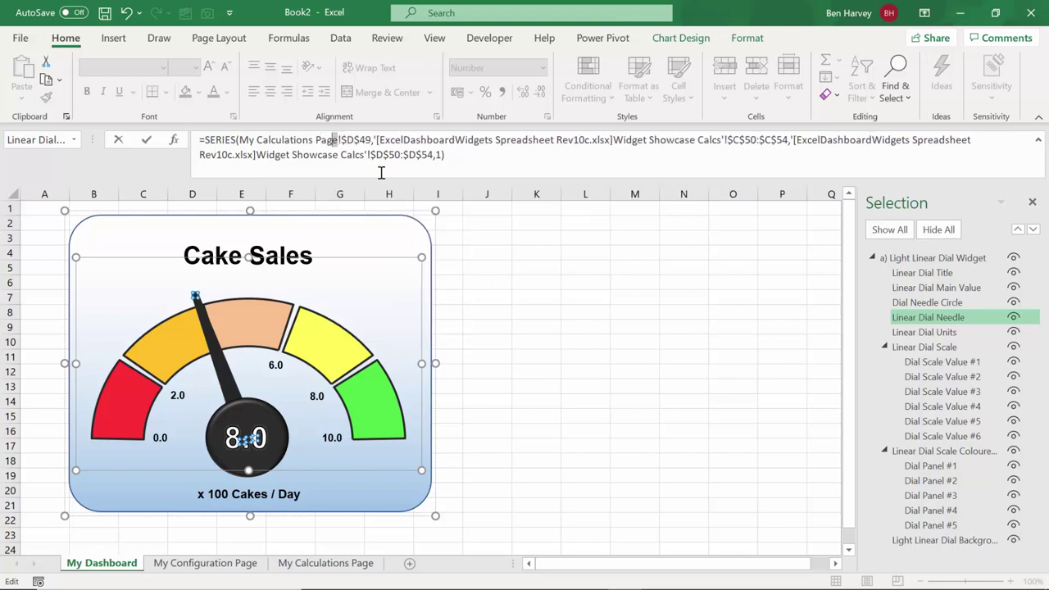
key("shift+Left")
key("shift+Left")
key("shift+Left")
key("shift+Left")
key("shift+Left")
key("shift+Left")
key("shift+Left")
key("shift+Left")
key("shift+Left")
key("shift+Left")
key("shift+Left")
key("shift+Left")
key("shift+Left")
key("shift+Left")
key("shift+Left")
key("shift+Left")
key("shift+Left")
key("shift+Left")
key("shift+Left")
key("shift+Left")
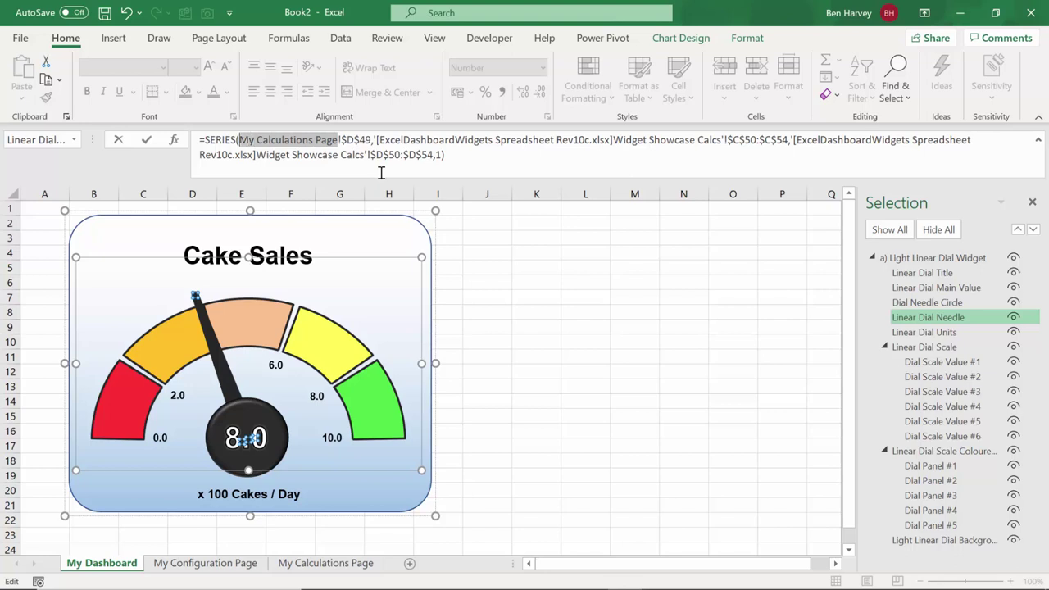
key("ctrl+c")
Step: Repoint the x and y range references to My Calculations Page and commit the formula
left_click_drag(725, 139, 389, 144)
key("BackSpace")
key("ctrl+v")
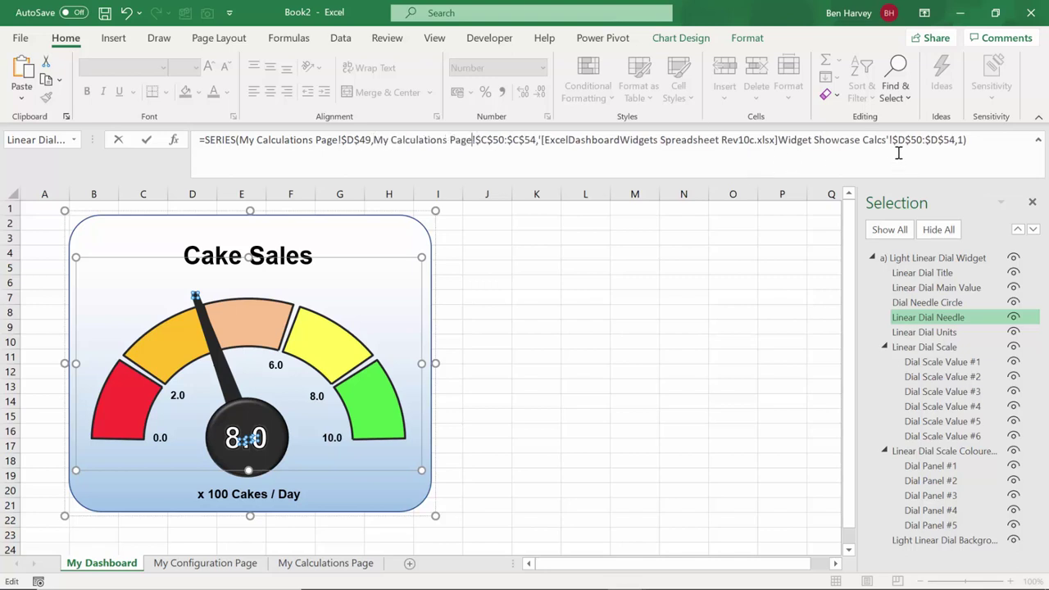
left_click_drag(890, 137, 549, 139)
key("BackSpace")
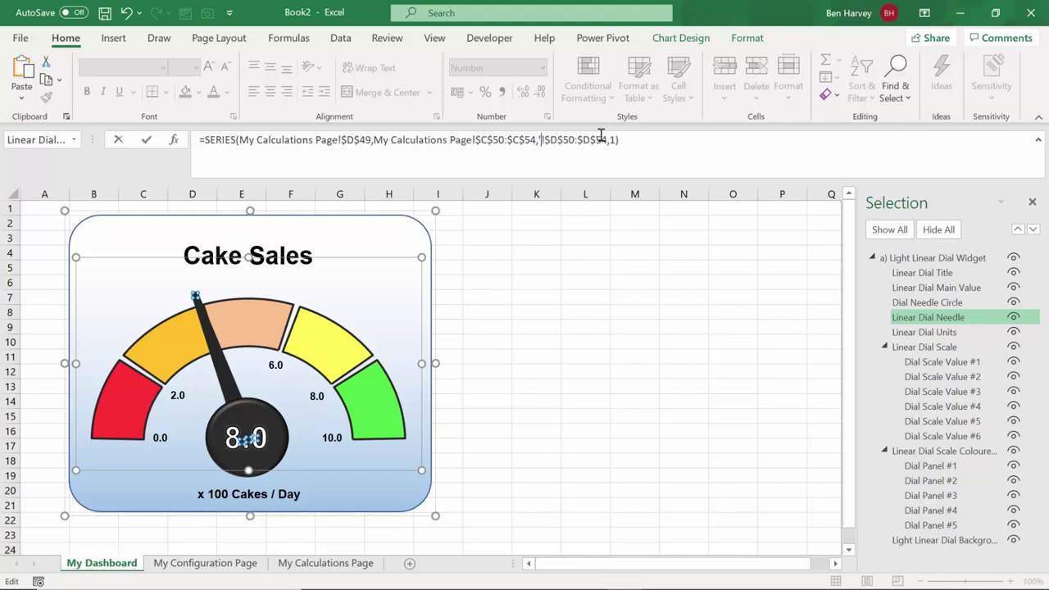
key("BackSpace")
type("My Calculations Page")
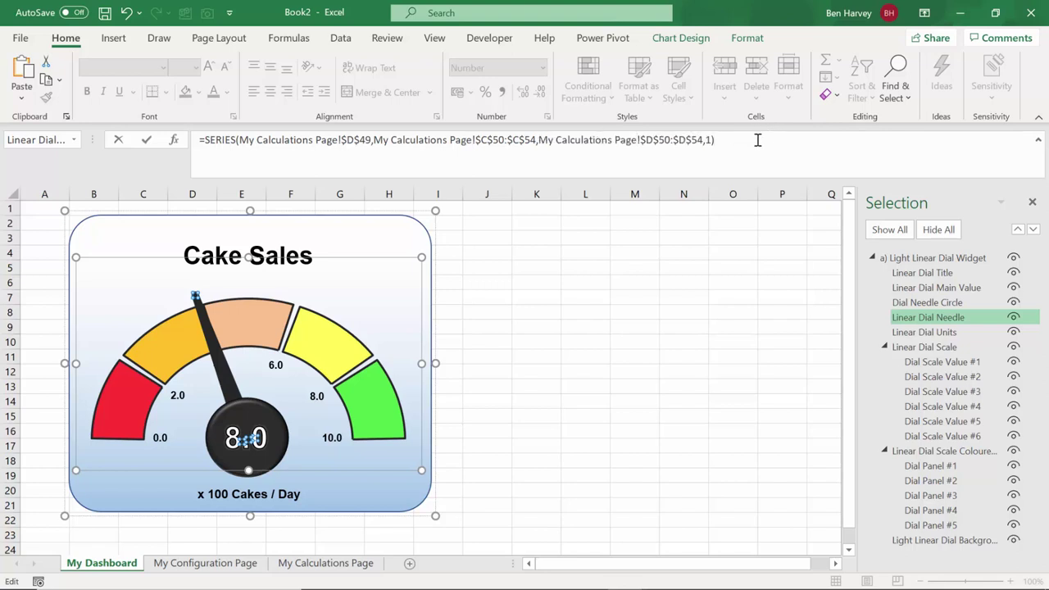
key("Return")
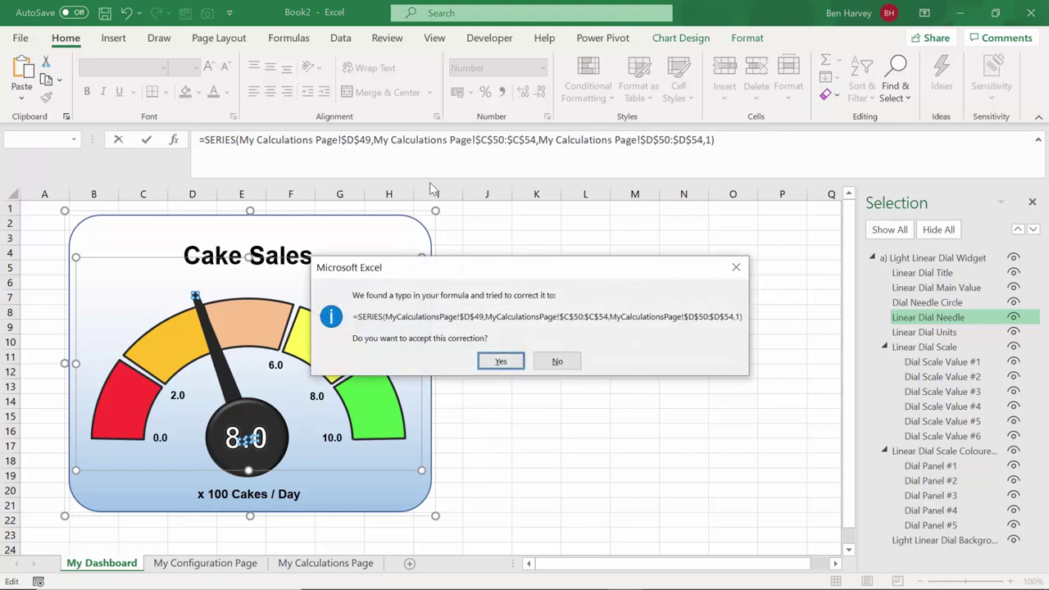
Step: Dismiss the invalid-reference warnings and add single quotes around each sheet reference in the SERIES formula
left_click(508, 362)
left_click(537, 351)
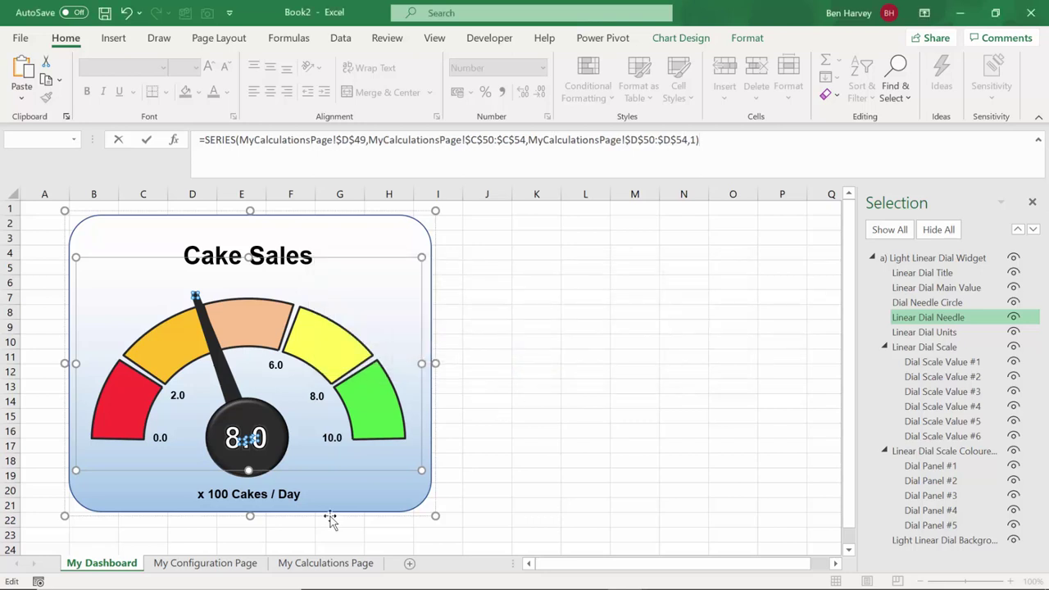
left_click(325, 563)
left_click(539, 352)
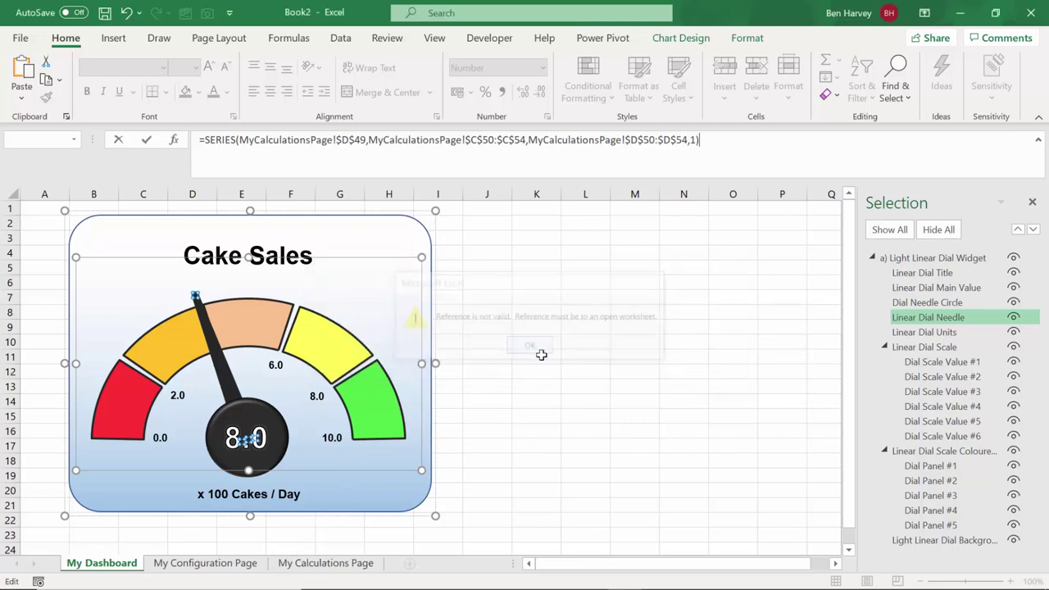
left_click(240, 139)
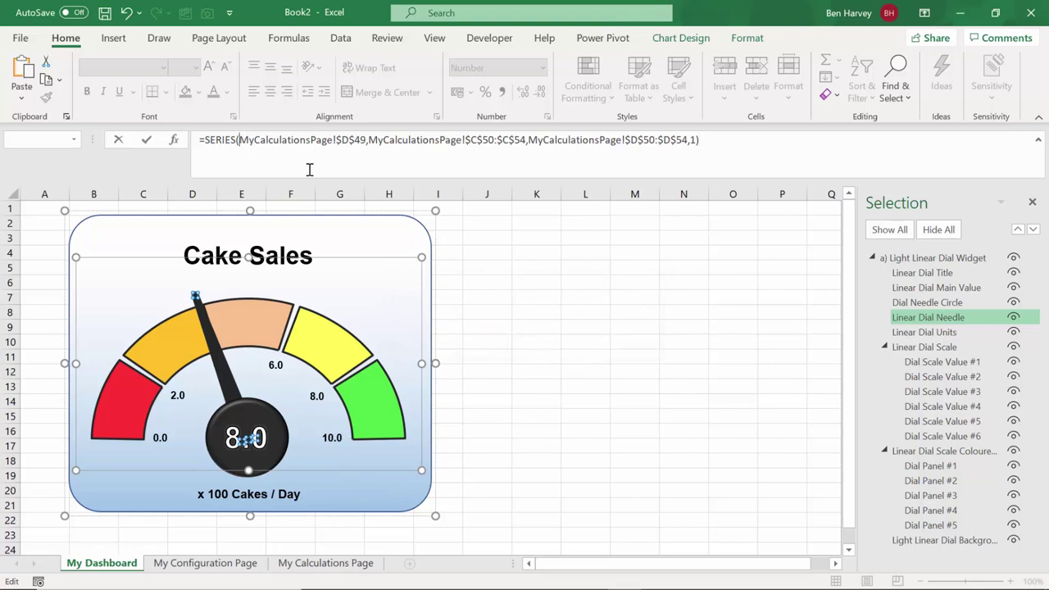
type("'")
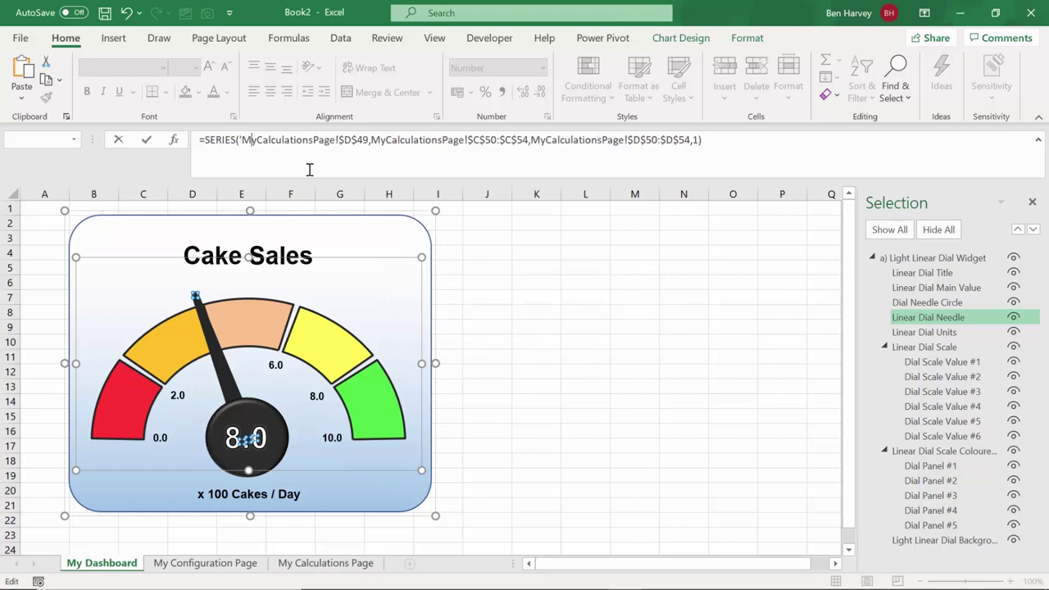
type("'")
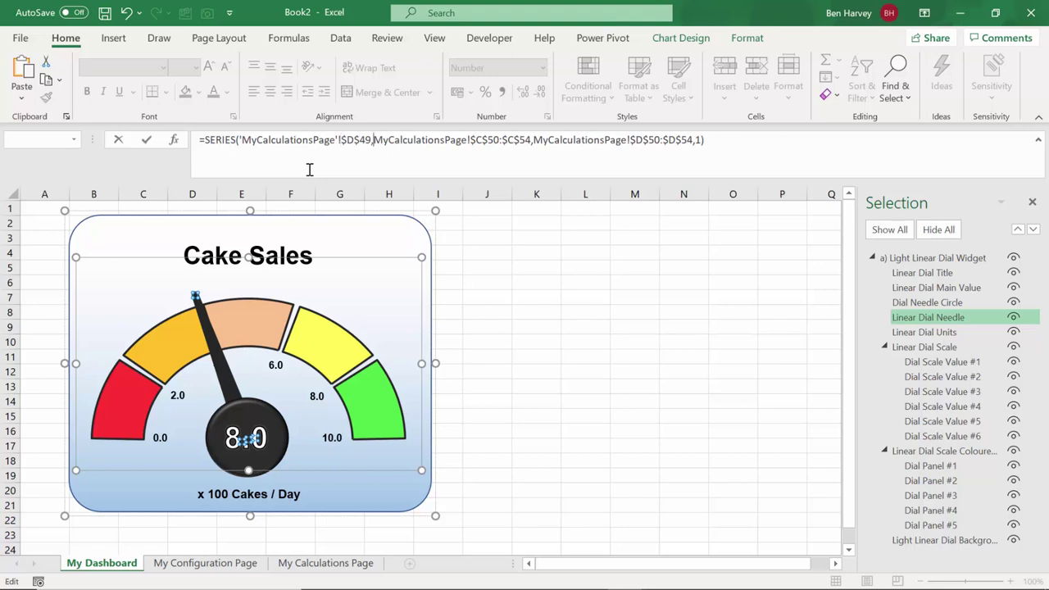
type("'")
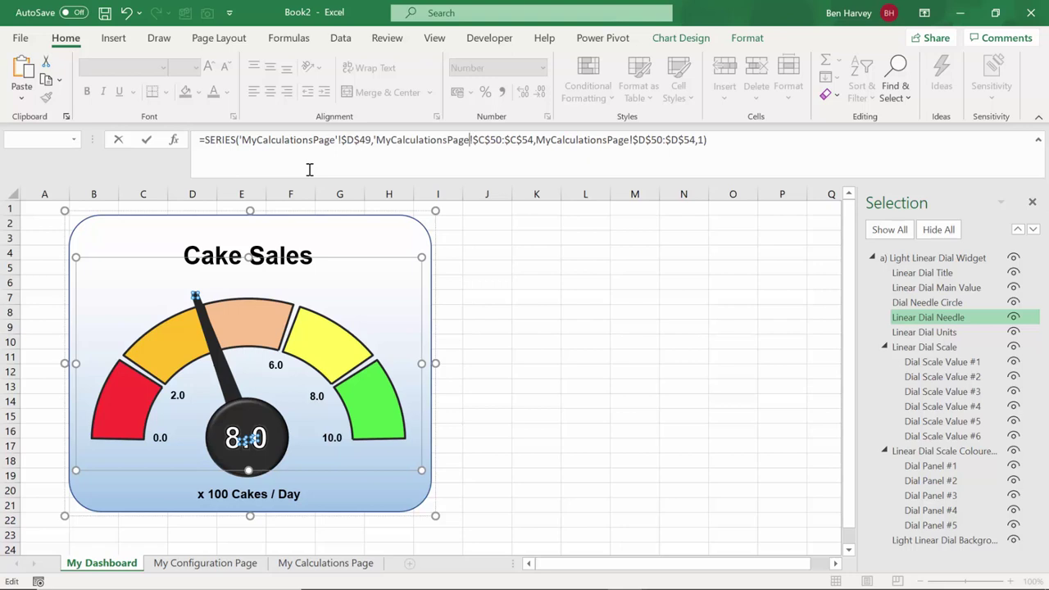
type("'")
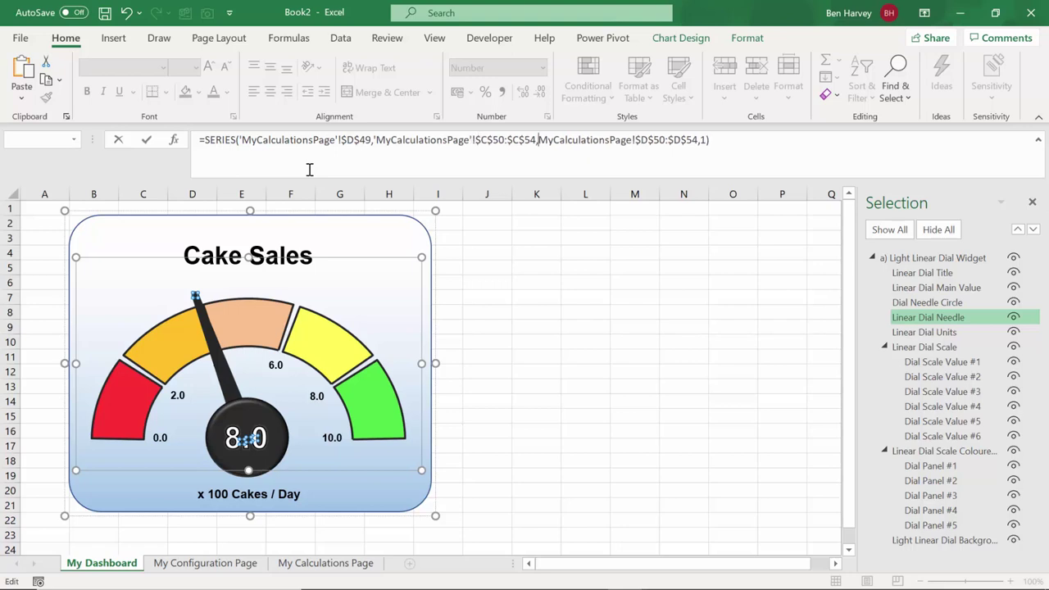
type("'")
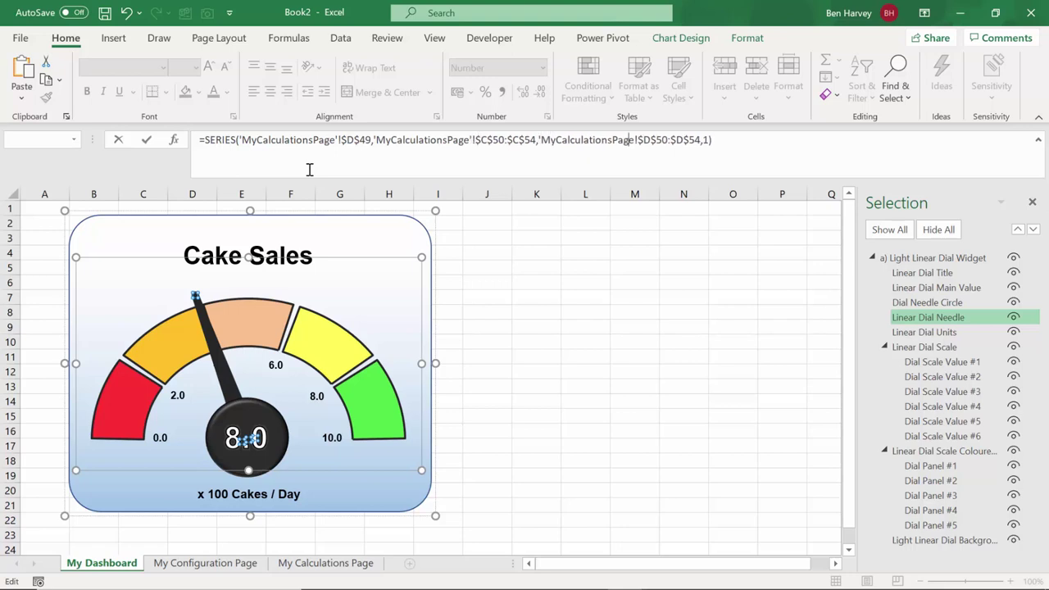
type("'")
key("Return")
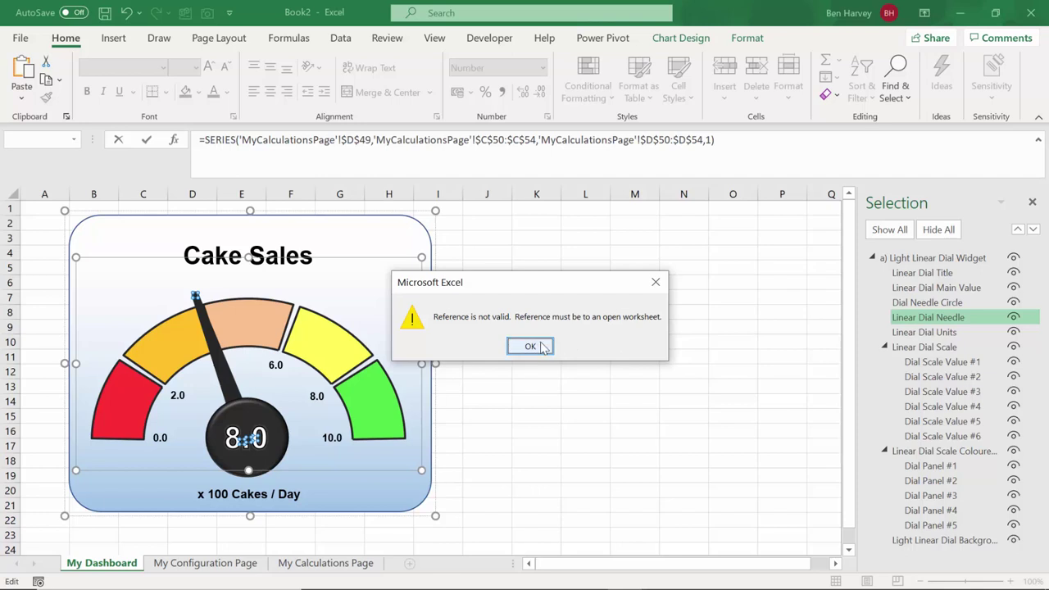
left_click(656, 282)
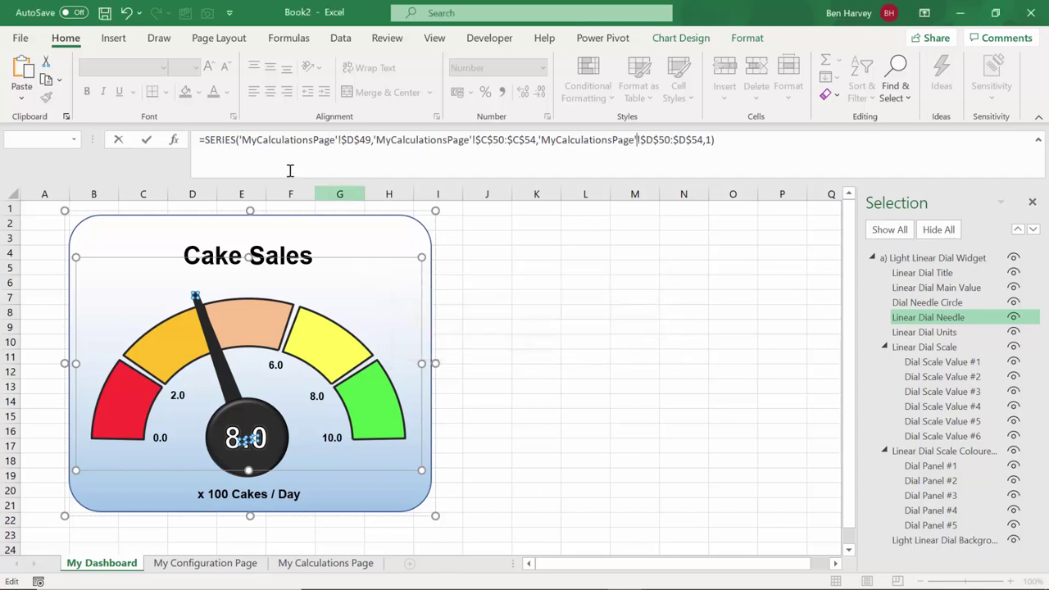
Step: Insert spaces so each reference reads 'My Calculations Page' and commit the SERIES formula
key("Right")
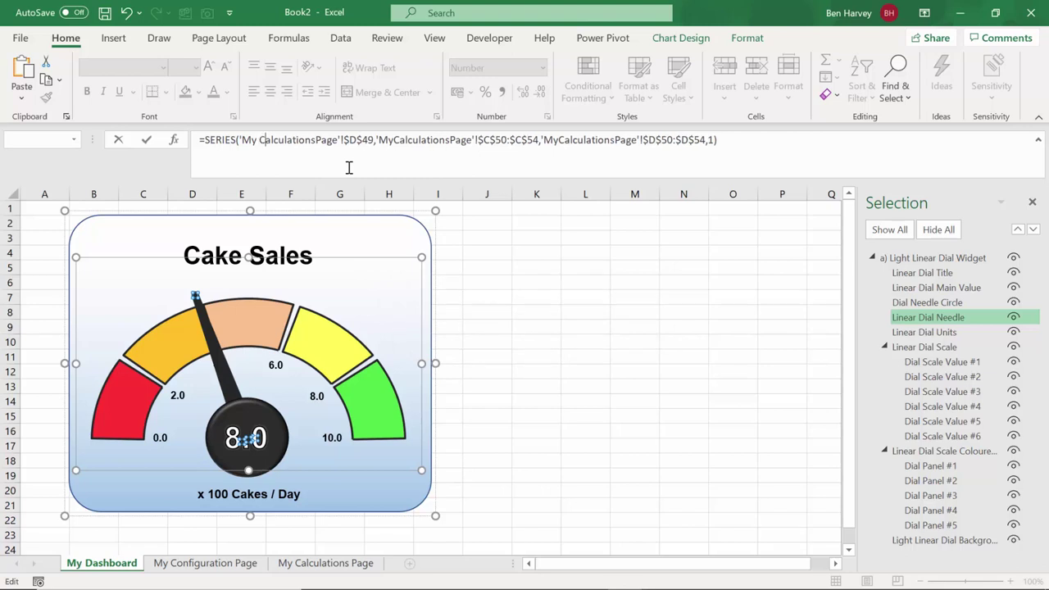
key("Right")
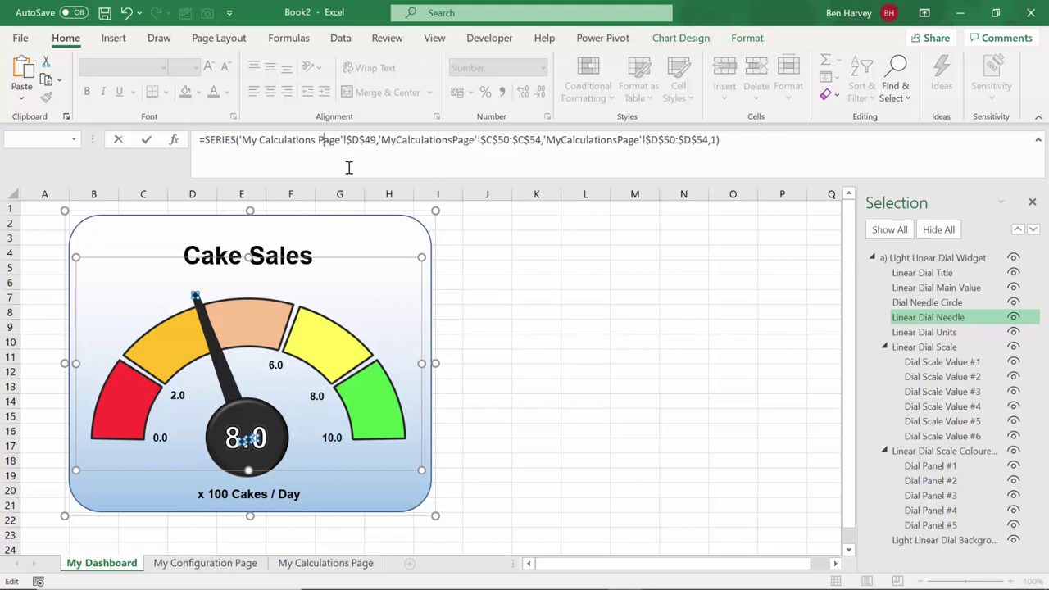
key("Right")
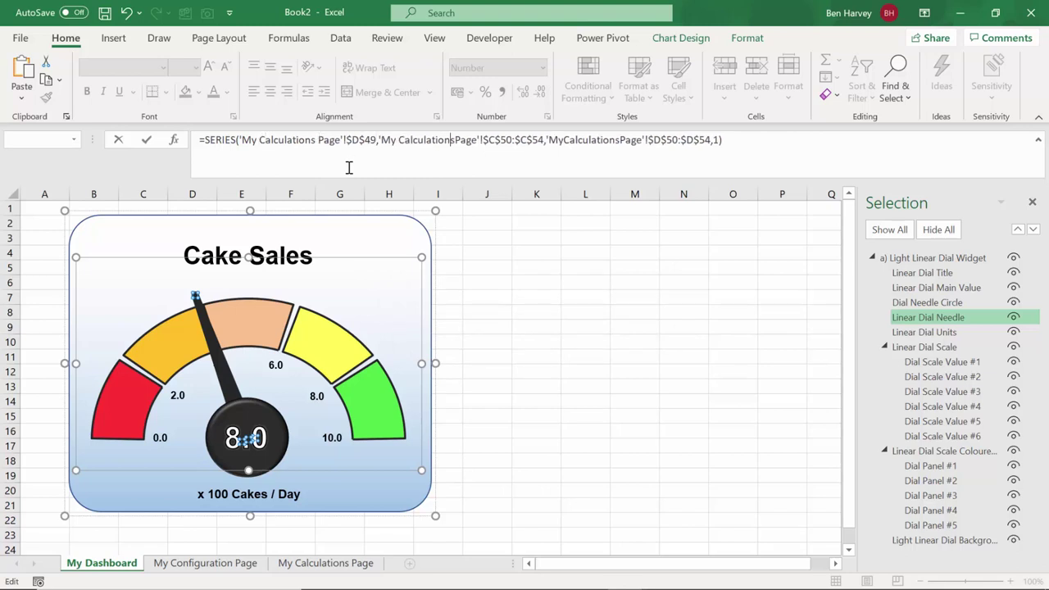
key("Right")
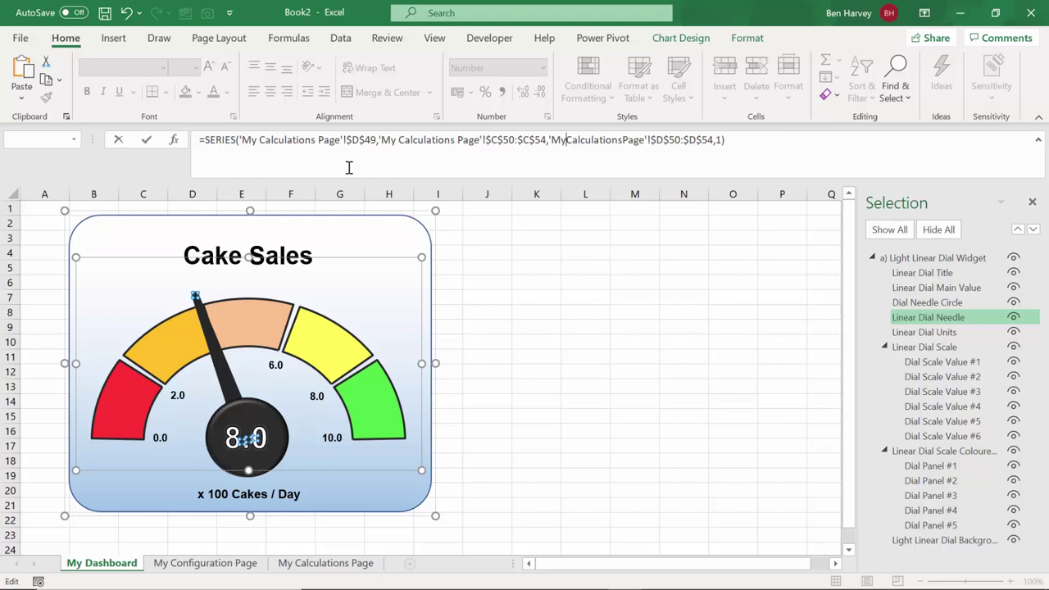
key("Left")
key("Right")
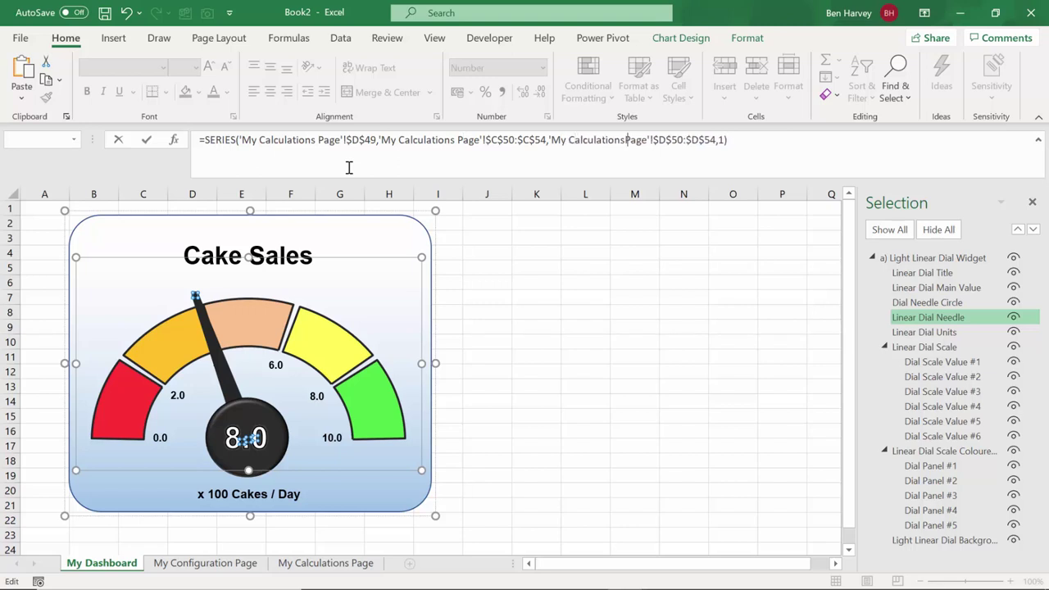
key("Return")
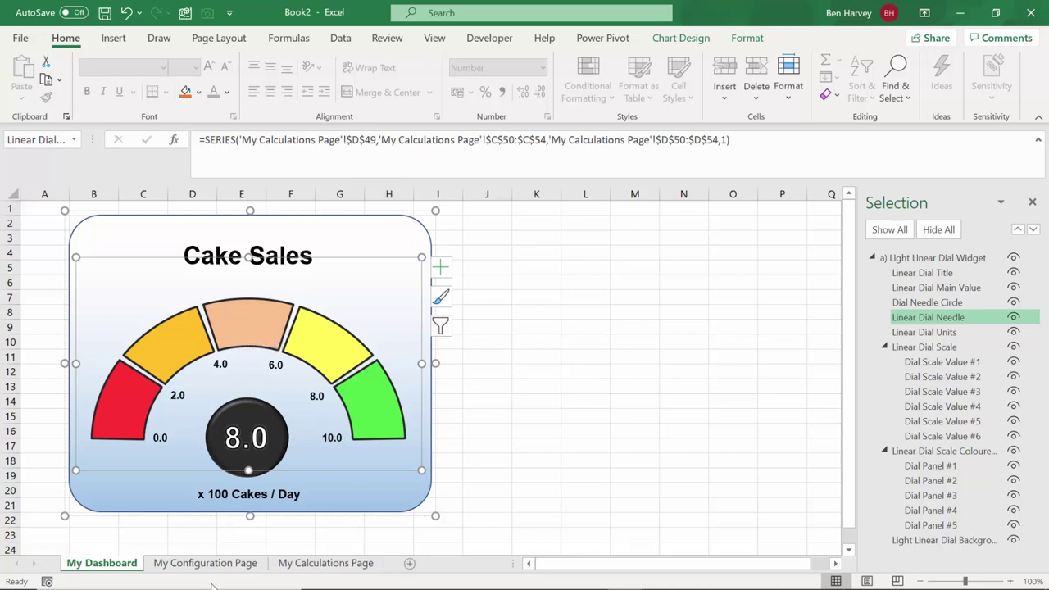
left_click(326, 566)
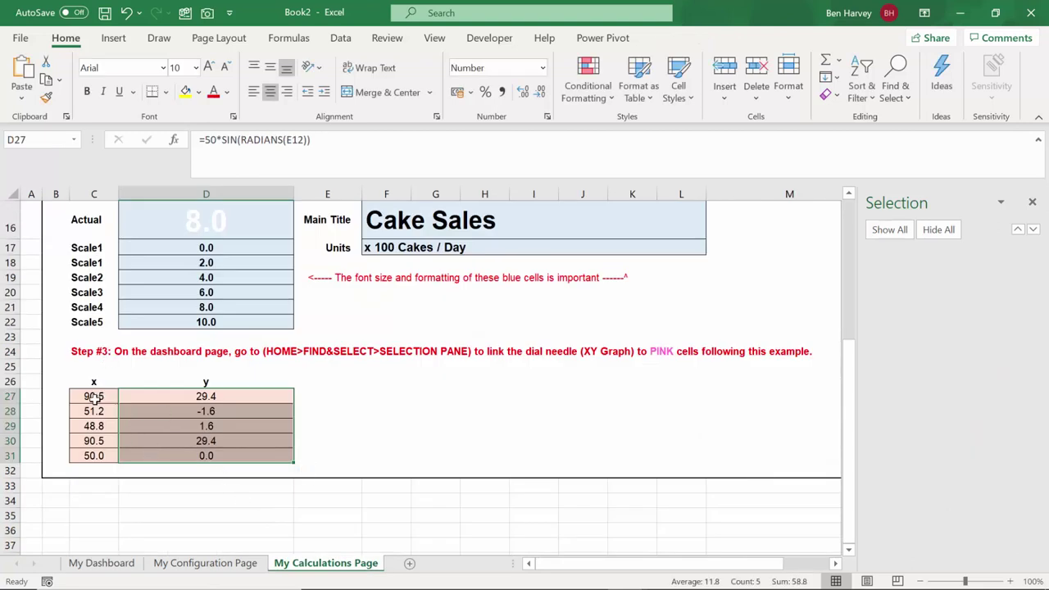
Step: Point the needle's SERIES formula at $D$26, $C$27:$C$31 and $D$27:$D$31 on My Calculations Page
left_click(122, 567)
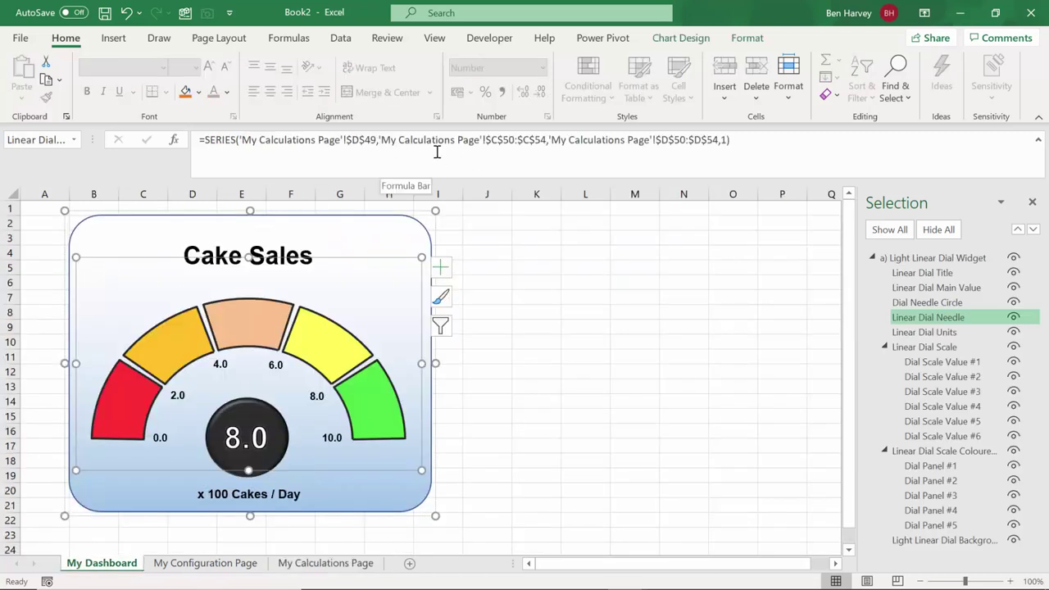
left_click(520, 161)
key("BackSpace")
key("BackSpace")
key("BackSpace")
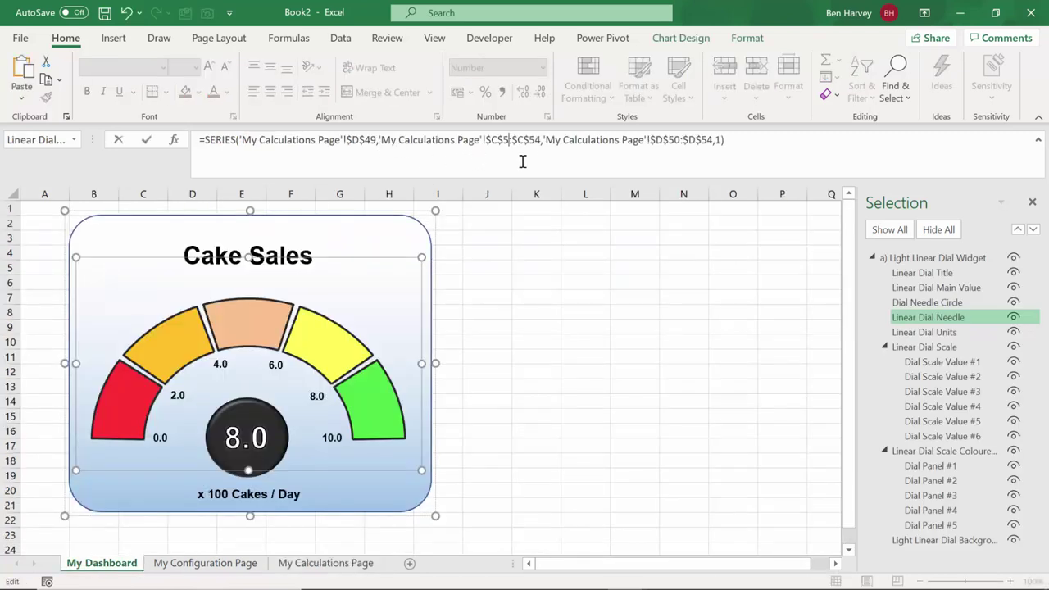
type("27")
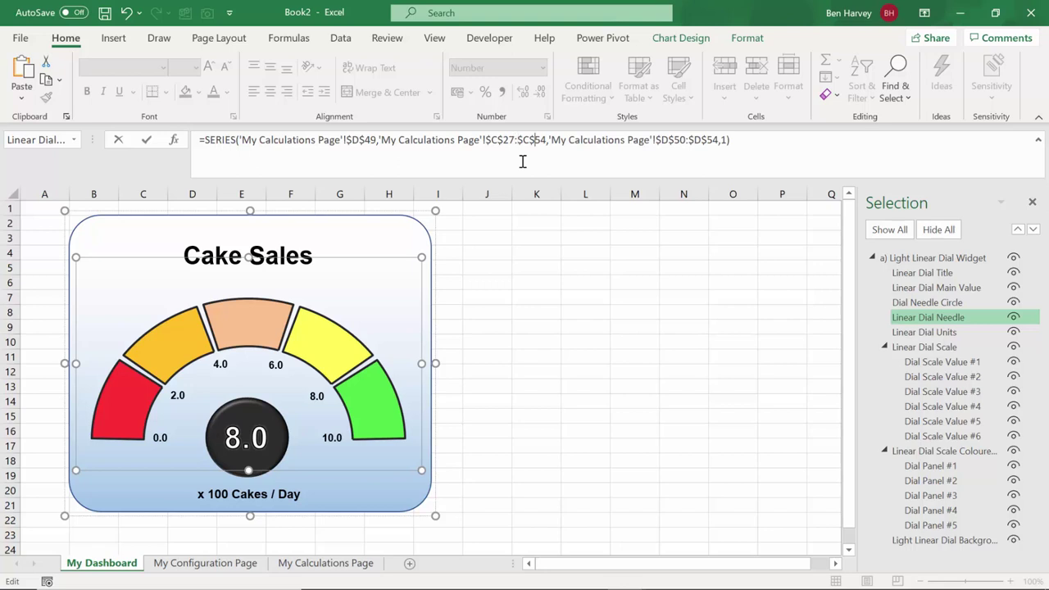
key("BackSpace")
key("BackSpace")
type("31")
left_click(690, 143)
key("BackSpace")
key("BackSpace")
type("27")
key("BackSpace")
key("BackSpace")
key("BackSpace")
key("BackSpace")
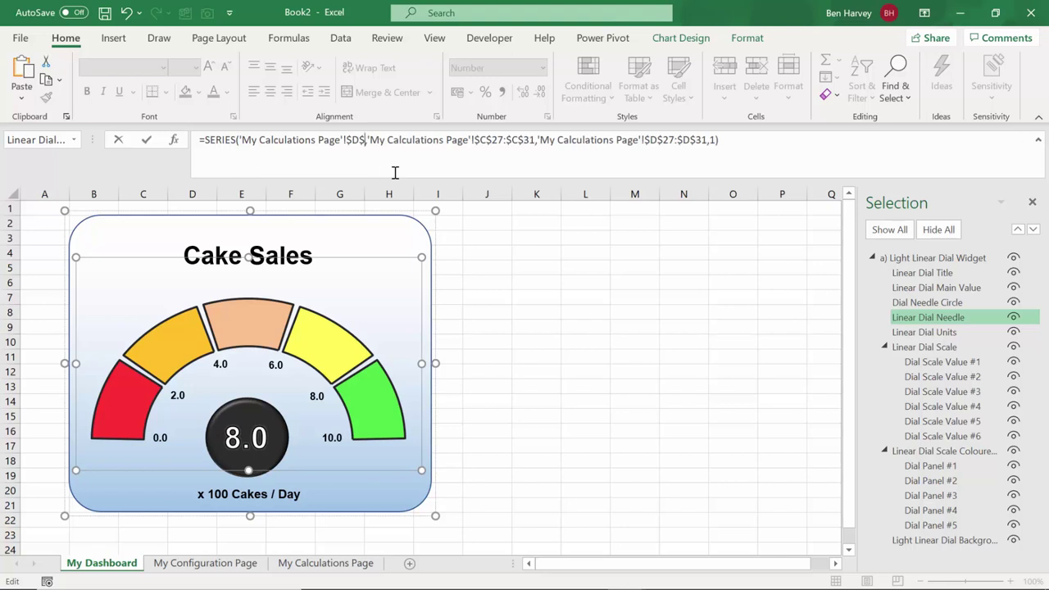
type("26")
key("Return")
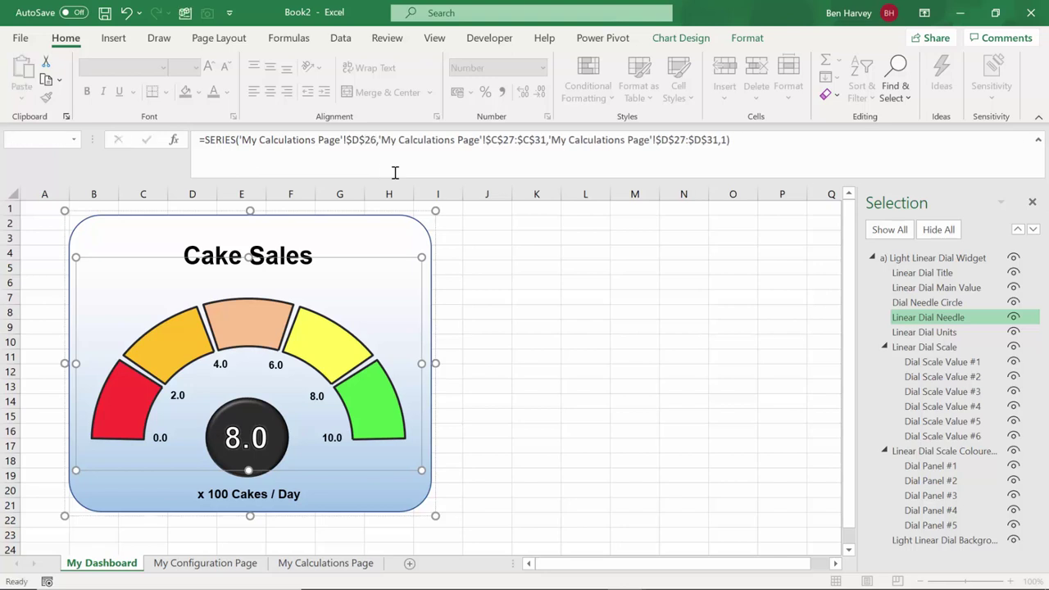
left_click(572, 311)
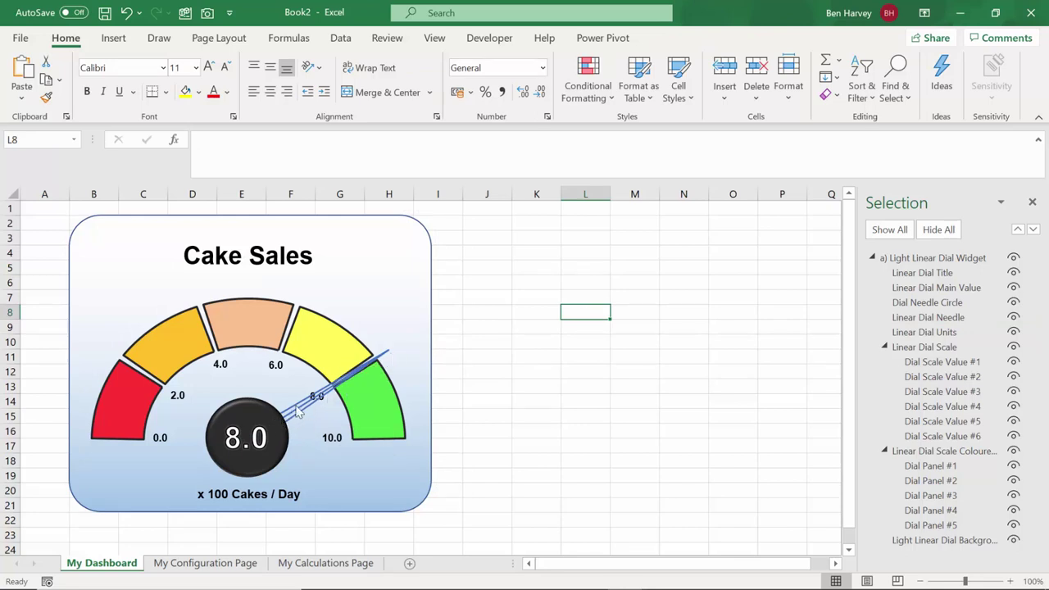
left_click(530, 394)
key("alt+Tab")
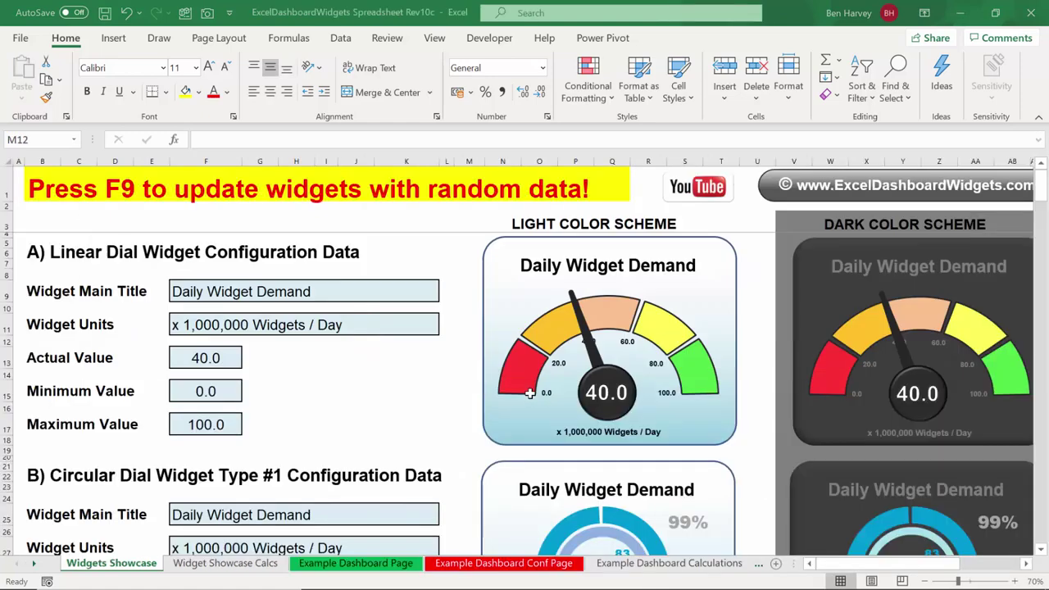
left_click(580, 317)
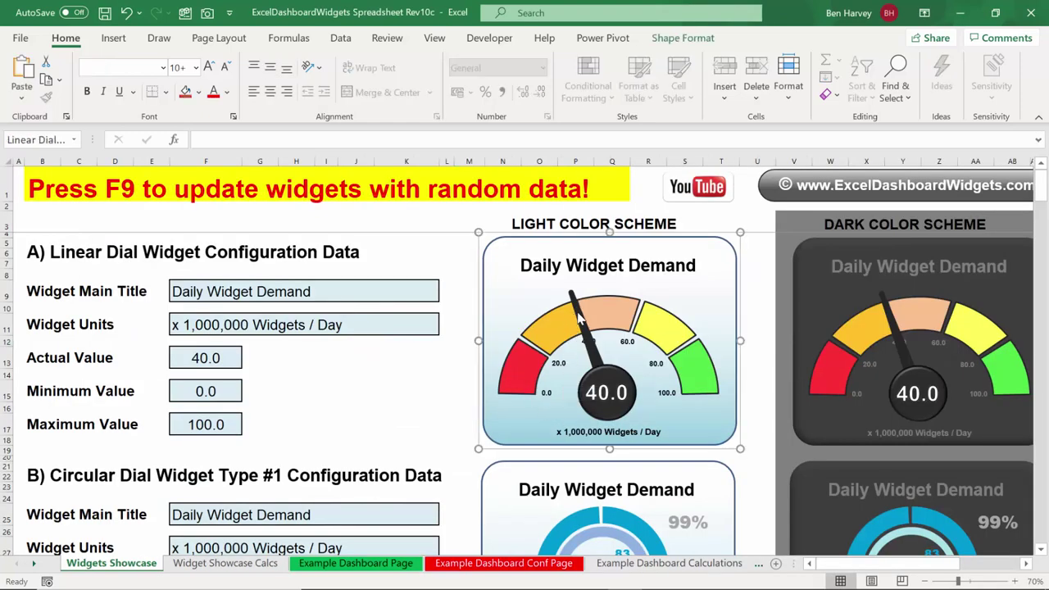
left_click(580, 316)
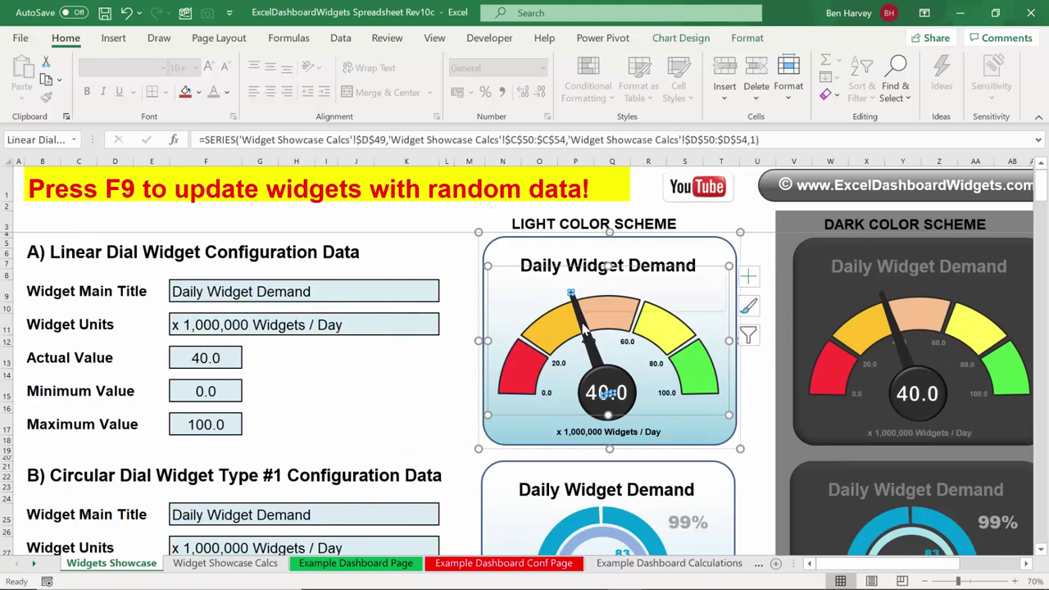
right_click(584, 329)
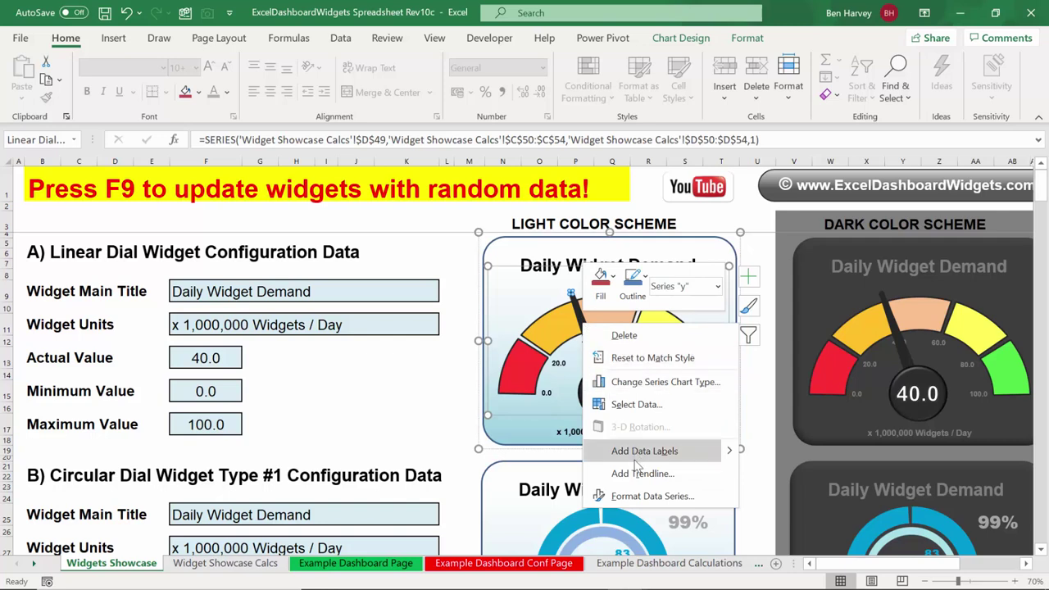
left_click(656, 496)
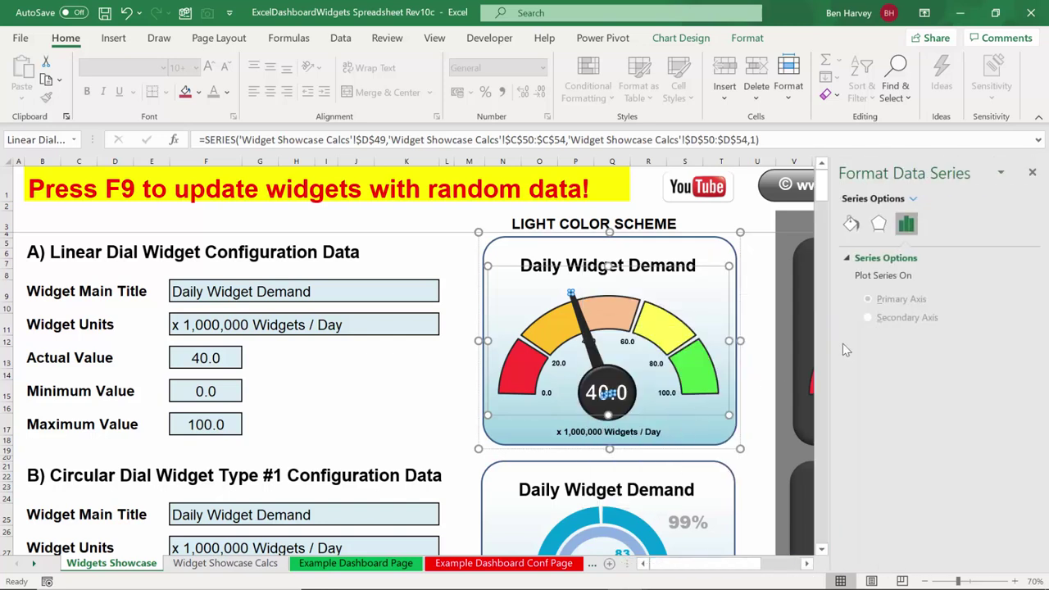
left_click(850, 224)
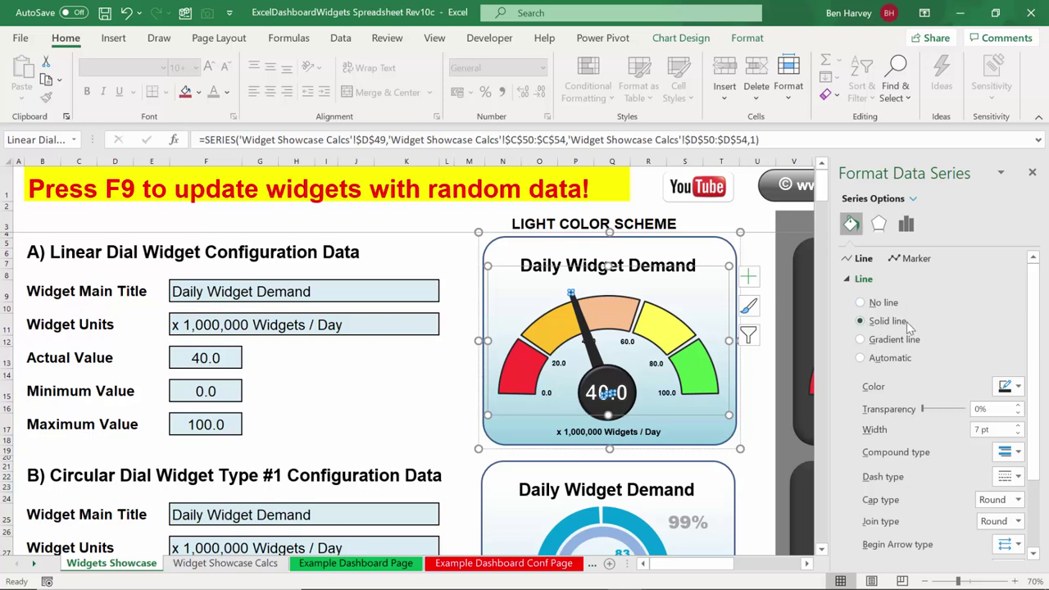
scroll(915, 397, "down", 2)
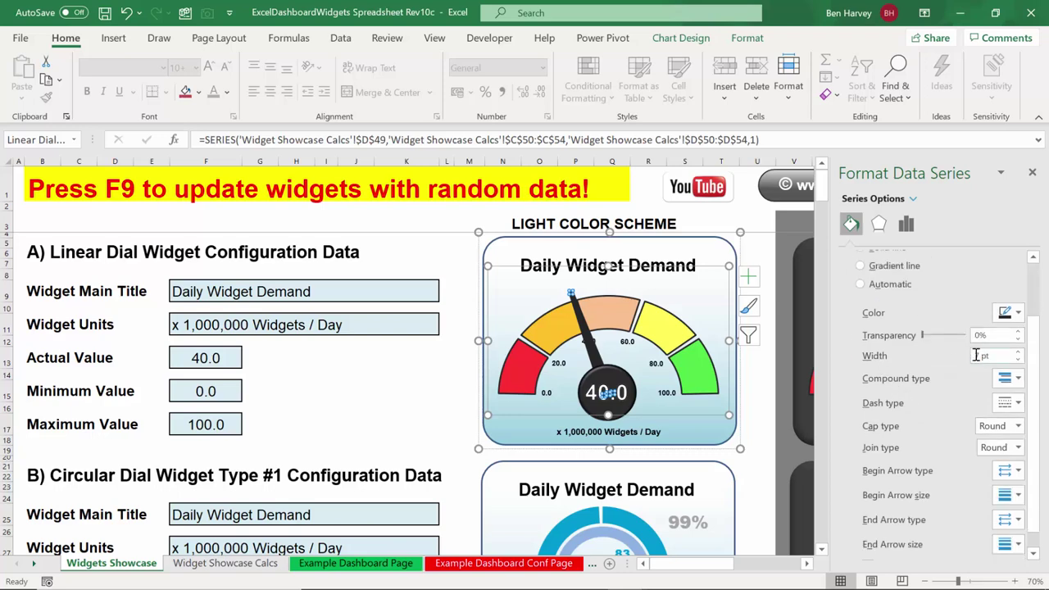
key("alt+Tab")
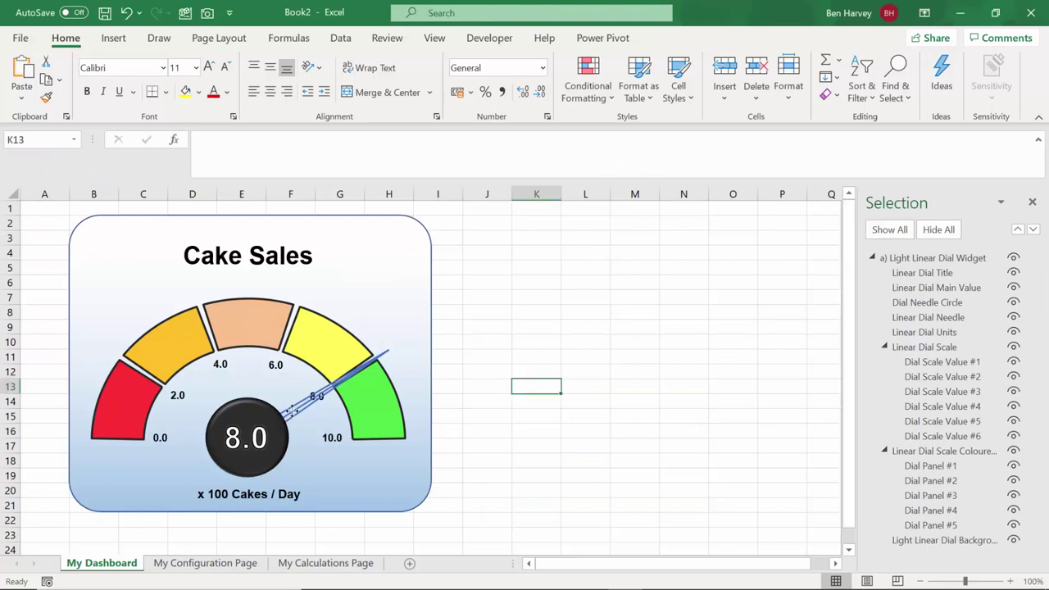
Step: Select the Cake Sales needle series and bring up its line formatting settings
left_click(293, 417)
left_click(294, 417)
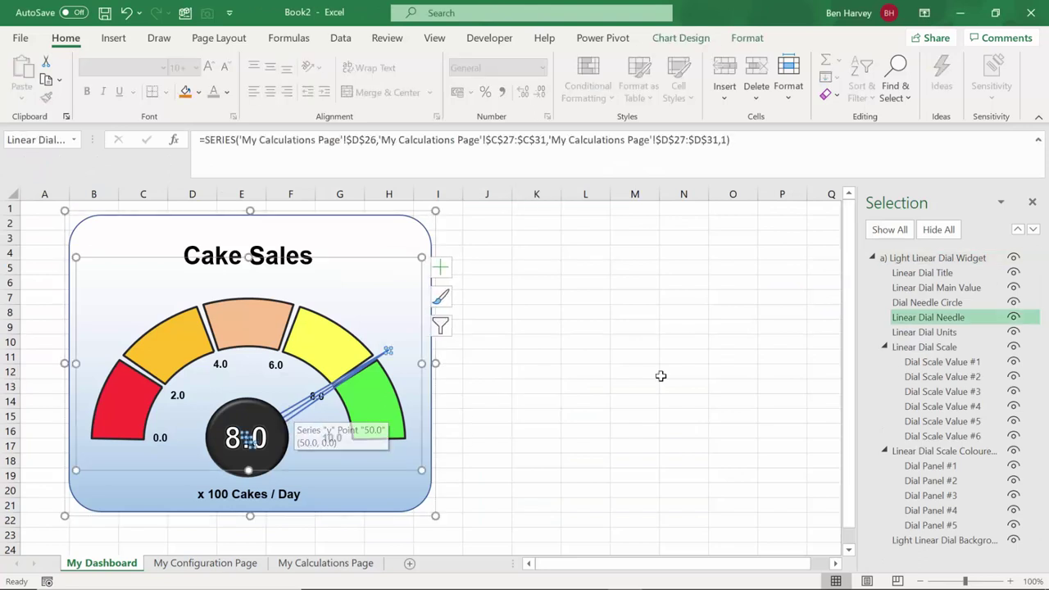
left_click(687, 39)
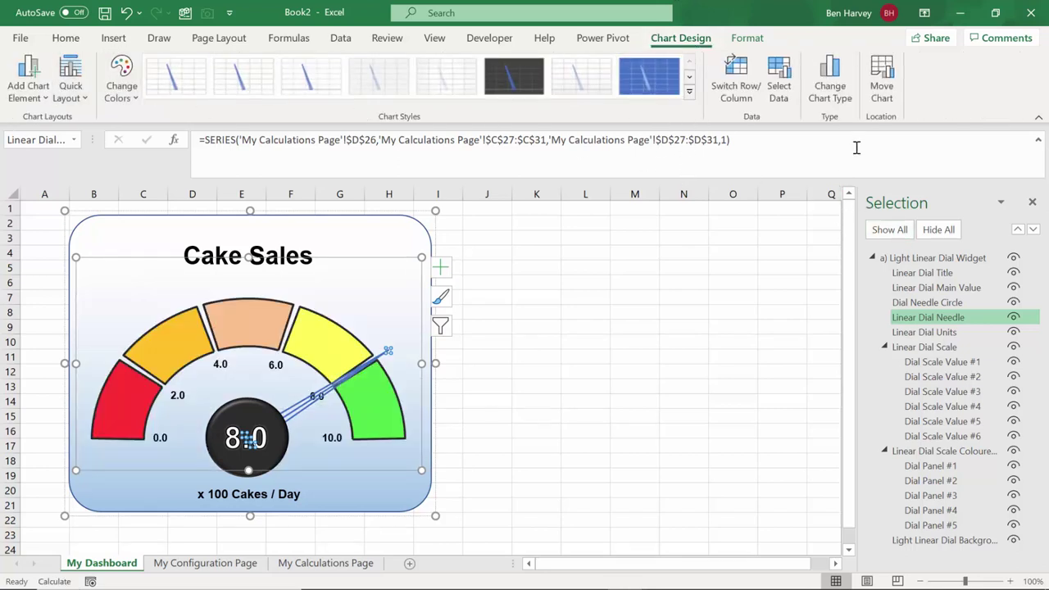
right_click(299, 413)
key("Escape")
left_click(659, 253)
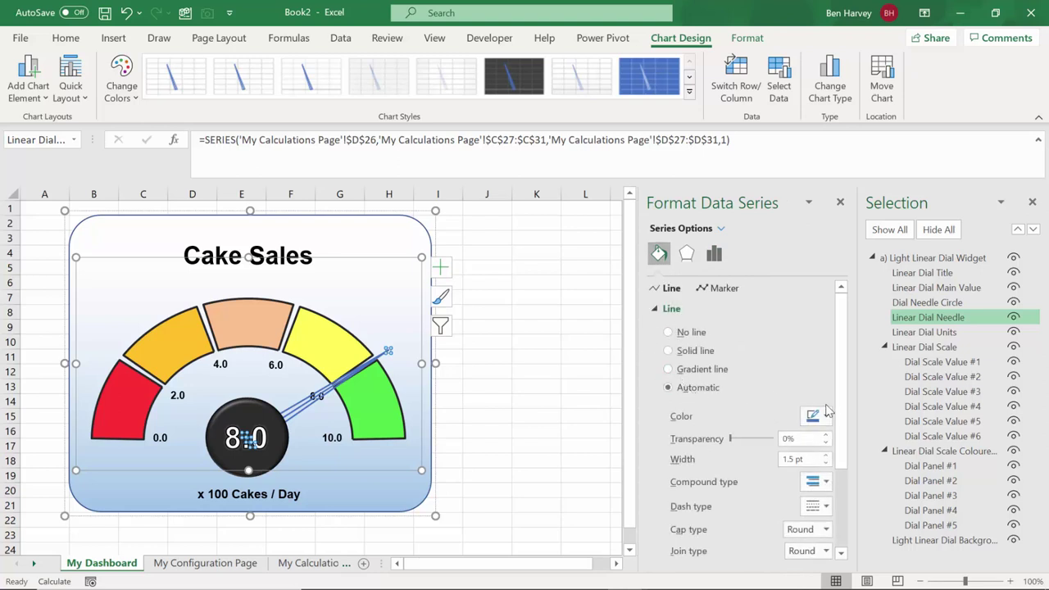
Step: Make the needle a black line 7 pt wide
scroll(761, 410, "down", 1)
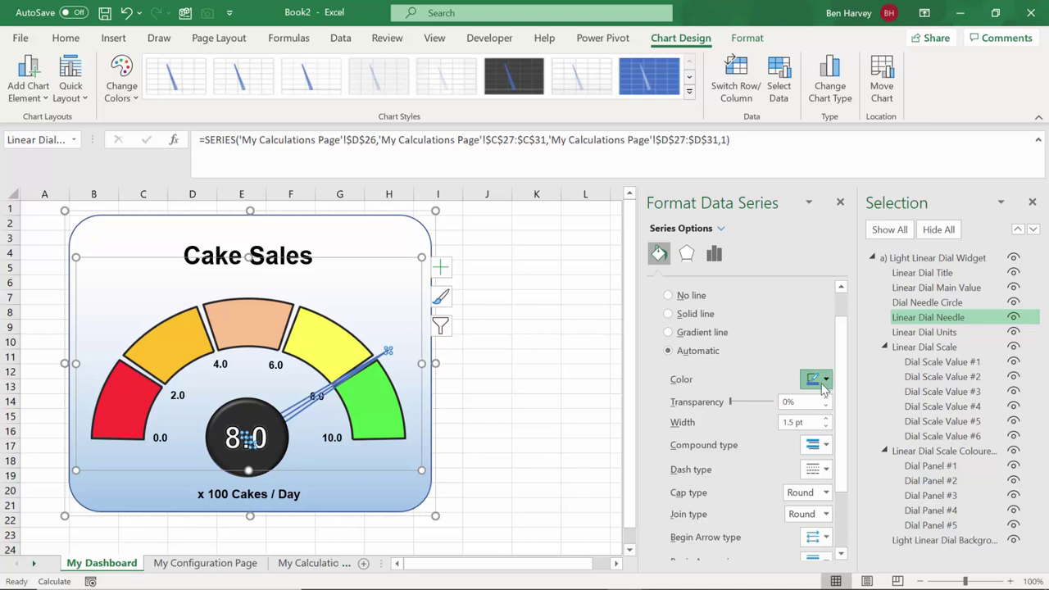
left_click(822, 383)
left_click(821, 420)
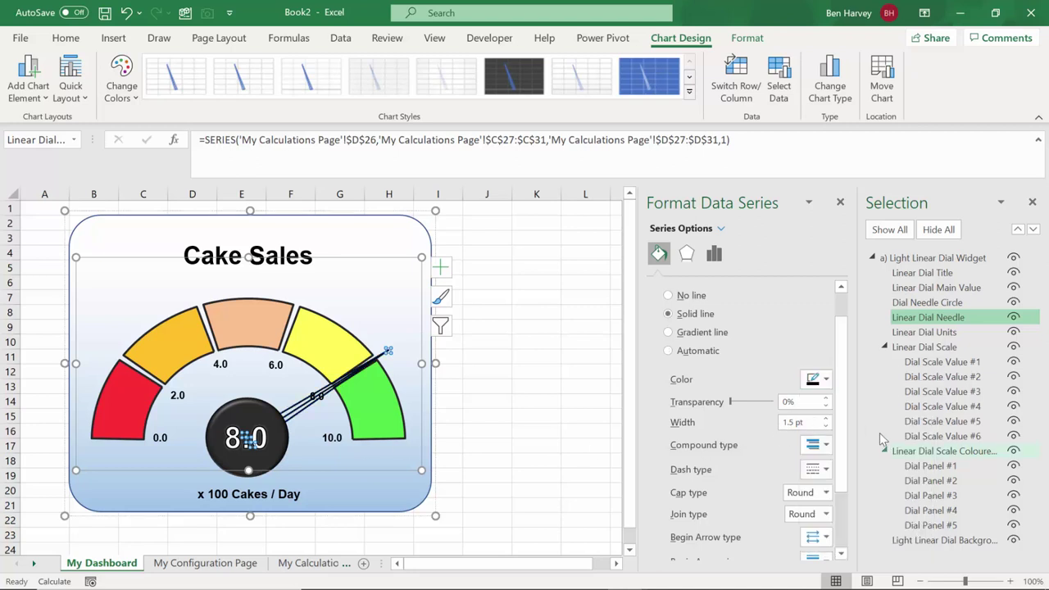
left_click(831, 416)
key("ctrl+a")
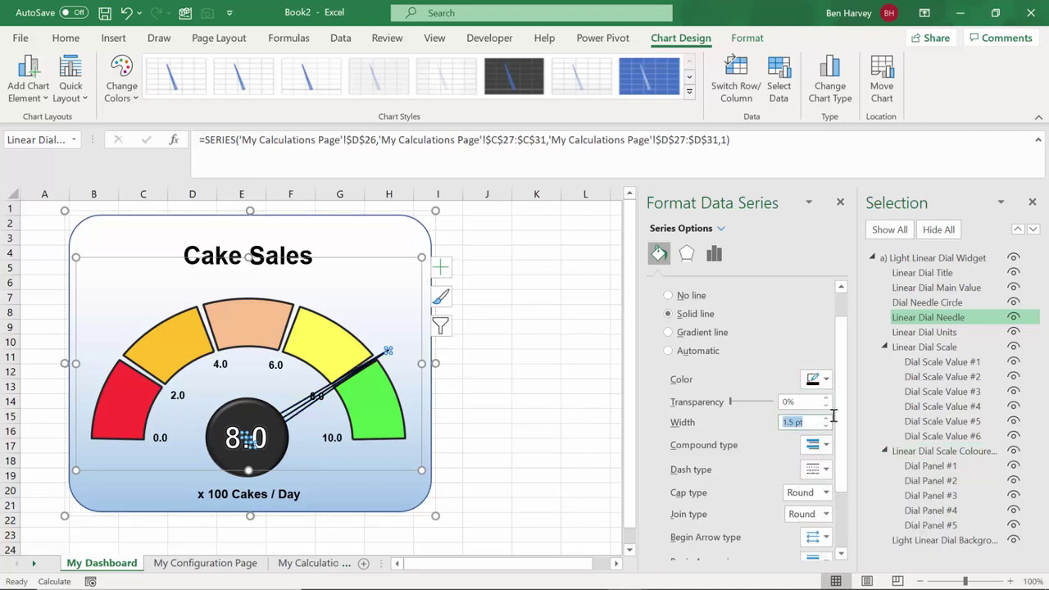
type("7")
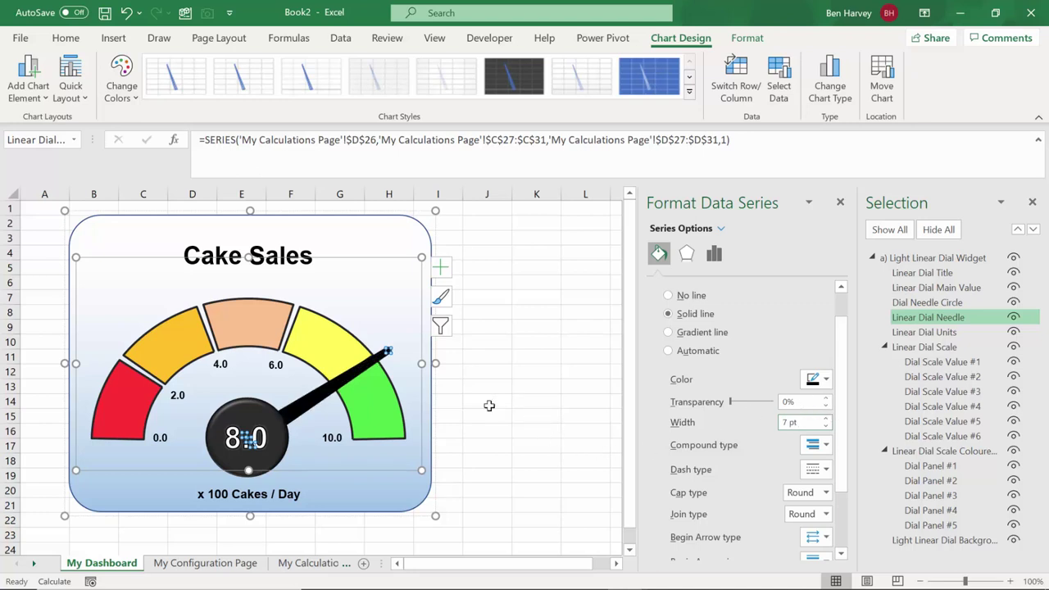
Step: Preview green and dark grey needle colours, keep black, and deselect the chart
left_click(830, 385)
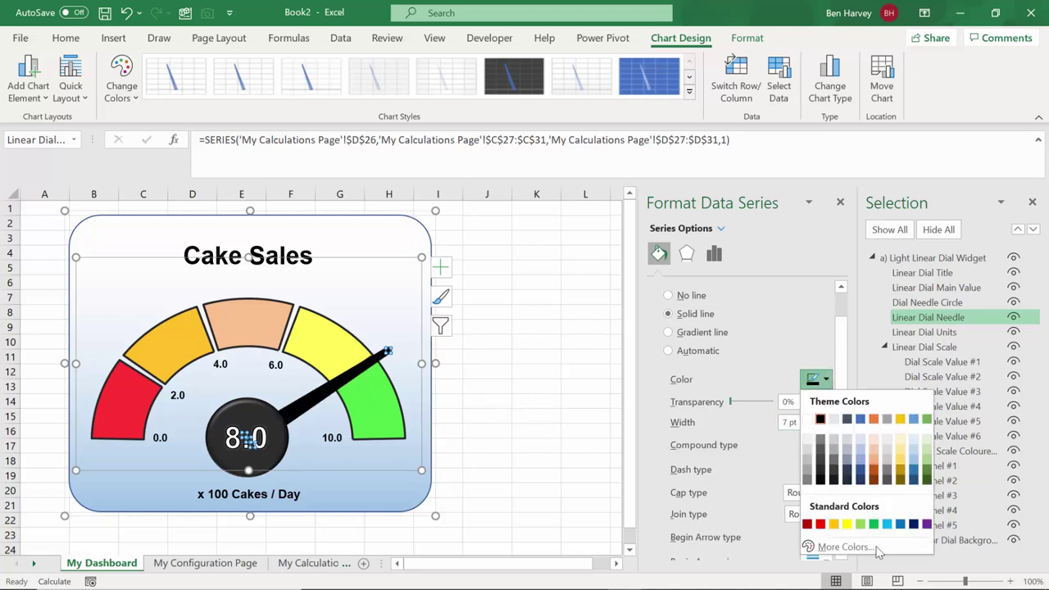
key("Escape")
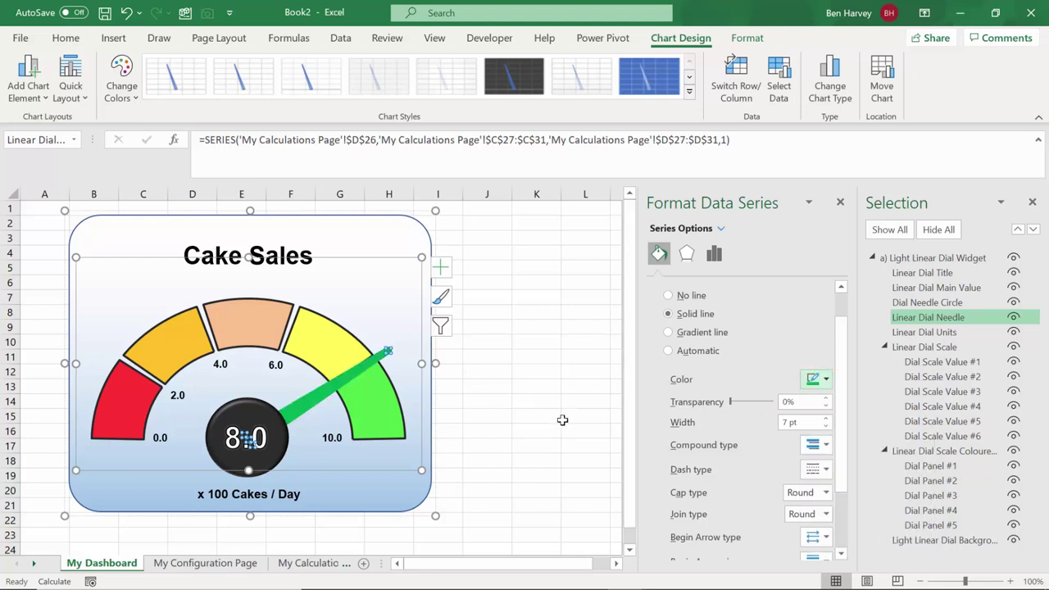
left_click(828, 382)
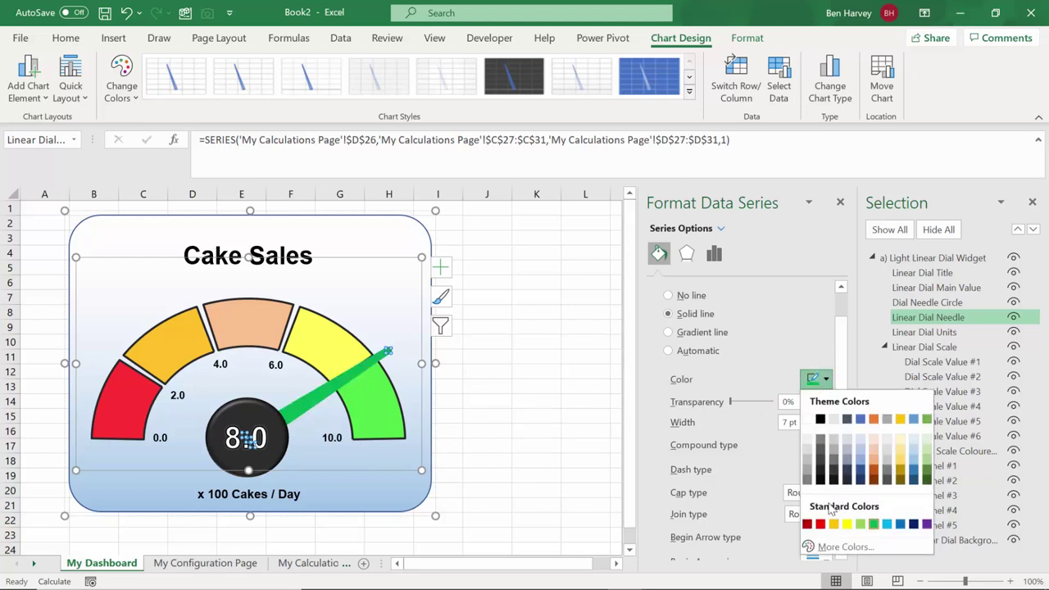
key("Escape")
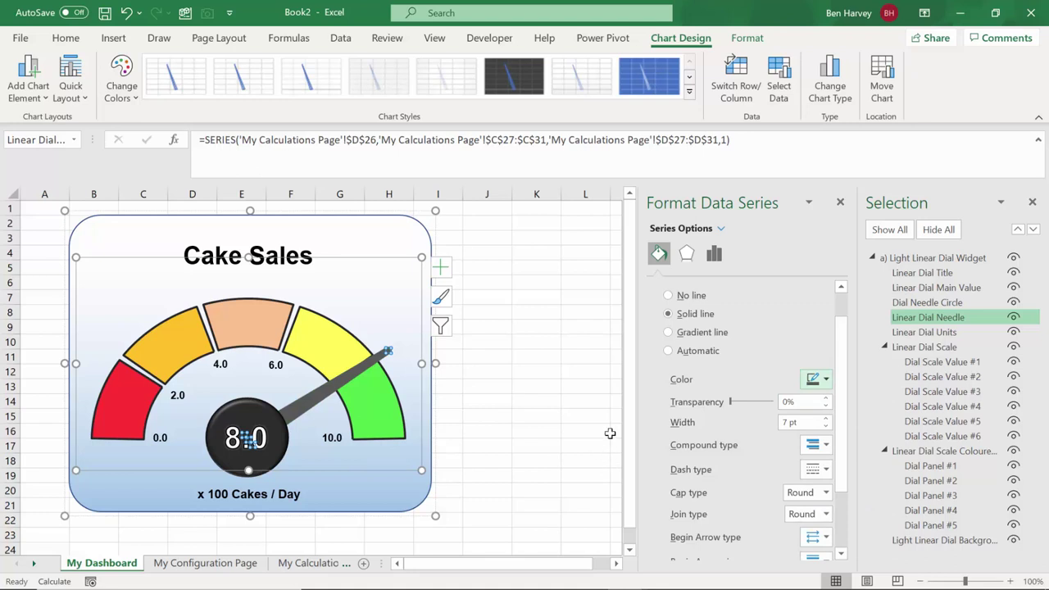
left_click(828, 381)
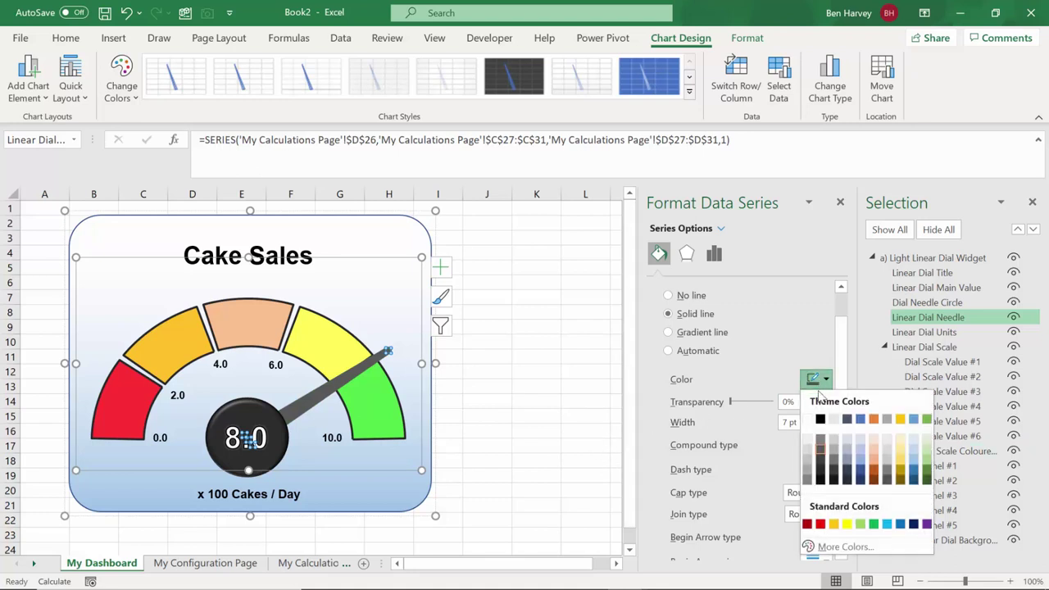
left_click(833, 421)
left_click(556, 401)
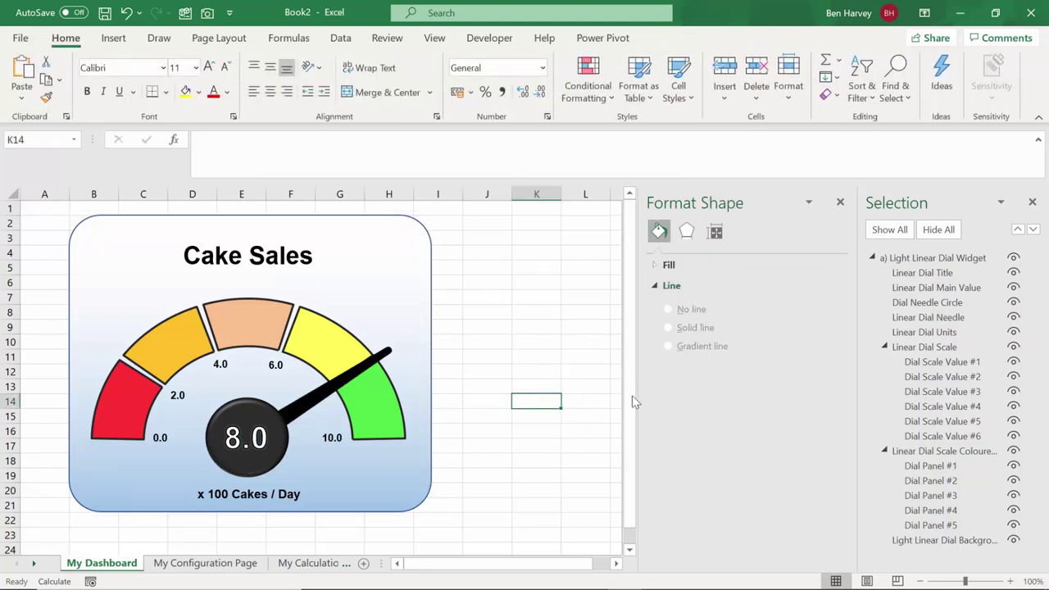
Step: Test an Actual Value of 1 in F6 and check the gauge on My Dashboard
left_click(565, 284)
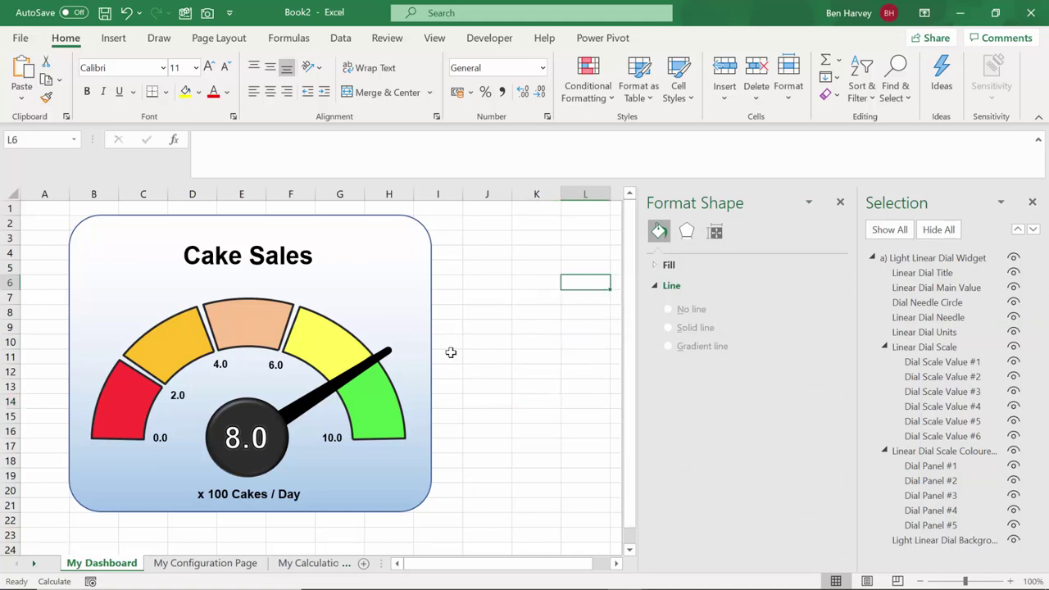
left_click(209, 564)
left_click(291, 319)
type("1")
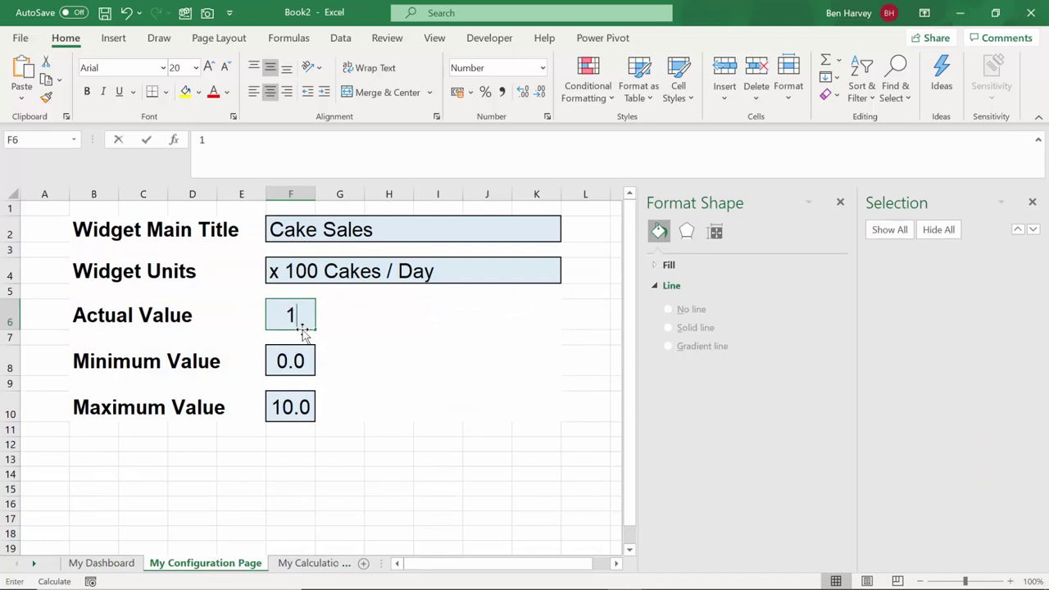
key("Return")
left_click(101, 563)
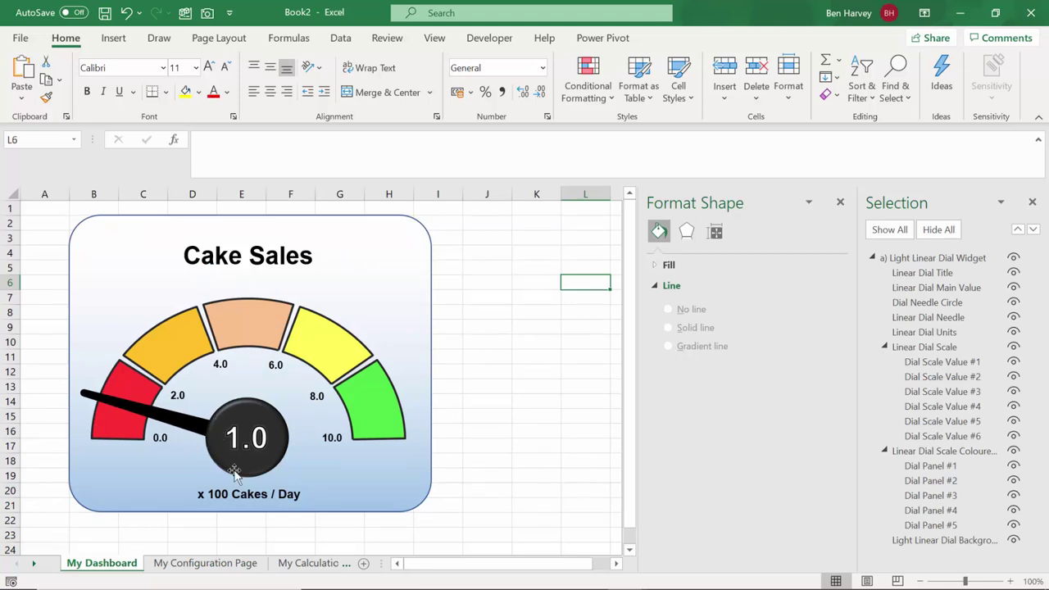
Step: On My Configuration Page, set Maximum Value F10 to 100 and Actual Value F6 to 70
left_click(172, 564)
left_click(303, 415)
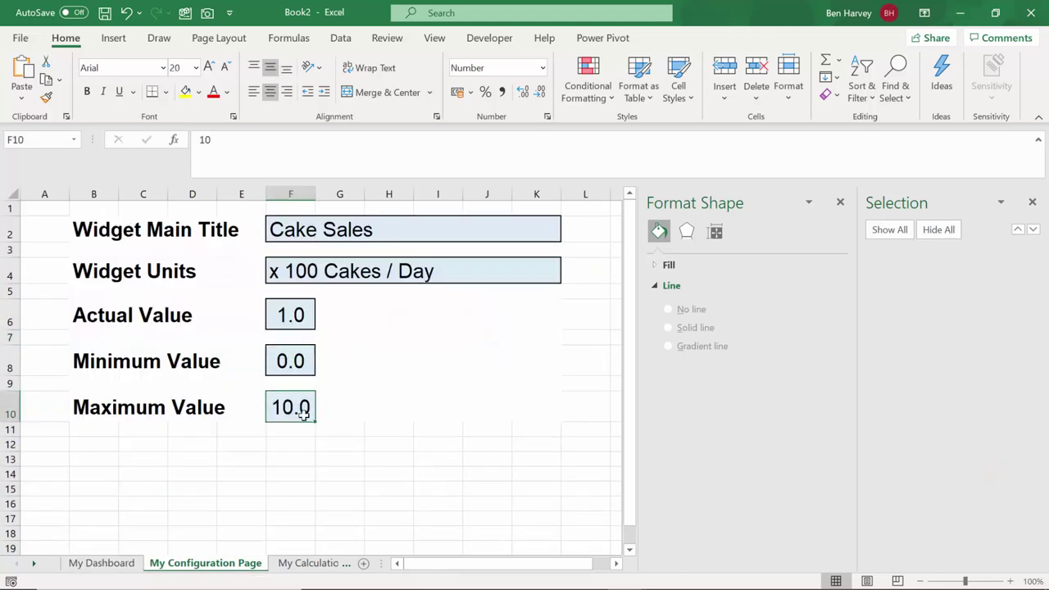
type("100")
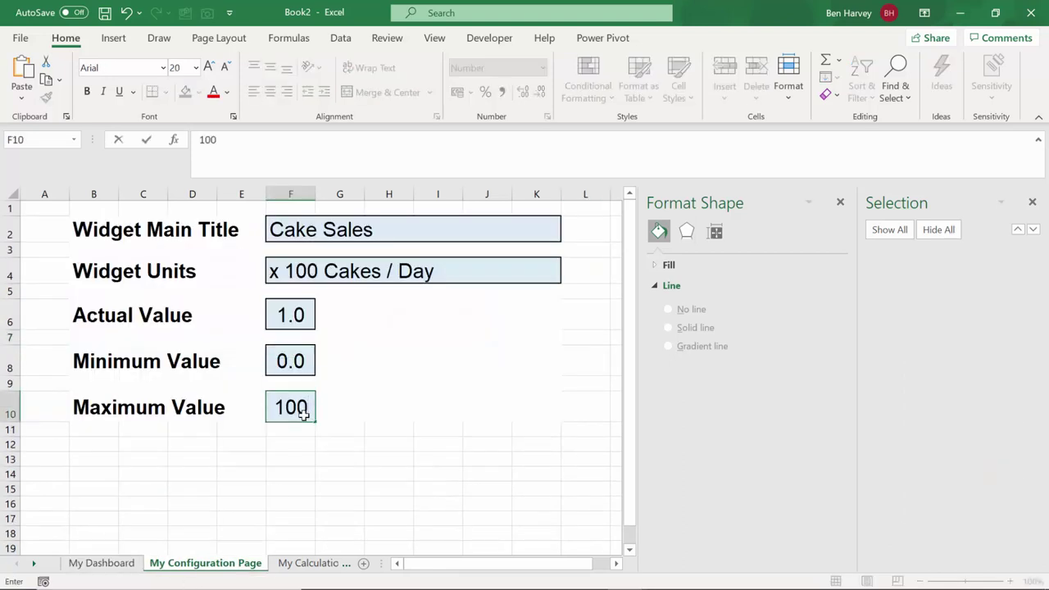
left_click(301, 317)
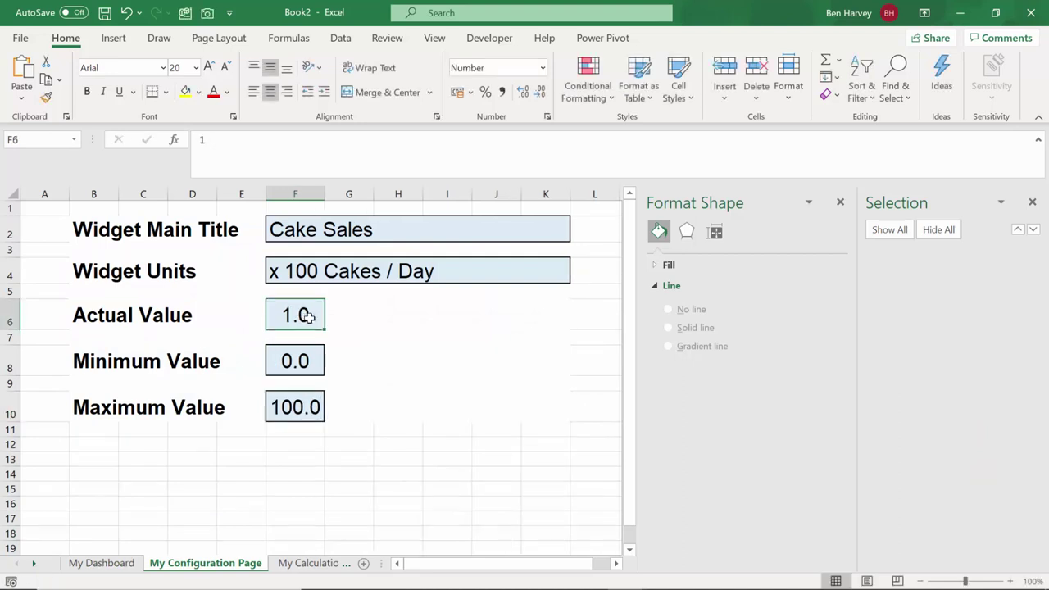
type("70")
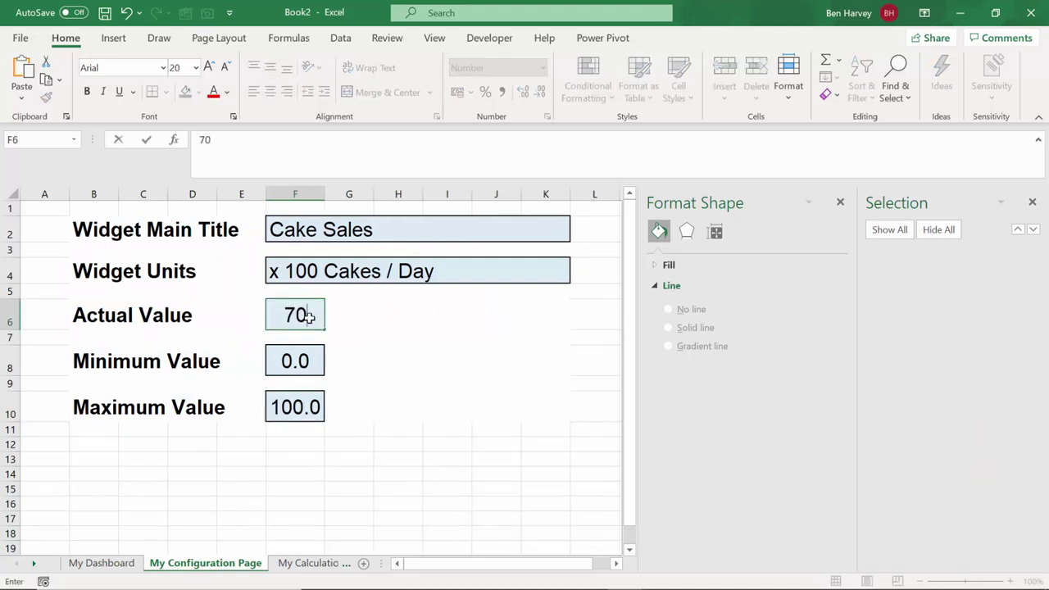
left_click(304, 272)
Step: Change the units in F4 to 'x 1,000 Cakes / Day' and view the updated dashboard gauge
left_click(212, 141)
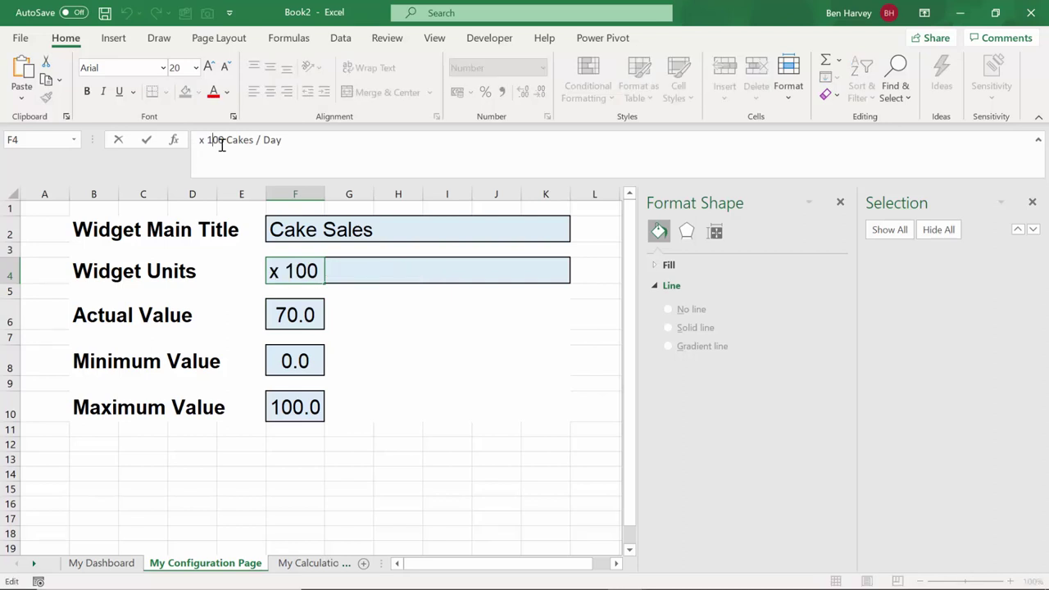
type(",0")
key("Return")
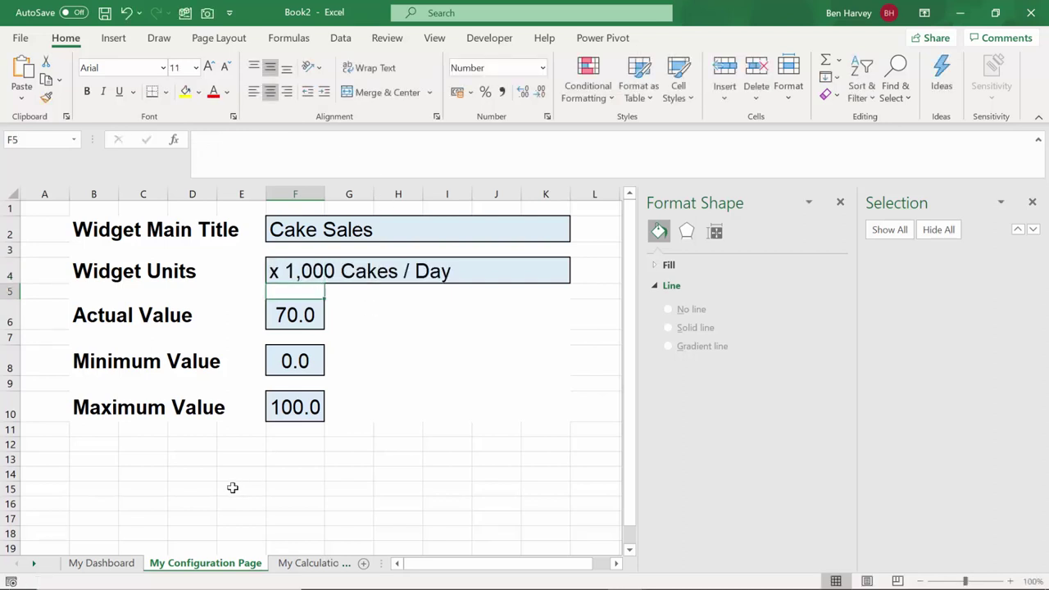
left_click(109, 564)
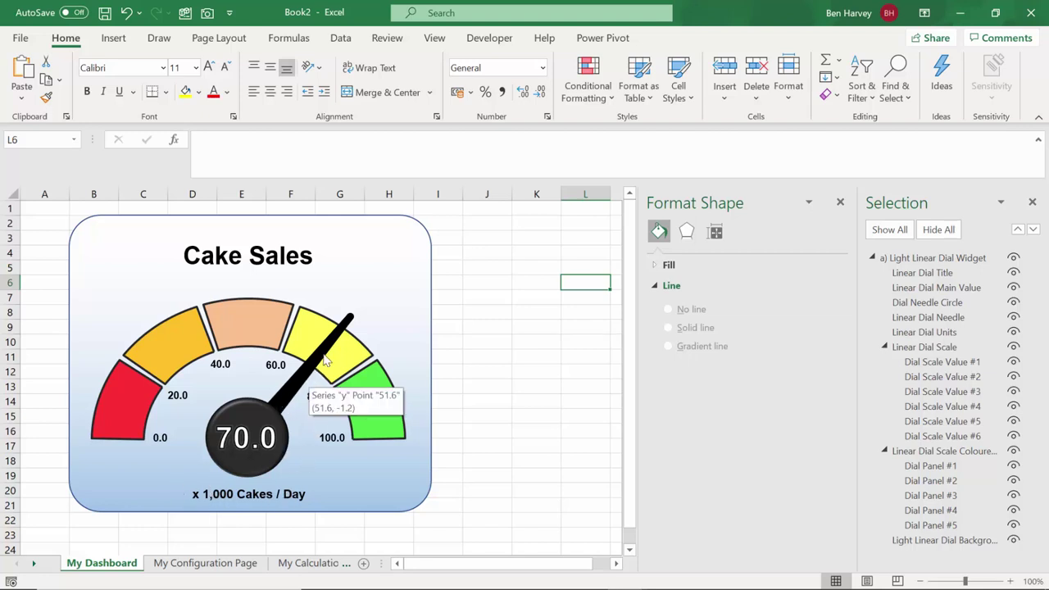
Step: Switch from Excel to the Chrome forum thread 'Problem with the Pointer' and bring its title into view
left_click(493, 293)
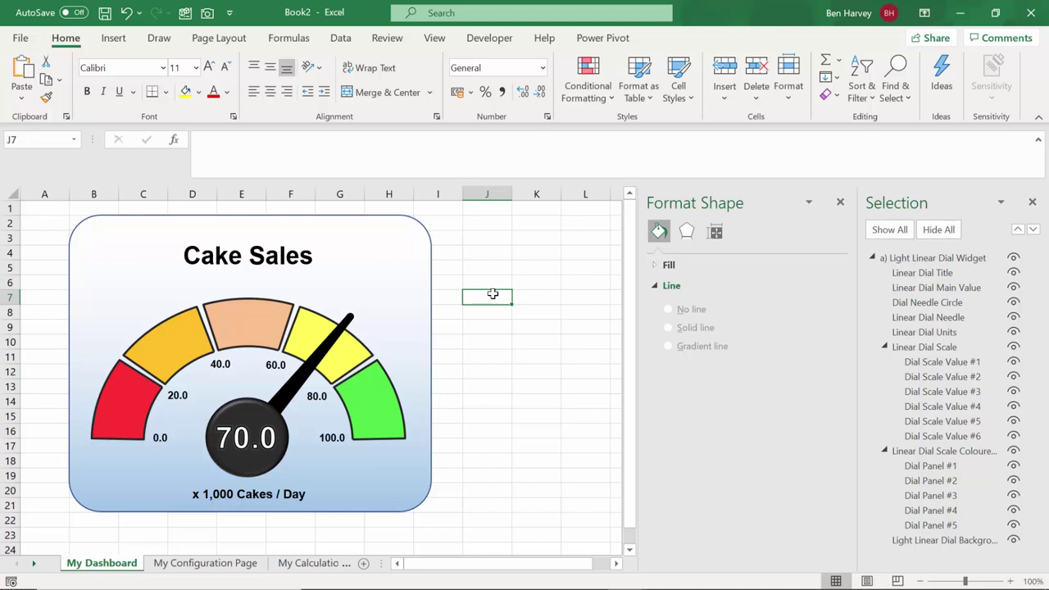
key("alt+Tab")
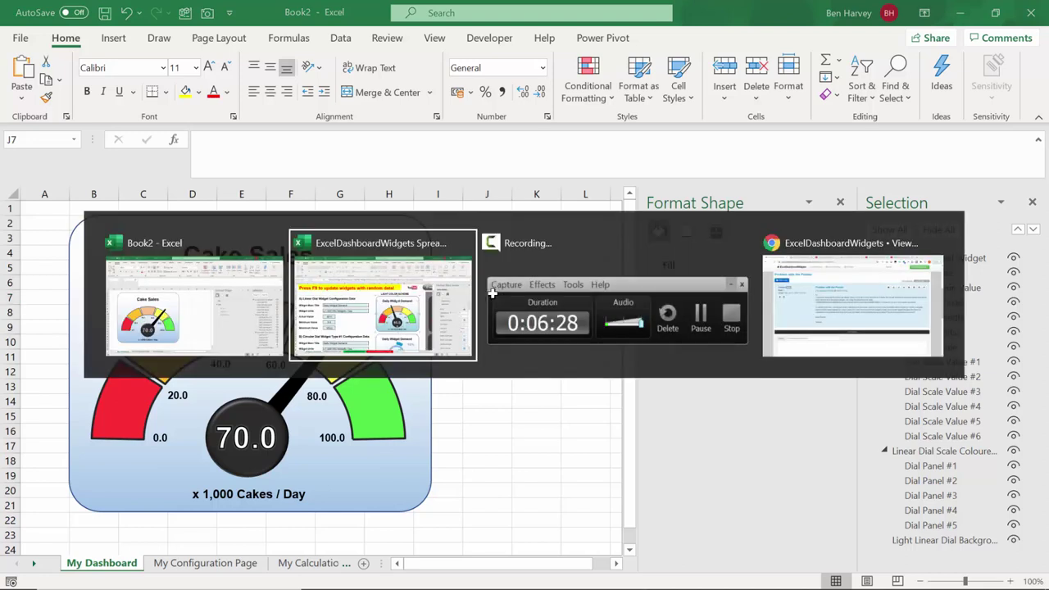
key("alt+Tab")
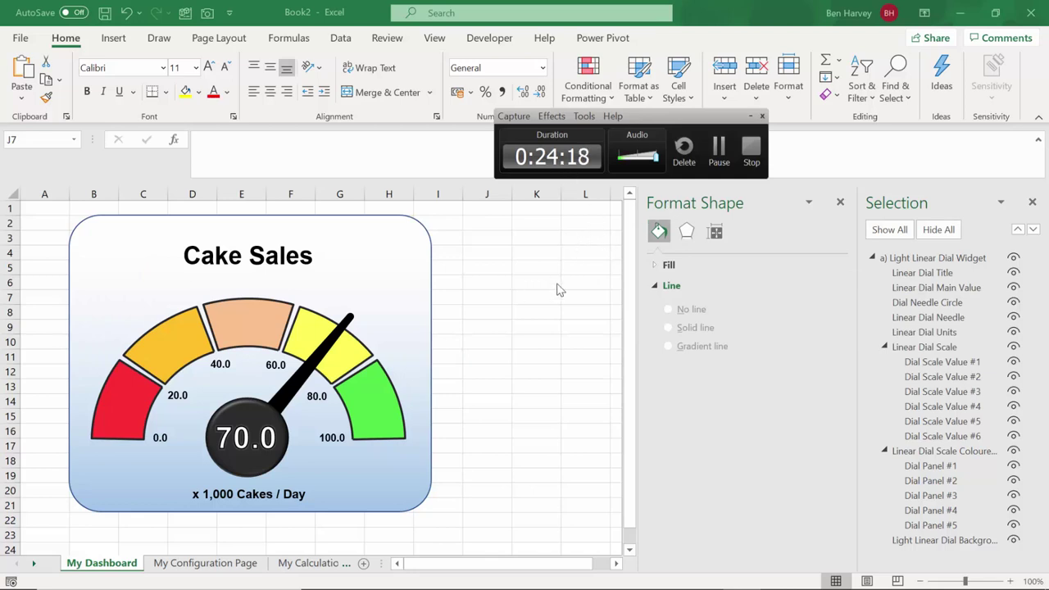
key("alt+Tab")
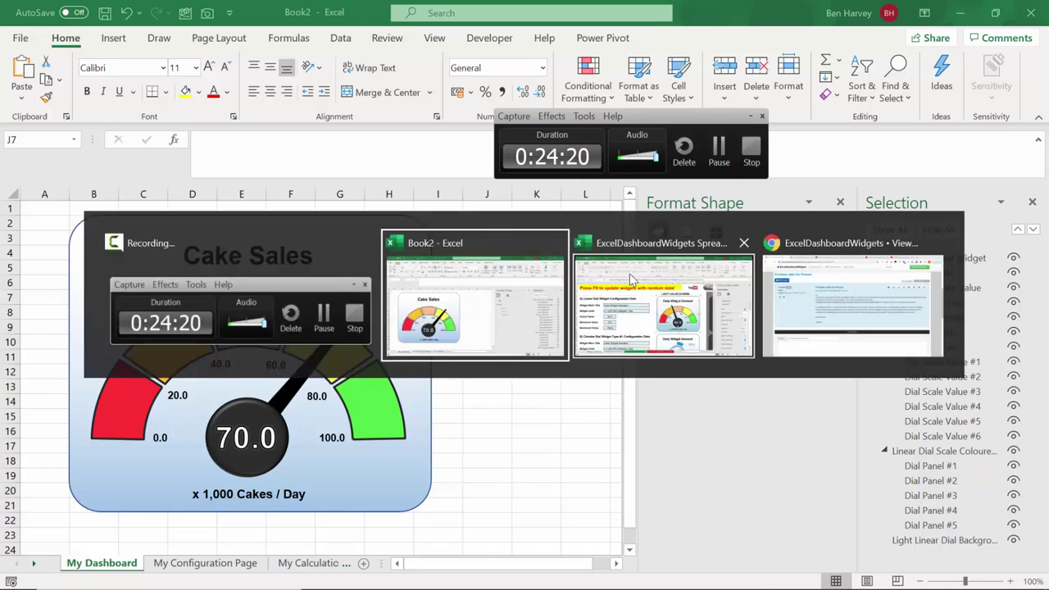
key("alt+Tab")
key("alt+Tab")
scroll(492, 422, "down", 2)
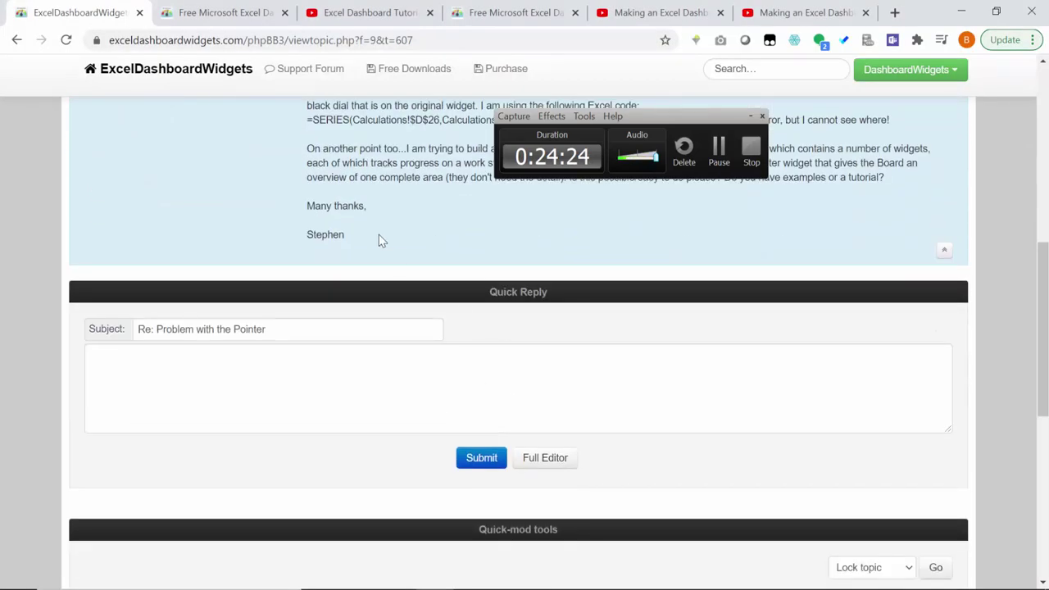
scroll(454, 273, "up", 3)
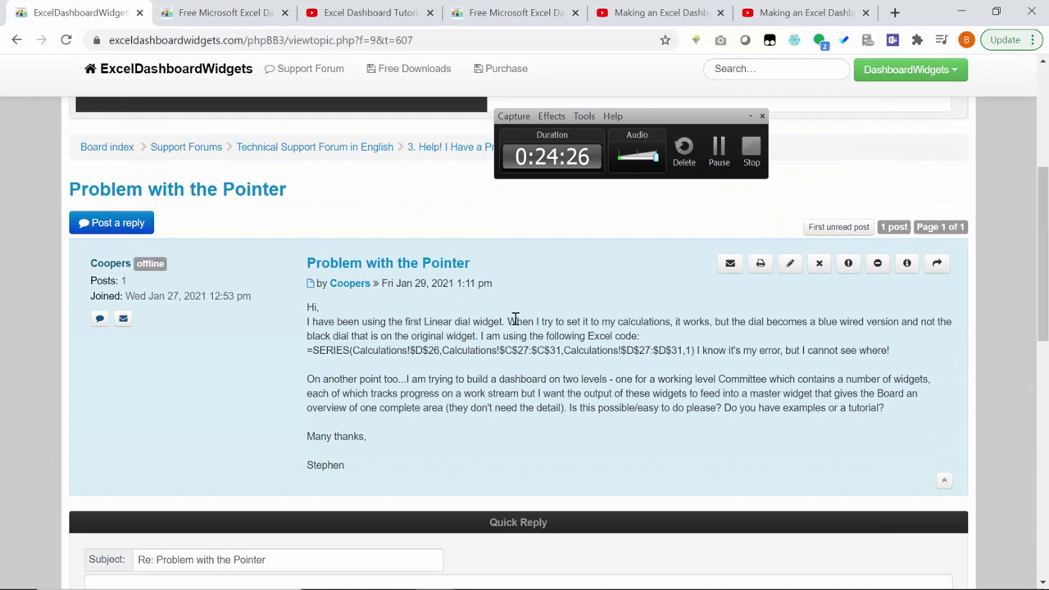